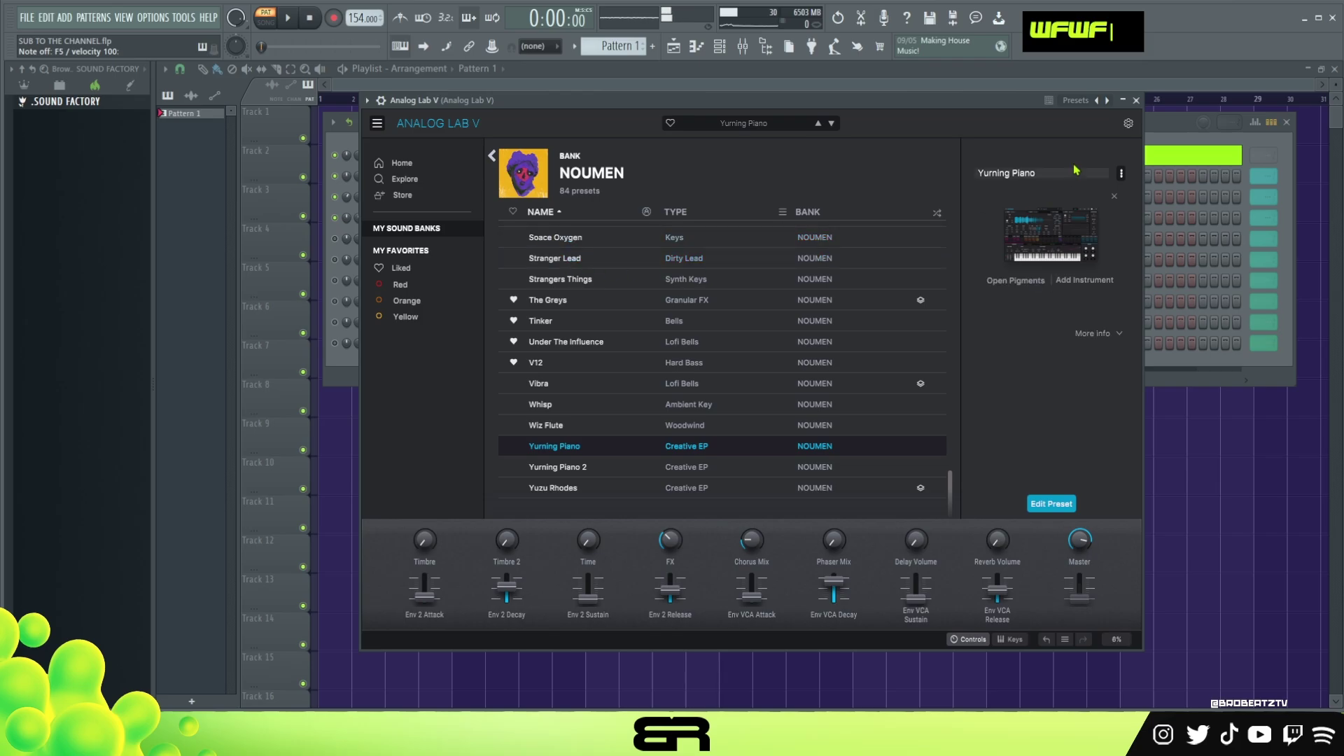
Close the Analog Lab V plugin window and open the first Analog Lab V channel's piano roll, zoomed to the first four bars
left_click(1136, 101)
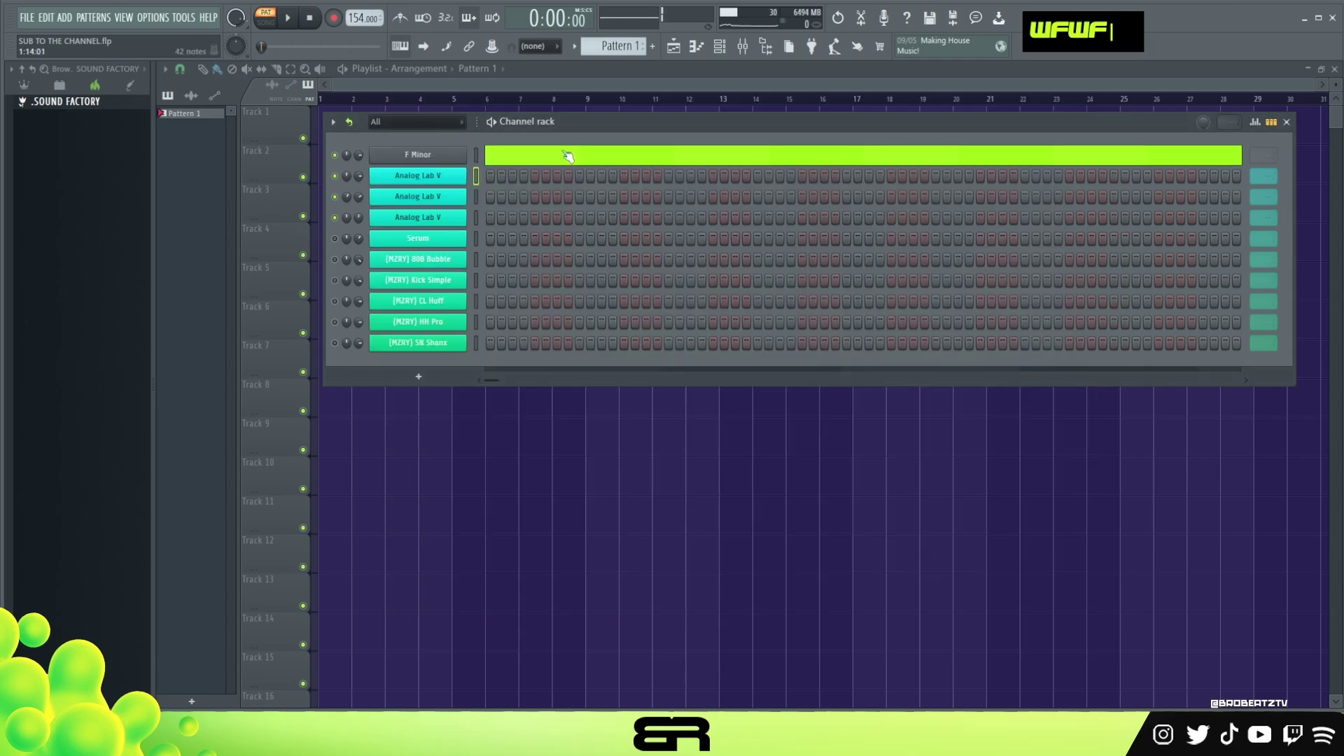
left_click_drag(556, 120, 552, 114)
right_click(456, 175)
left_click(501, 172)
left_click_drag(773, 85, 597, 85)
left_click_drag(1336, 85, 1336, 67)
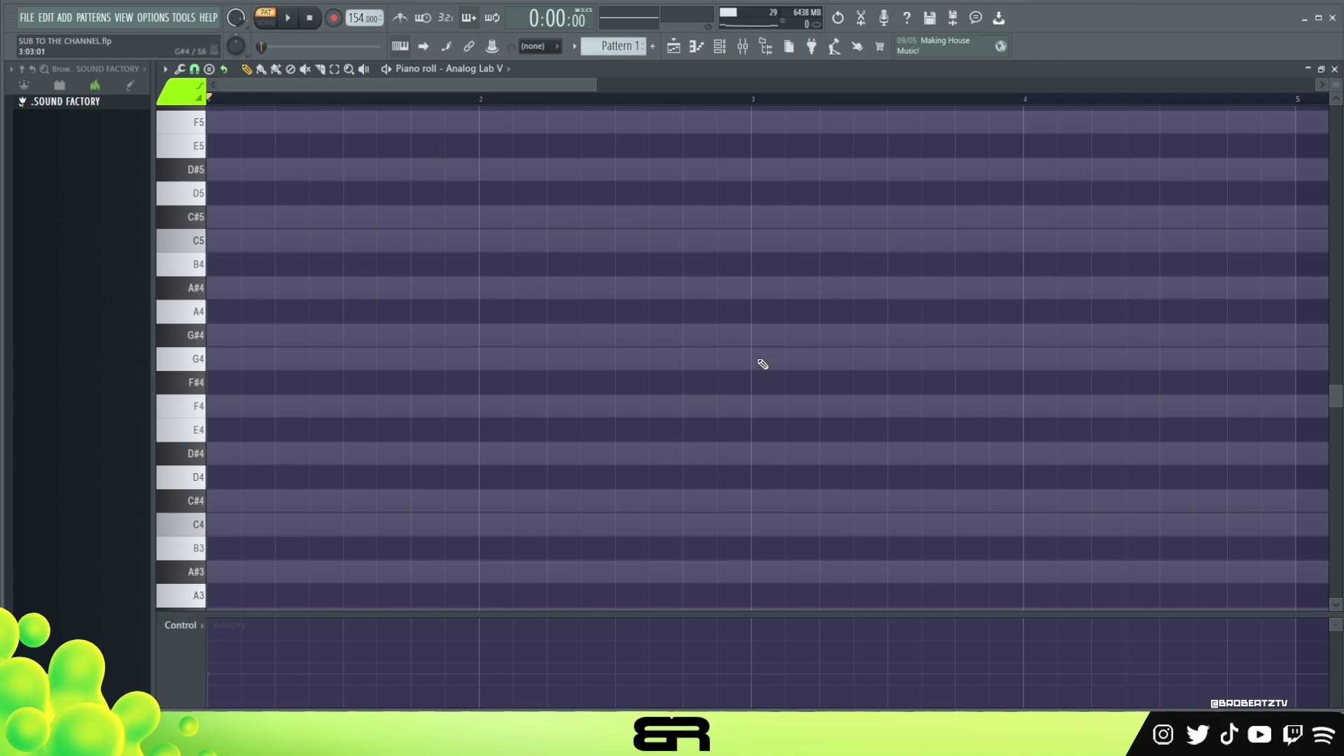
Build a one-bar chord in bar 1 by drawing an F4 note and duplicating it onto G#4 and C#4
left_click(301, 416)
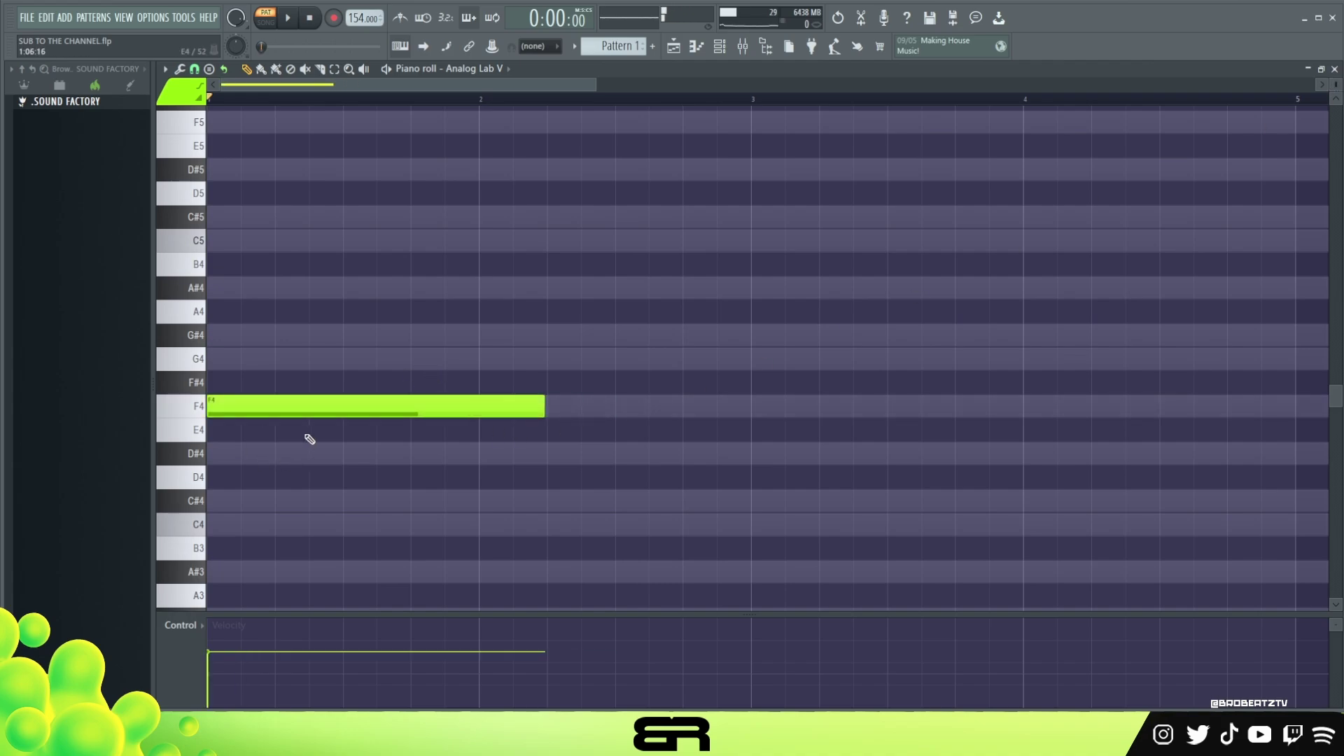
left_click_drag(440, 372, 382, 439)
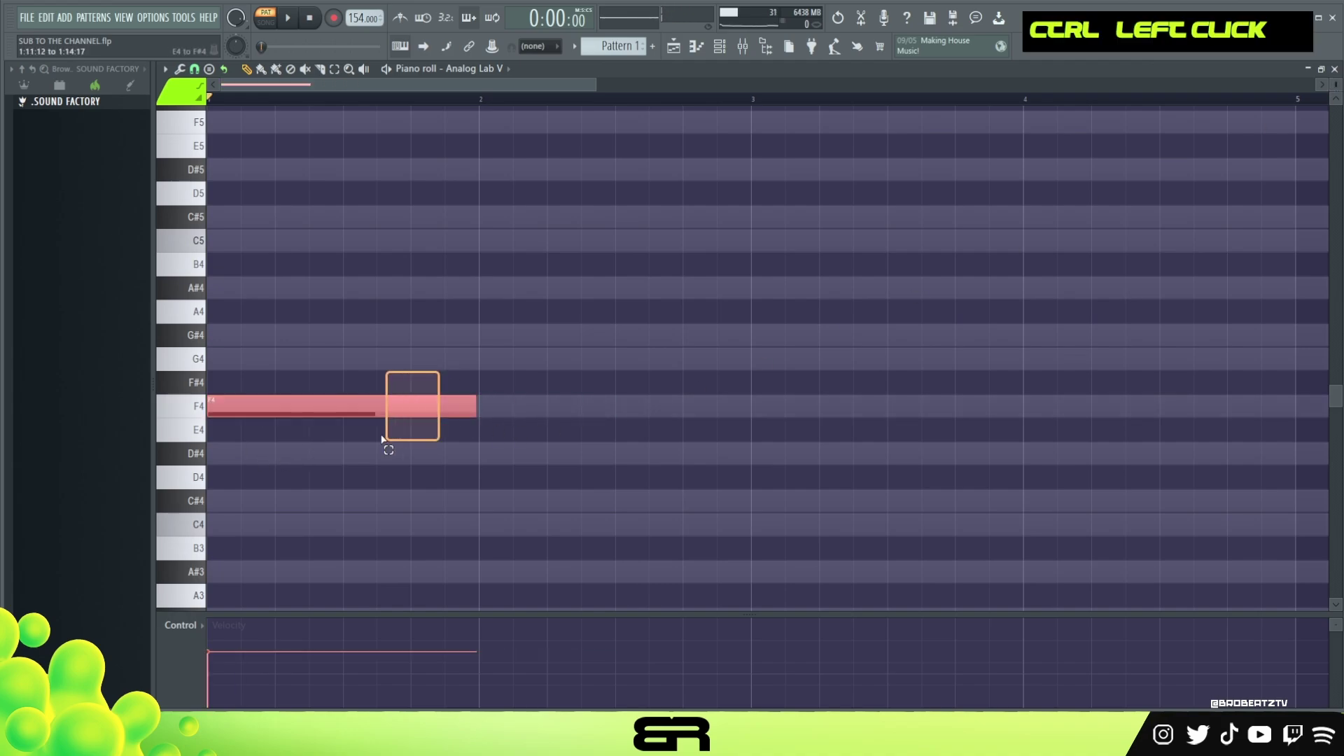
left_click_drag(274, 407, 298, 339)
right_click(604, 393)
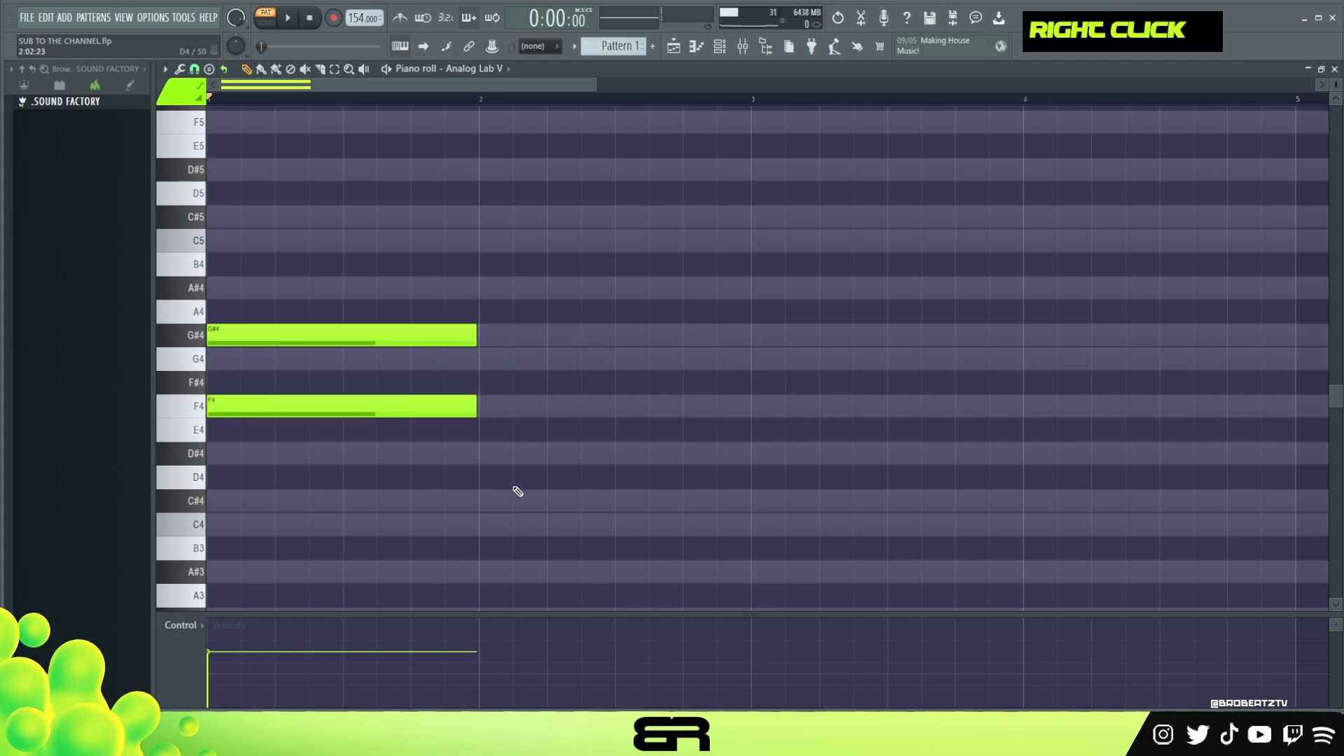
left_click_drag(441, 385, 288, 494)
right_click(733, 519)
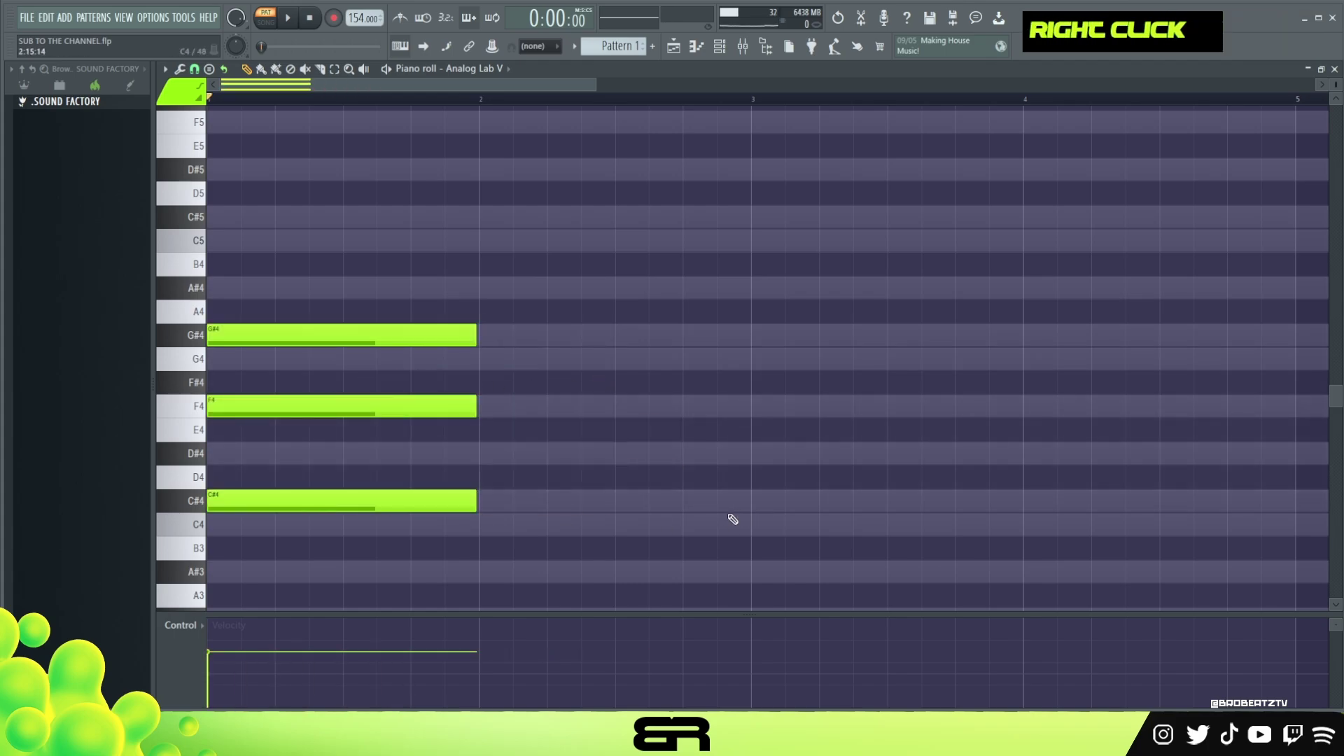
Add G#4 and G4 notes from beat 2 of bar 2 and duplicate the pair onto C#4 and C4
left_click(529, 336)
left_click(532, 358)
left_click_drag(532, 318, 579, 524, "ctrl")
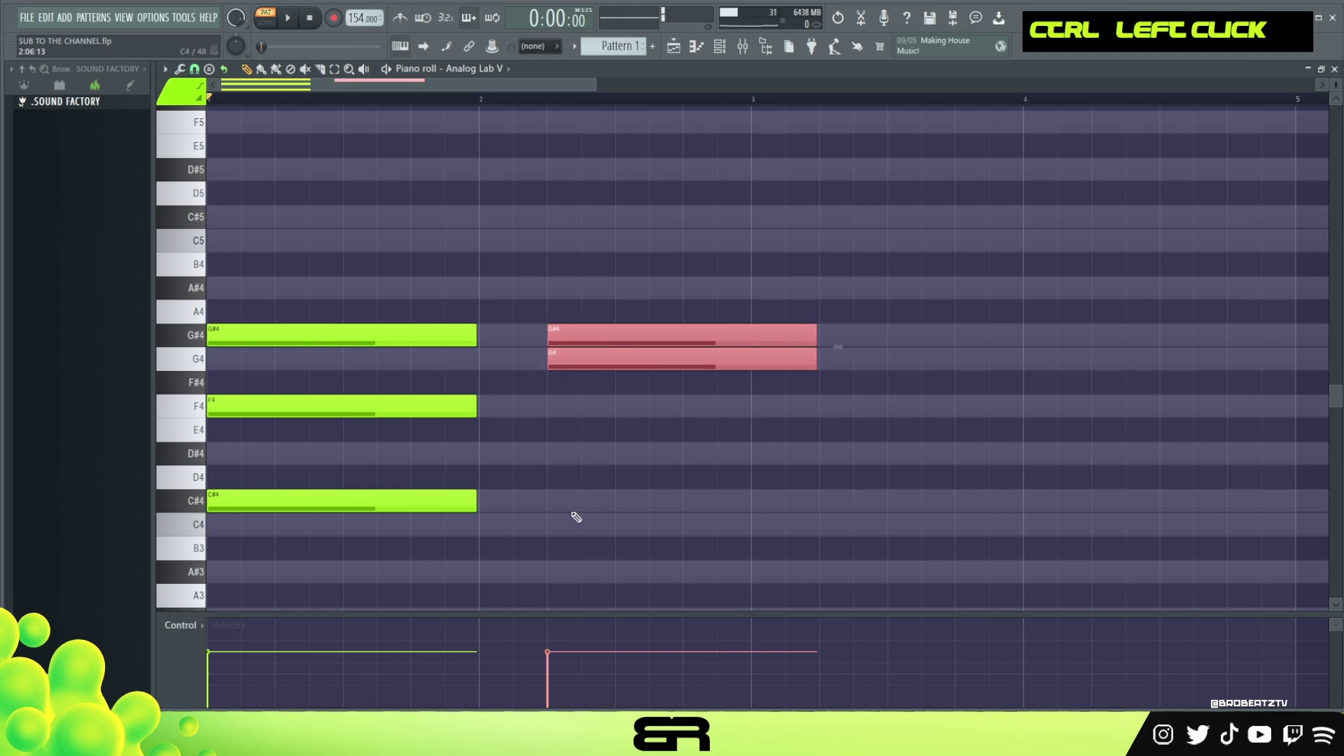
left_click_drag(594, 357, 594, 523, "shift")
right_click(642, 469)
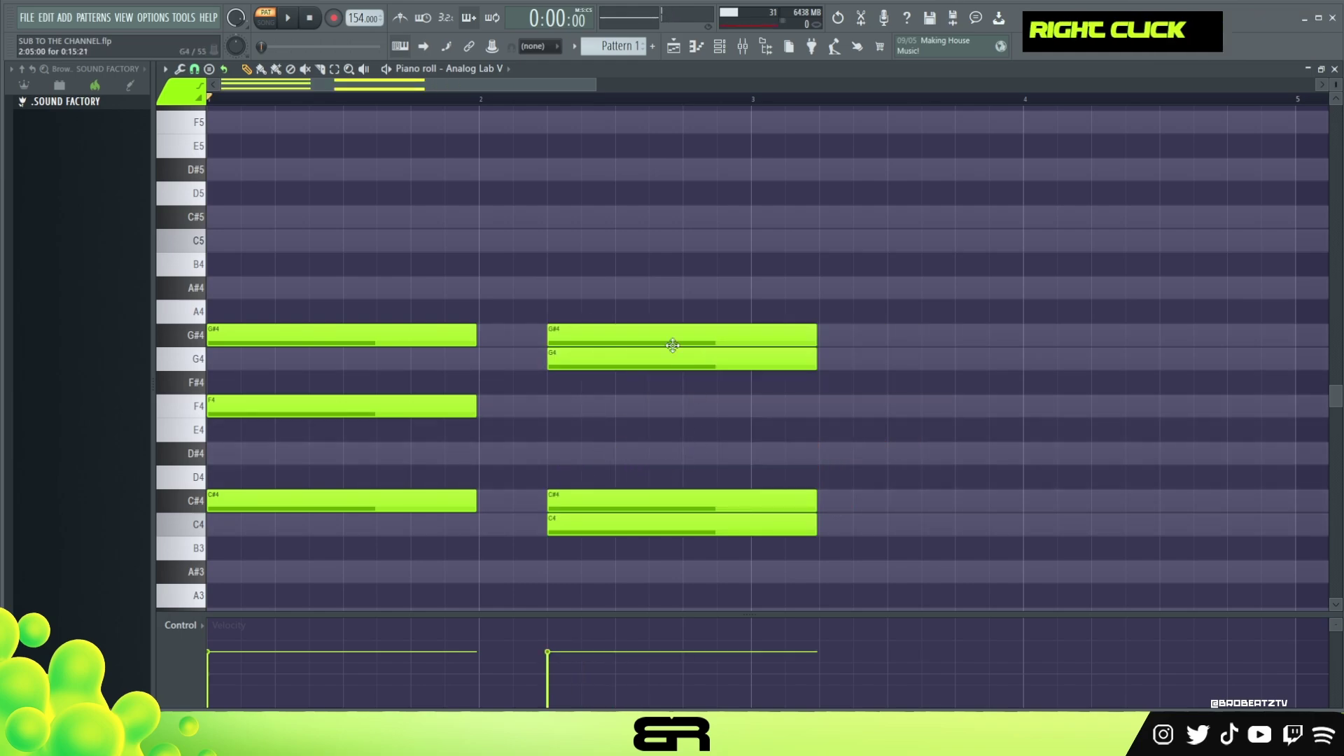
Try the bar 2 notes as a descending one-beat run of G#4, G4, D#4 and C4, and delete it
left_click_drag(680, 316, 740, 553, "ctrl")
left_click_drag(817, 361, 640, 360)
right_click(636, 399)
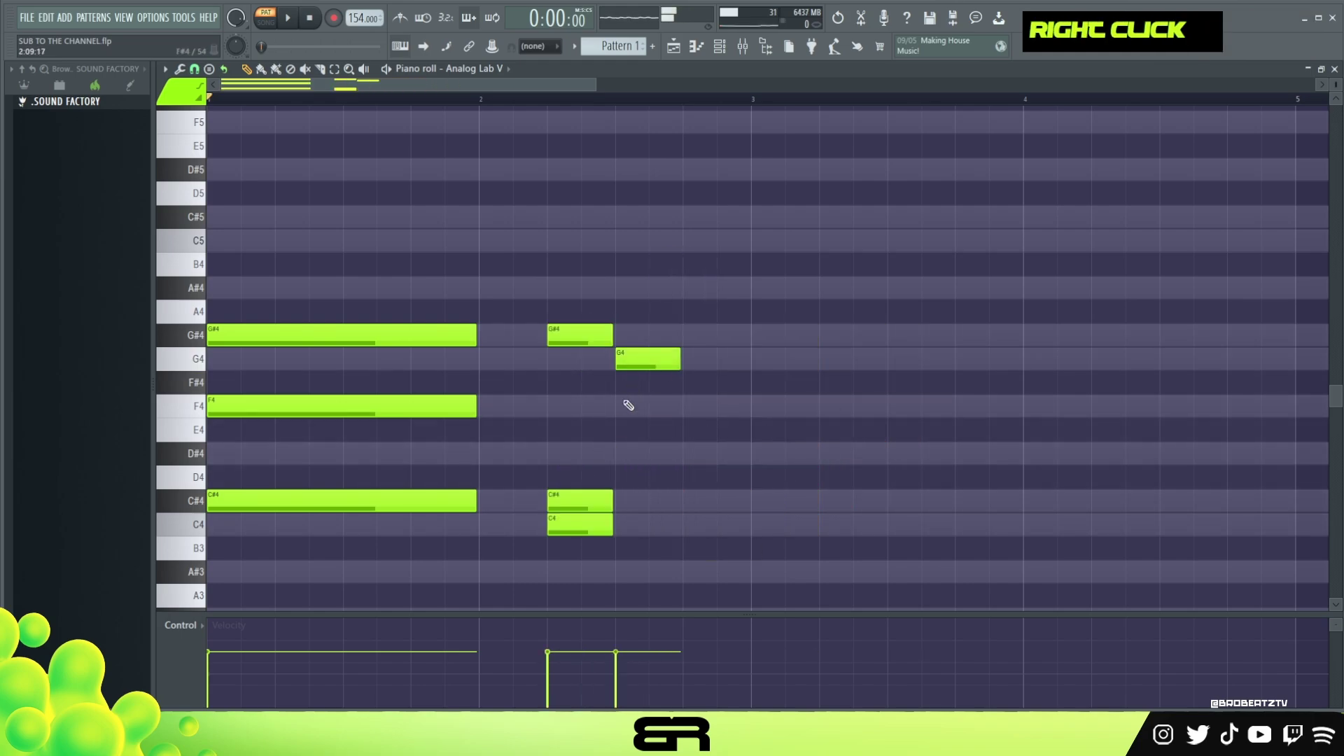
left_click_drag(568, 385, 803, 426, "alt")
left_click_drag(542, 318, 654, 364, "ctrl")
right_click(673, 423)
left_click(698, 457)
right_click(721, 501)
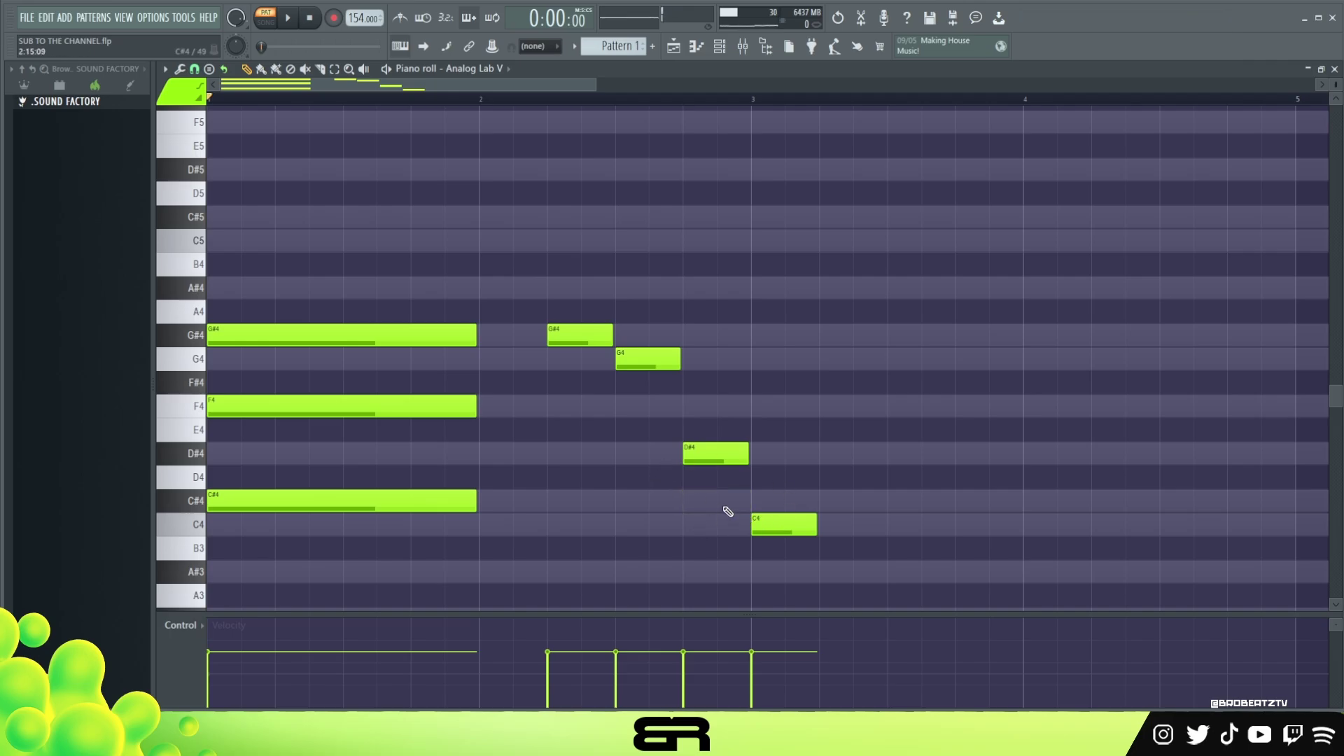
left_click_drag(557, 420, 774, 447, "alt")
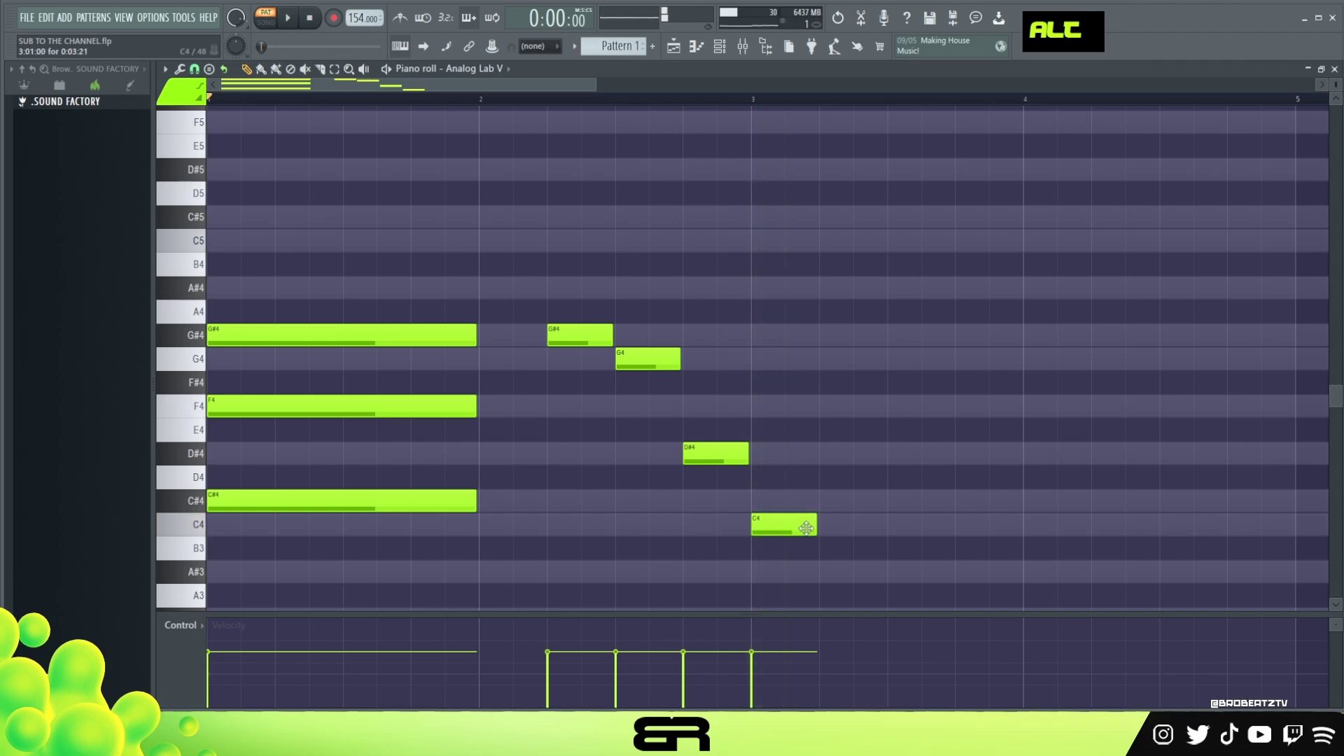
right_click(791, 527)
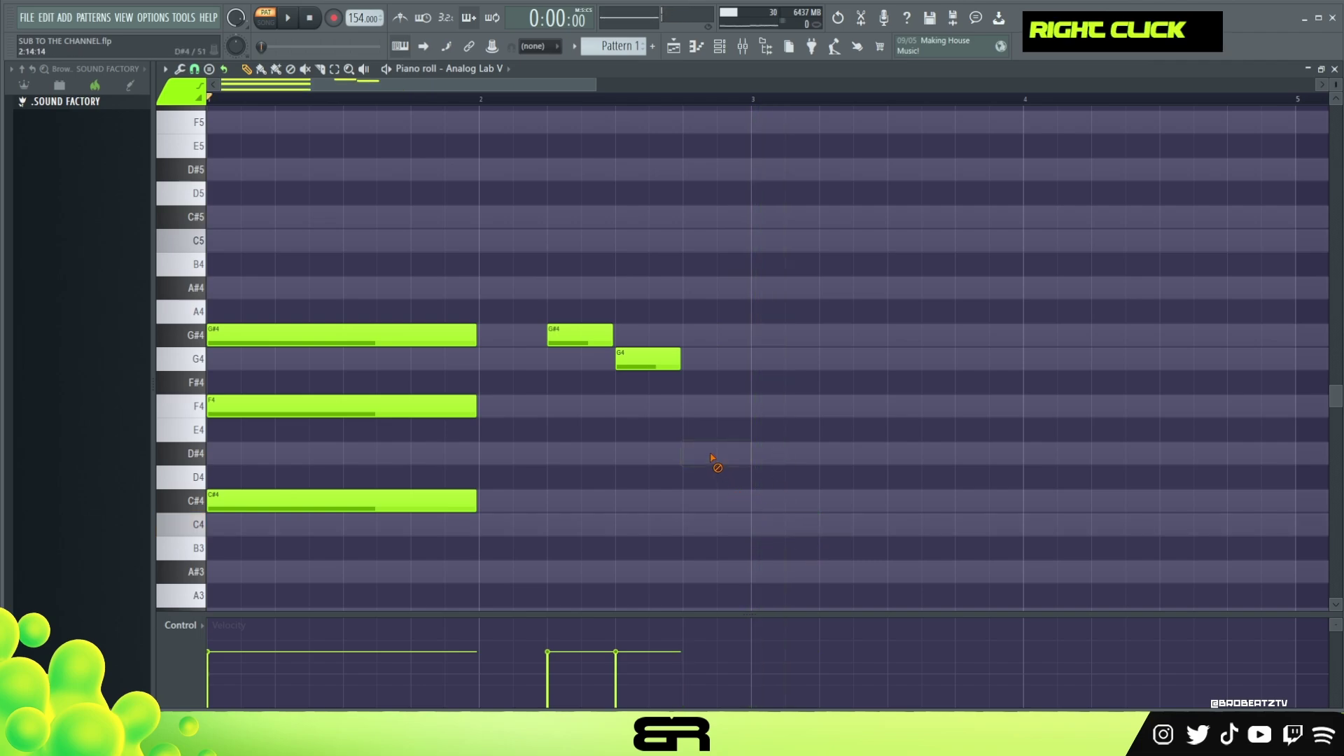
Spread the chord out by moving G#4 into bar 3 and C#4 to the start of bar 4, leaving only F4 in bar 1
left_click_drag(299, 336, 878, 336)
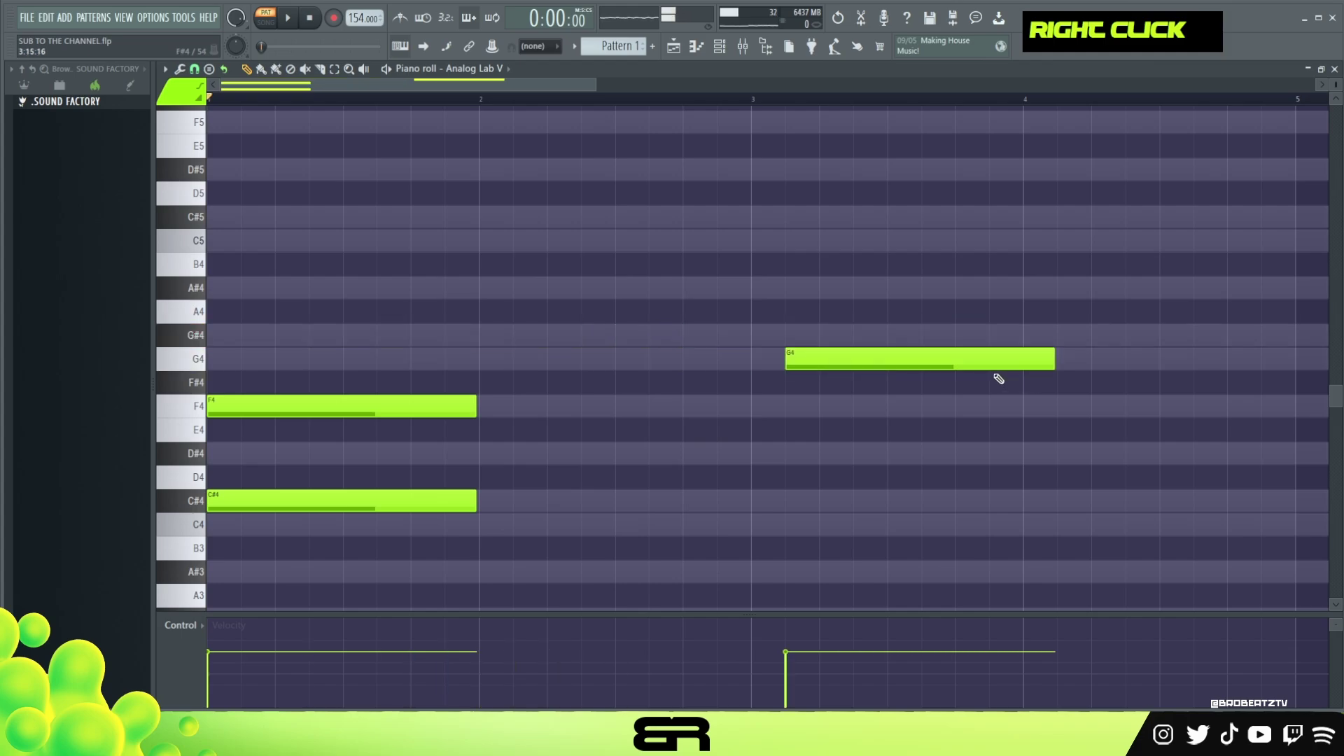
mouse_move(390, 483)
left_mouse_down()
mouse_move(1123, 507)
mouse_move(1043, 519)
left_mouse_up()
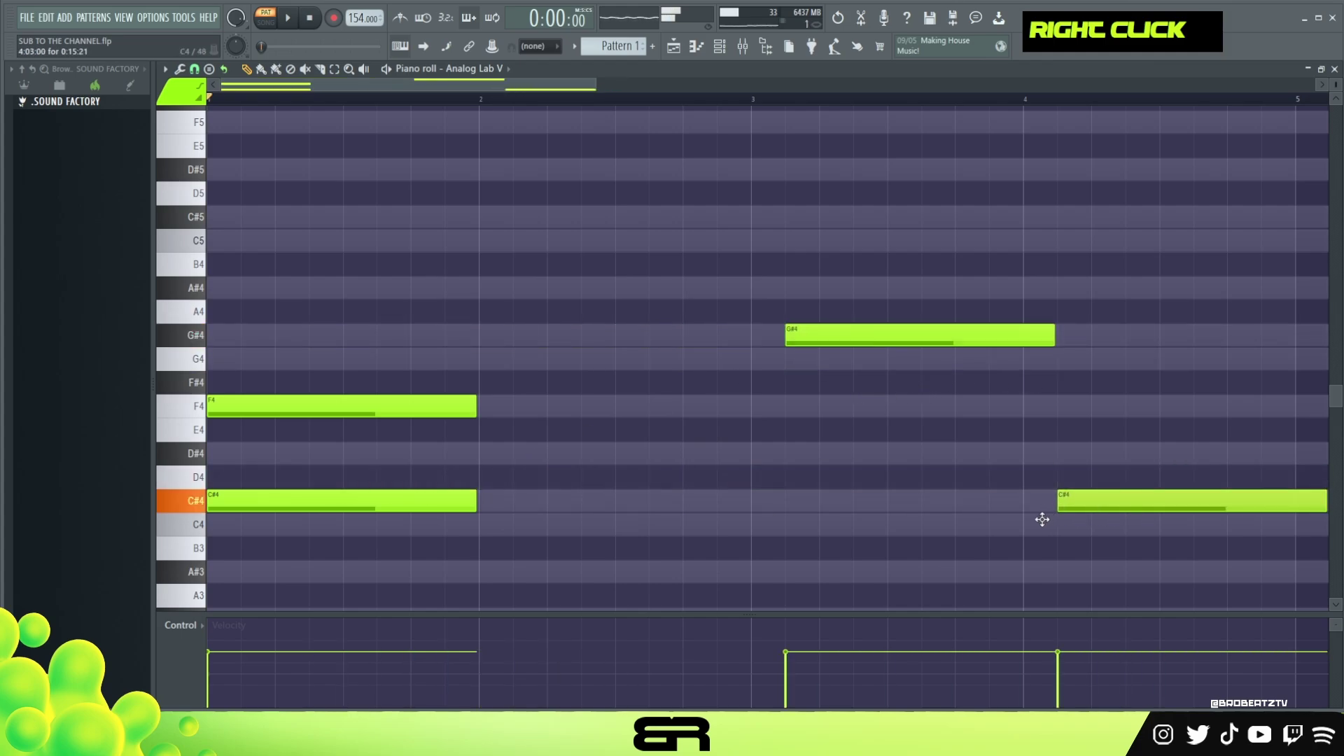
right_click(455, 501)
left_click_drag(604, 99, 834, 126)
key("space")
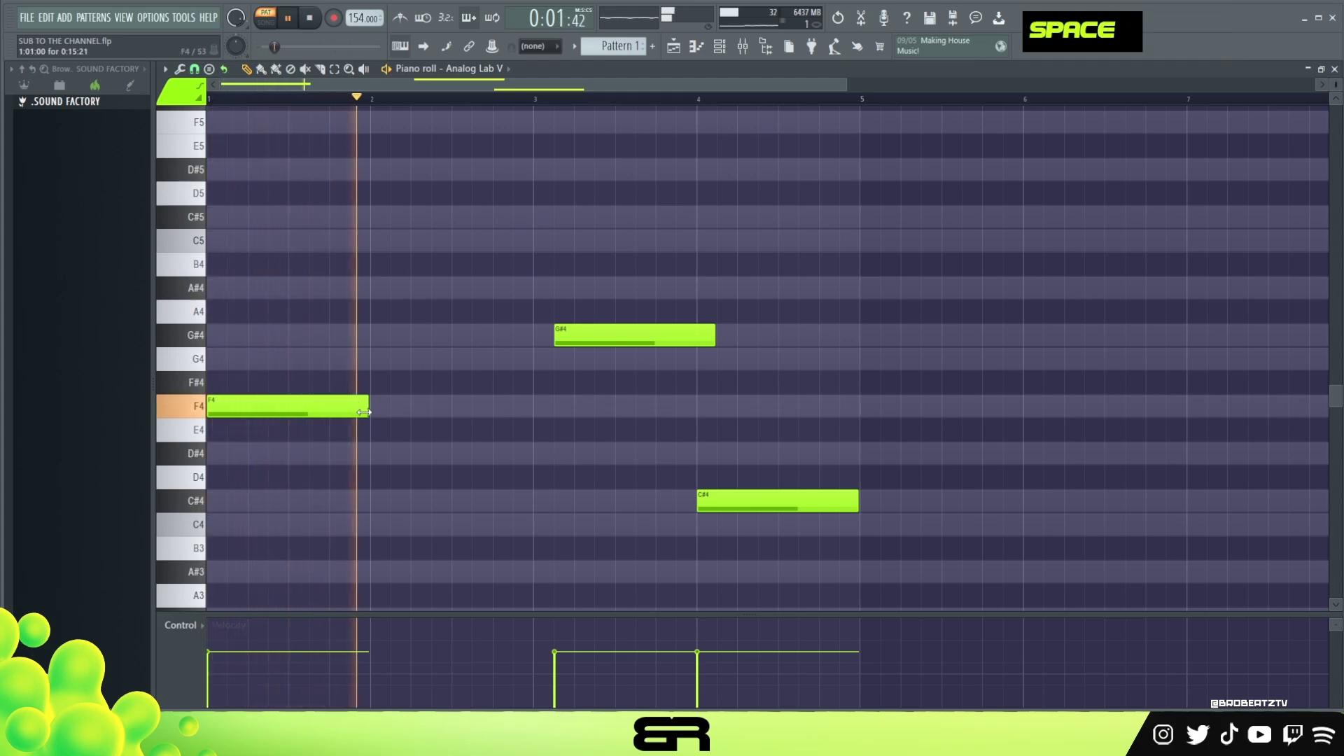
key("space")
Move G#4 into the second half of bar 2, trim it to end at bar 3, and lengthen F4 almost up to it
left_click_drag(586, 338, 504, 348)
key("space")
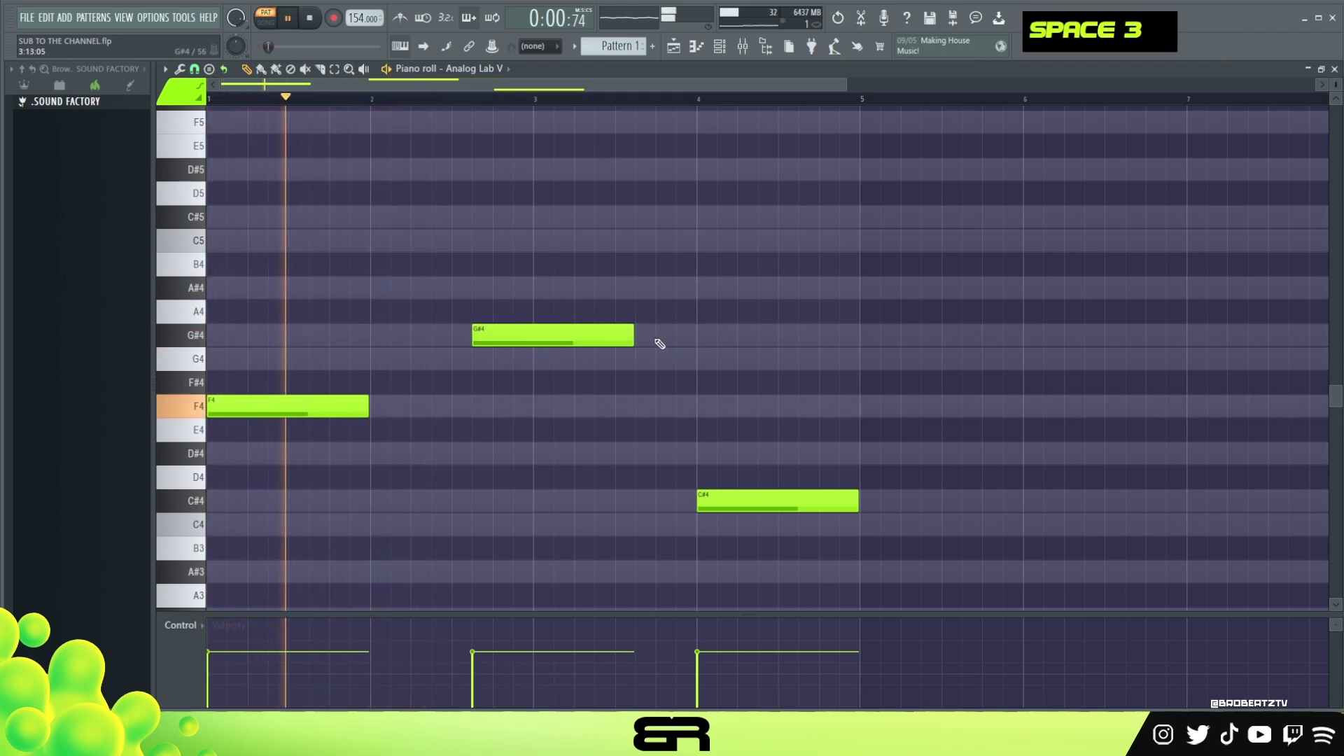
left_click_drag(633, 338, 532, 339)
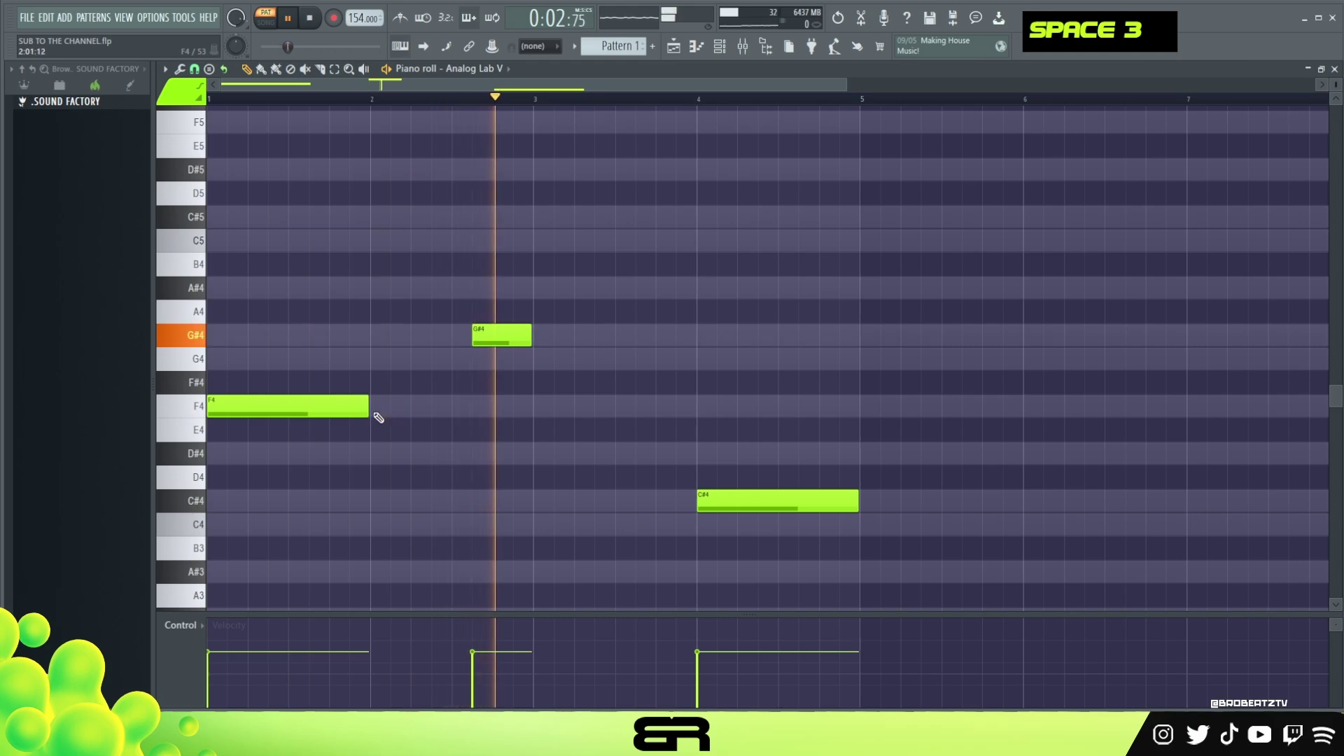
left_click_drag(368, 411, 471, 420)
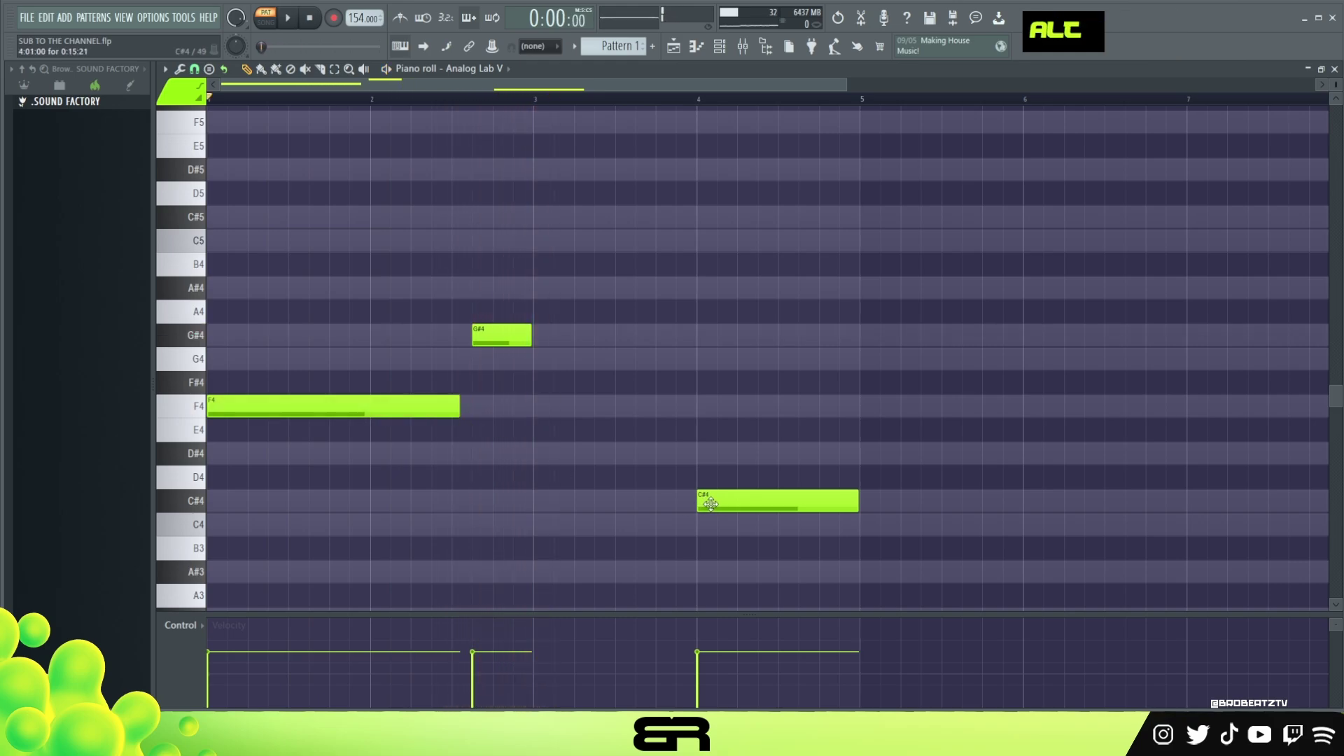
Duplicate C#4 to bar 3, size the two C#4 notes to meet at beat 2 of bar 4, and play the pattern
left_click_drag(749, 502, 582, 504, "shift")
left_click_drag(698, 499, 727, 508, "shift")
key("space")
right_click(775, 360)
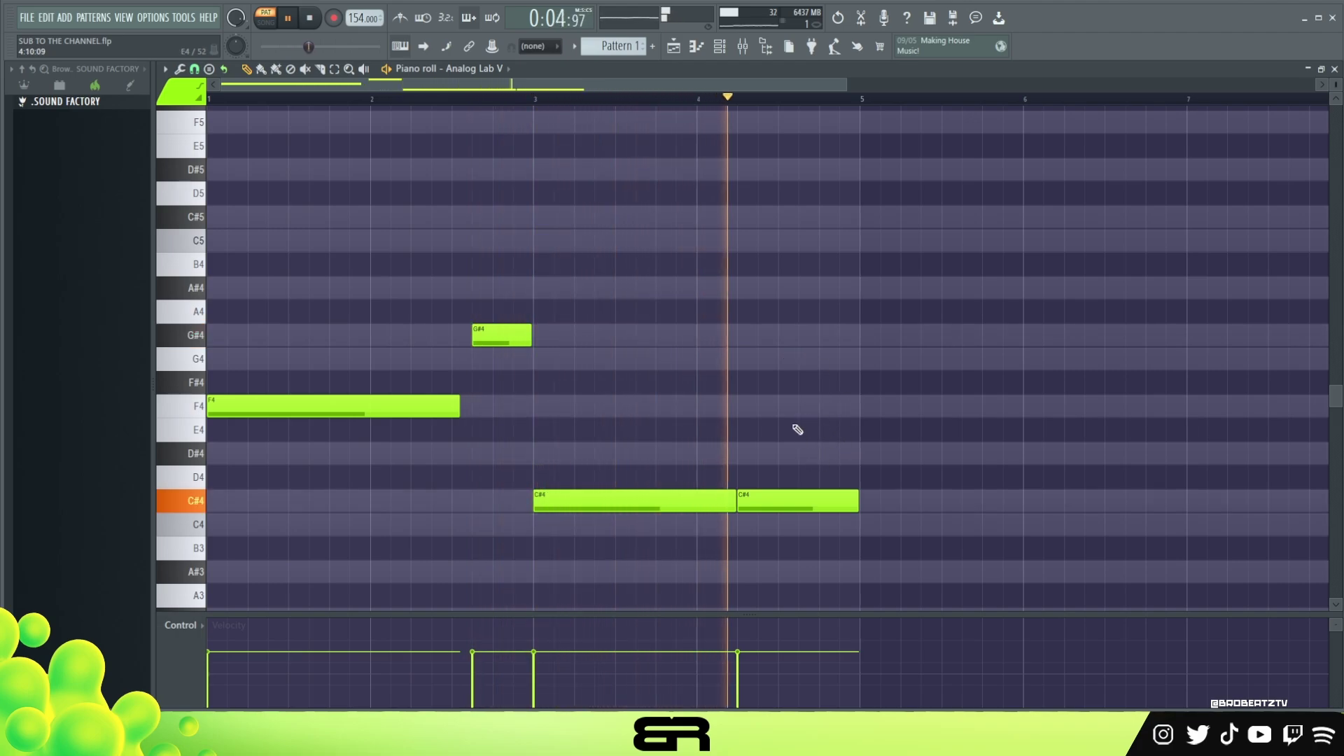
key("space")
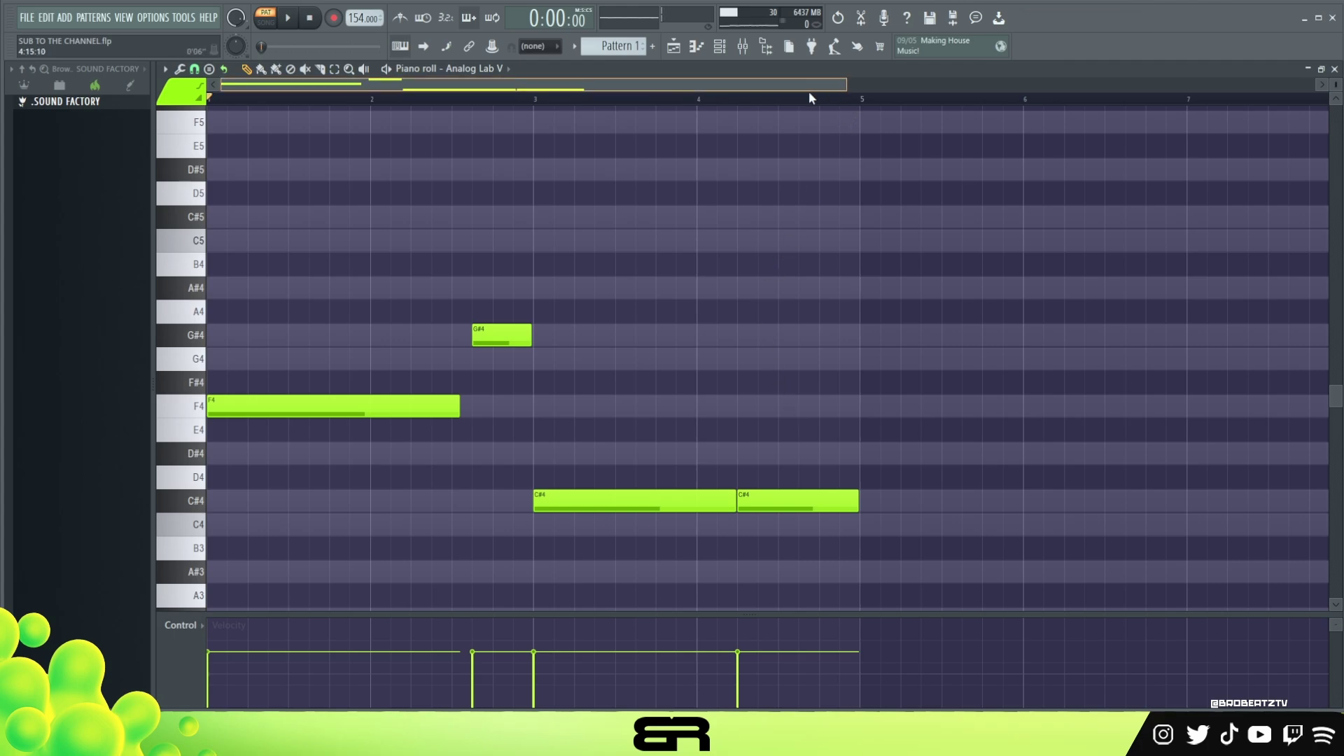
Transpose all the notes down one octave
double_click(848, 91)
double_click(846, 88)
left_click_drag(848, 89, 615, 95)
scroll(592, 351, "up", 3)
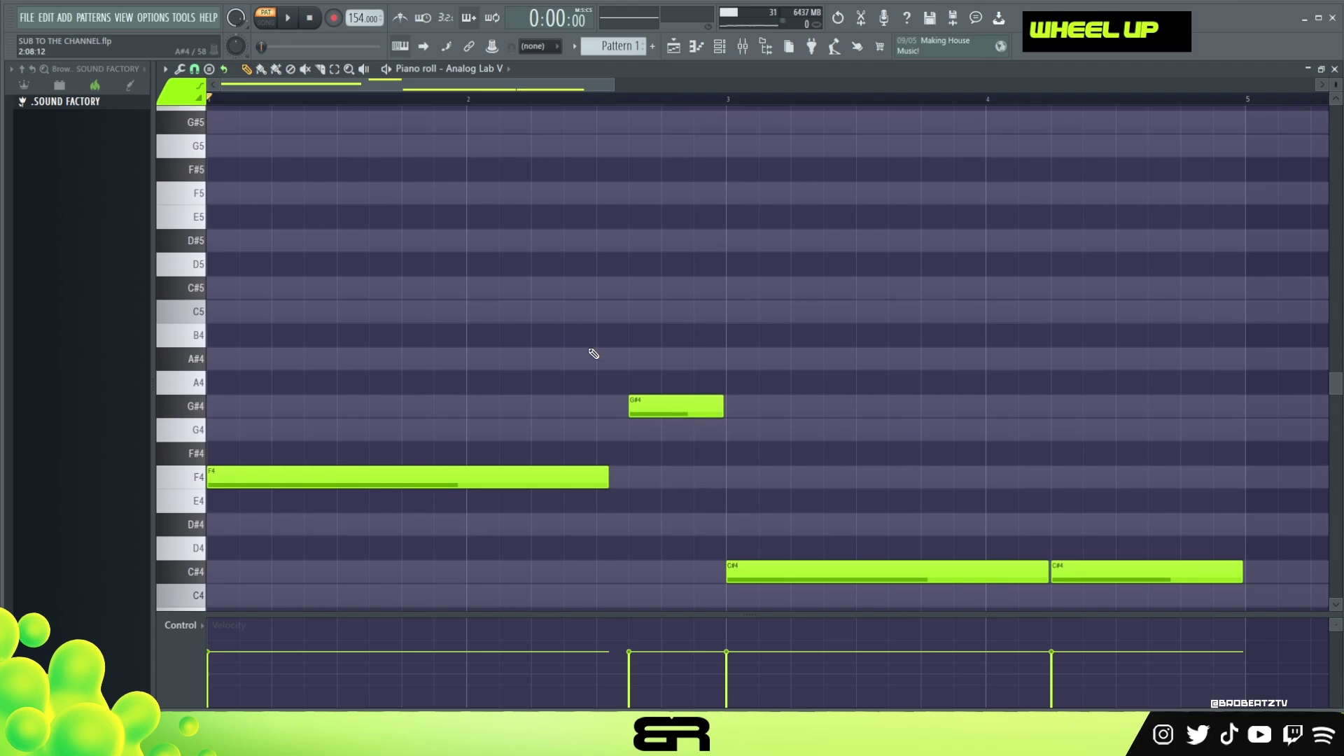
key("ctrl+a")
key("ctrl+Down")
scroll(602, 322, "down", 5)
right_click(465, 354)
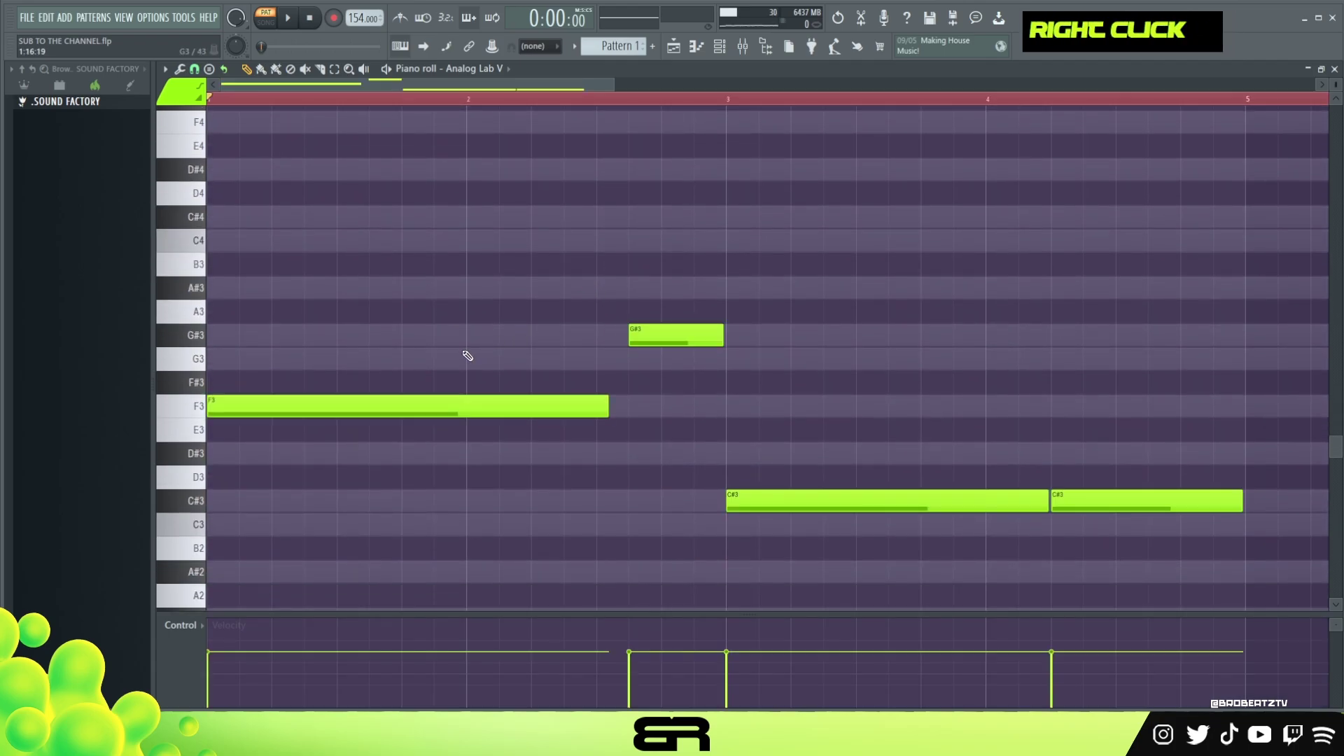
Duplicate the long F3 note at the start of bar 1 onto F4, G#4 and C5 to stack a chord above it
left_click_drag(335, 348, 335, 414)
left_click(291, 404, "shift")
key("ctrl+Up")
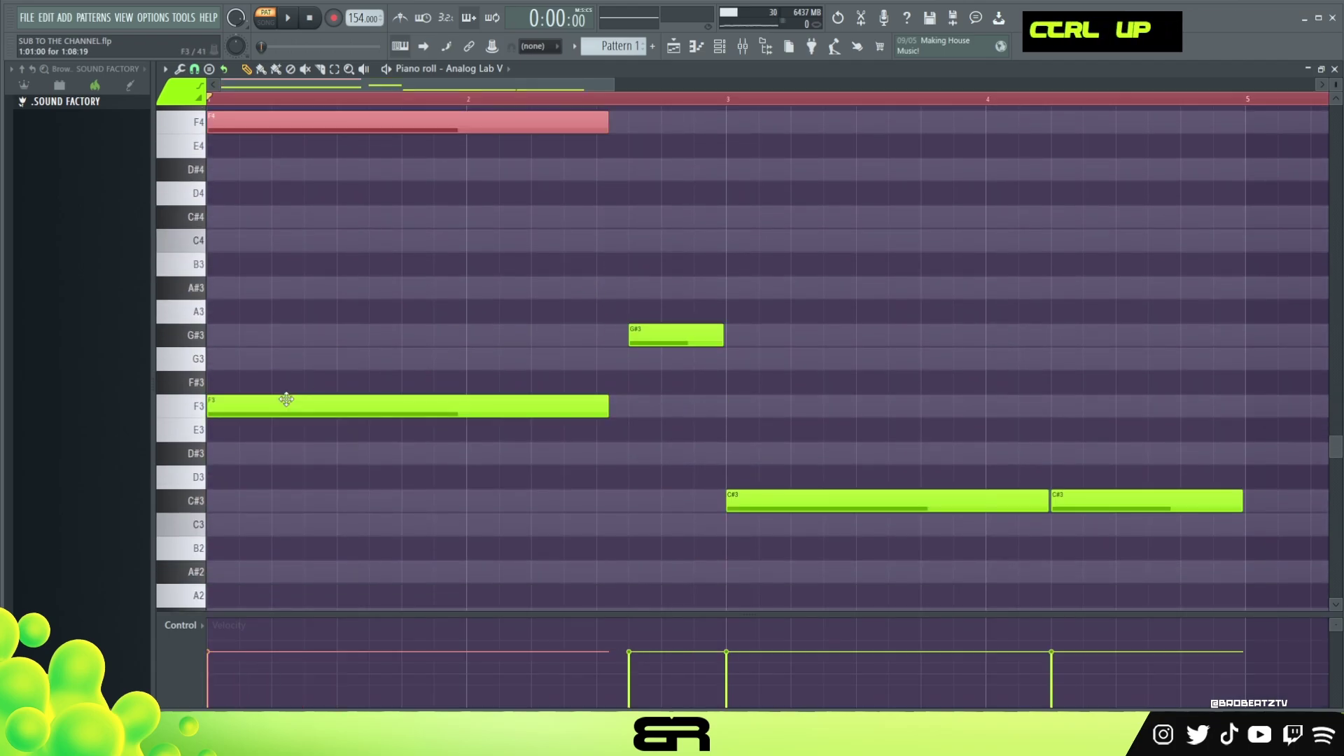
scroll(366, 379, "up", 3)
left_click_drag(325, 300, 233, 161)
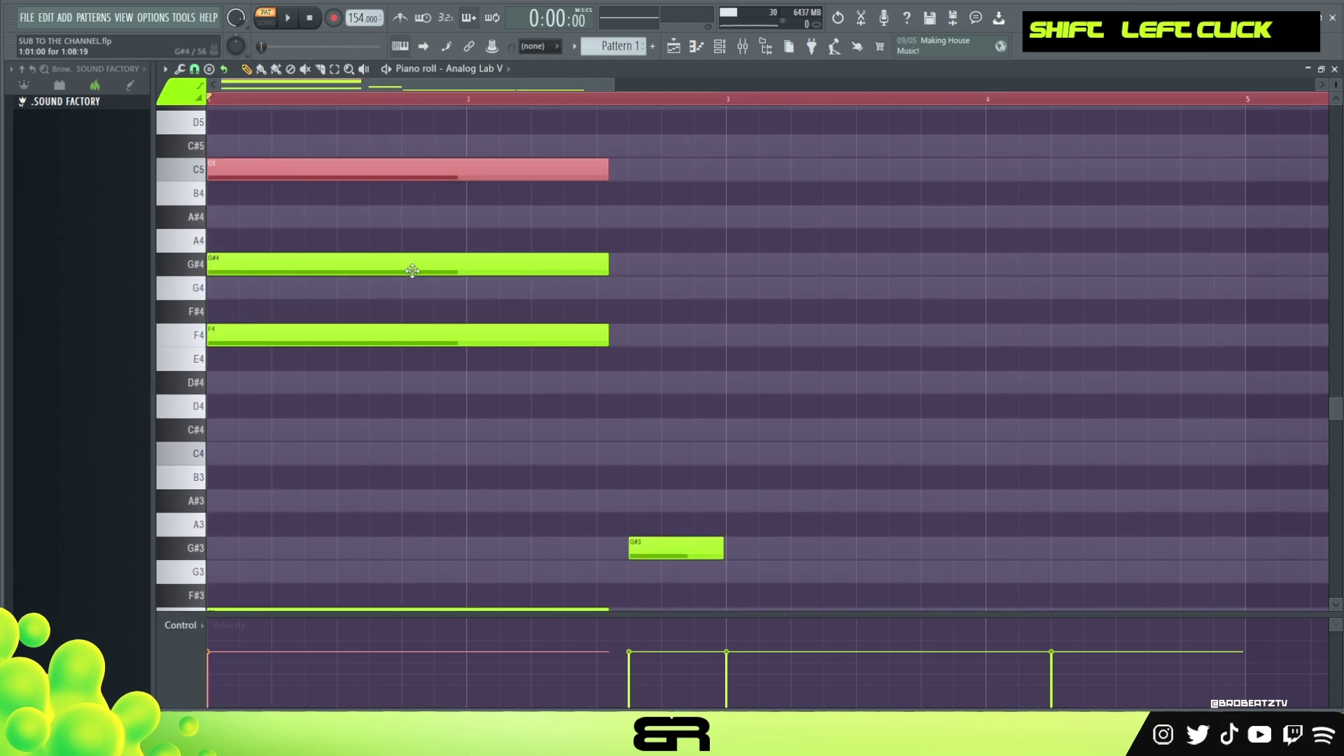
Raise the chord's G#4 and C5 notes by one octave each, to G#5 and C6
scroll(420, 262, "up", 2)
right_click(438, 247)
left_click_drag(581, 396, 510, 415)
key("ctrl+Up")
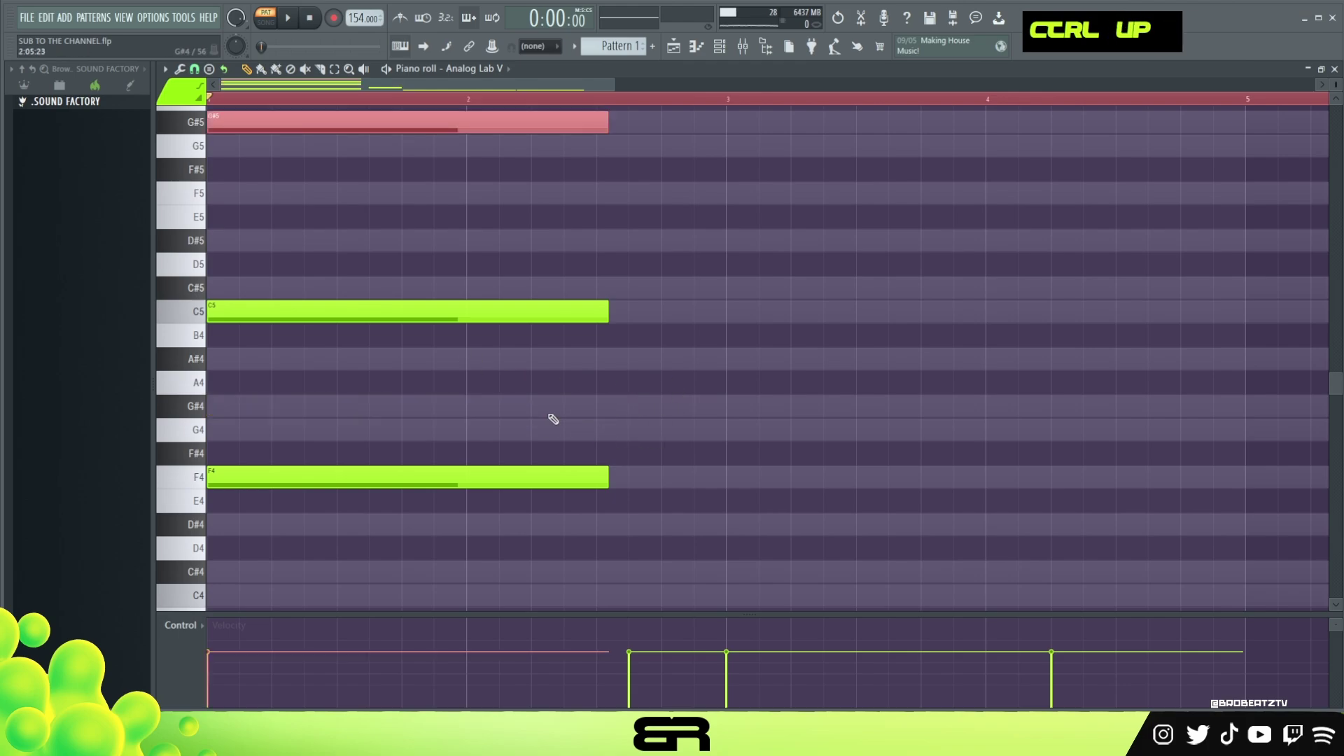
scroll(554, 418, "up", 1)
left_click_drag(434, 326, 391, 400)
key("ctrl+Up")
scroll(406, 406, "up", 2)
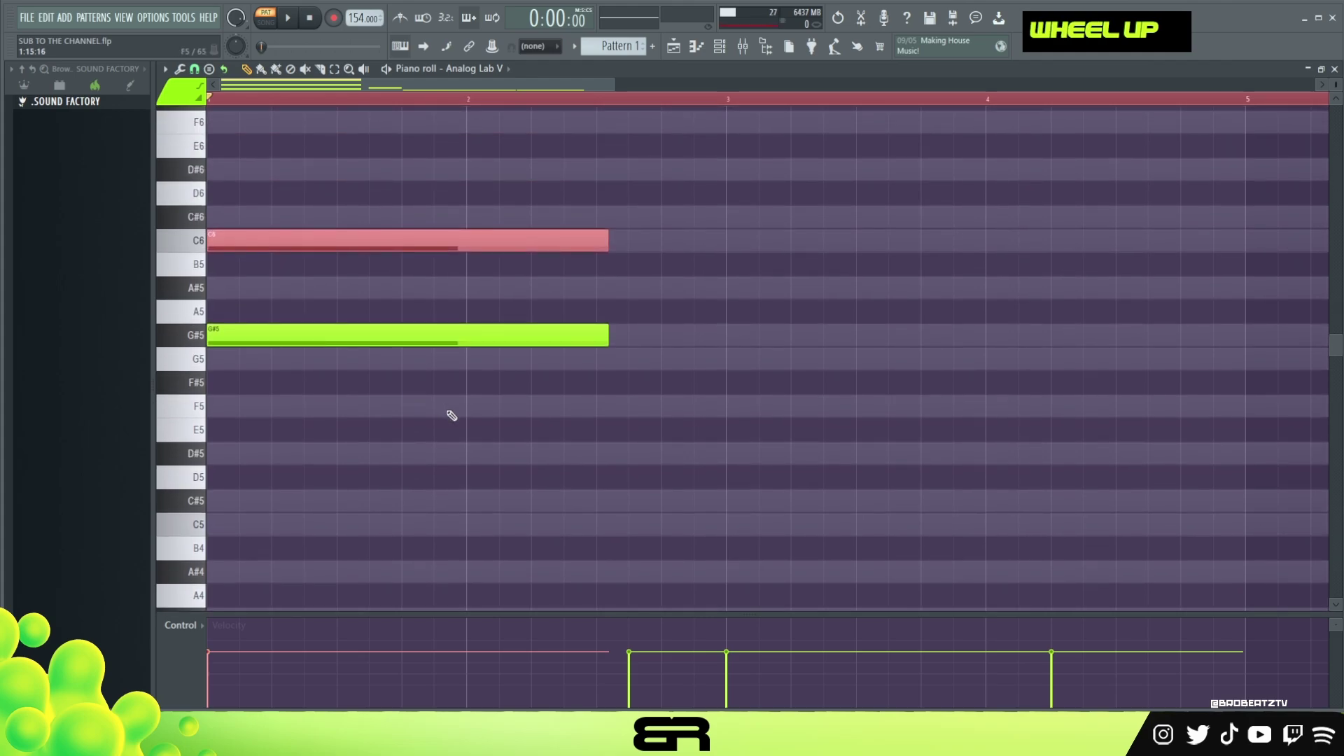
right_click(456, 415)
scroll(462, 416, "down", 1)
double_click(433, 102)
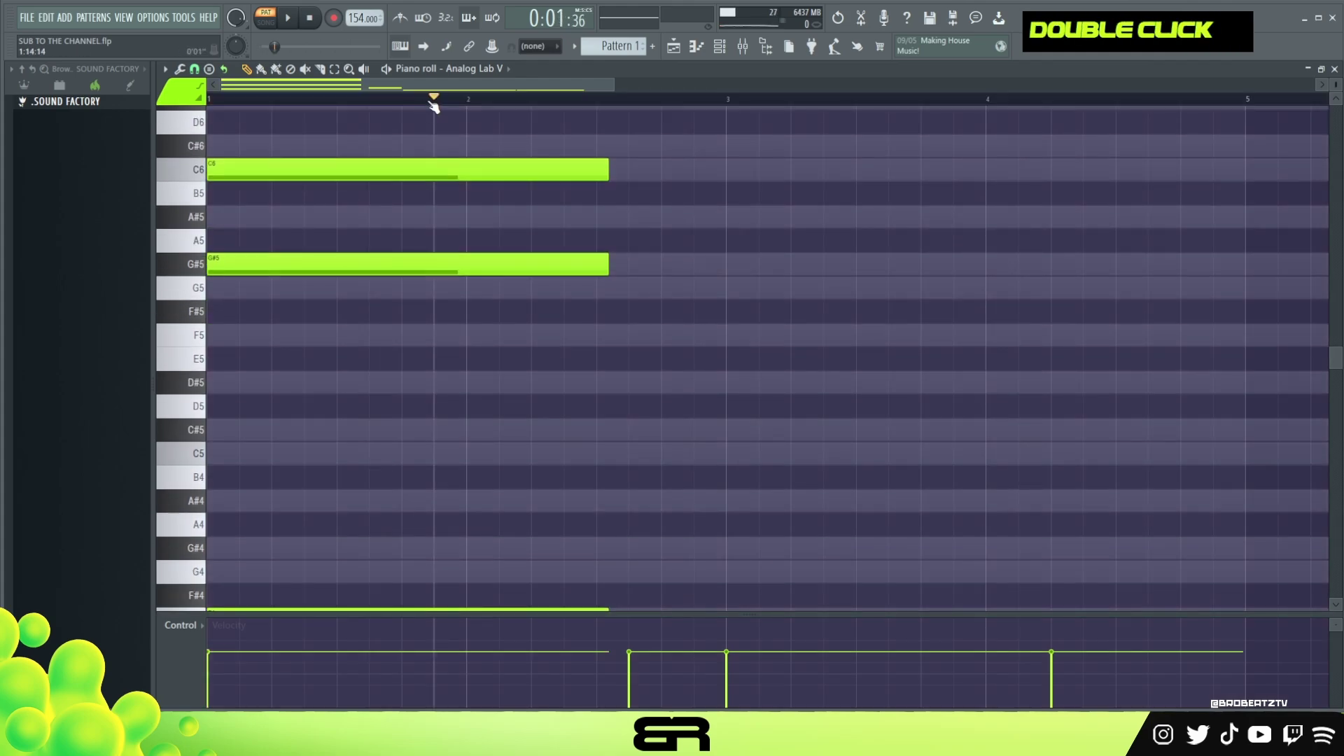
Shorten the F4, G#5 and C6 notes together so they end just before bar 2
left_click_drag(609, 135, 529, 534)
scroll(564, 519, "down", 3)
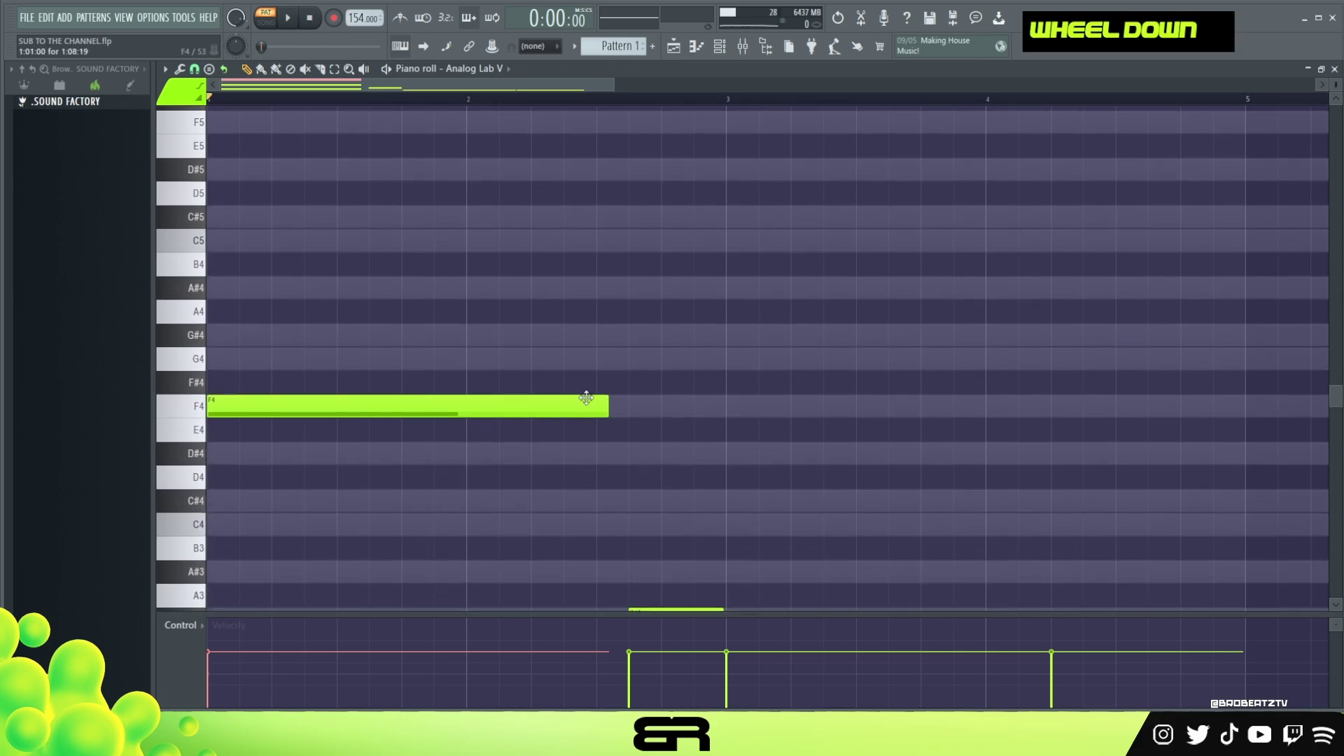
left_click(608, 413, "ctrl+shift")
scroll(455, 430, "up", 5)
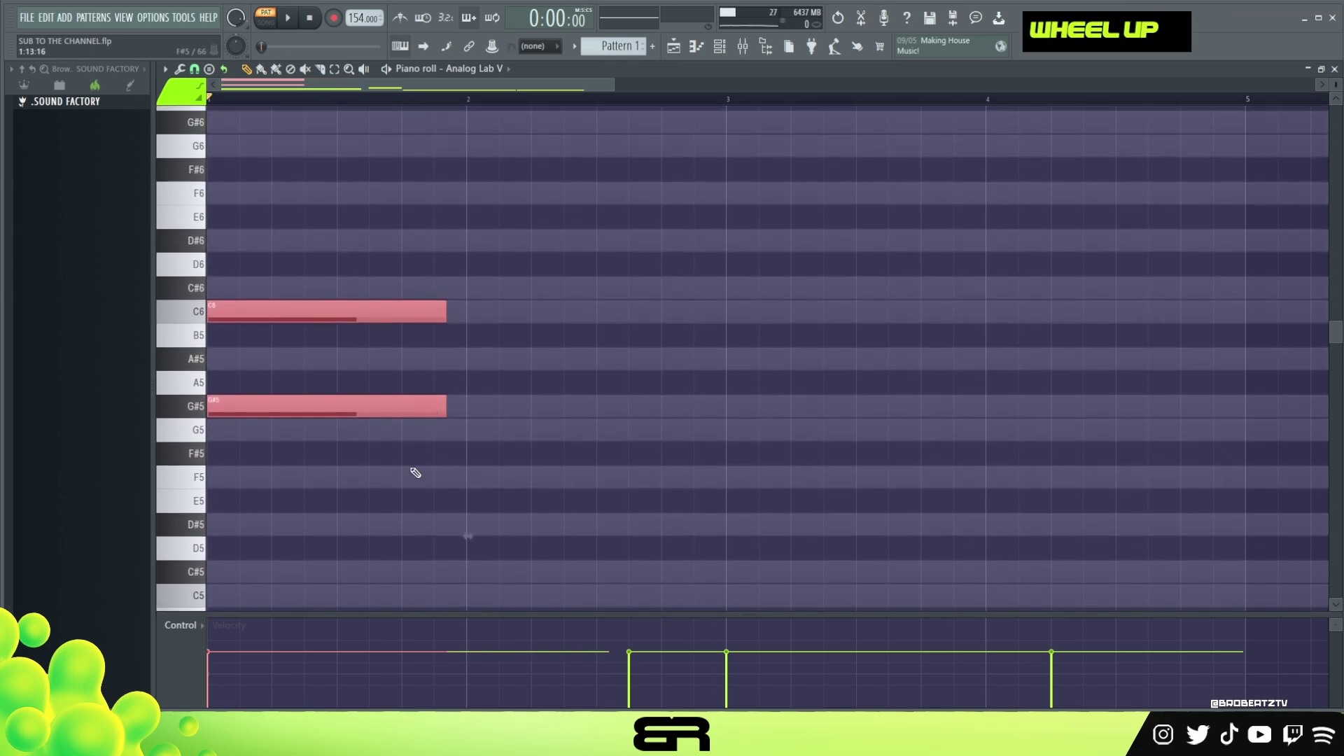
right_click(404, 463)
Shift G#5 later to step 7 of bar 1 and add an equally long A#5 note starting at step 9
scroll(352, 422, "down", 1)
scroll(341, 397, "down", 2)
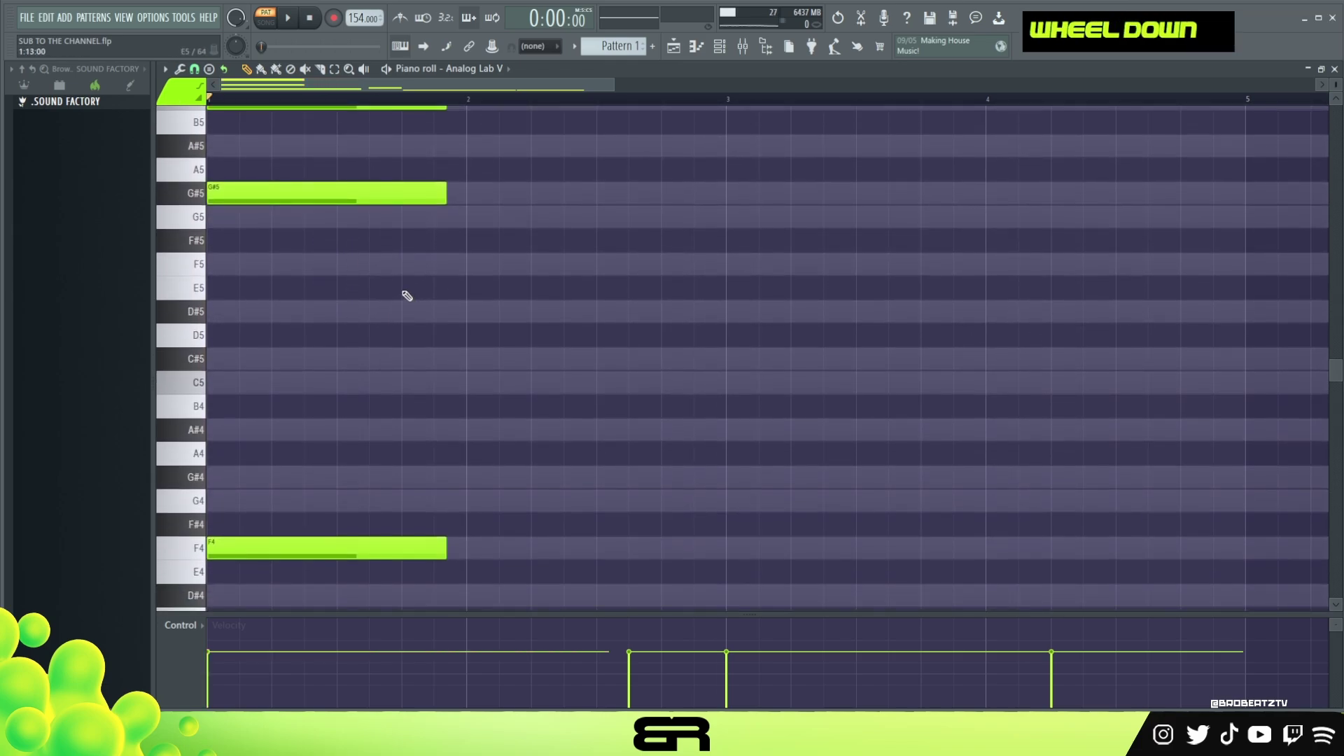
scroll(354, 288, "up", 2)
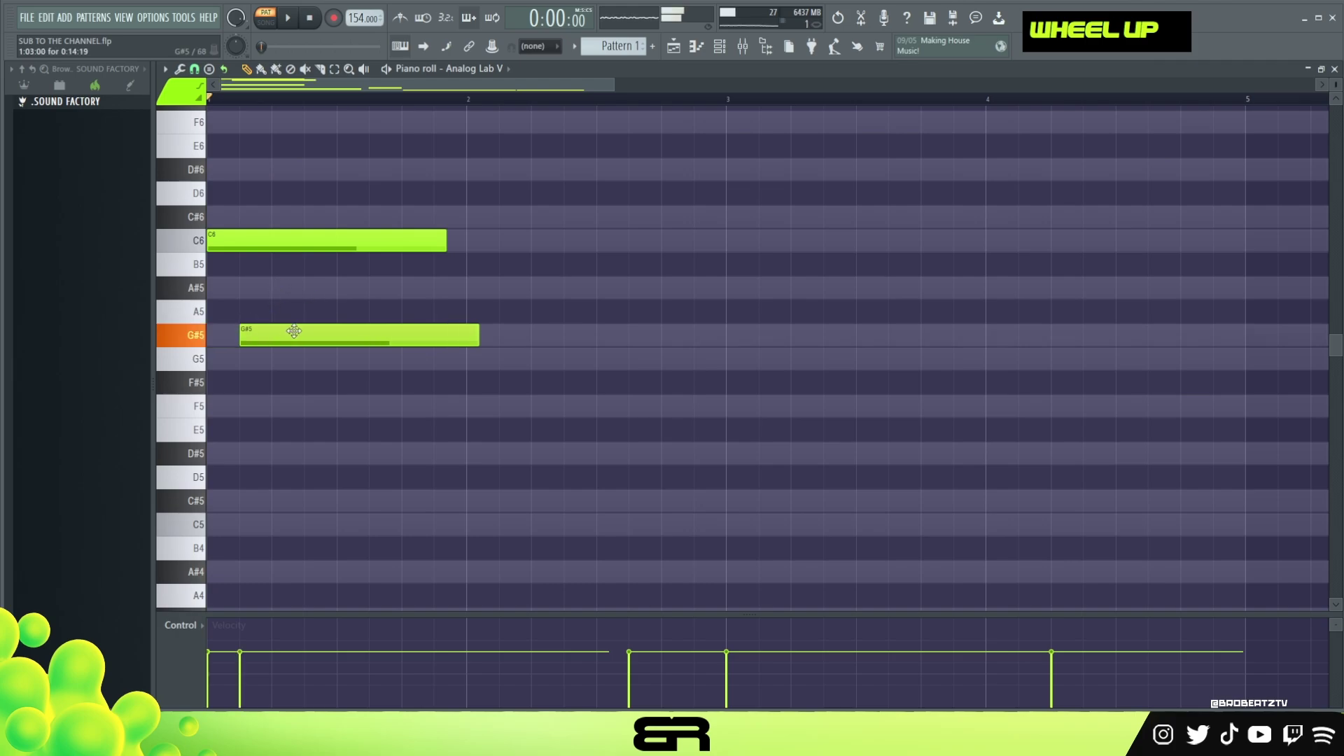
left_click(336, 293)
key("space")
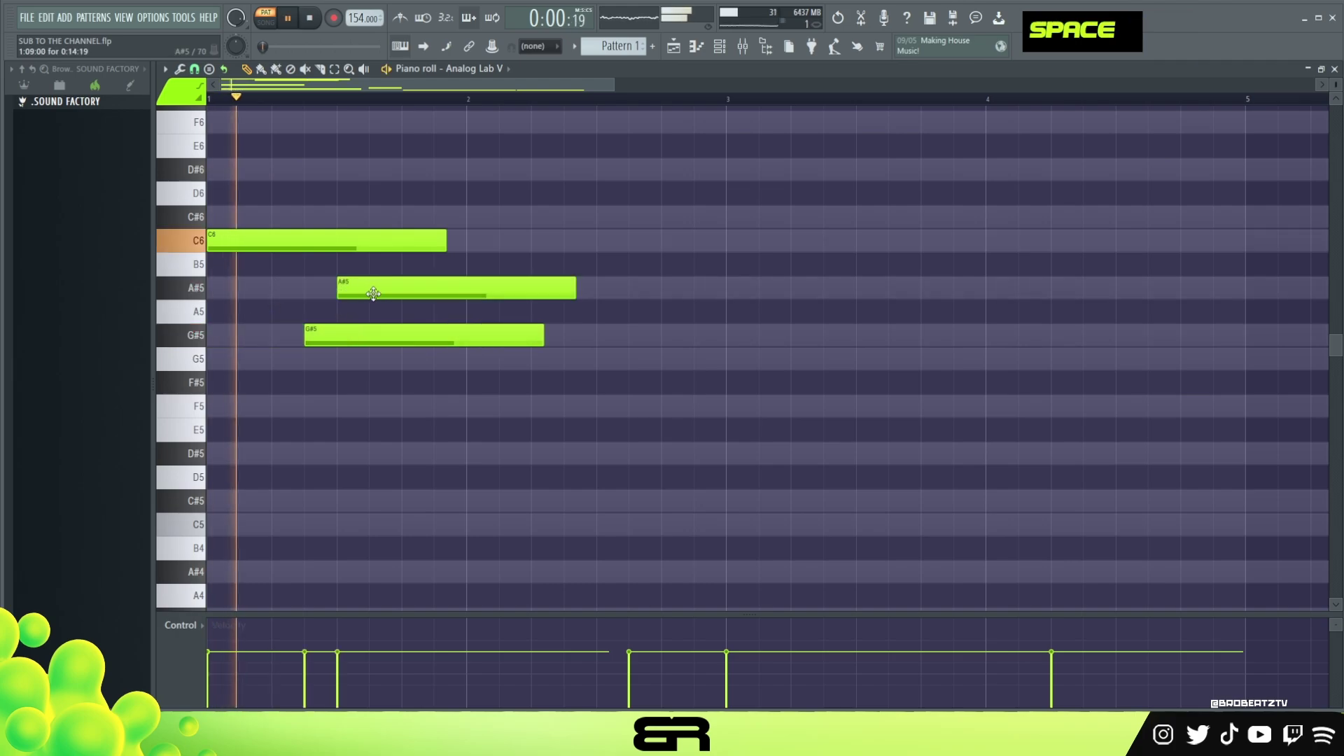
key("space")
Duplicate the C6 note one octave lower onto C5, nudge the copy slightly late, and play the pattern
scroll(389, 358, "down", 1)
left_click(270, 178, "ctrl")
left_click(249, 168, "shift")
key("ctrl+Down")
scroll(312, 390, "down", 1, "shift")
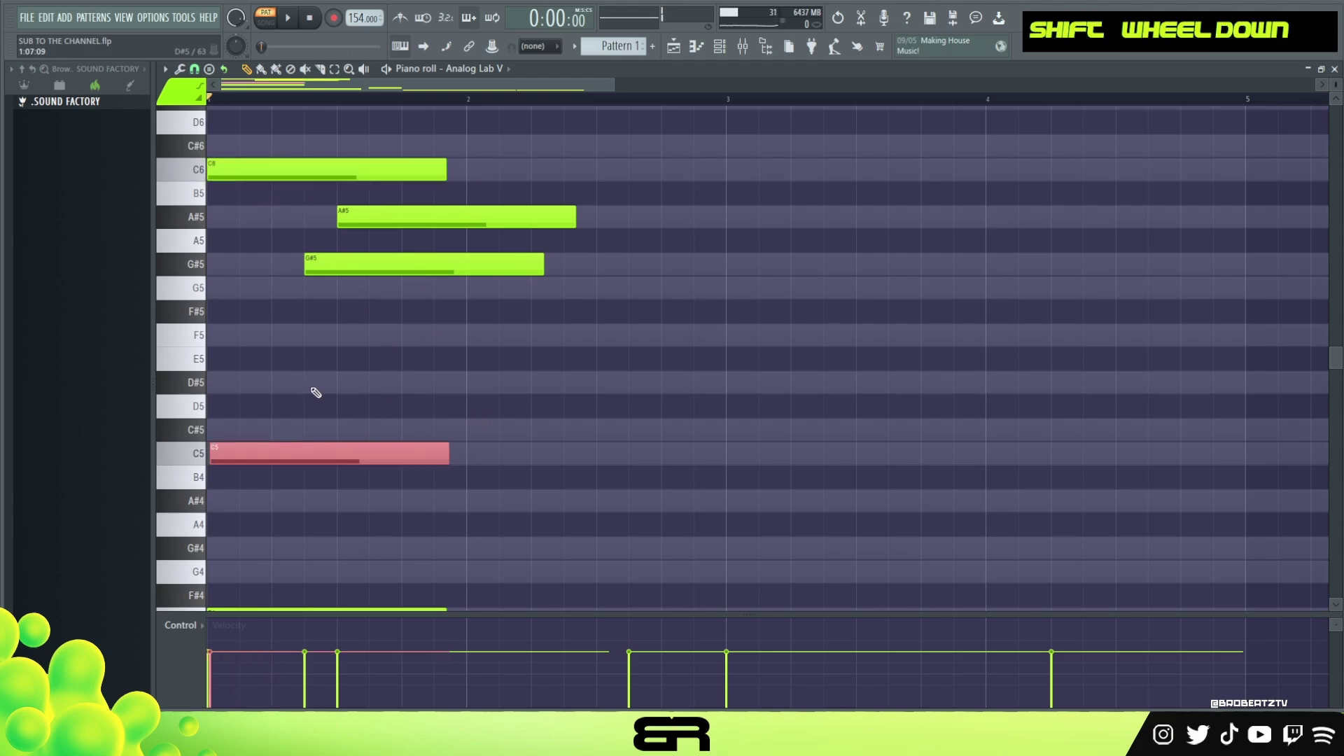
key("space")
key("space")
key("space")
key("space")
key("space")
right_click(378, 381)
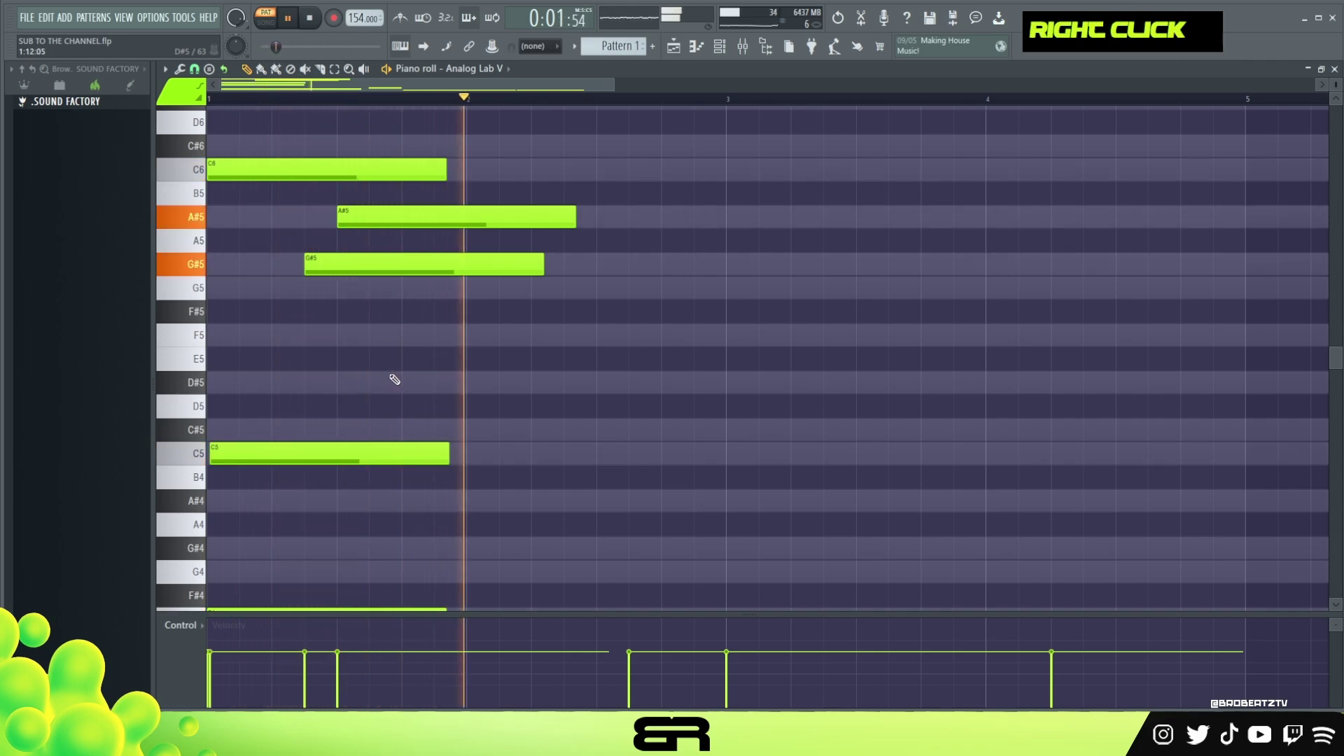
key("space")
Copy the C5 note up to D#5, starting at about step 13 of bar 1, and play the pattern
left_click(264, 456, "ctrl")
mouse_move(264, 455)
left_mouse_down("shift")
mouse_move(310, 388)
mouse_move(255, 372)
left_mouse_up("shift")
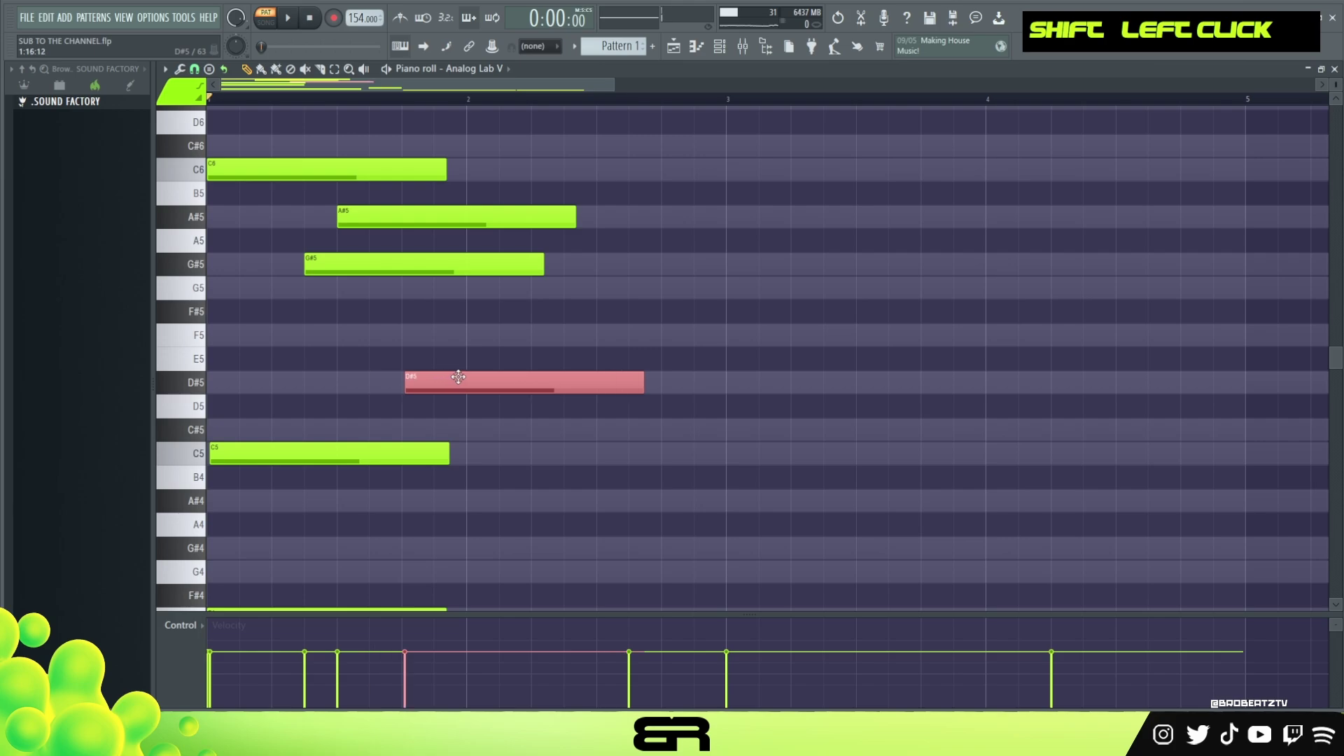
key("space")
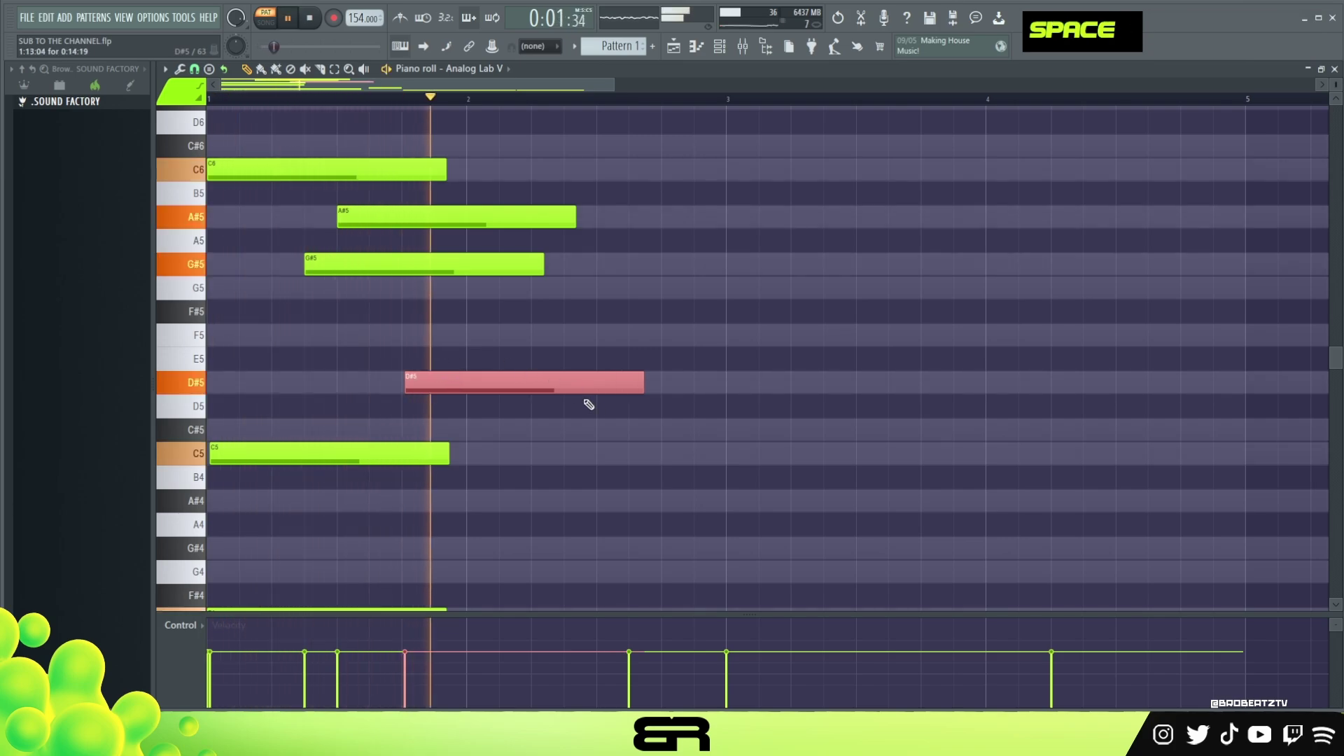
key("space")
key("space")
scroll(596, 416, "down", 3)
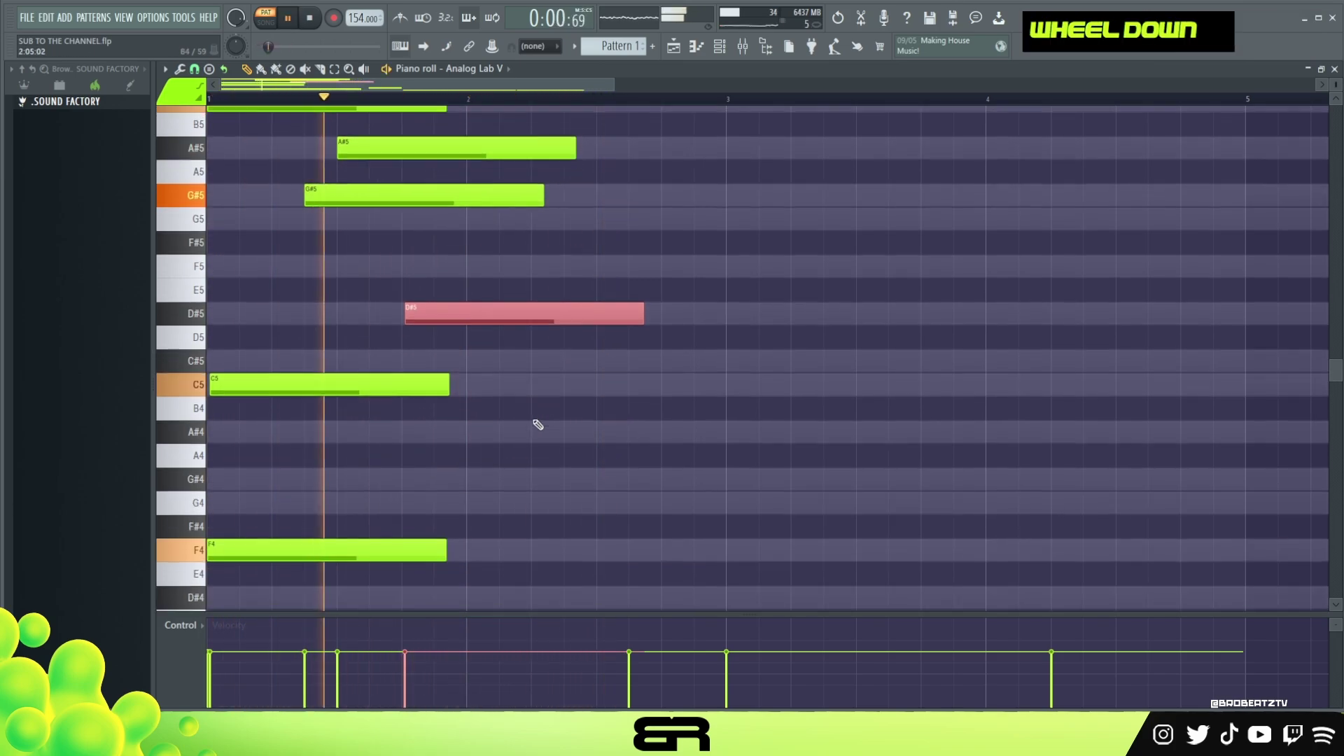
Copy the F4 and C5 notes into bar 2, starting on steps 5 and 7, and extend the first F4 almost to its copy
left_click(306, 383, "ctrl")
key("space")
left_click(252, 552, "ctrl")
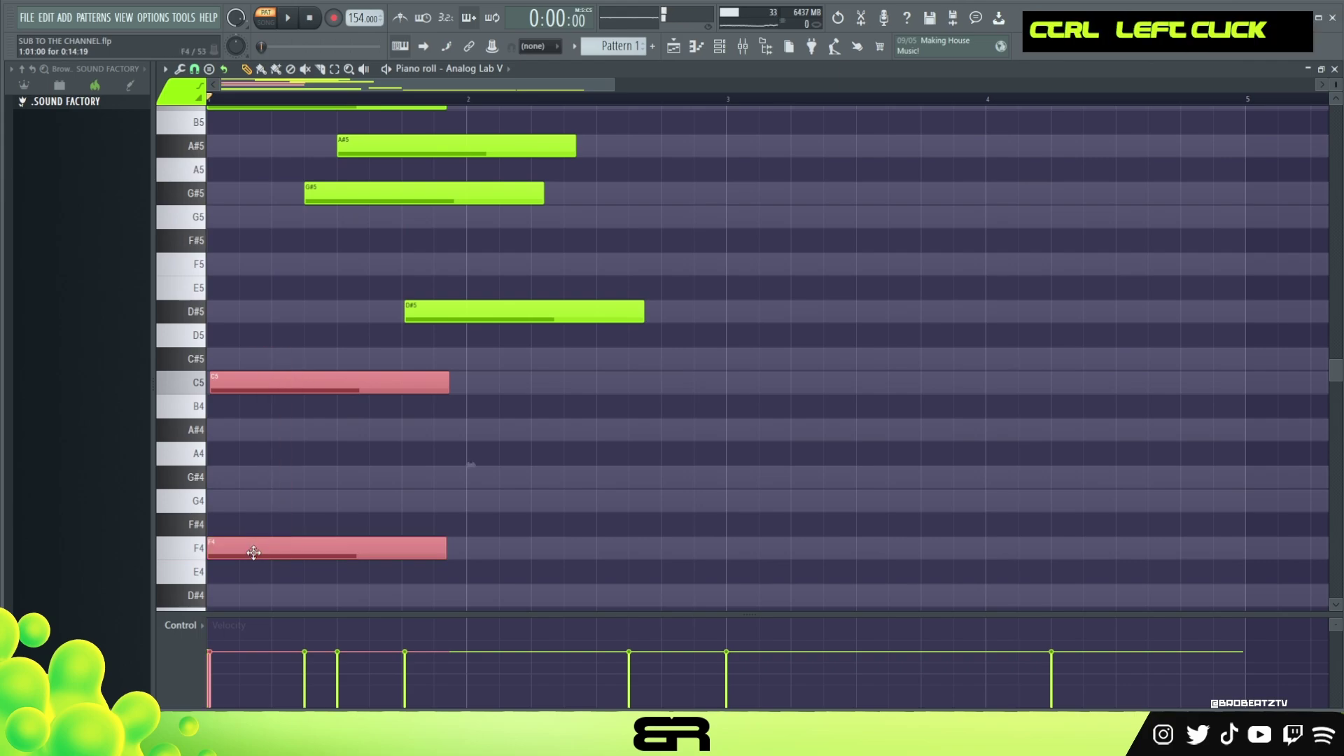
left_click_drag(252, 552, 607, 552, "shift")
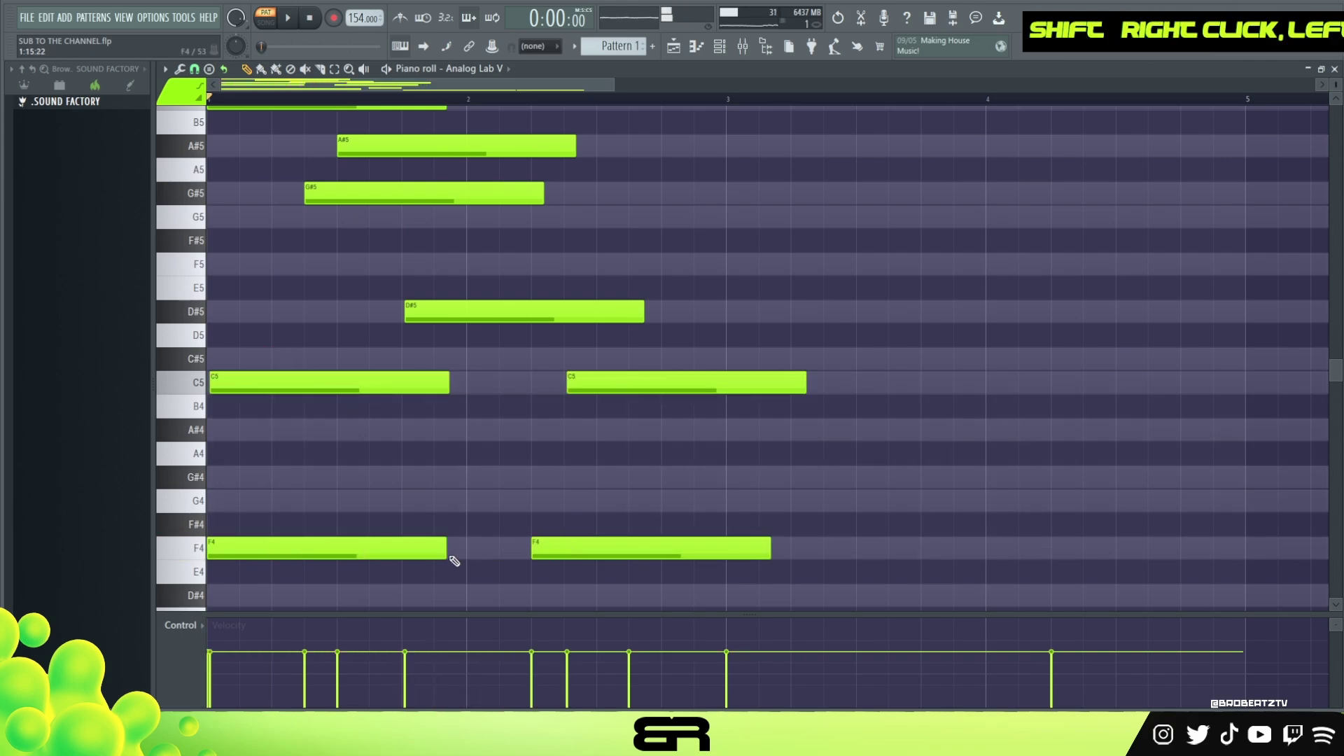
left_click_drag(446, 551, 502, 553, "alt")
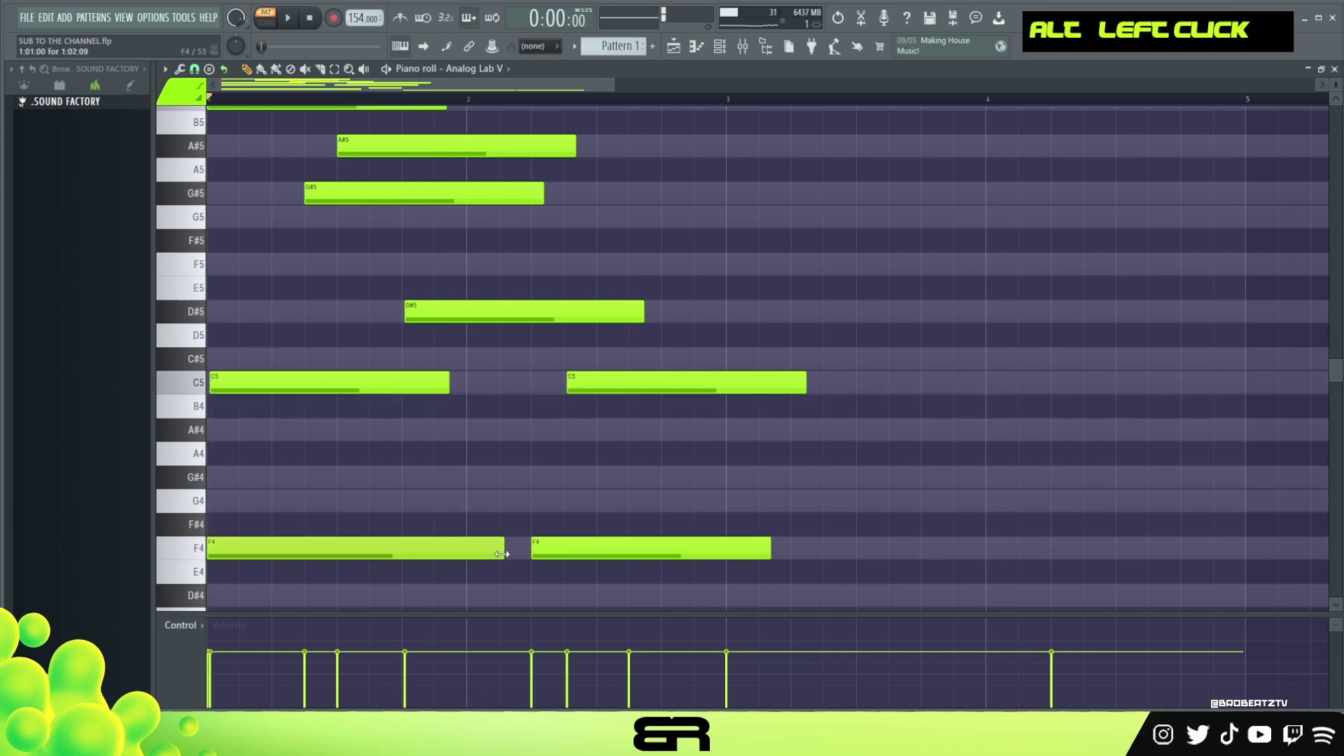
Copy the G#5 and A#5 notes into bar 2, starting on steps 9 and 11, and play the pattern
left_click(584, 542, "ctrl+shift")
left_click(627, 385, "ctrl+shift")
mouse_move(418, 139)
left_mouse_down("ctrl")
mouse_move(380, 202)
mouse_move(703, 187)
left_mouse_up("ctrl")
key("space")
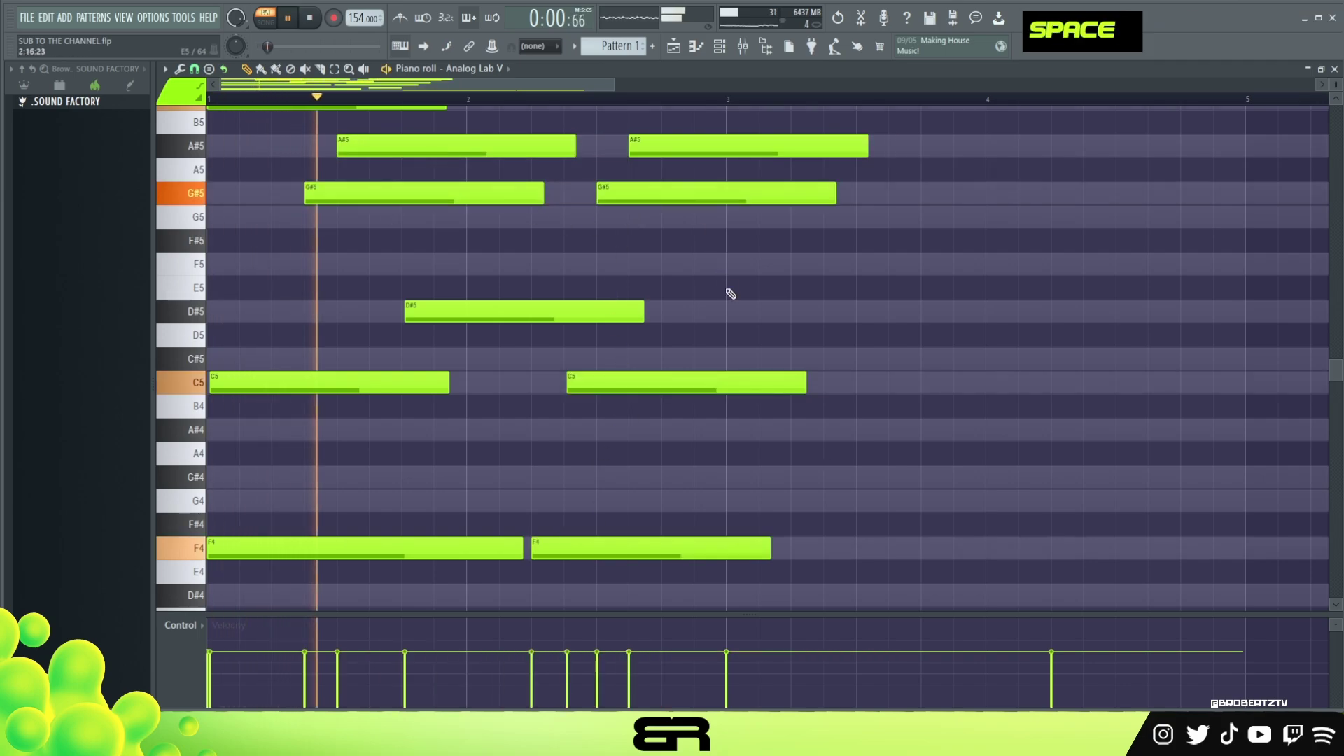
scroll(722, 283, "up", 1)
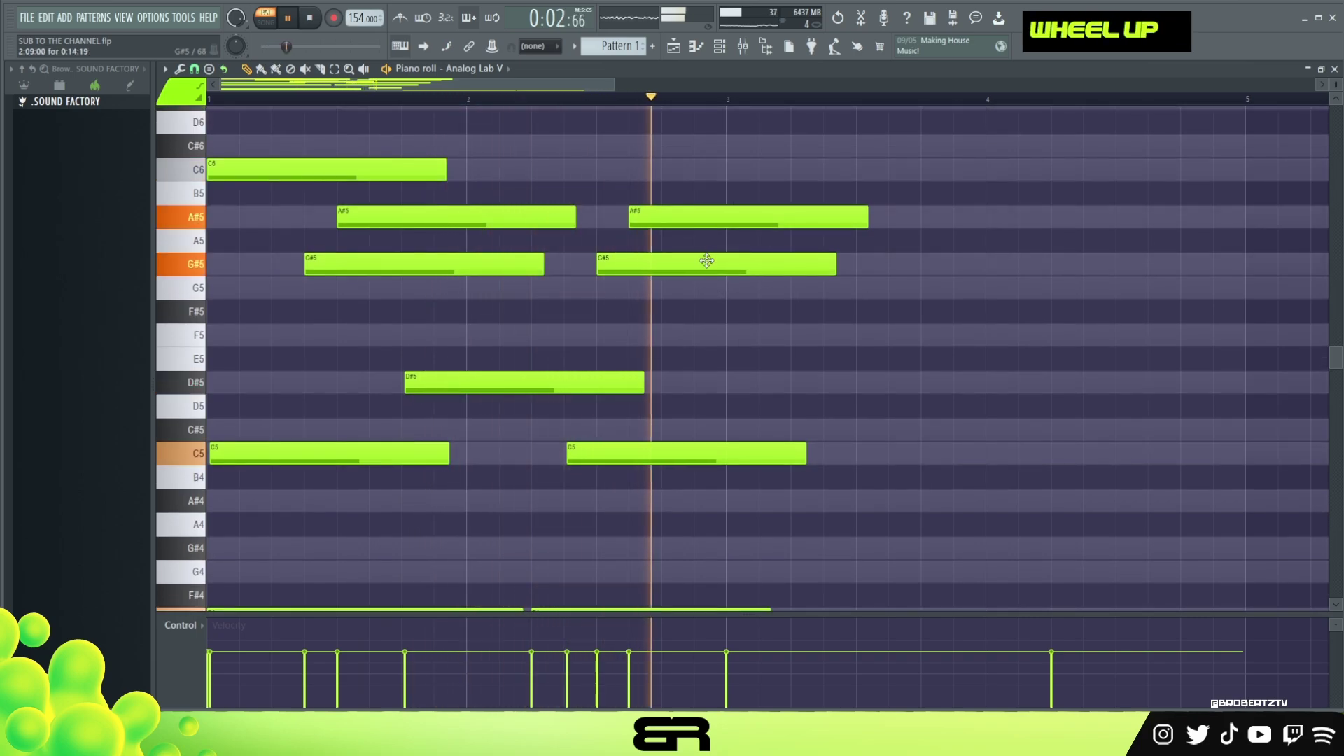
key("space")
key("space")
Move the second A#5 note to step 13 of bar 2, shorten it to under half its length, and play the pattern
left_click_drag(671, 217, 719, 217)
left_click_drag(896, 216, 770, 237, "alt")
key("space")
key("space")
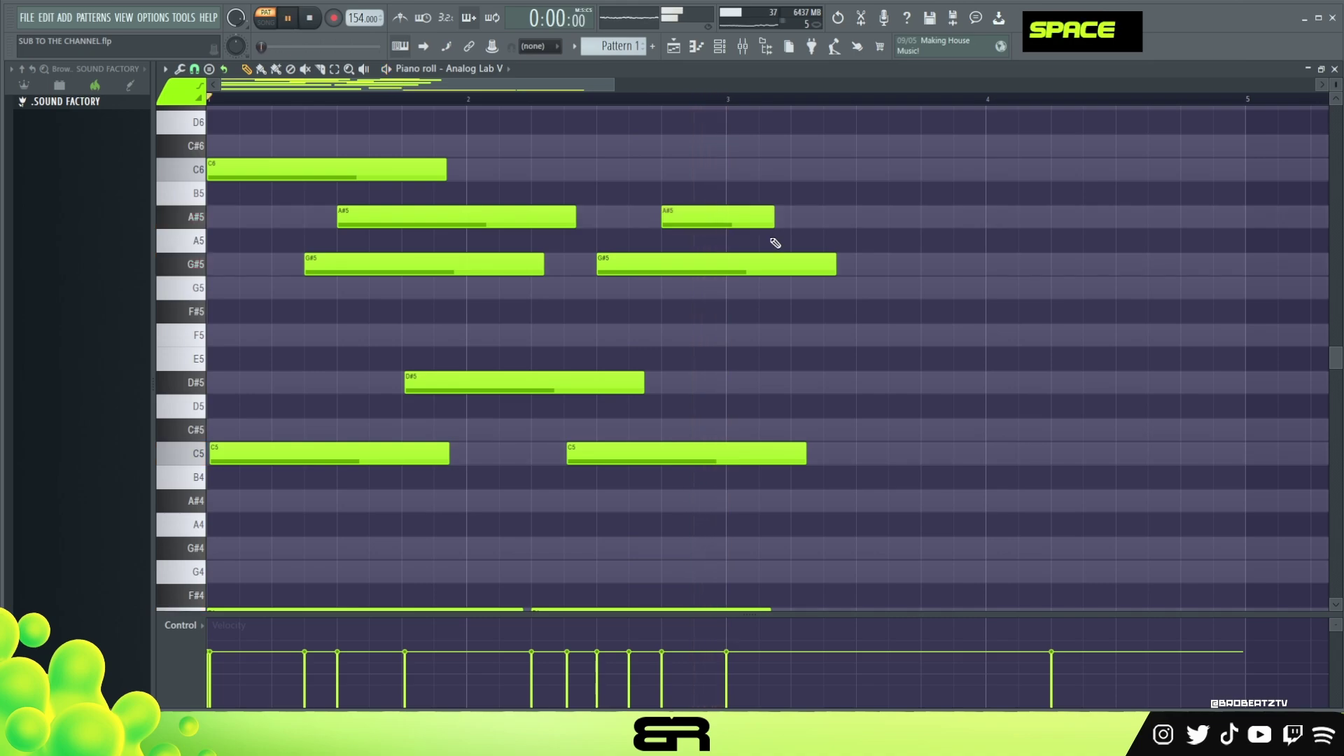
scroll(686, 346, "down", 4)
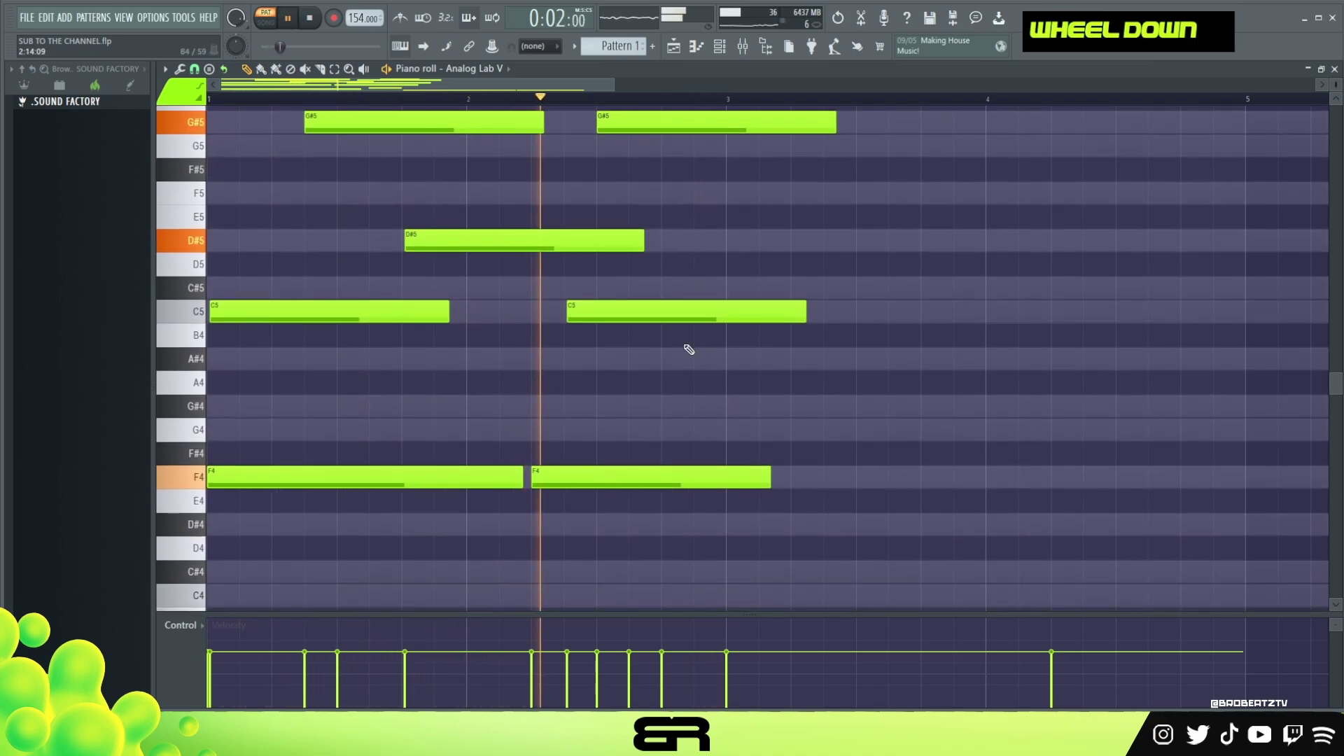
scroll(686, 347, "up", 2)
key("space")
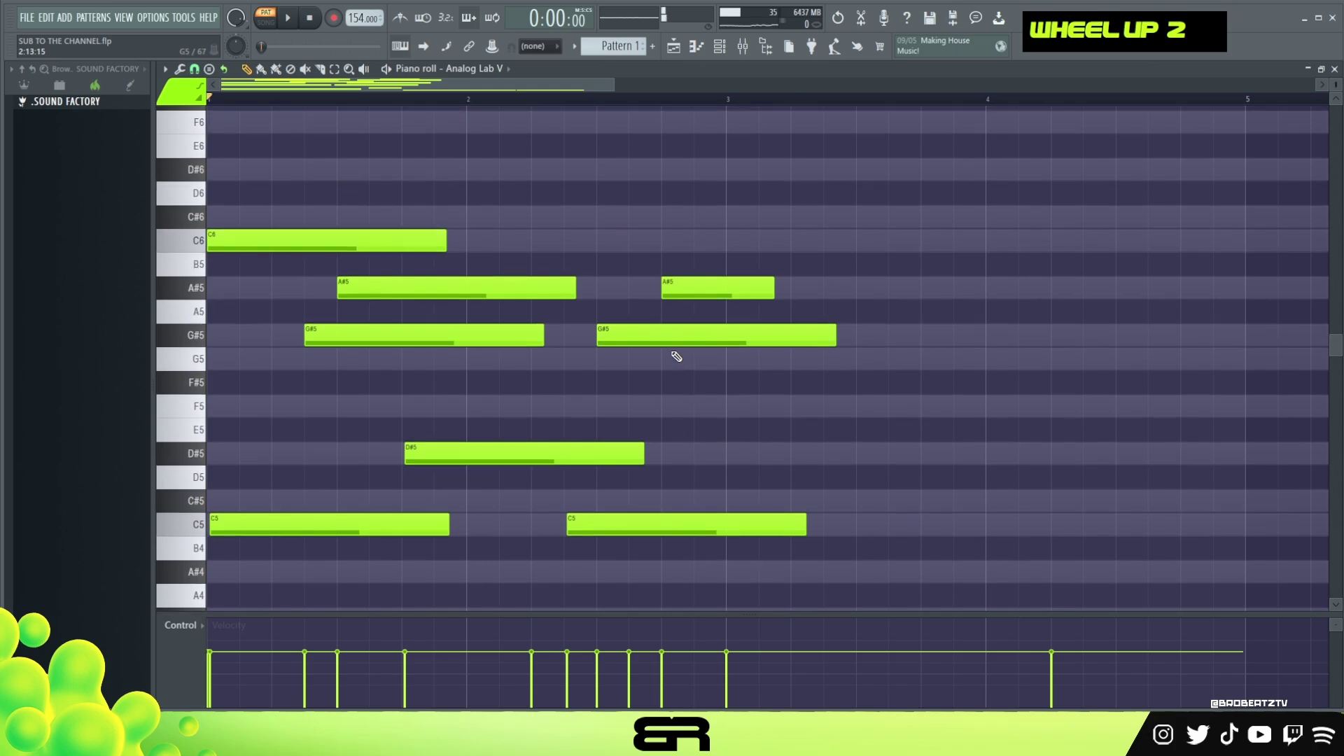
scroll(679, 350, "down", 1)
left_click(669, 269, "ctrl")
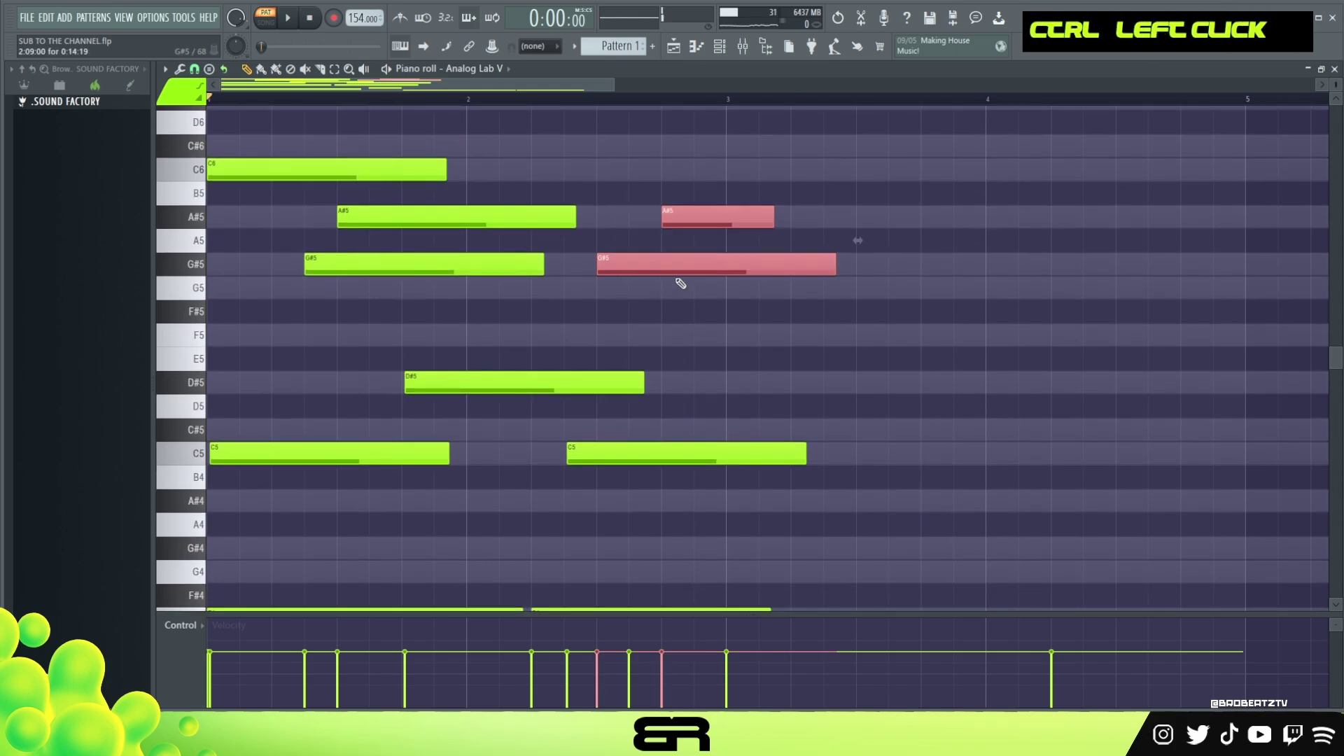
scroll(684, 366, "down", 4)
left_click(668, 477, "ctrl+shift")
key("ctrl+d")
Shorten the second F4, C5, G#5 and A#5 notes so they all end by the start of bar 3
scroll(623, 407, "up", 4)
scroll(785, 343, "down", 1)
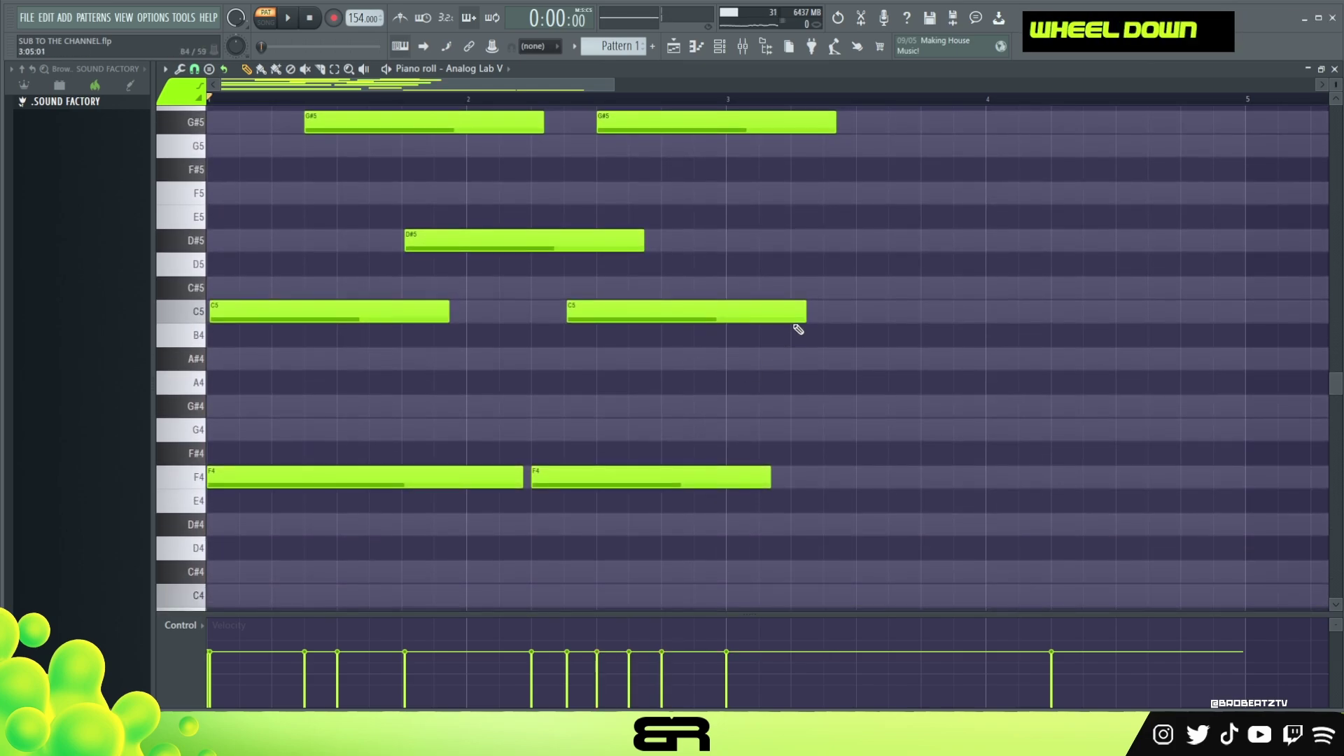
left_click_drag(783, 254, 724, 478)
left_click_drag(802, 316, 721, 319)
scroll(756, 345, "up", 1)
left_click(800, 340, "ctrl")
left_click_drag(709, 348, 725, 343)
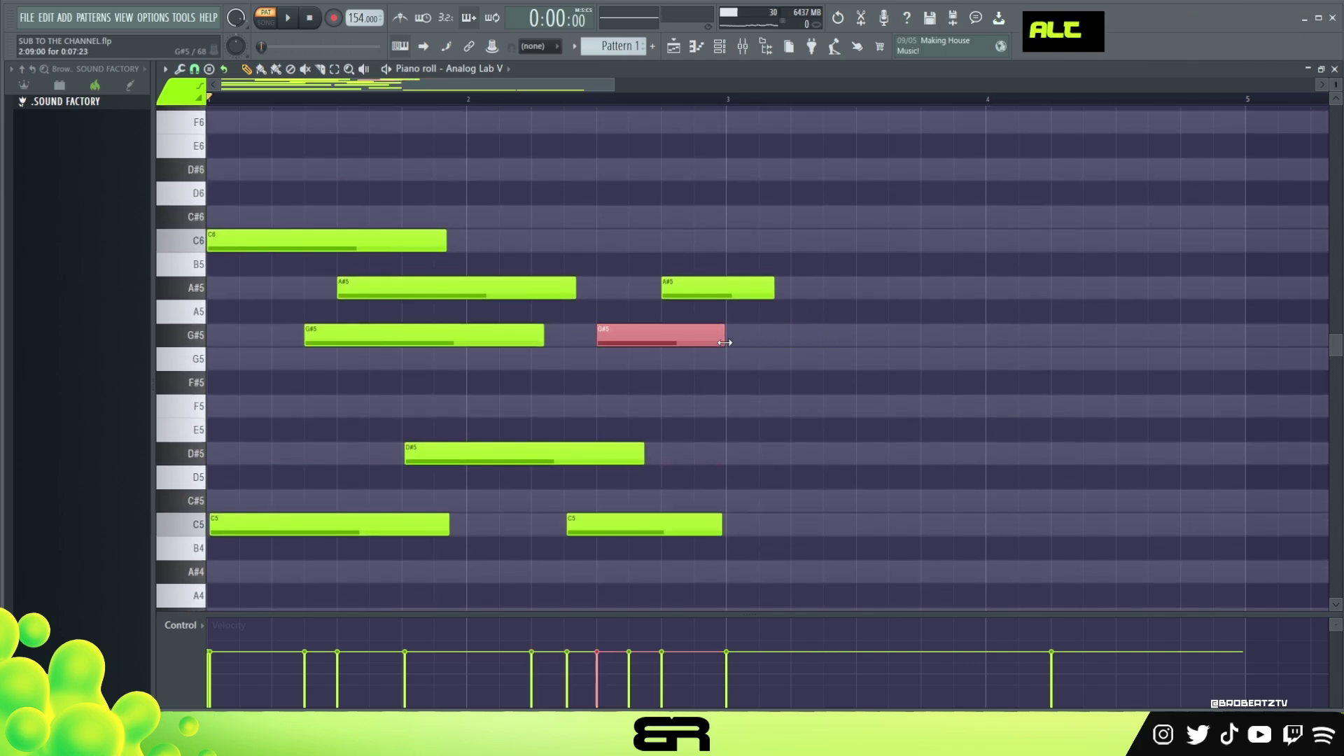
left_click_drag(770, 295, 725, 294)
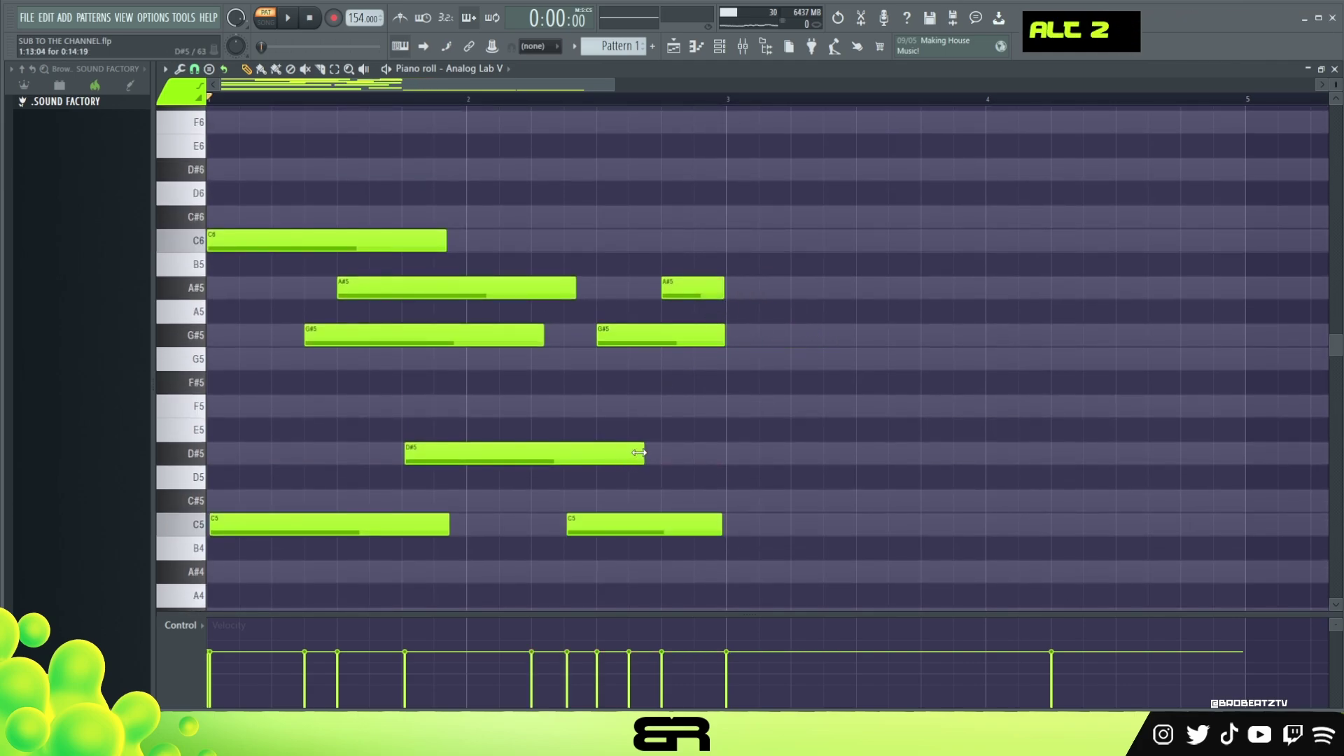
Lengthen the D#5, first C5 and first A#5 notes, shorten the first G#5, and end the C6 where A#5 starts
left_click_drag(642, 454, 669, 457)
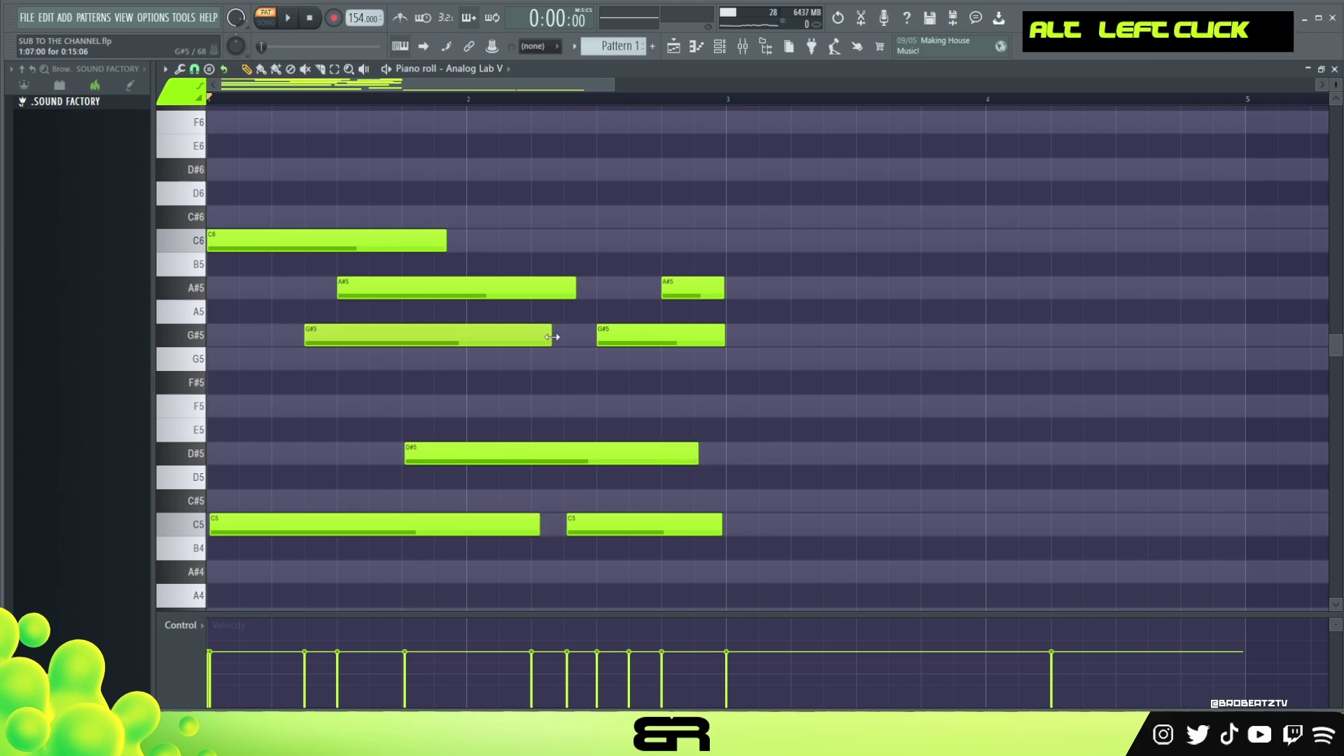
left_click_drag(543, 339, 575, 339)
left_click_drag(574, 293, 576, 293)
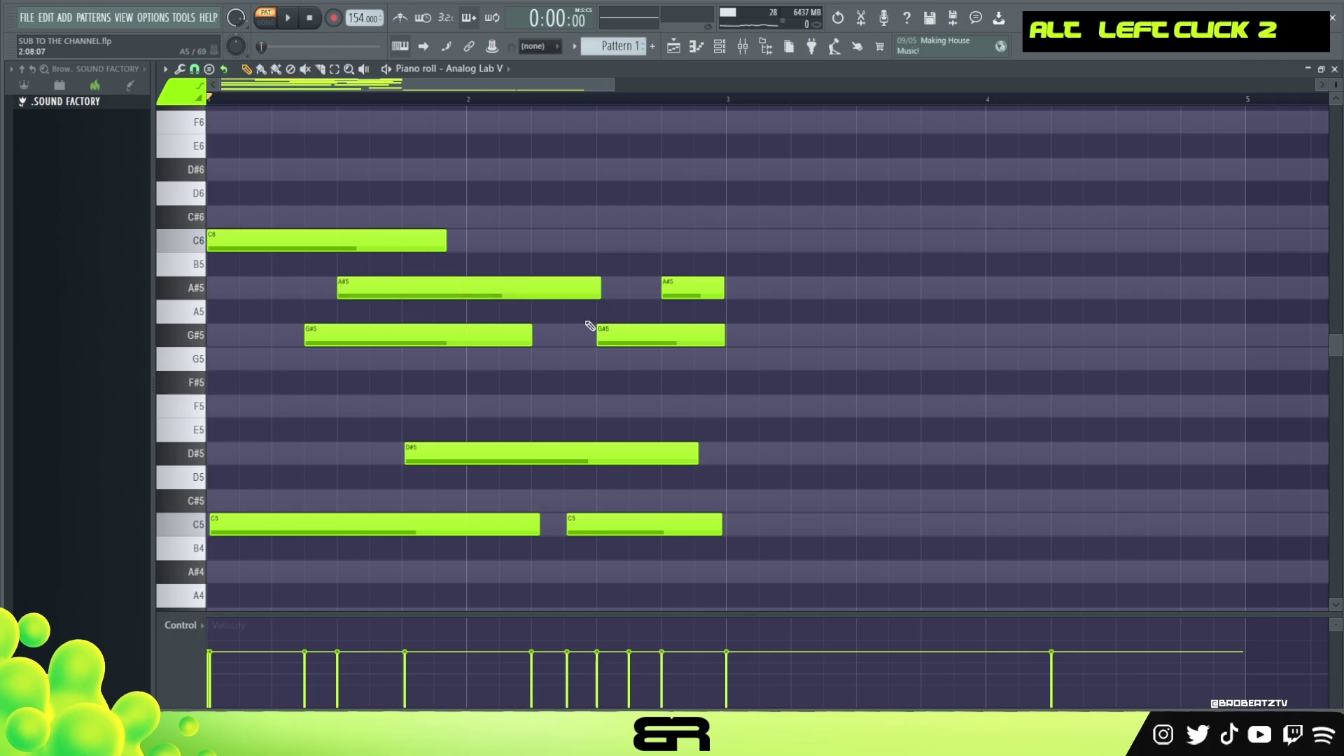
left_click_drag(451, 240, 338, 241)
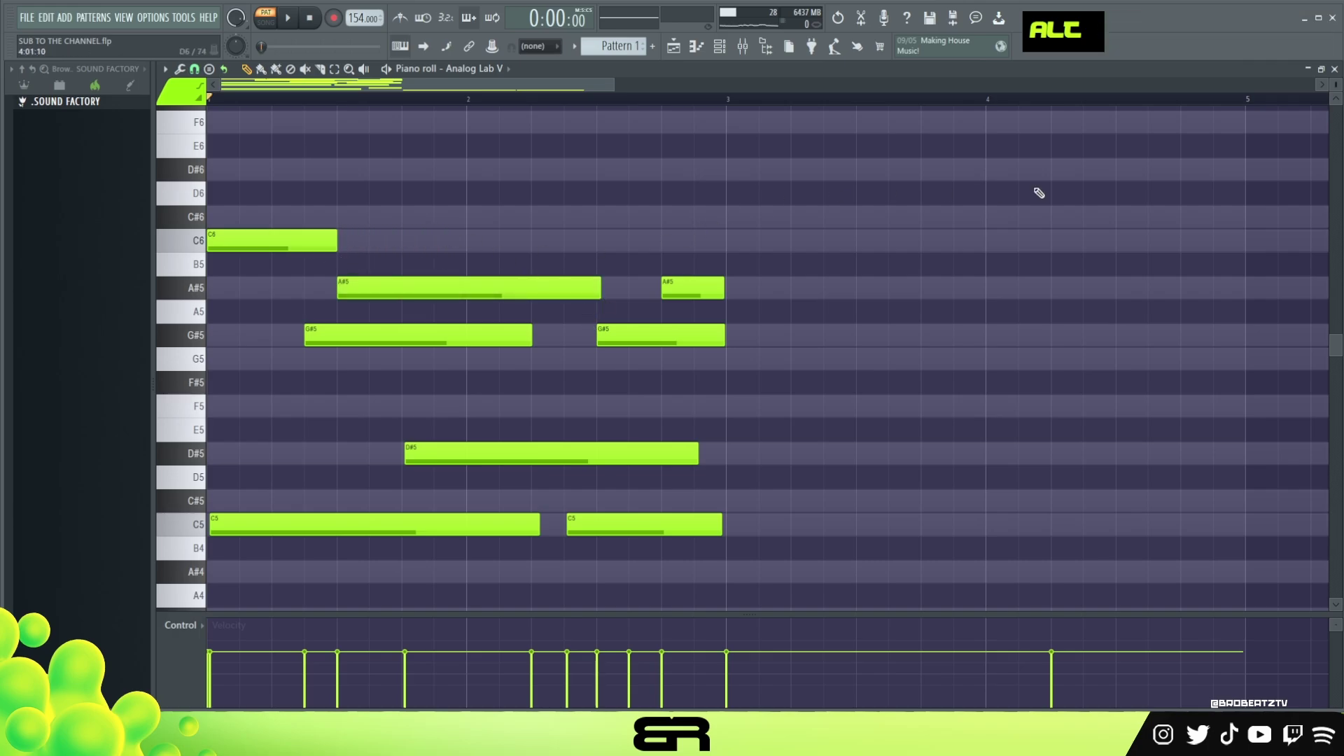
Play the pattern and extend the second F4 note slightly toward the end of bar 2
scroll(1091, 187, "down", 2)
scroll(1090, 187, "down", 3)
scroll(1090, 186, "up", 2)
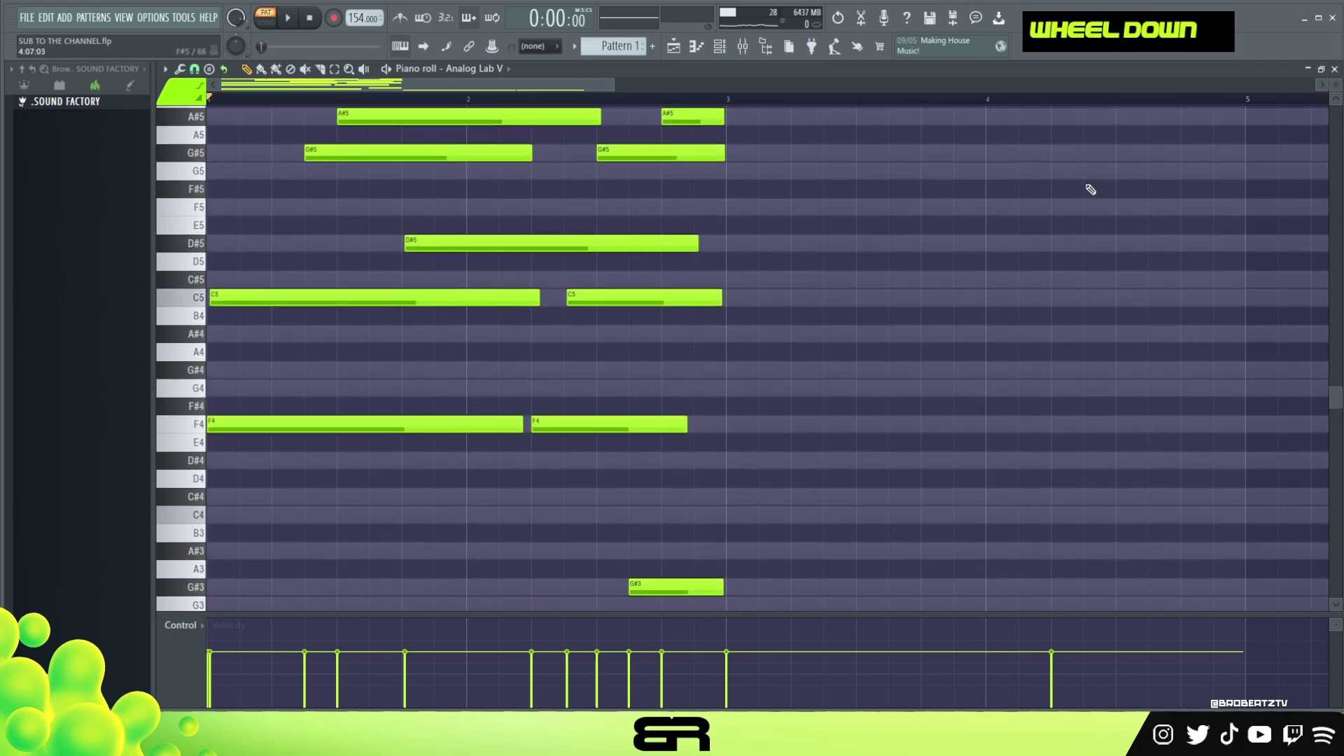
key("space")
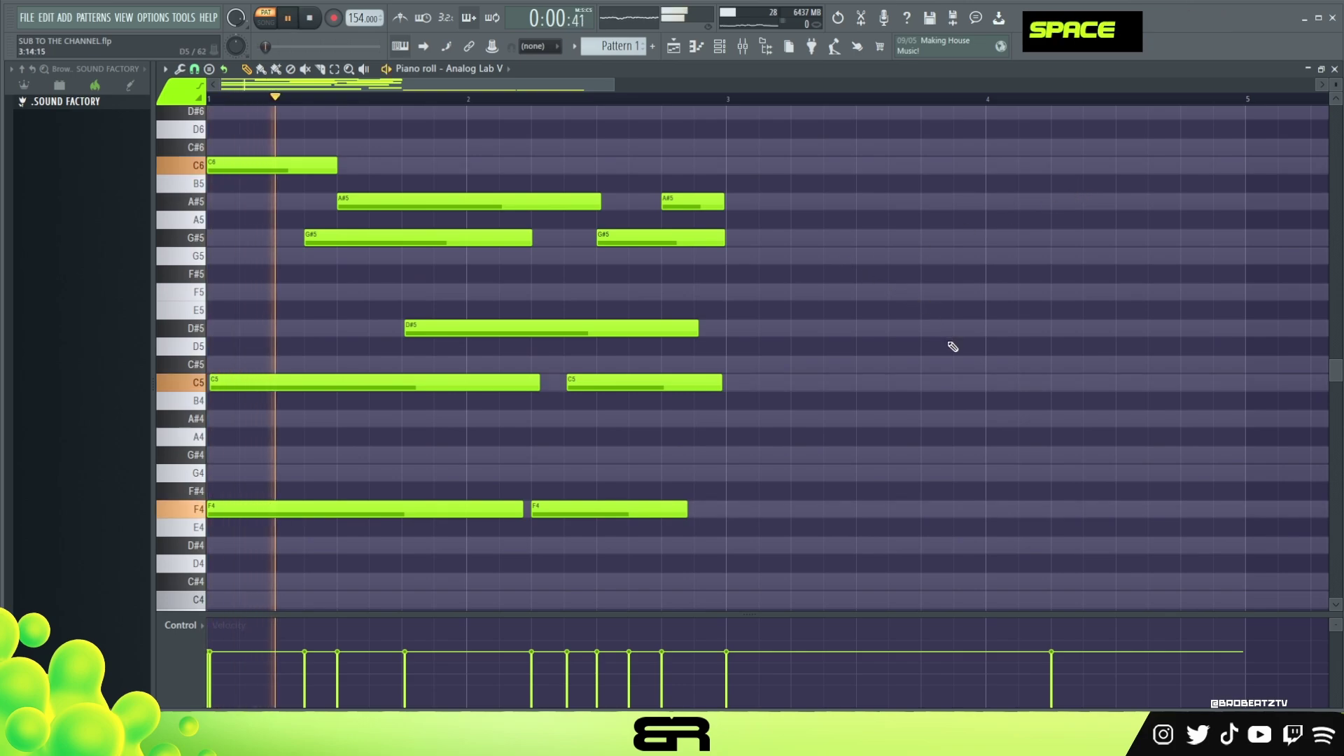
left_click_drag(687, 511, 705, 512)
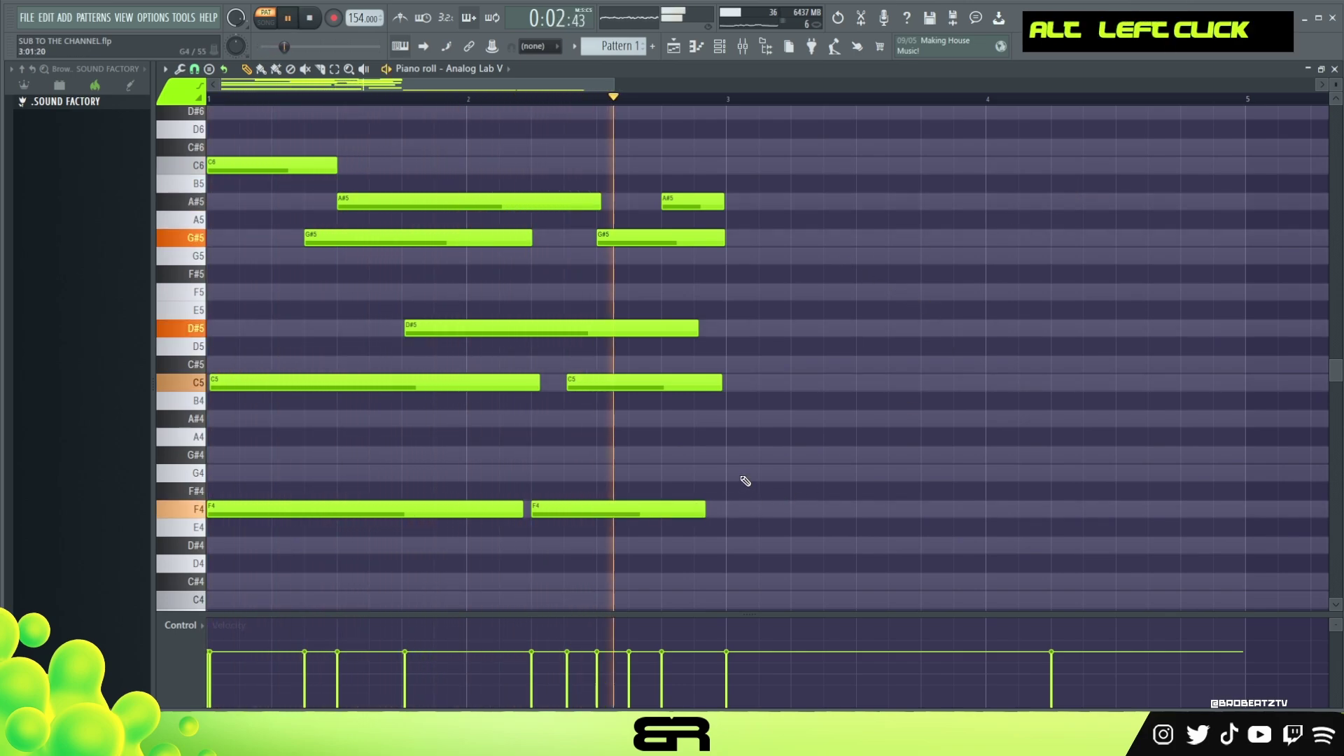
key("space")
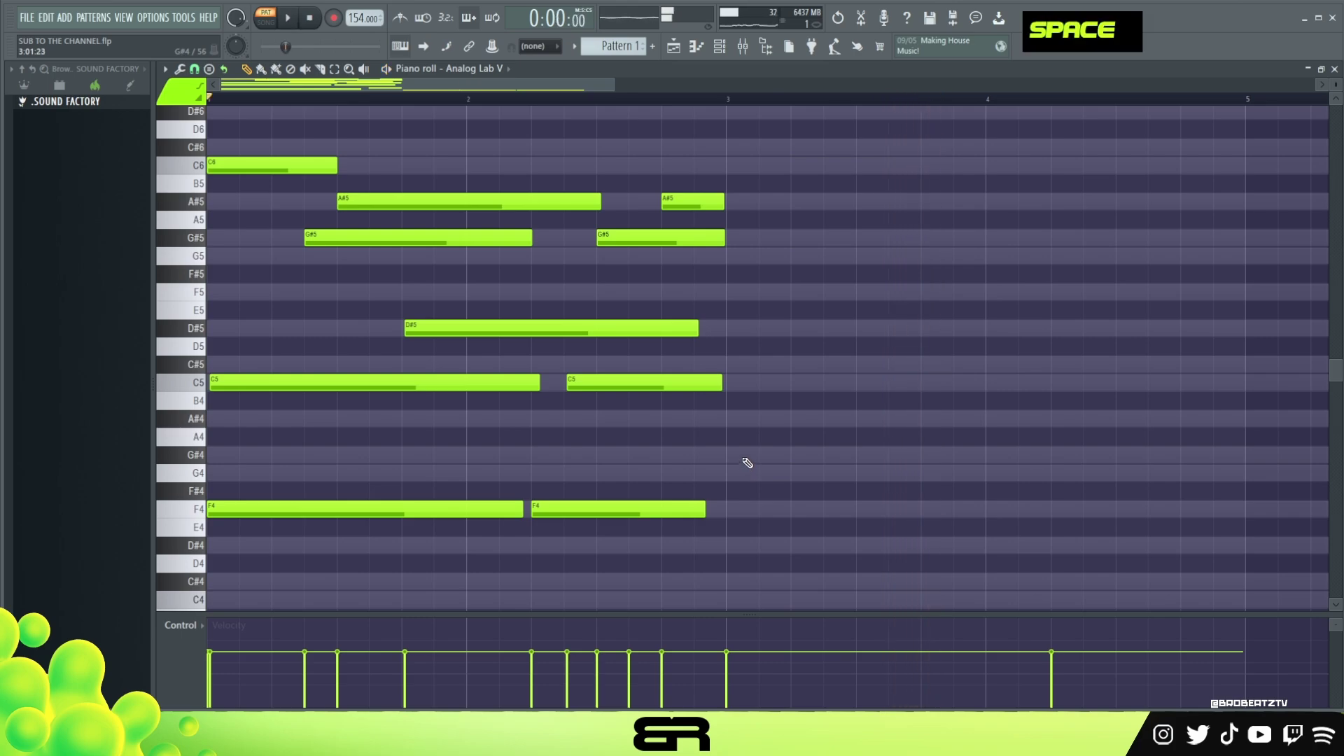
scroll(672, 472, "down", 5)
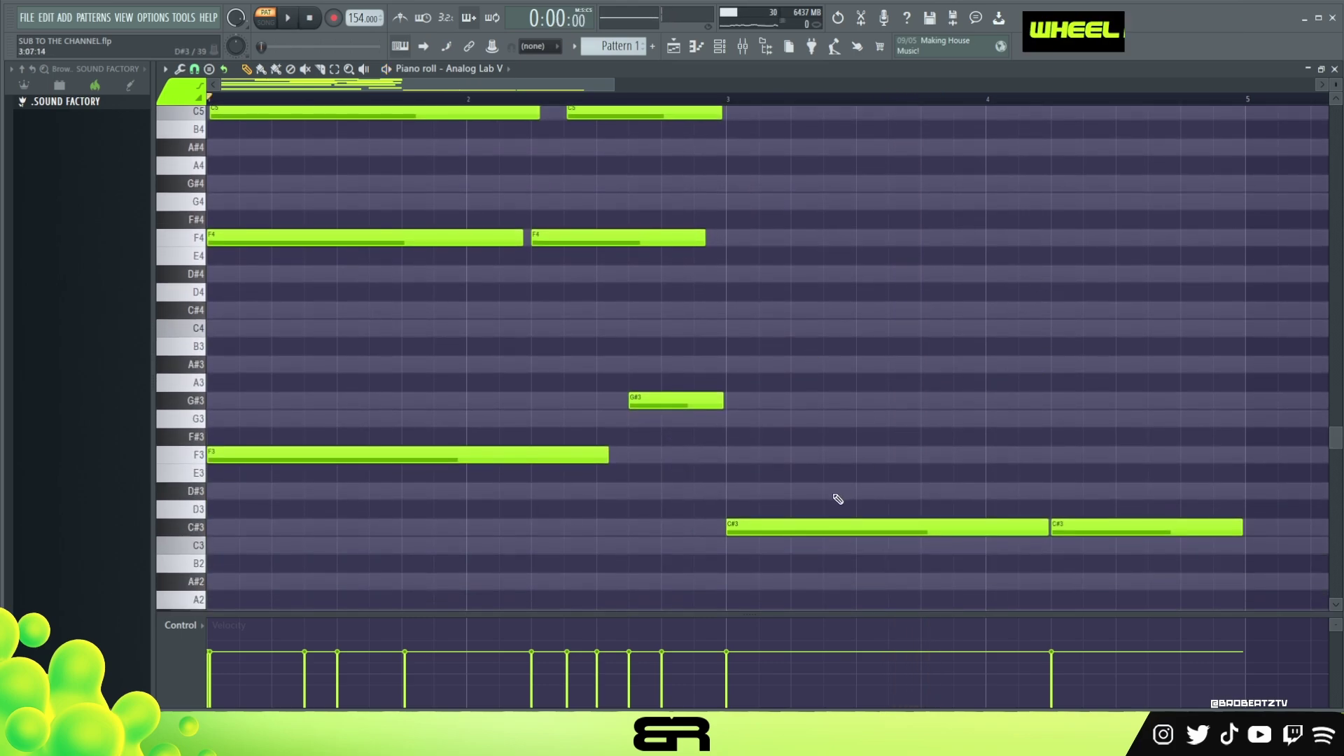
left_click_drag(838, 499, 1093, 553)
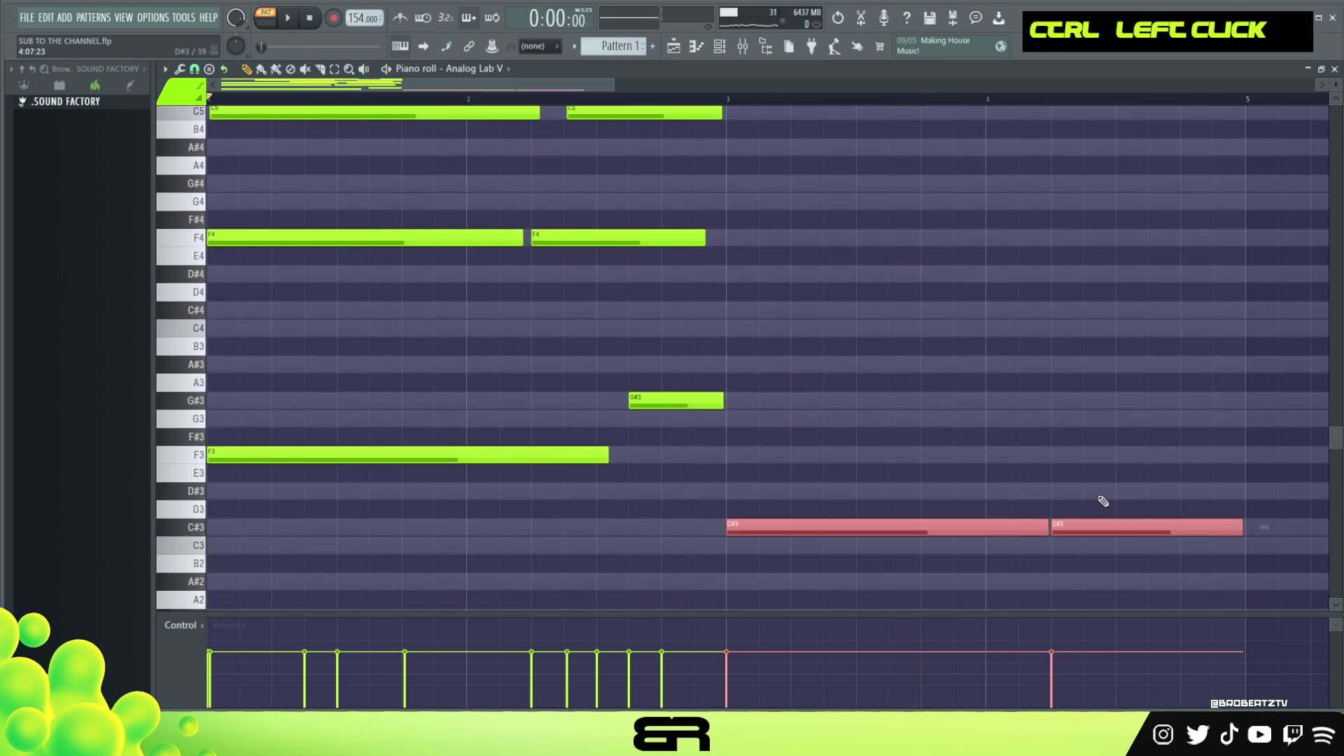
key("ctrl+Up")
key("ctrl+Down")
right_click(586, 390)
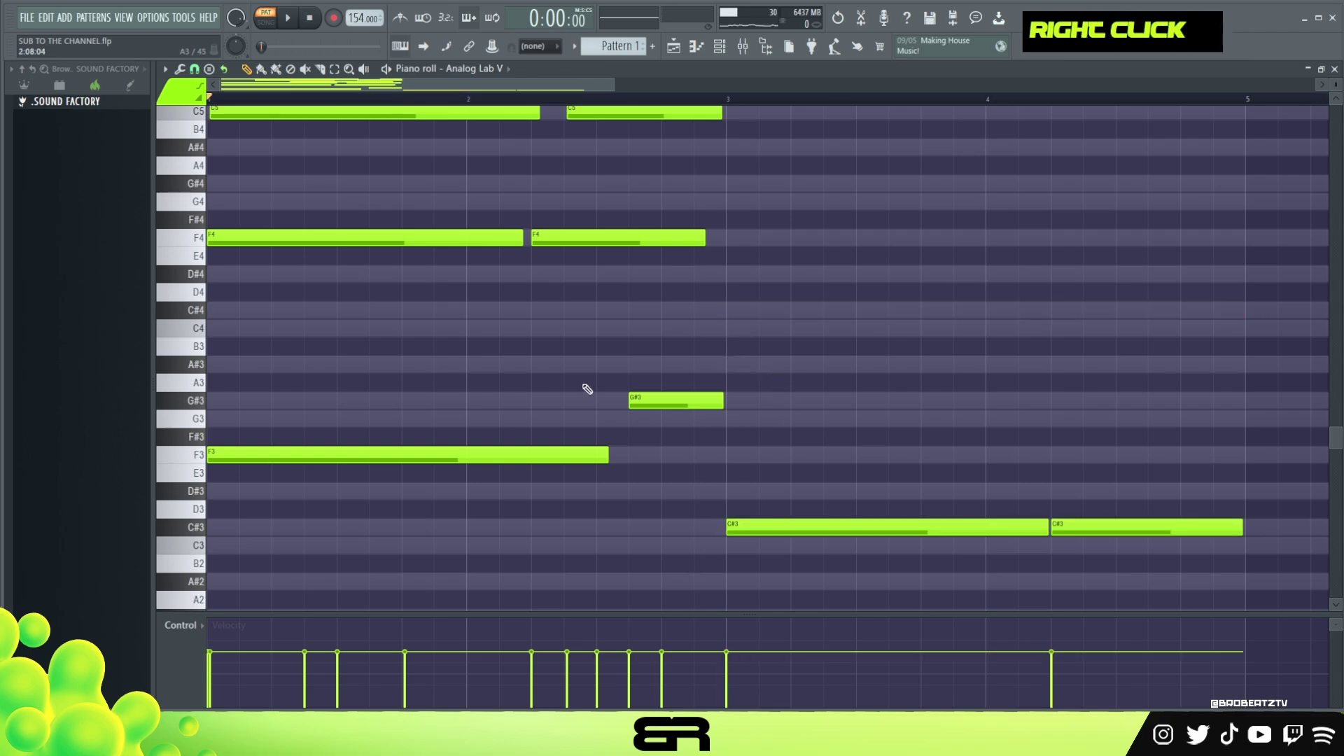
left_click(495, 455, "ctrl")
left_click_drag(495, 455, 394, 403)
right_click(396, 402)
right_click(469, 523)
Duplicate the upper notes from F4 to C6 of bars 1 and 2 into bars 3 and 4, and delete the copied C6
scroll(785, 476, "up", 5)
left_click_drag(732, 448, 780, 259)
left_click(794, 223)
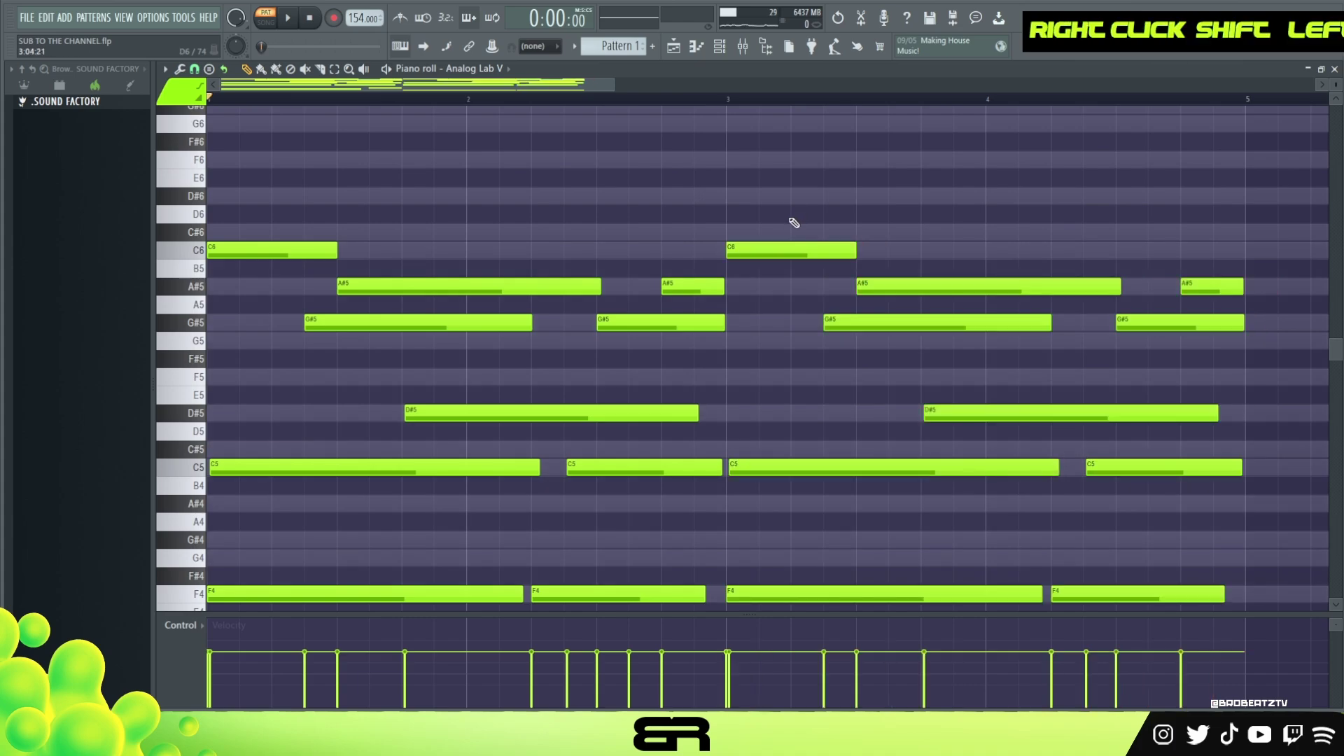
right_click(792, 247)
Copy the F4 notes of bars 3 and 4 up to G#4, starting about two steps later, and end the first copy together with its F4
scroll(795, 241, "down", 3)
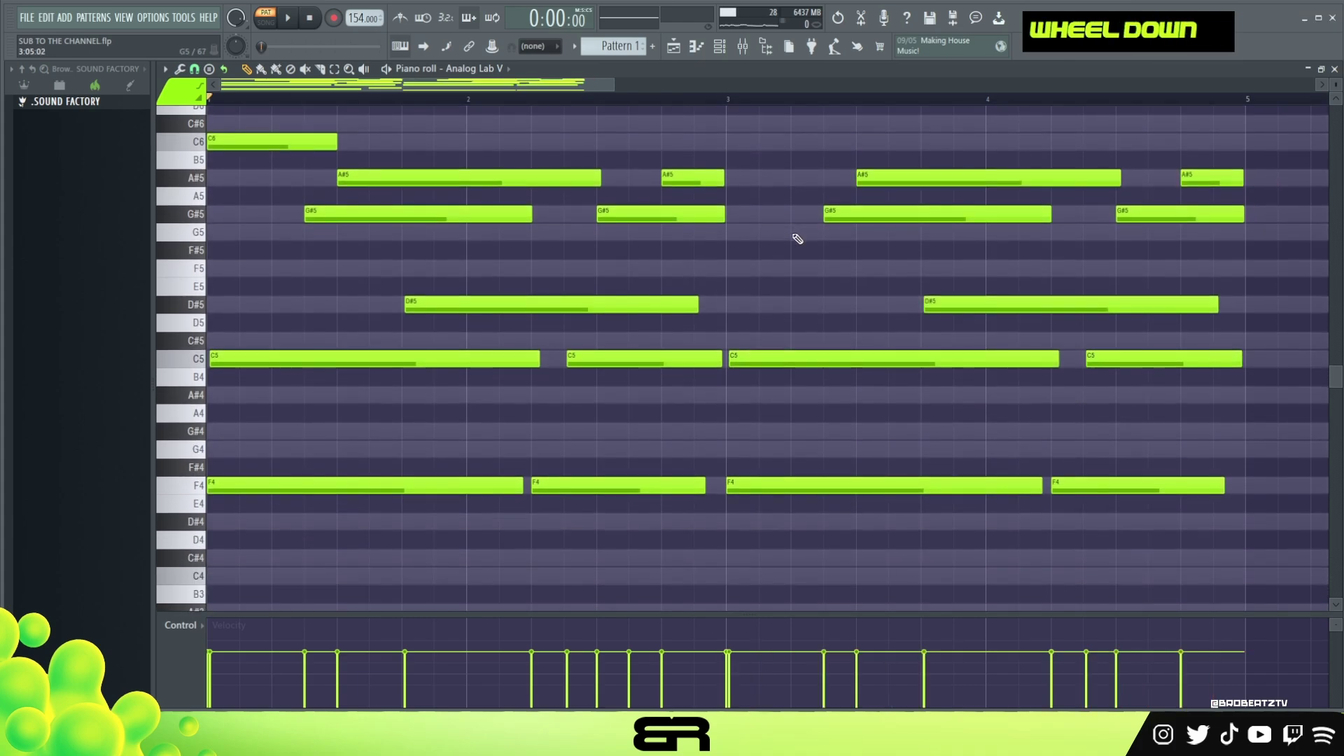
left_click(785, 483, "ctrl")
left_click_drag(785, 483, 859, 431)
left_click_drag(748, 313, 1073, 495)
right_click(1072, 555)
left_click_drag(1071, 429, 1039, 430)
key("space")
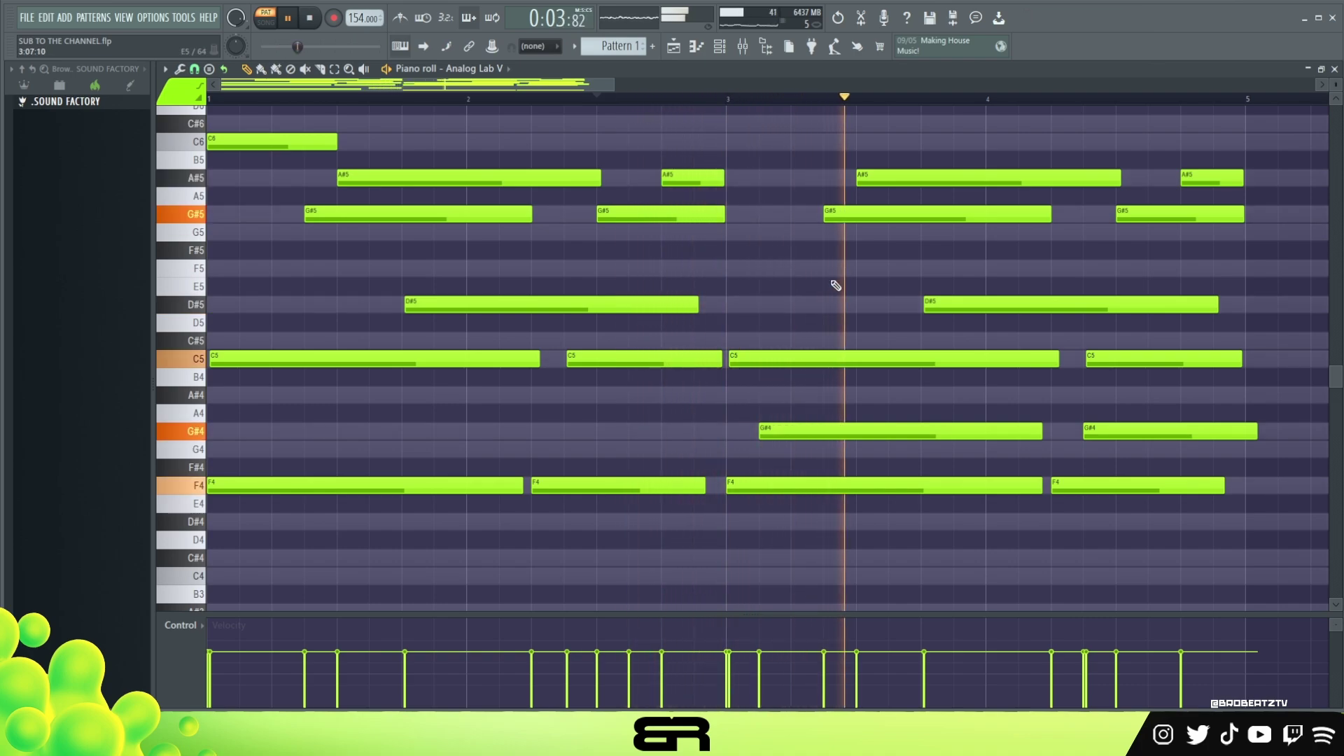
Move the G#5 note in bar 3 two steps earlier to step 5 and play the pattern
key("space")
key("space")
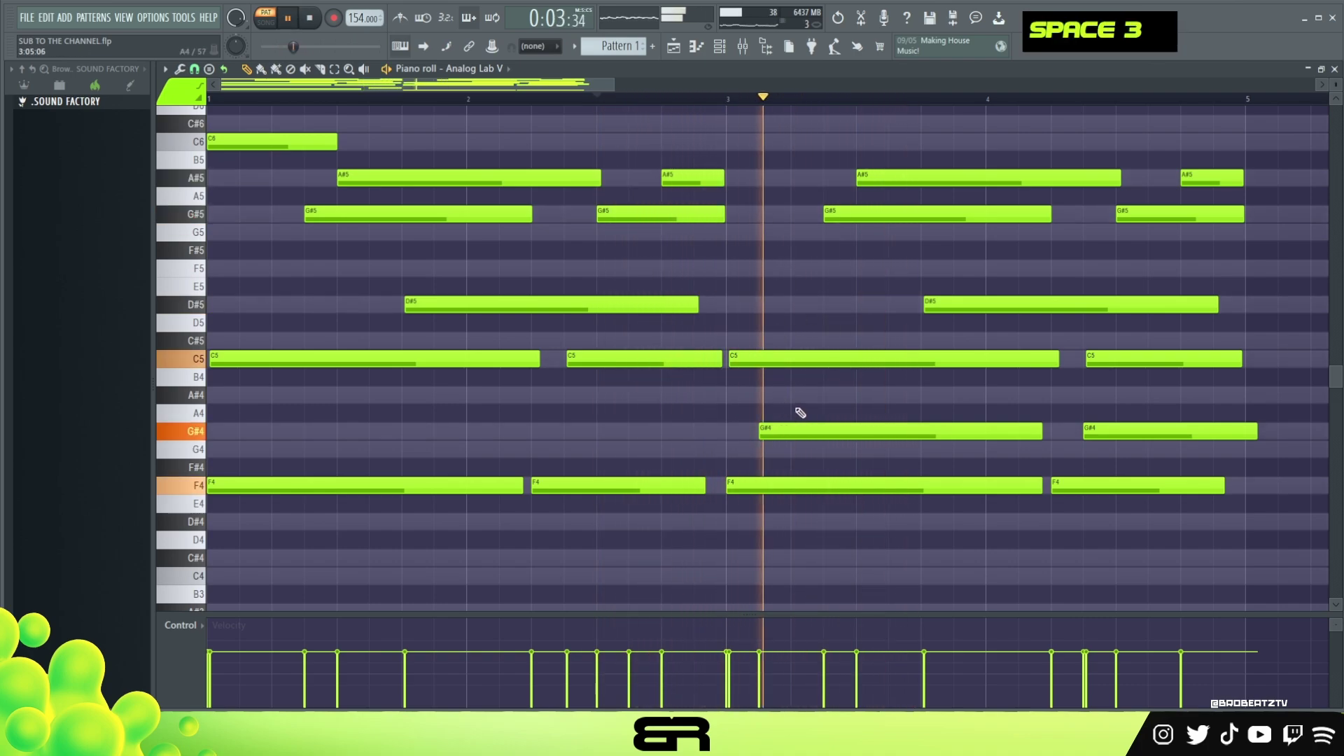
key("space")
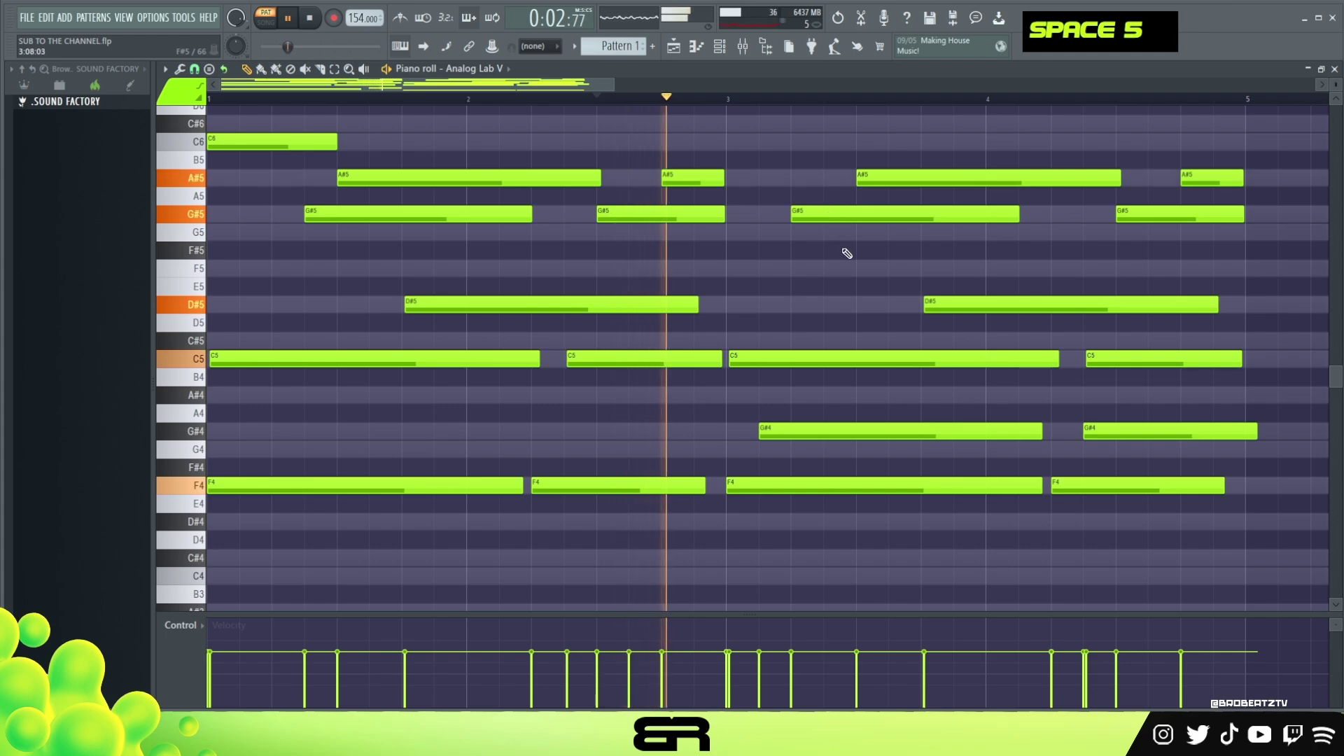
key("space")
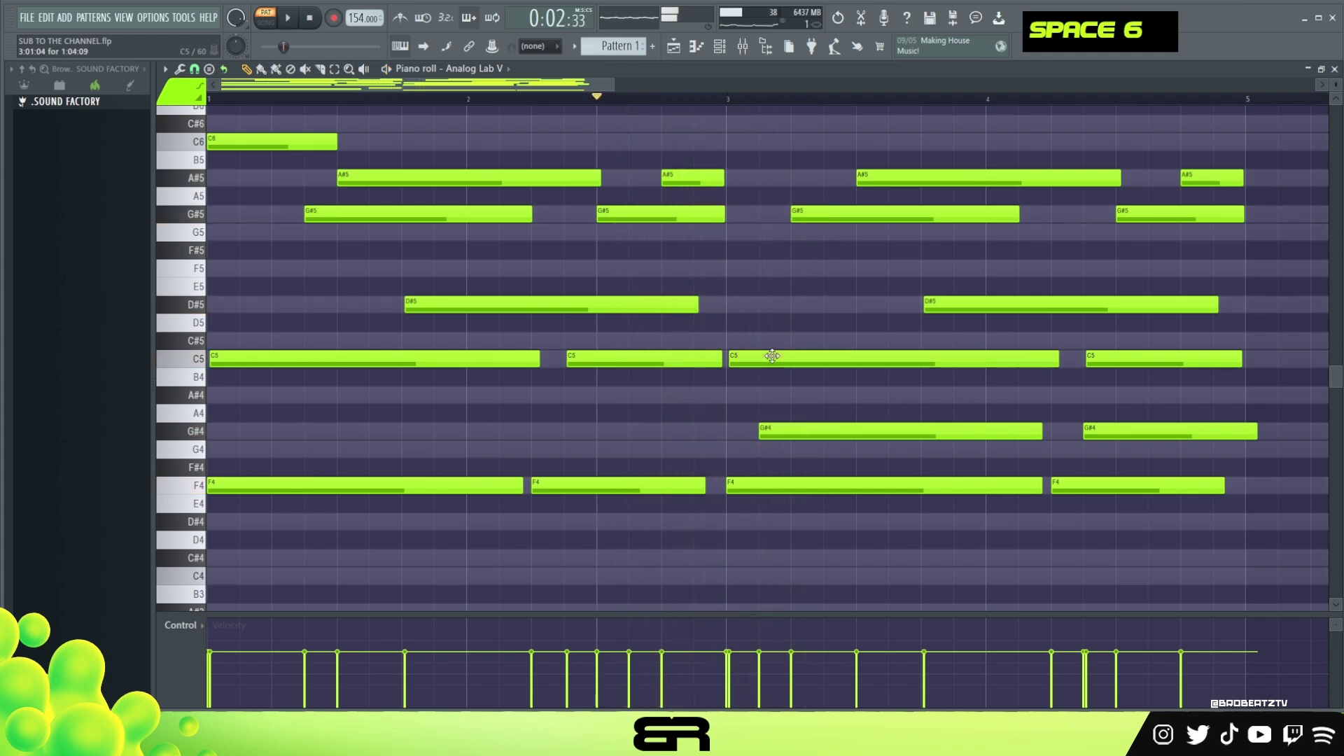
Raise the long C5 note at the start of bar 3 to D#5, delete the D#5 it overlaps, and play the pattern
left_click_drag(771, 358, 765, 302)
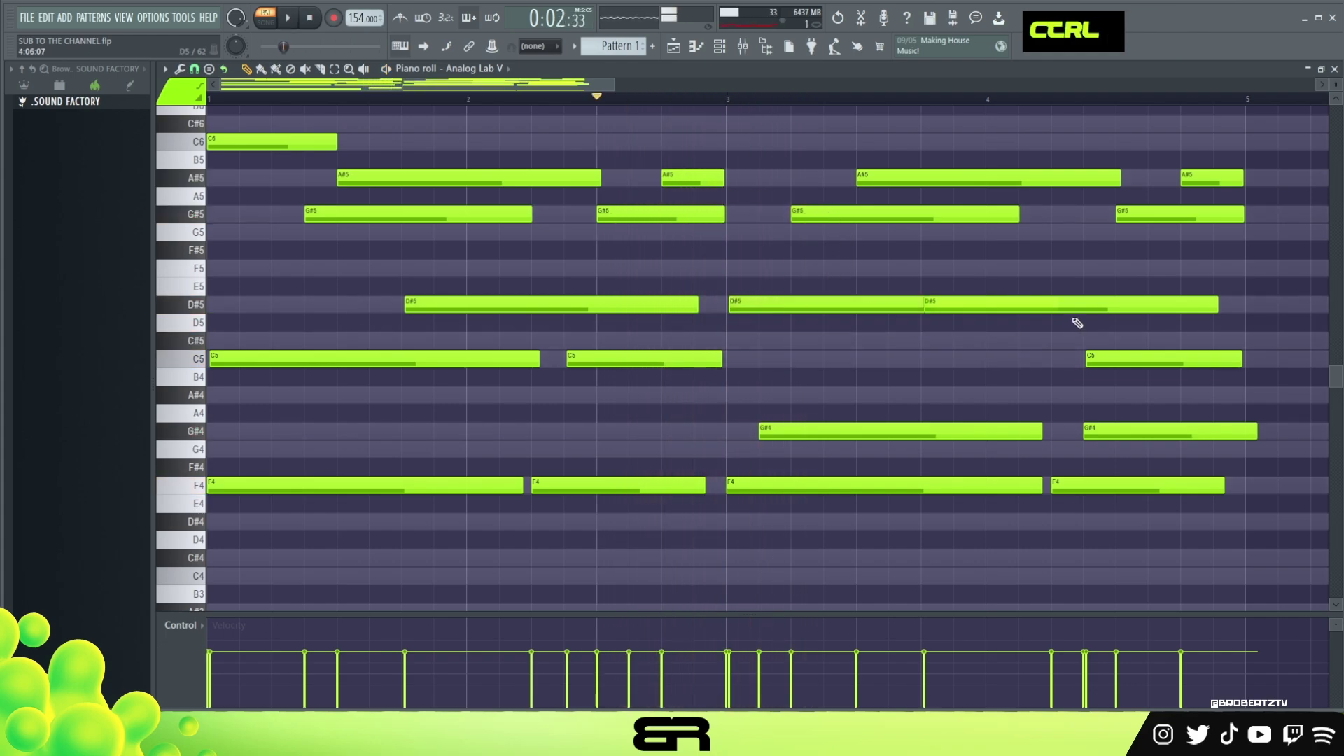
right_click(1058, 309)
key("space")
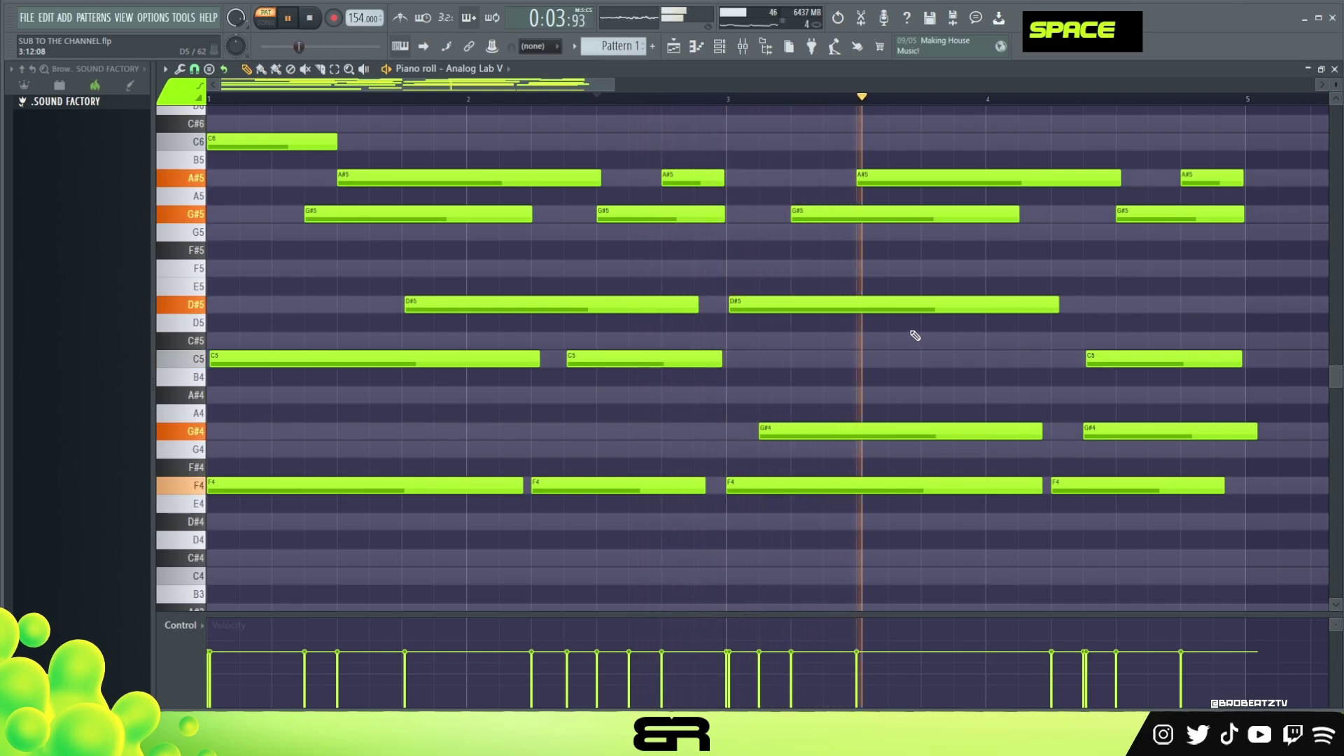
key("space")
key("space")
Move the long A#5 note in bar 3 later to step 13 and play the pattern
key("space")
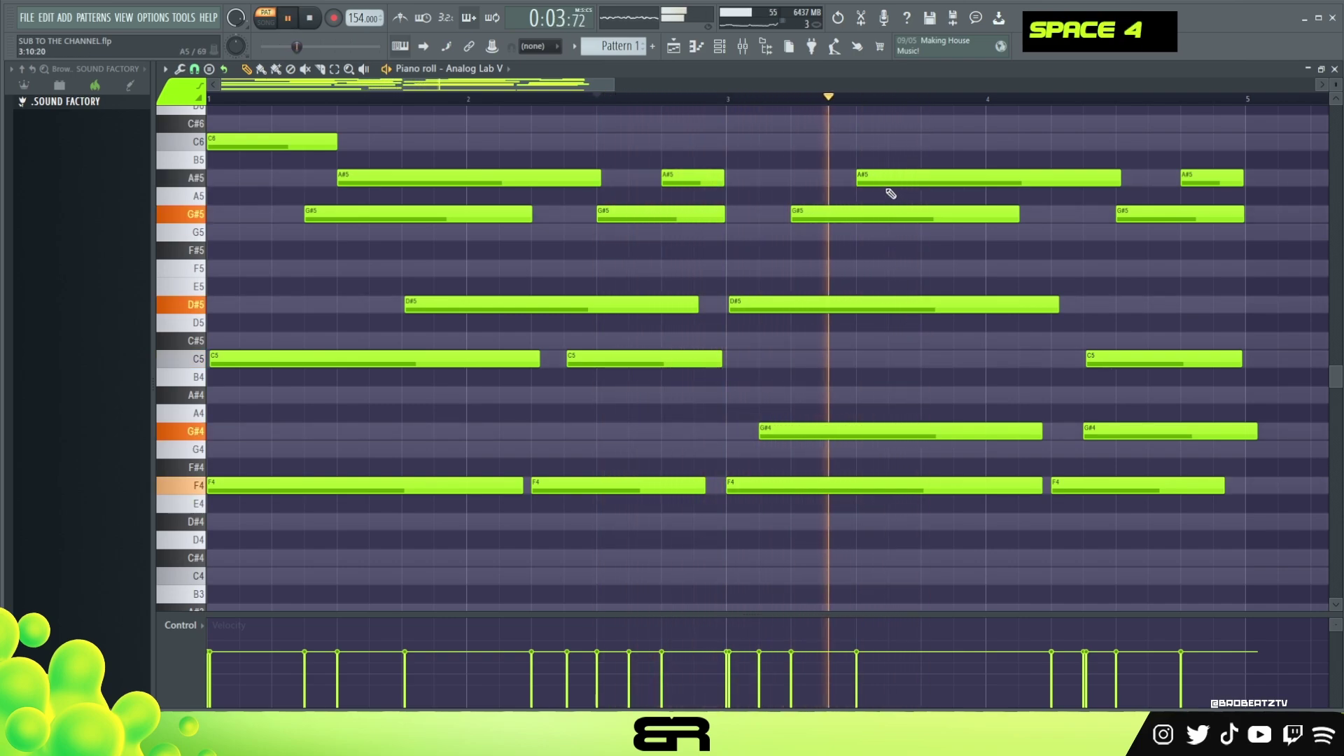
left_click_drag(891, 194, 955, 194)
key("space")
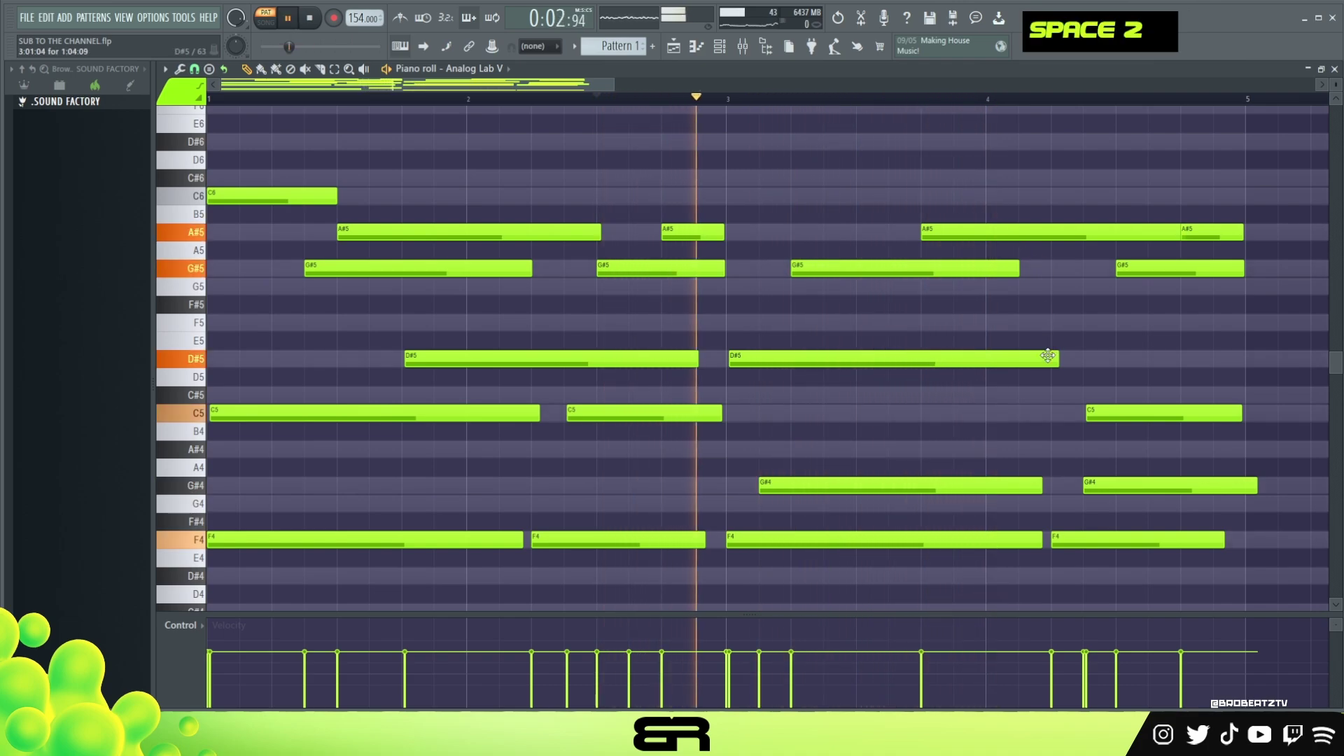
Shorten the D#5 note of bar 3 to end just before bar 4, and copy it to F5 at the start of bar 4
left_click_drag(1056, 364, 978, 383)
key("space")
mouse_move(904, 360)
left_mouse_down()
mouse_move(1144, 306)
mouse_move(1125, 324)
left_mouse_up()
right_click(1089, 295)
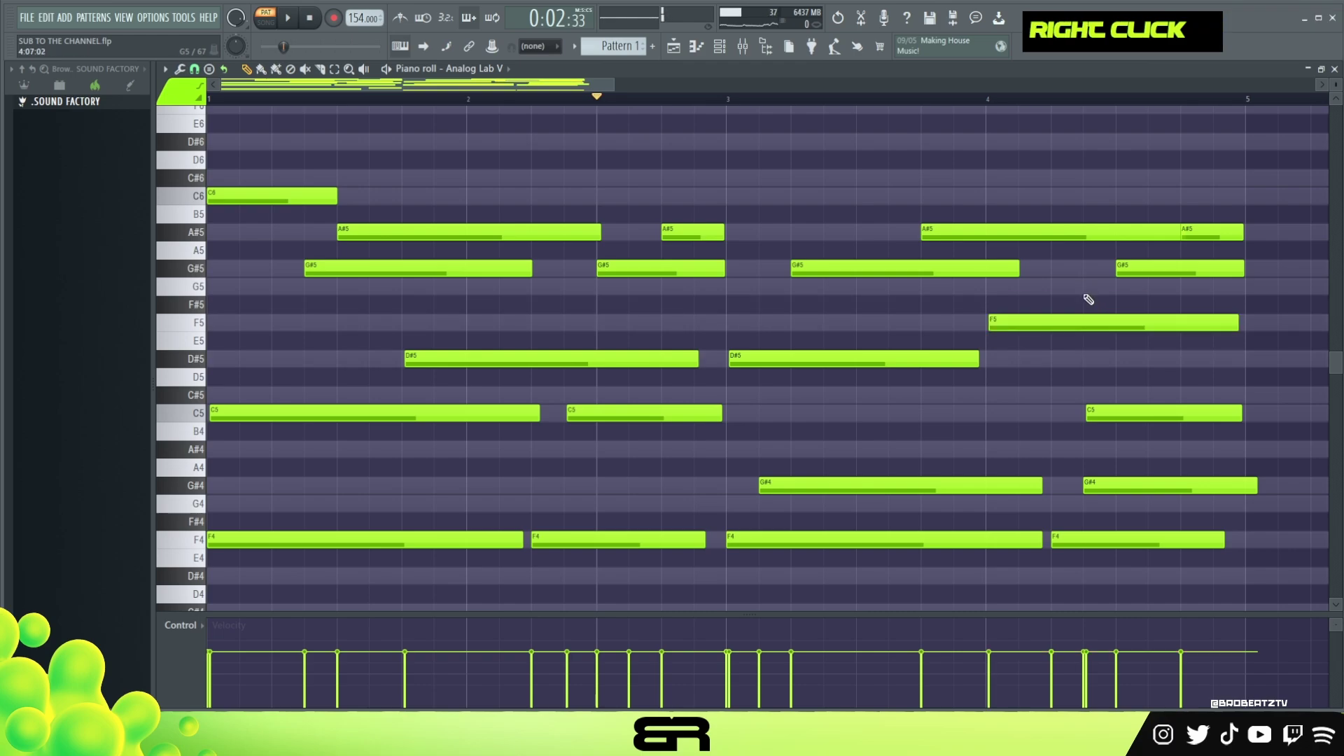
Move the C5 note in bar 4 two steps earlier to step 5, nudge the last G#4 to step 7, and play the pattern
key("space")
left_click_drag(1103, 413, 1071, 415)
left_click_drag(1097, 484, 1099, 483)
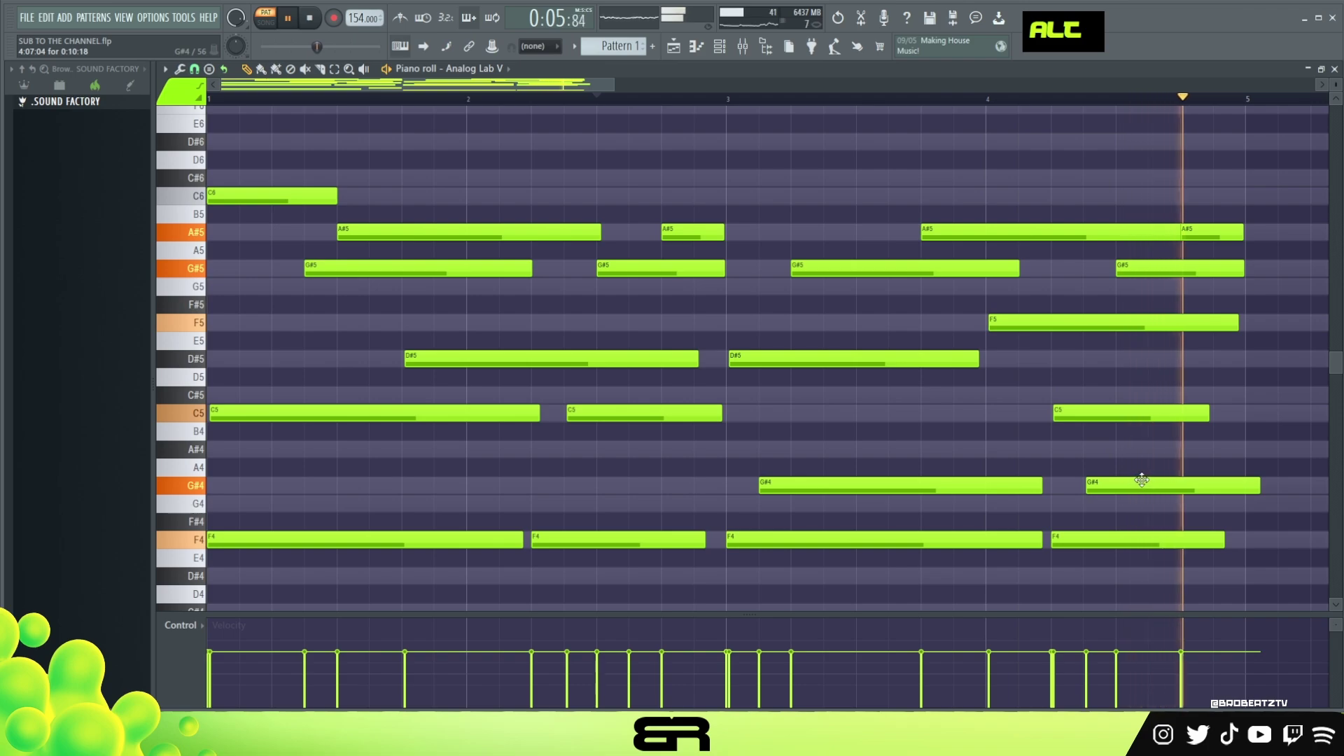
key("space")
key("space")
key("space")
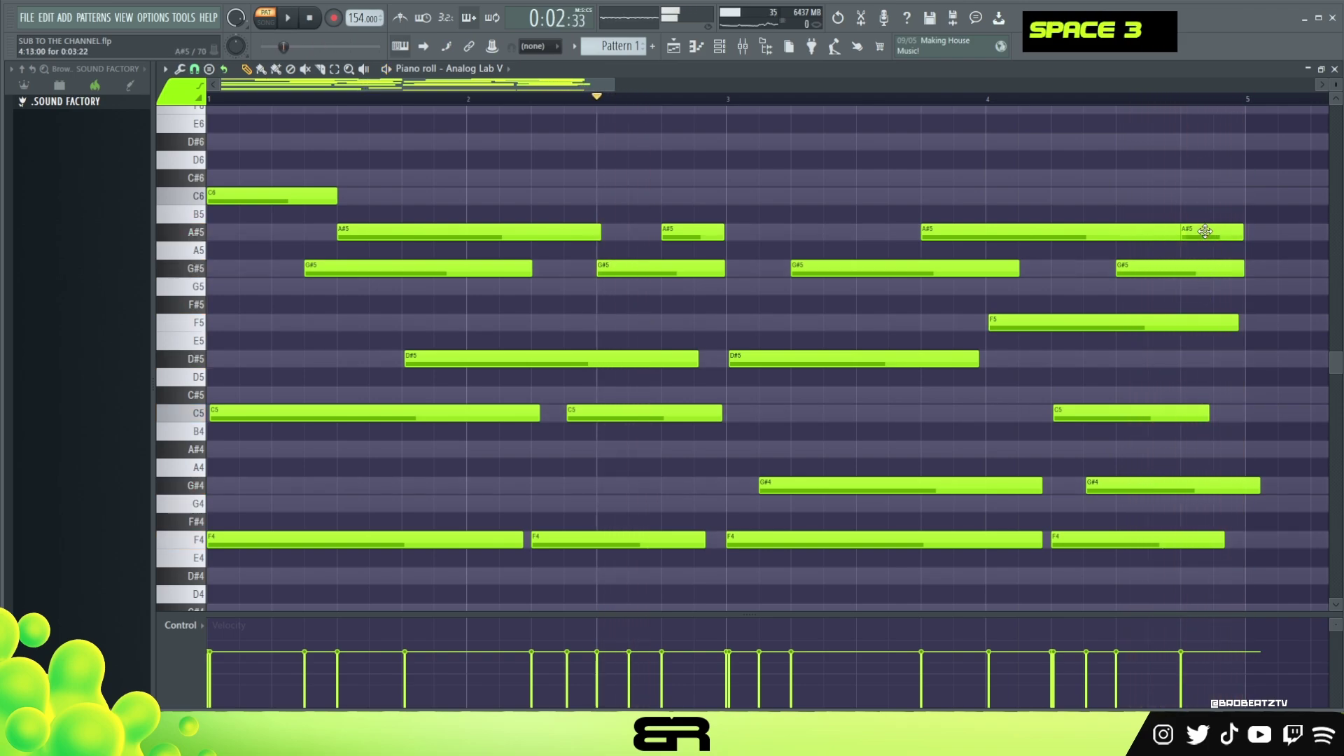
key("space")
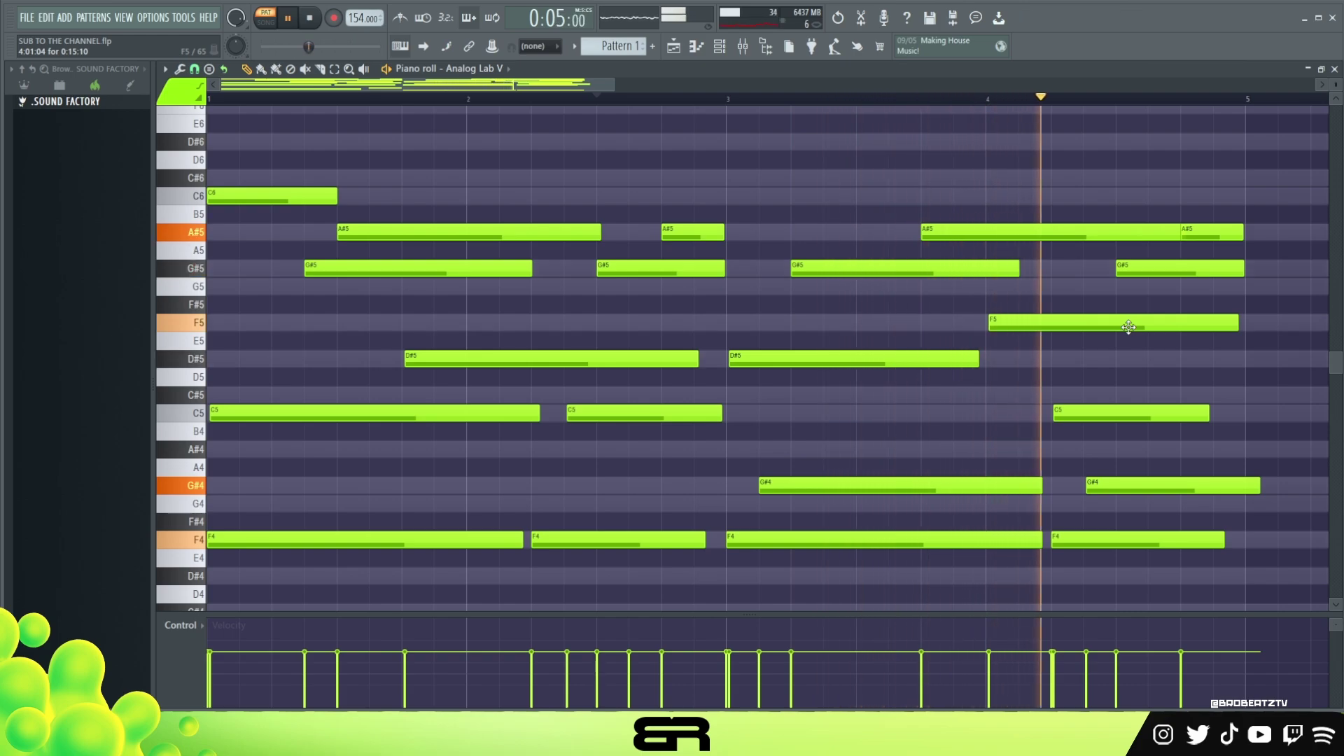
key("space")
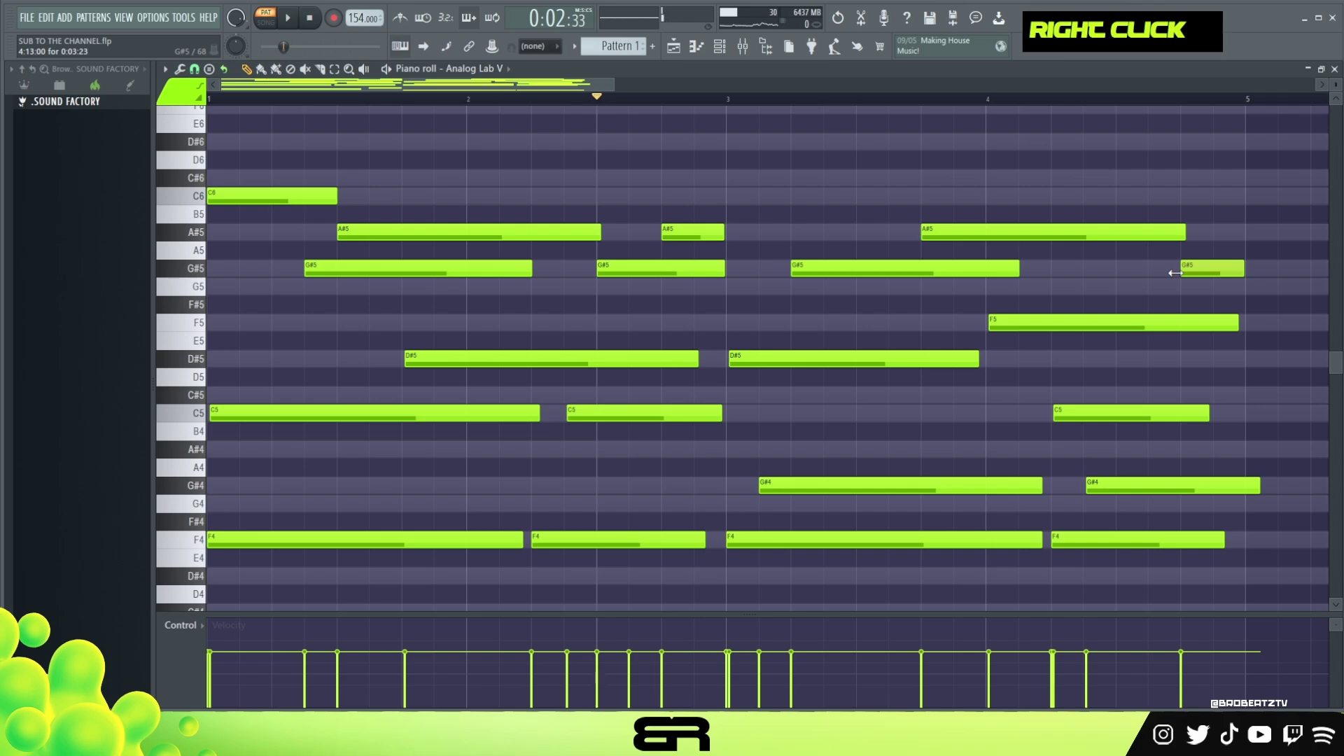
Copy the opening C6 note to step 9 of bar 4 and shorten it to four steps
left_click(291, 195, "ctrl")
left_click_drag(291, 195, 1158, 190)
mouse_move(1253, 202)
left_mouse_down()
mouse_move(1193, 204)
mouse_move(1175, 275)
left_mouse_up()
right_click(1193, 204)
left_click(1191, 203, "ctrl")
right_click(1179, 274)
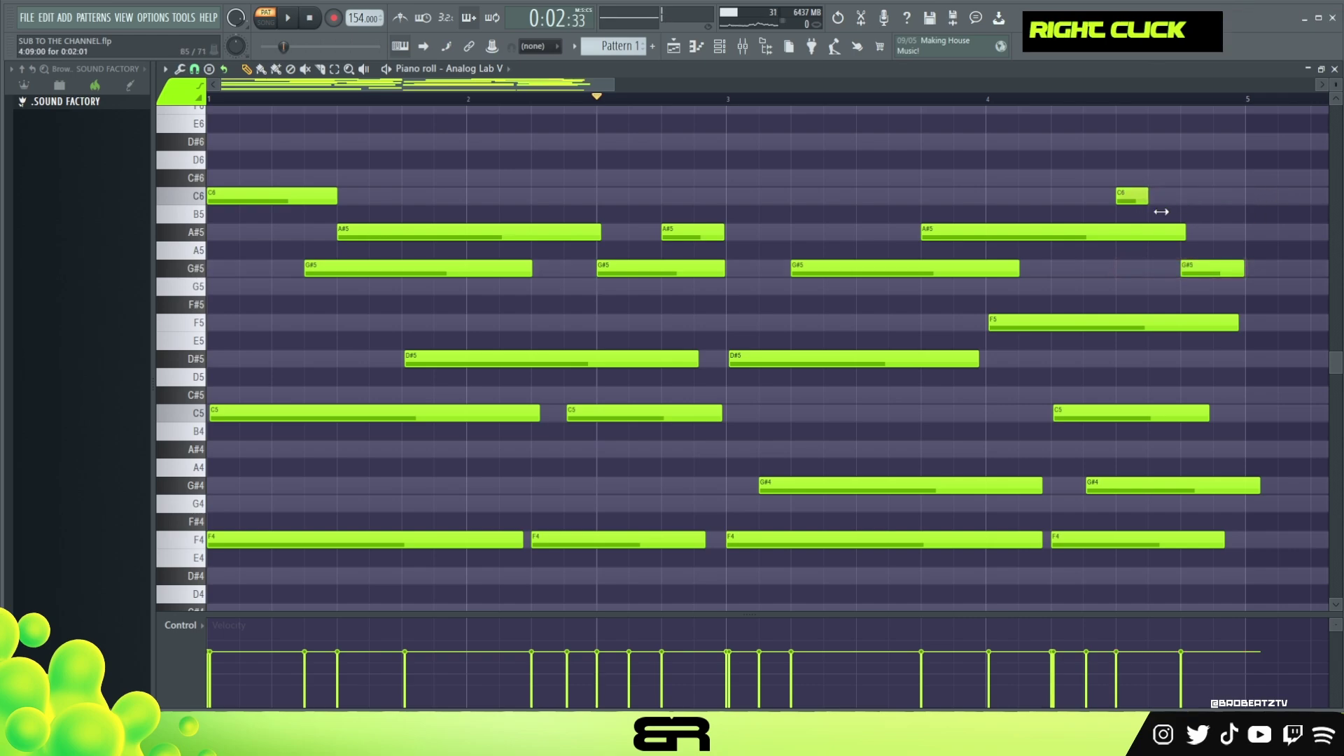
Shorten the long A#5 note to end just before bar 4's C6, trim the last G#4 to the end of bar 4, and play the pattern
left_click_drag(1178, 233, 1104, 234)
key("space")
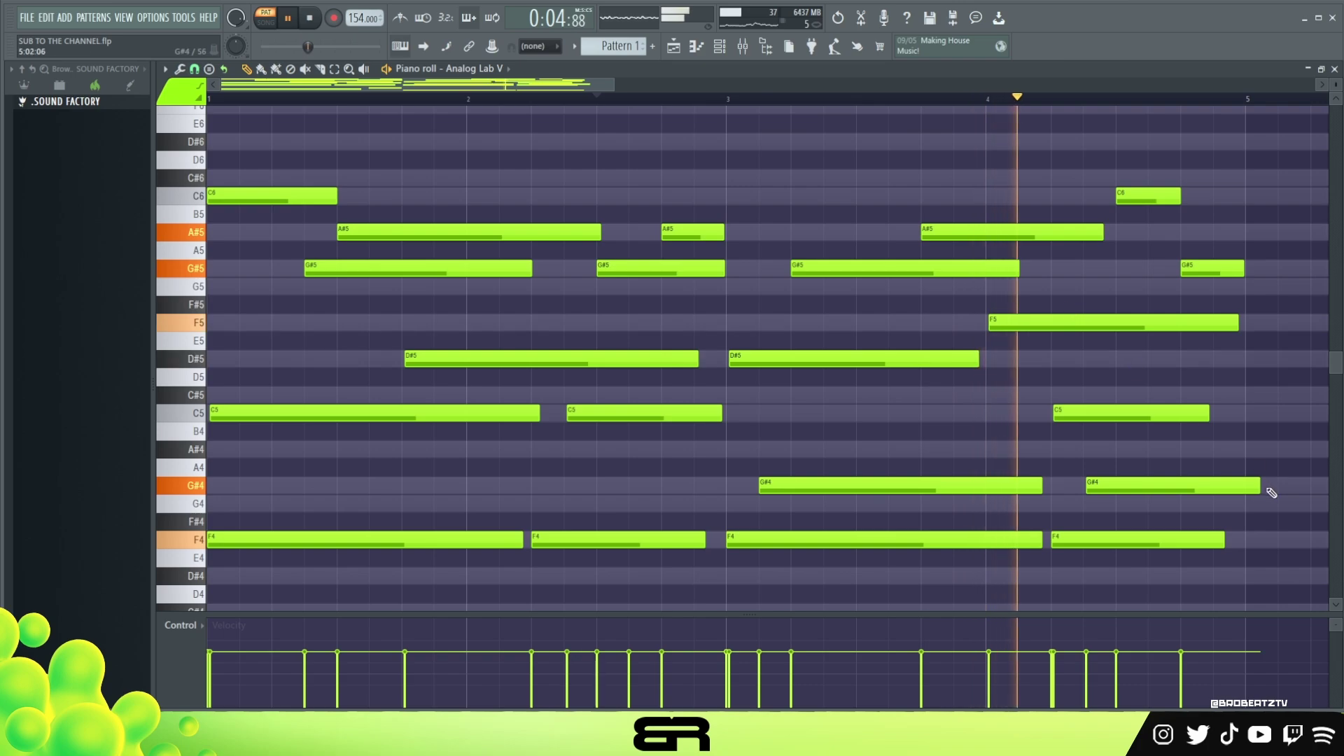
left_click_drag(1254, 489, 1244, 489)
key("space")
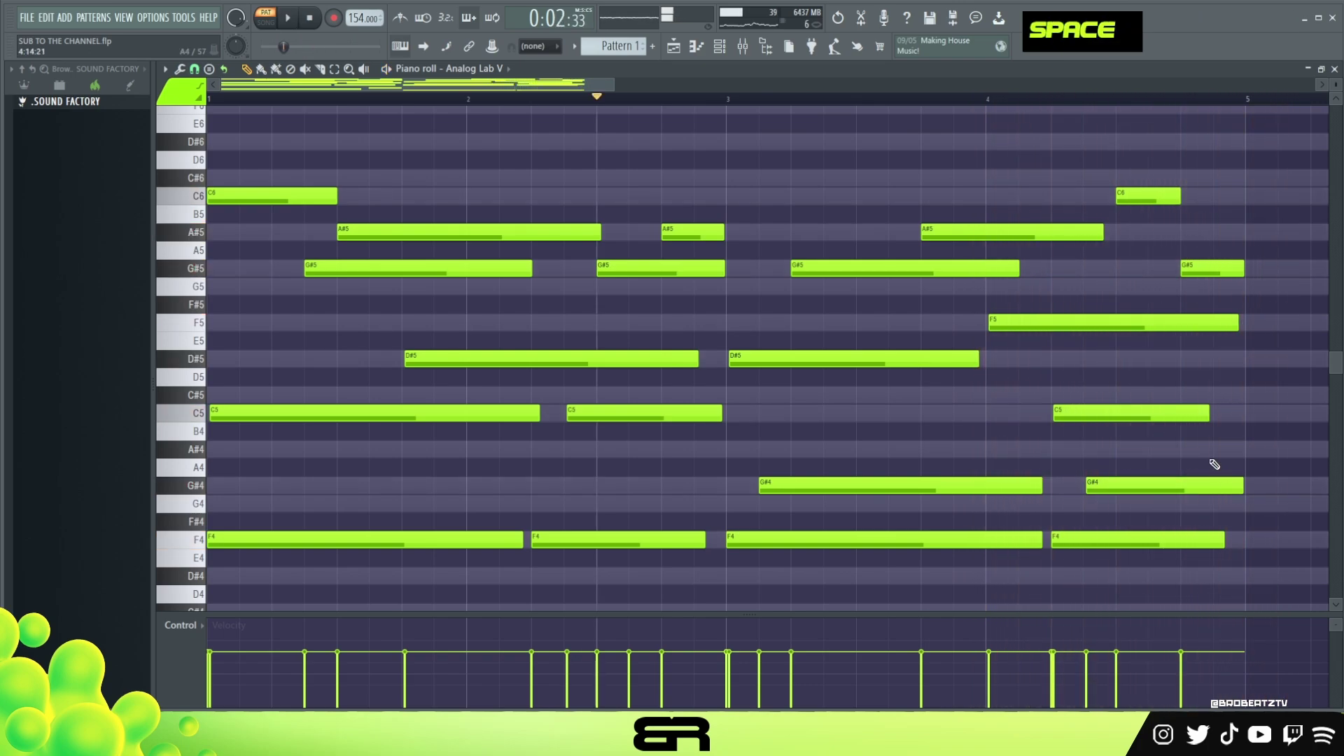
Copy the D#5 note of bar 3 to the start of bar 4 and raise the copy one octave to D#6
scroll(1156, 412, "down", 3)
scroll(1138, 410, "up", 3)
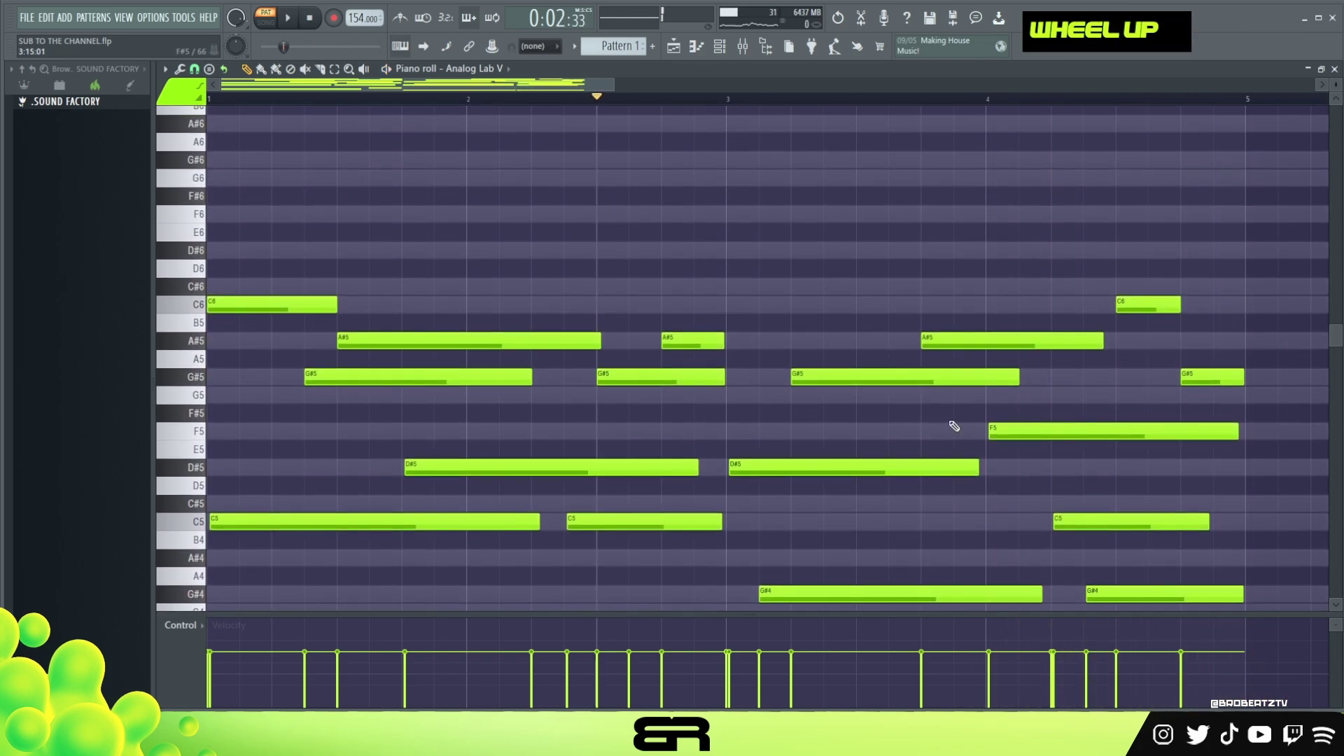
left_click(774, 469, "ctrl")
left_click_drag(775, 470, 1025, 480)
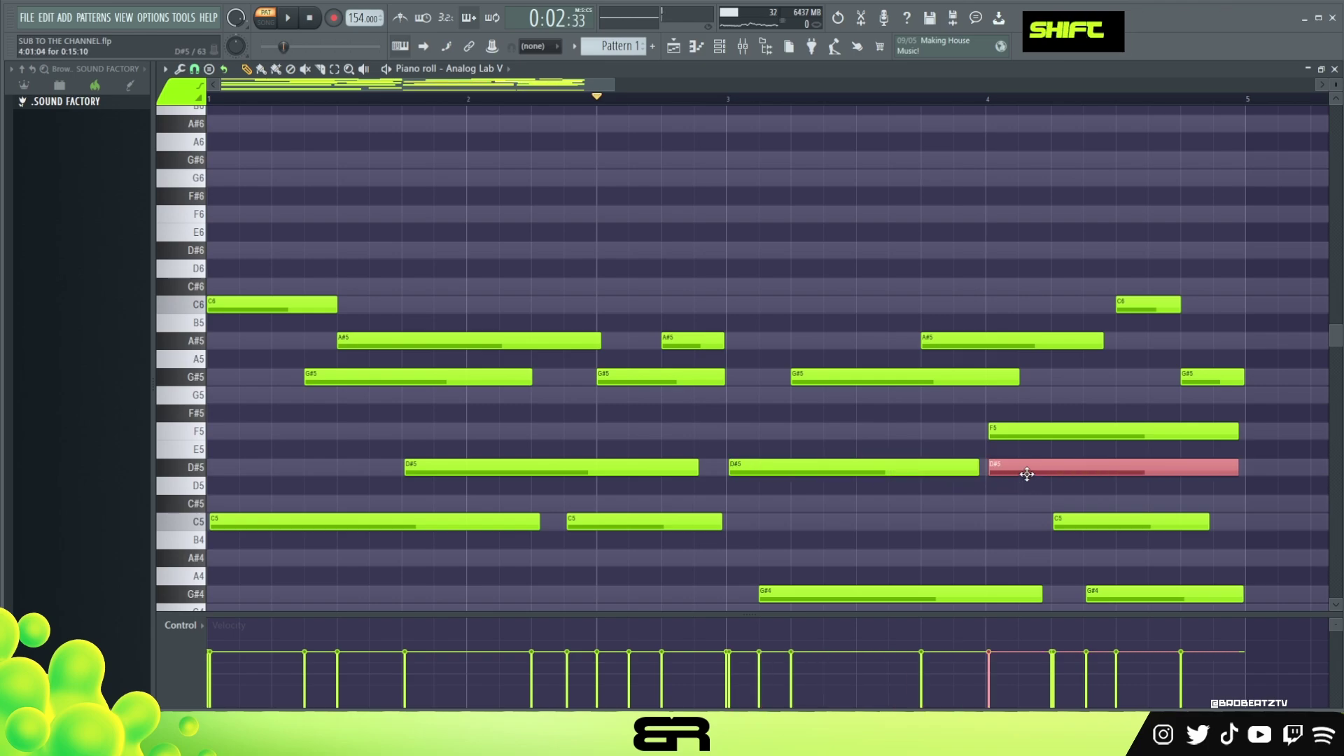
key("ctrl+Up")
Copy the D#6 note of bar 4 to G6 at the start of bar 3 and play the pattern
left_click(1014, 250, "ctrl")
mouse_move(1019, 250)
left_mouse_down()
mouse_move(1056, 208)
mouse_move(1027, 177)
mouse_move(883, 174)
left_mouse_up()
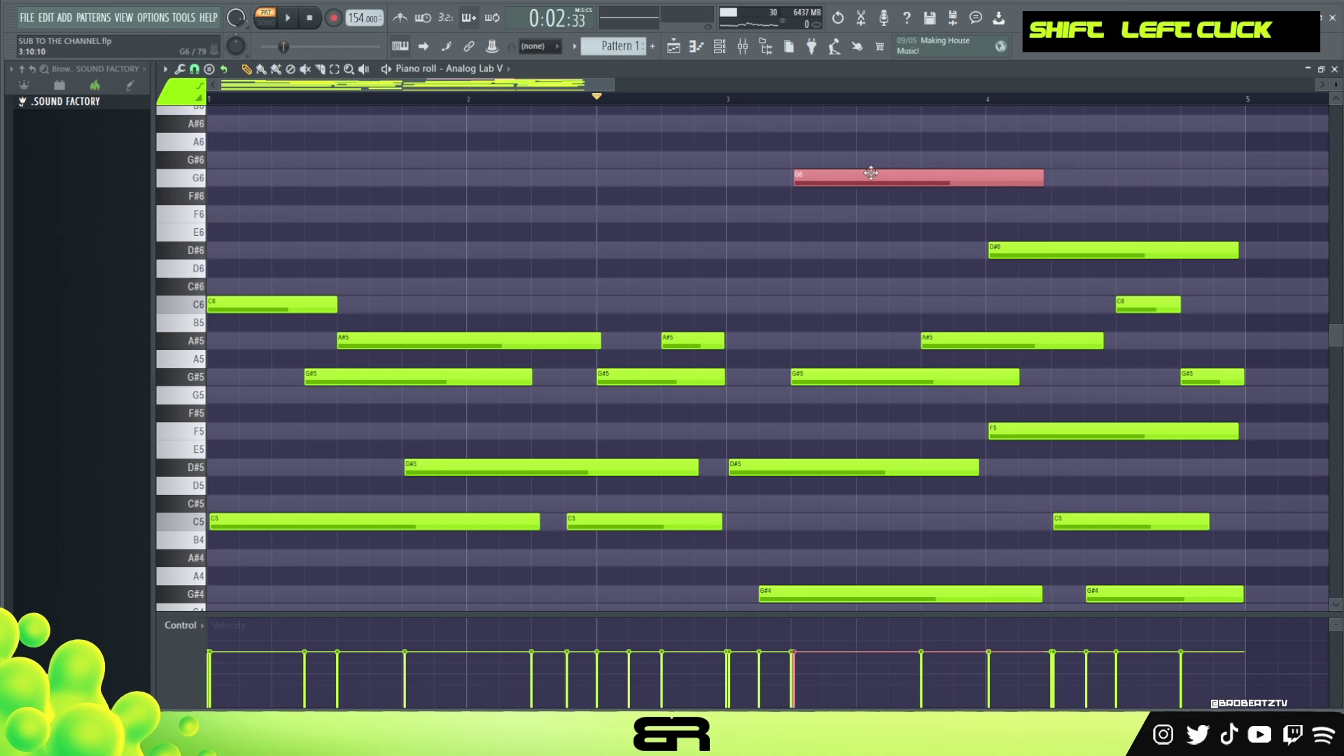
scroll(821, 259, "down", 2)
right_click(828, 215)
scroll(787, 230, "up", 2)
left_click_drag(803, 135, 1056, 262)
right_click(859, 271)
key("space")
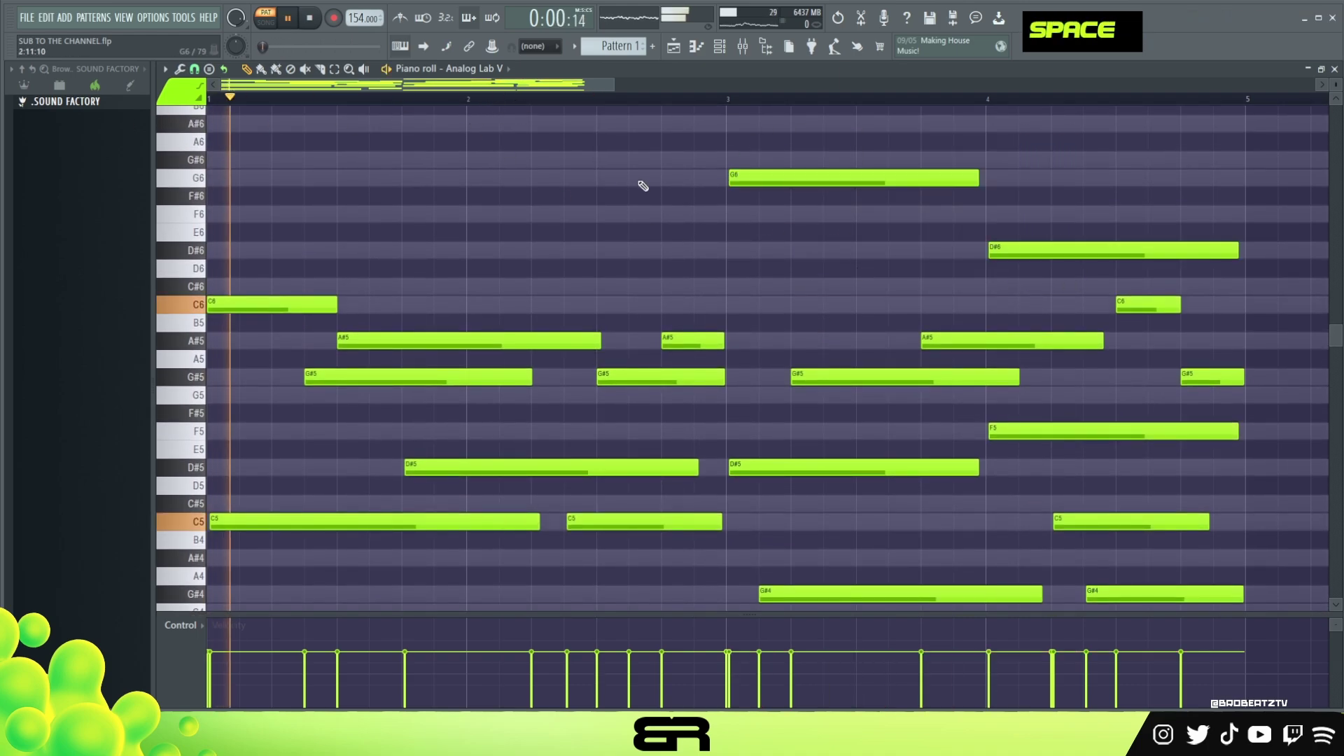
scroll(771, 254, "down", 3)
scroll(771, 252, "up", 3)
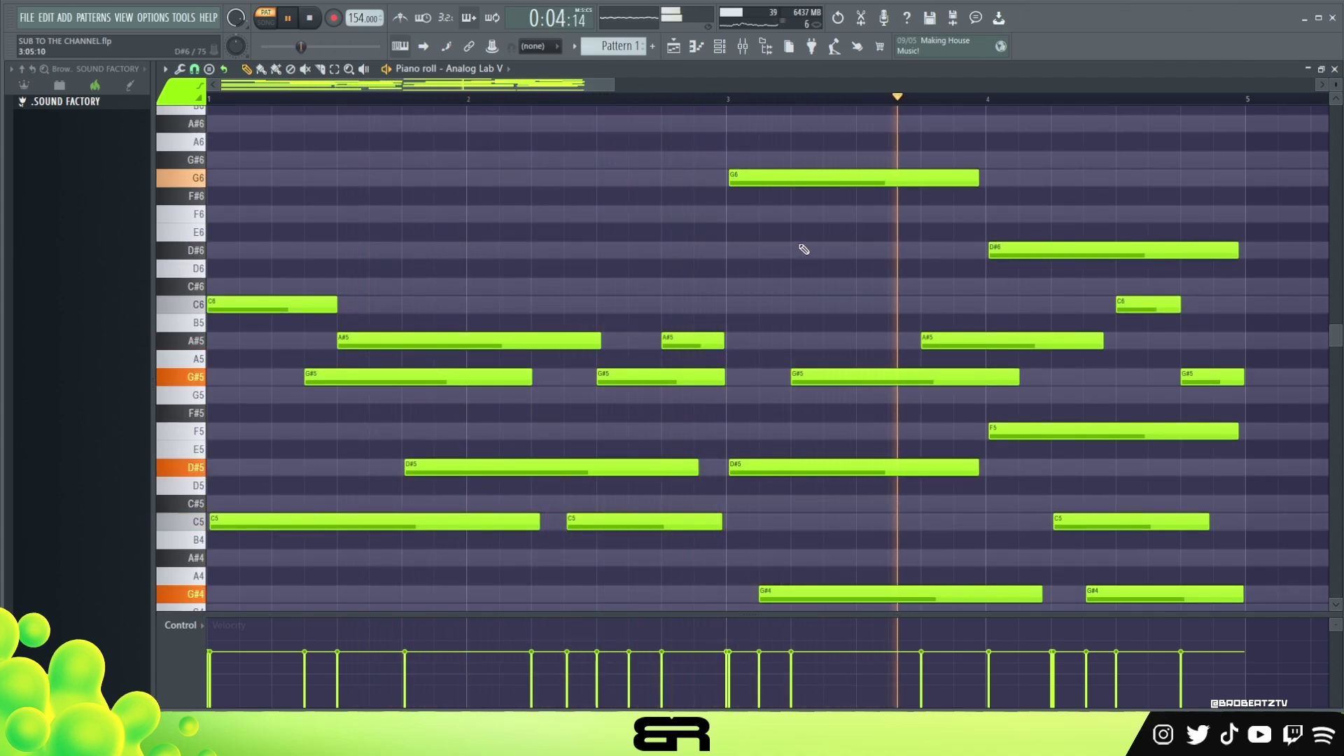
Slightly lower the velocity of the D#6 note in bar 4, and shorten bar 3's G#5 to end around the start of the A#5
left_click(1063, 253, "ctrl")
scroll(1063, 249, "down", 2, "alt")
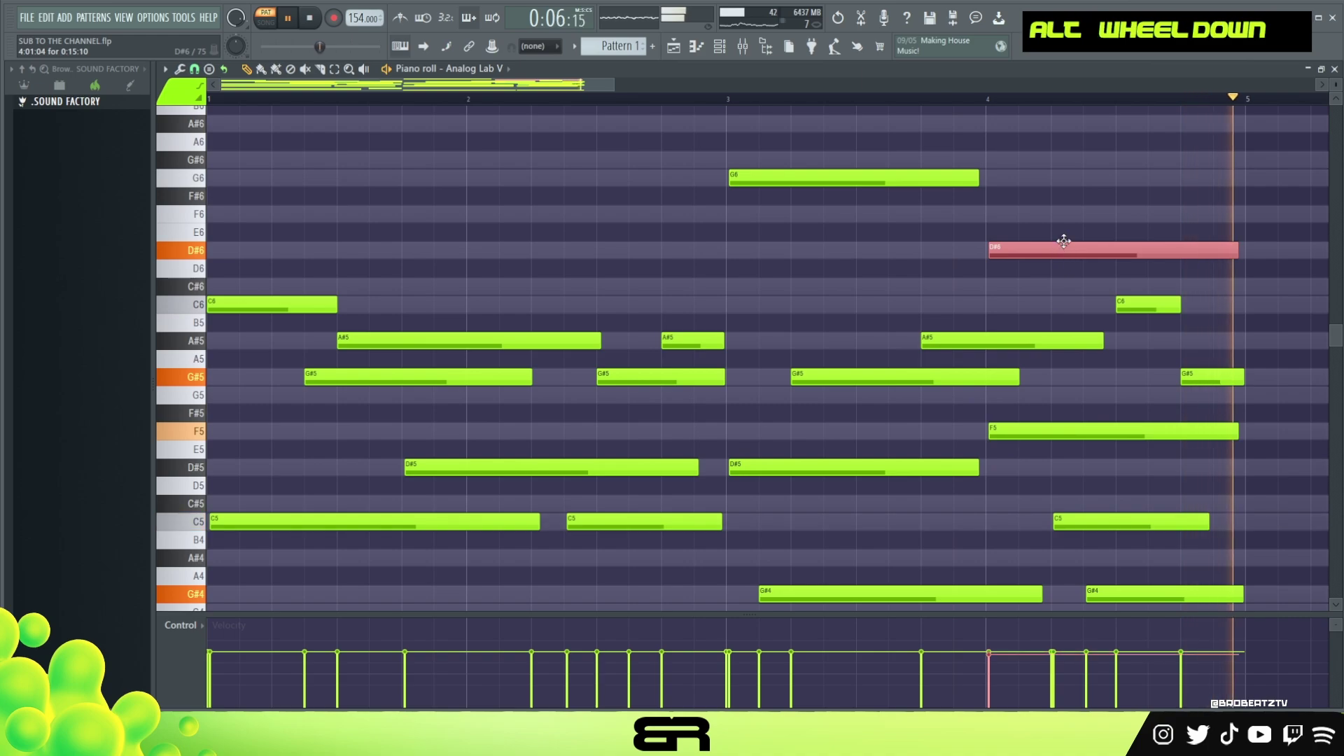
key("space")
key("space")
right_click(1082, 215)
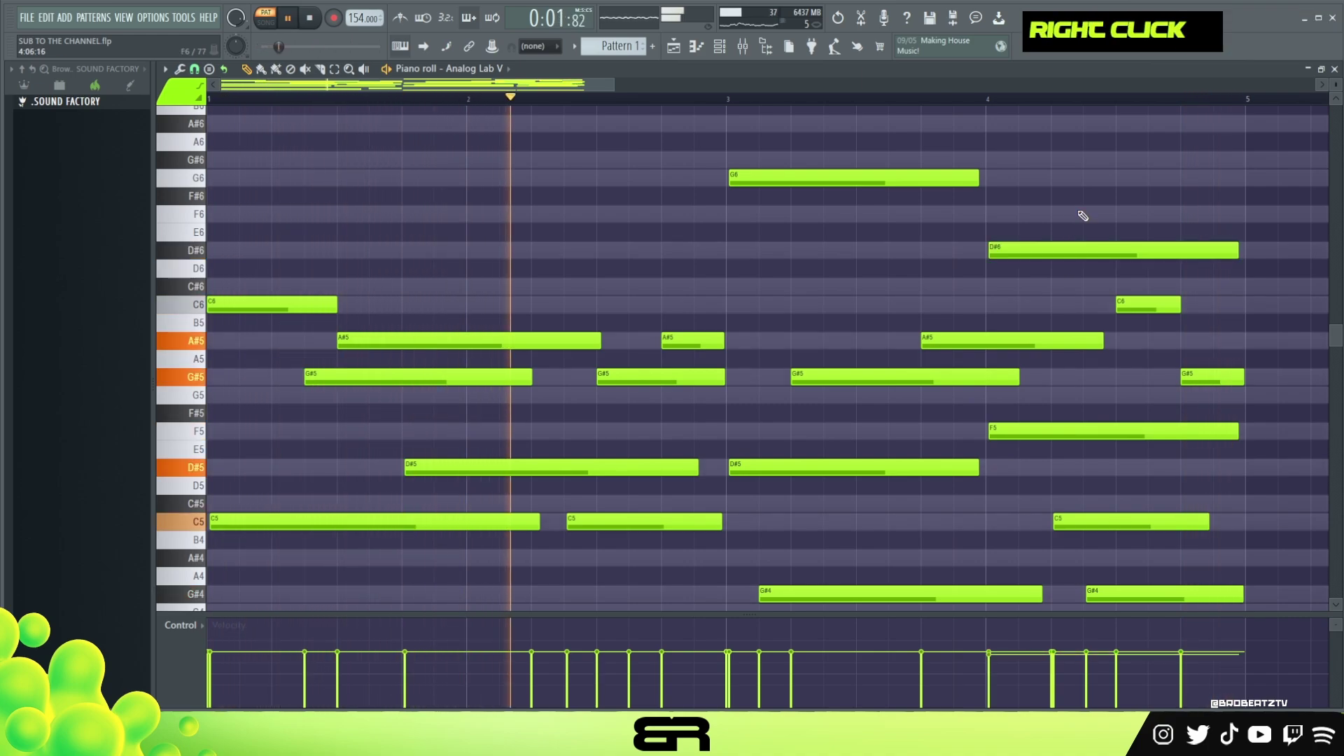
left_click_drag(1019, 377, 929, 382)
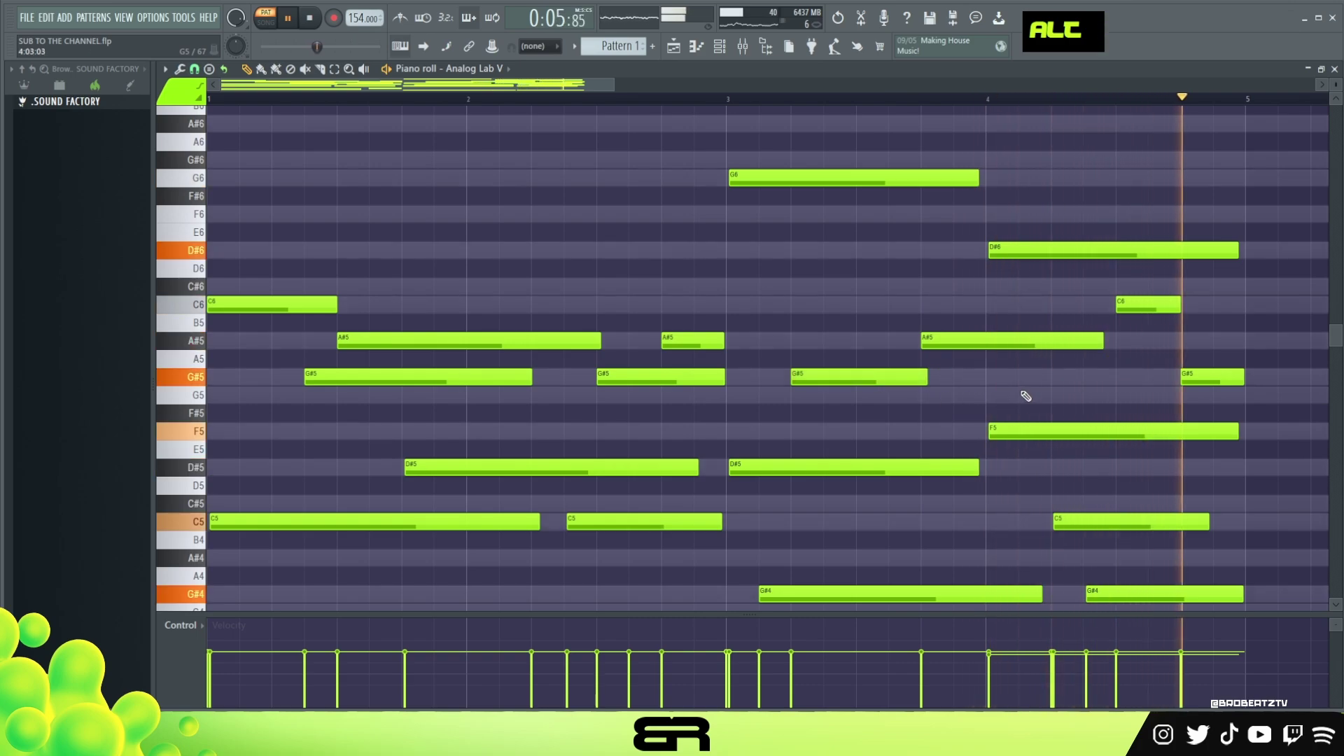
key("space")
Try the last G#4 note of bar 4 about one step earlier during playback, and return it to step 7
scroll(1110, 380, "down", 4)
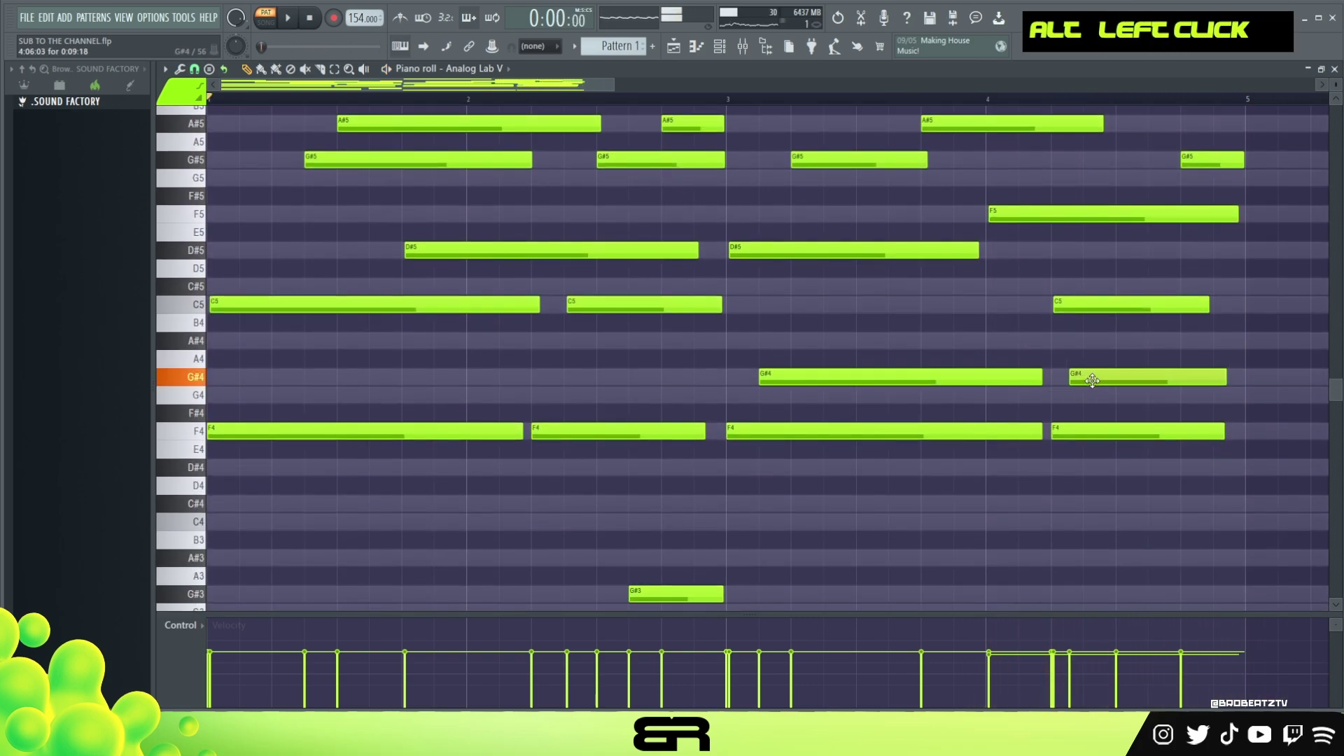
key("space")
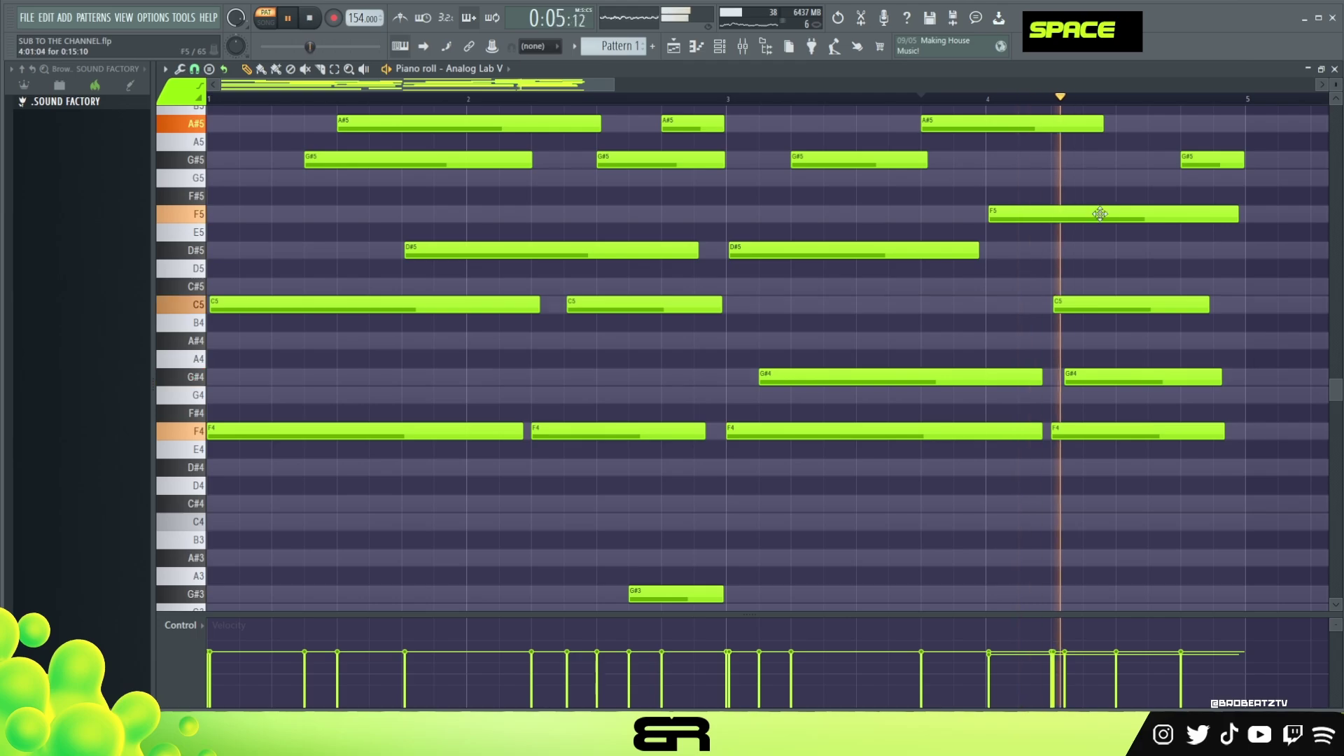
key("space")
left_click_drag(1092, 376, 1117, 372)
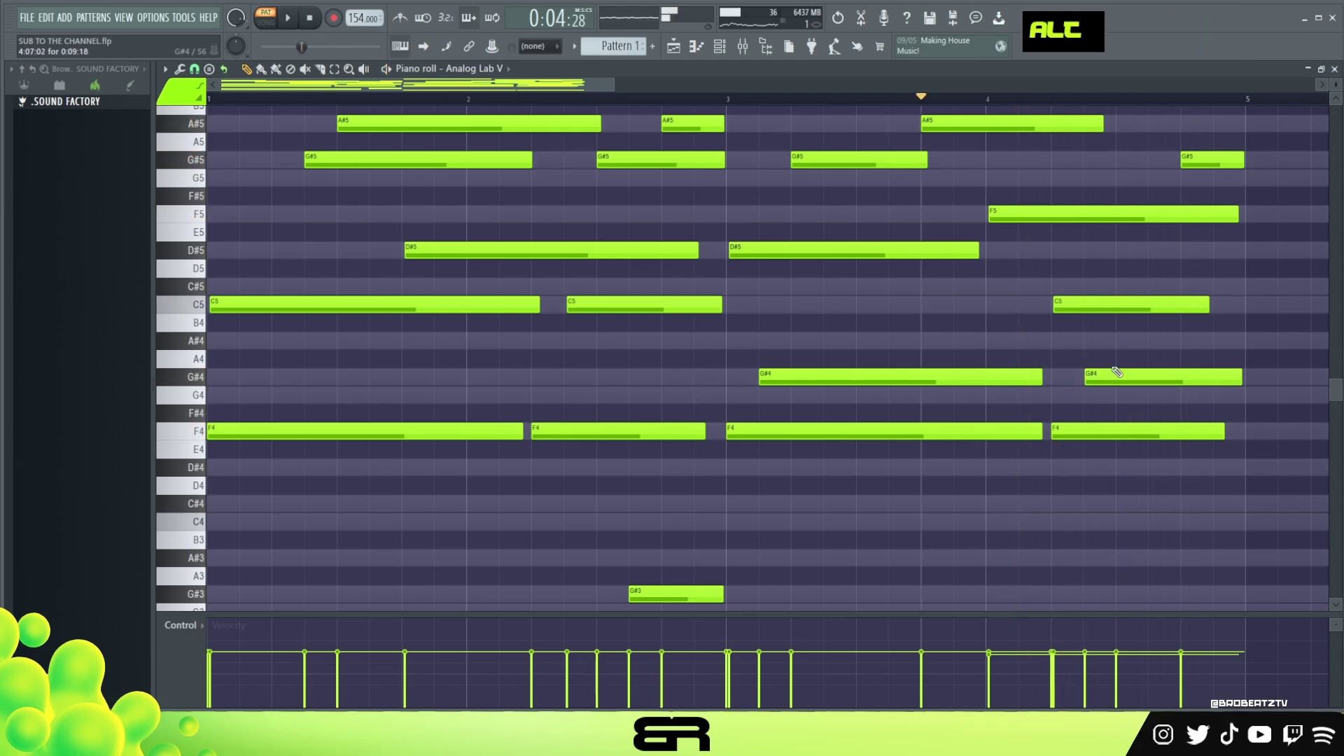
Duplicate the whole four-bar pattern into bars 5 to 8
right_click(1042, 334, "ctrl")
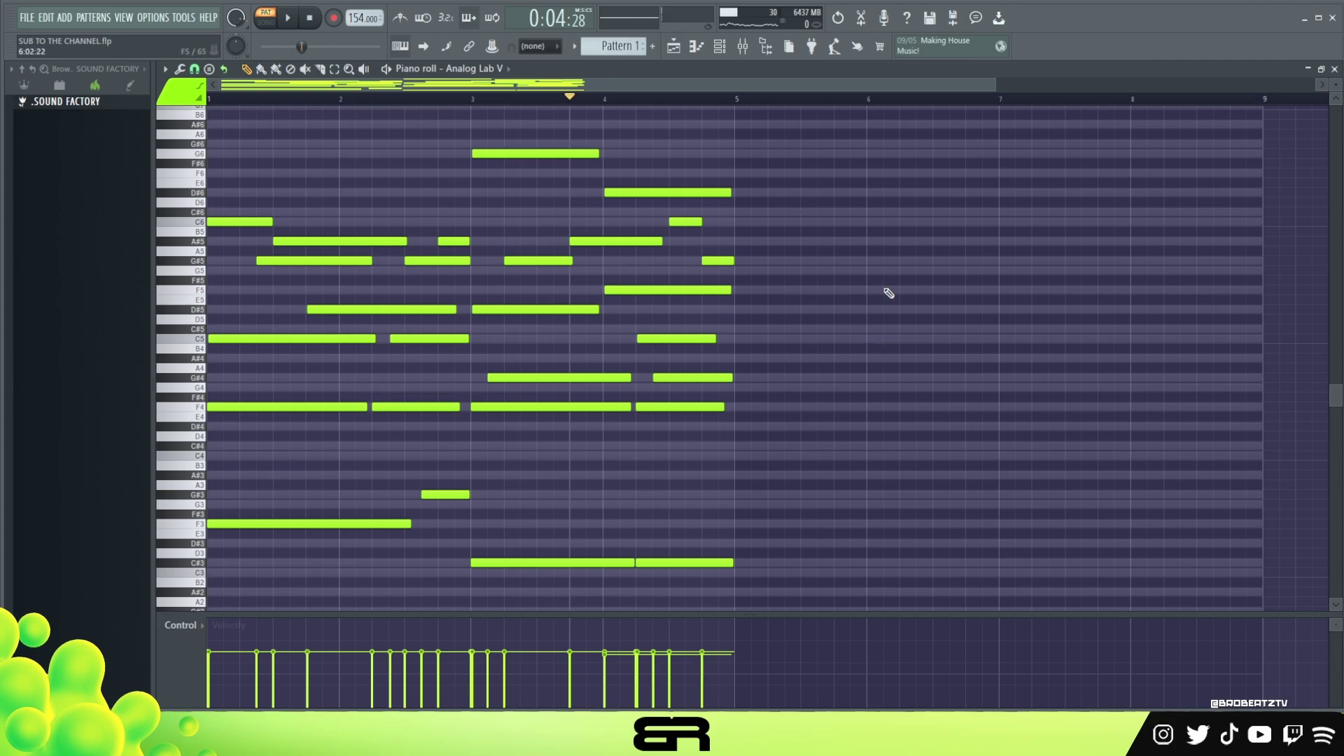
right_click(846, 276)
key("ctrl+a")
left_click_drag(232, 221, 762, 219)
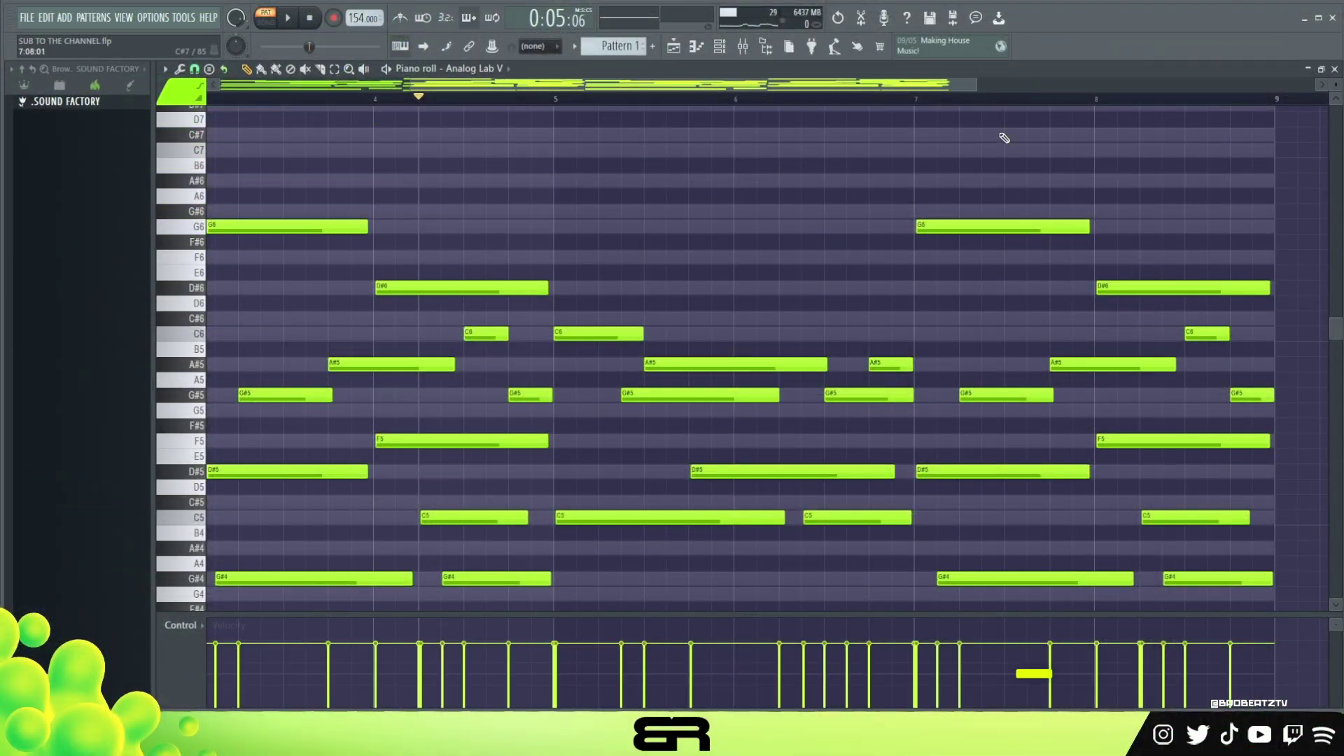
scroll(584, 206, "down", 5)
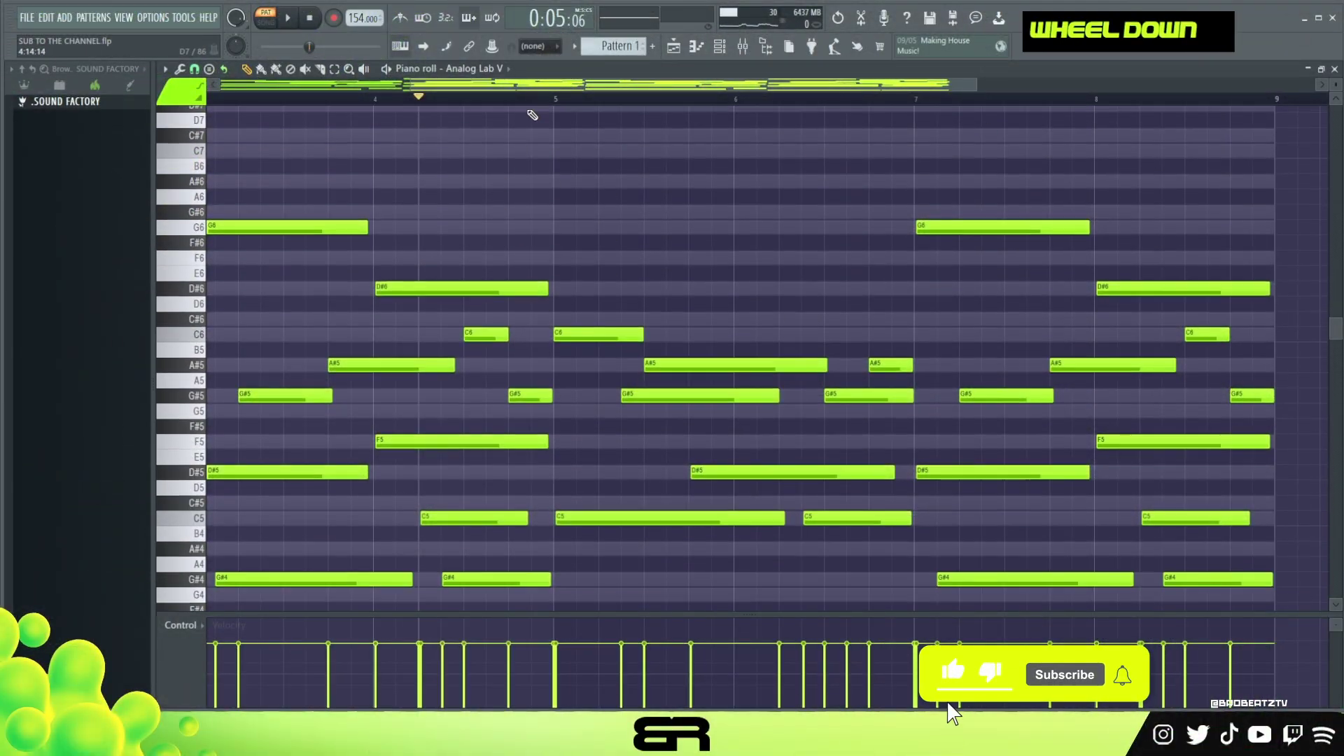
scroll(537, 114, "down", 5)
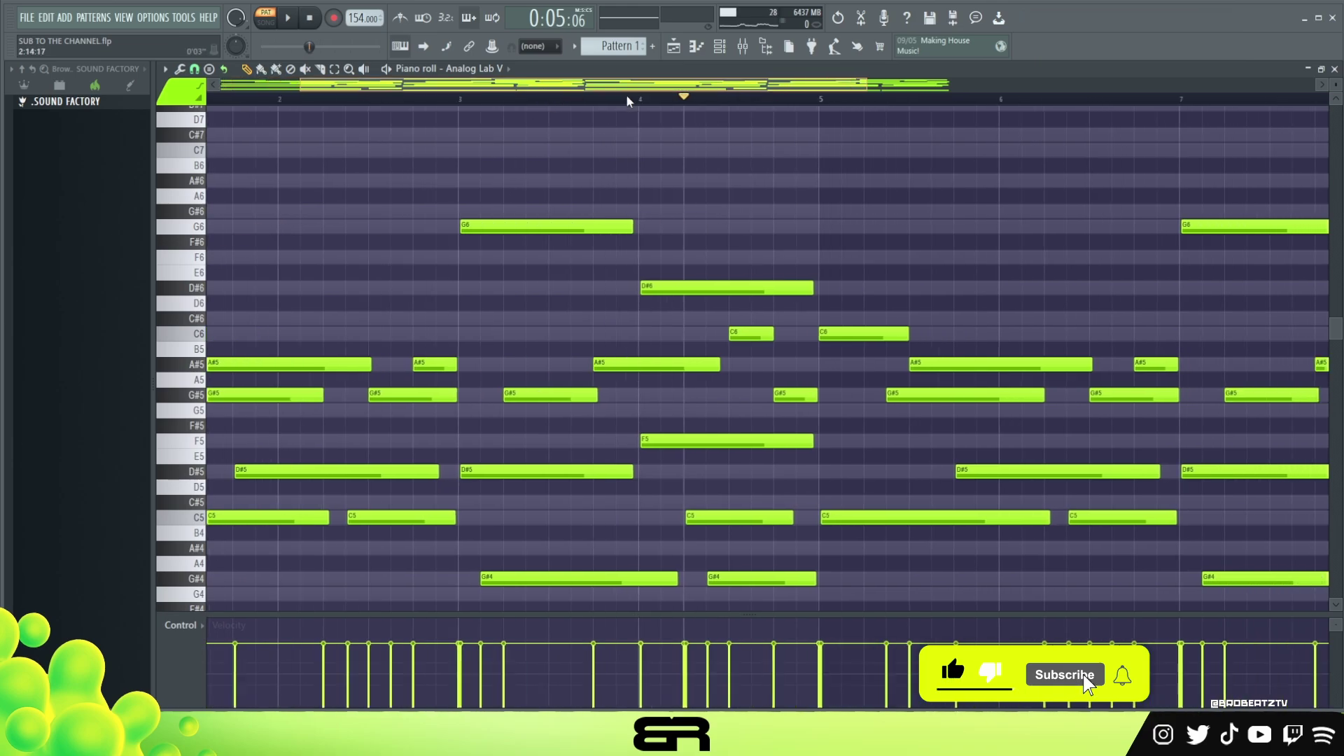
Add a four-step G#6 note at step 3 of bar 5 followed by a four-step G6 at step 7, and play the pattern
left_click(866, 226, "ctrl")
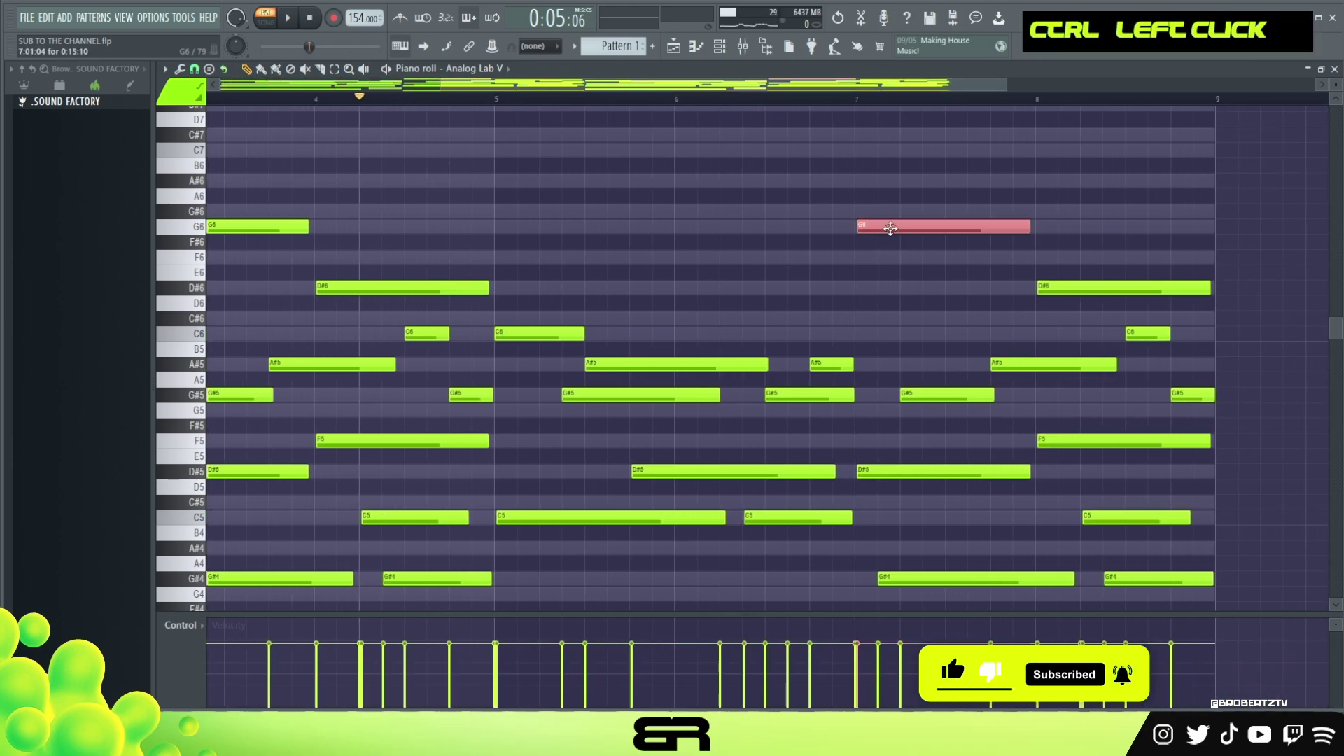
right_click(816, 283)
left_click_drag(586, 191, 693, 272)
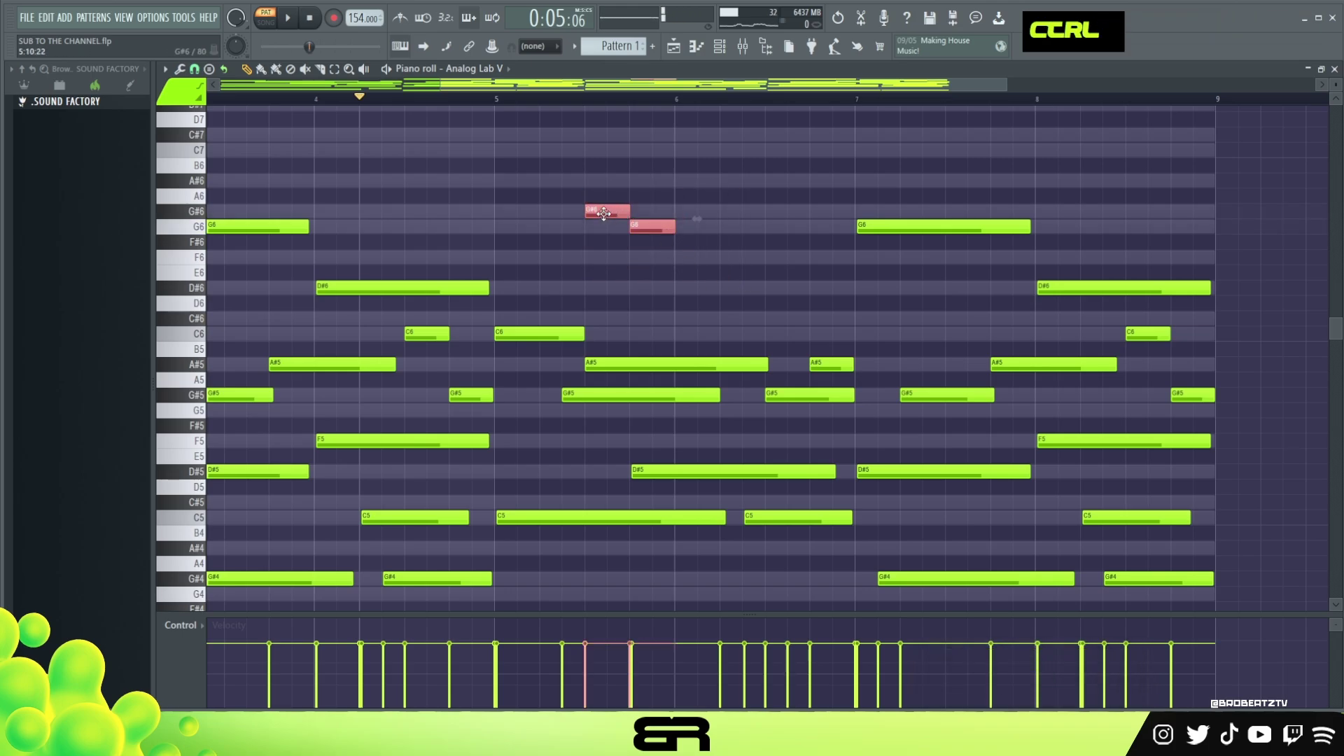
right_click(552, 233)
left_click_drag(481, 89, 420, 95)
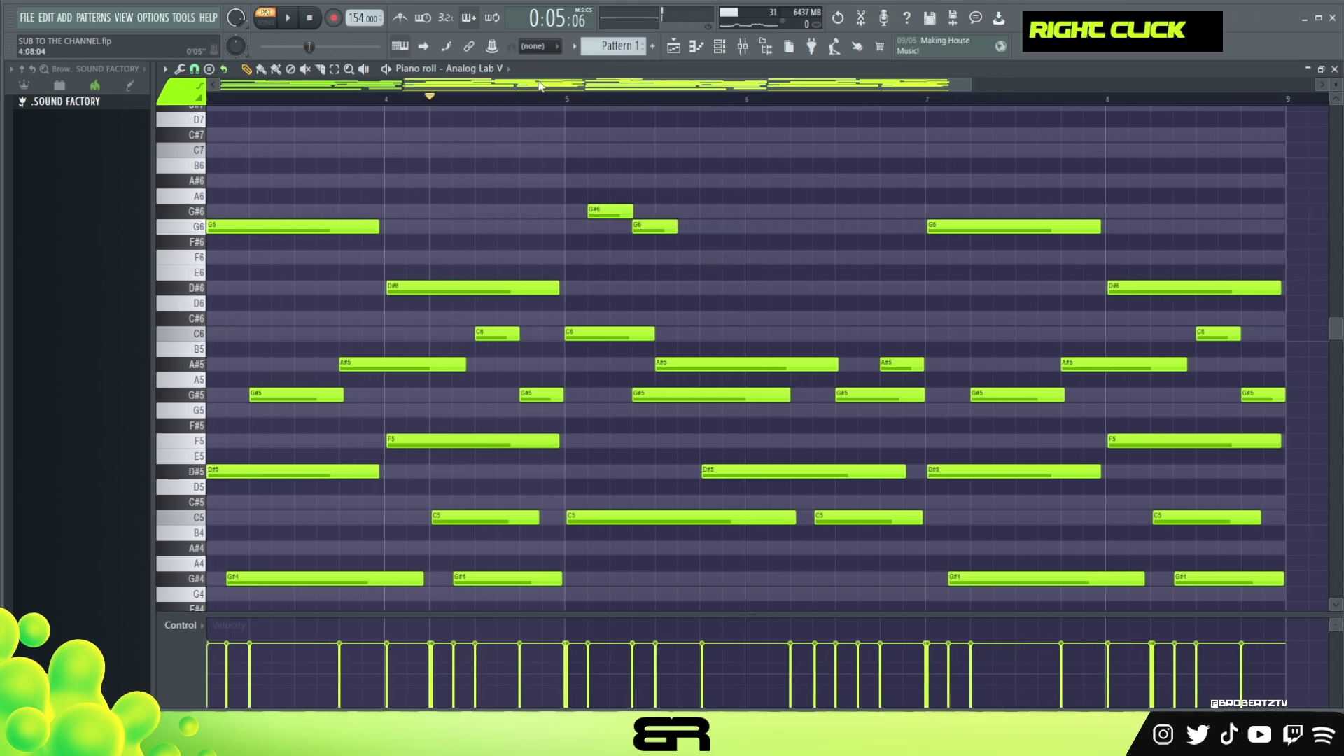
key("space")
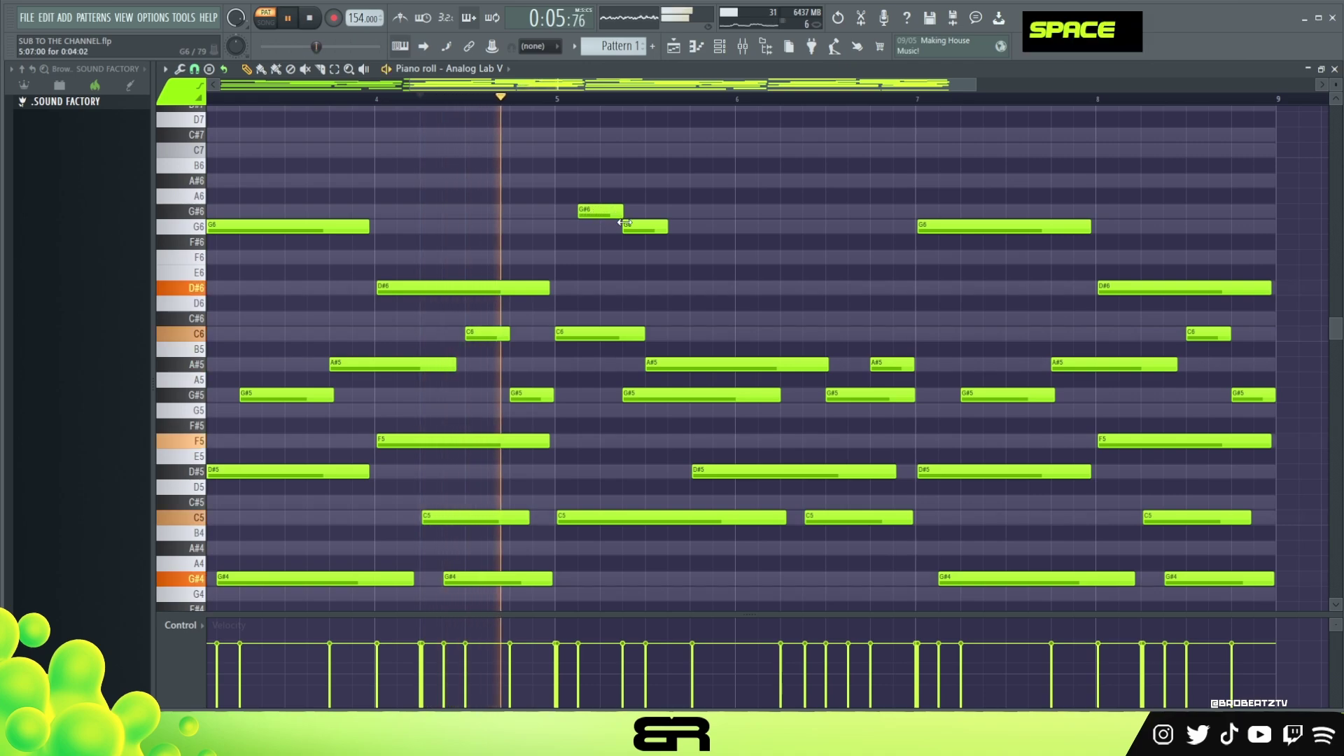
Move the short G#6 and G6 notes in bar 5 two steps later to steps 5 and 9, and replay the section
key("space")
key("space")
left_click_drag(570, 203, 627, 211)
key("space")
key("space")
right_click(717, 264)
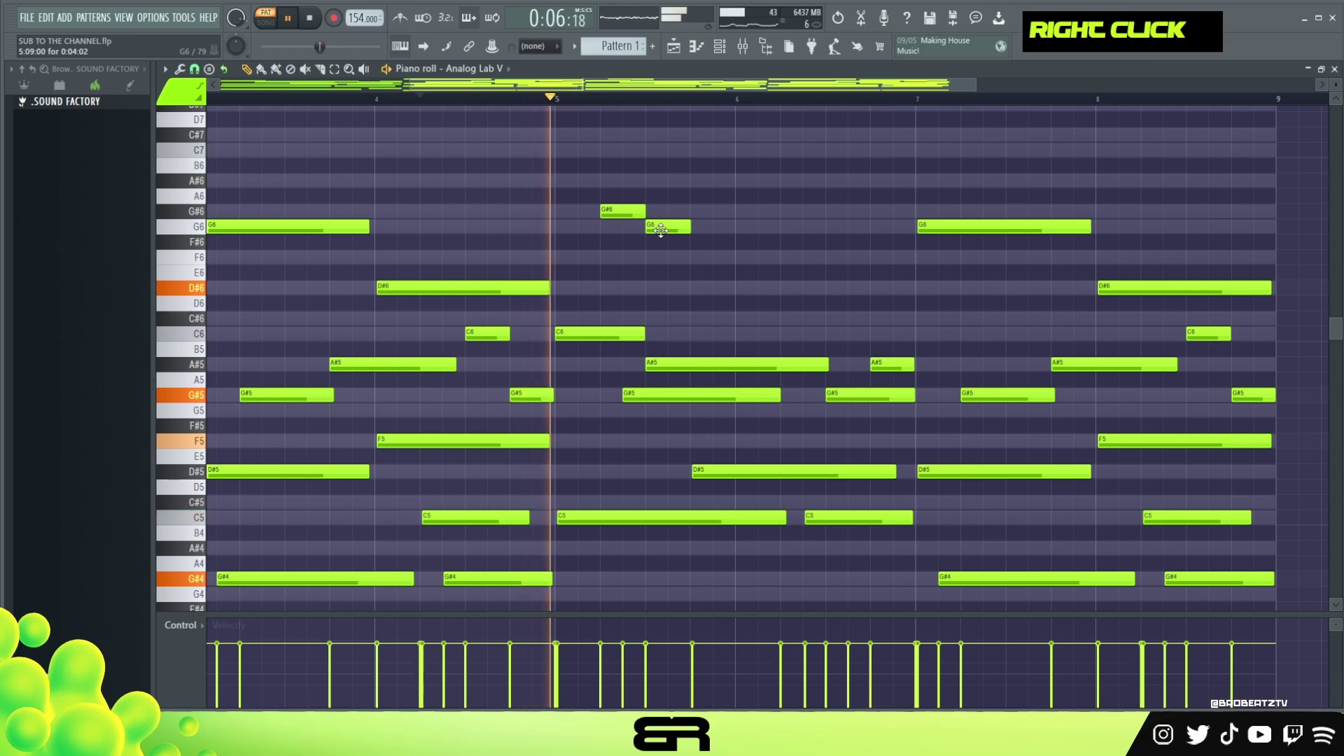
key("space")
key("space")
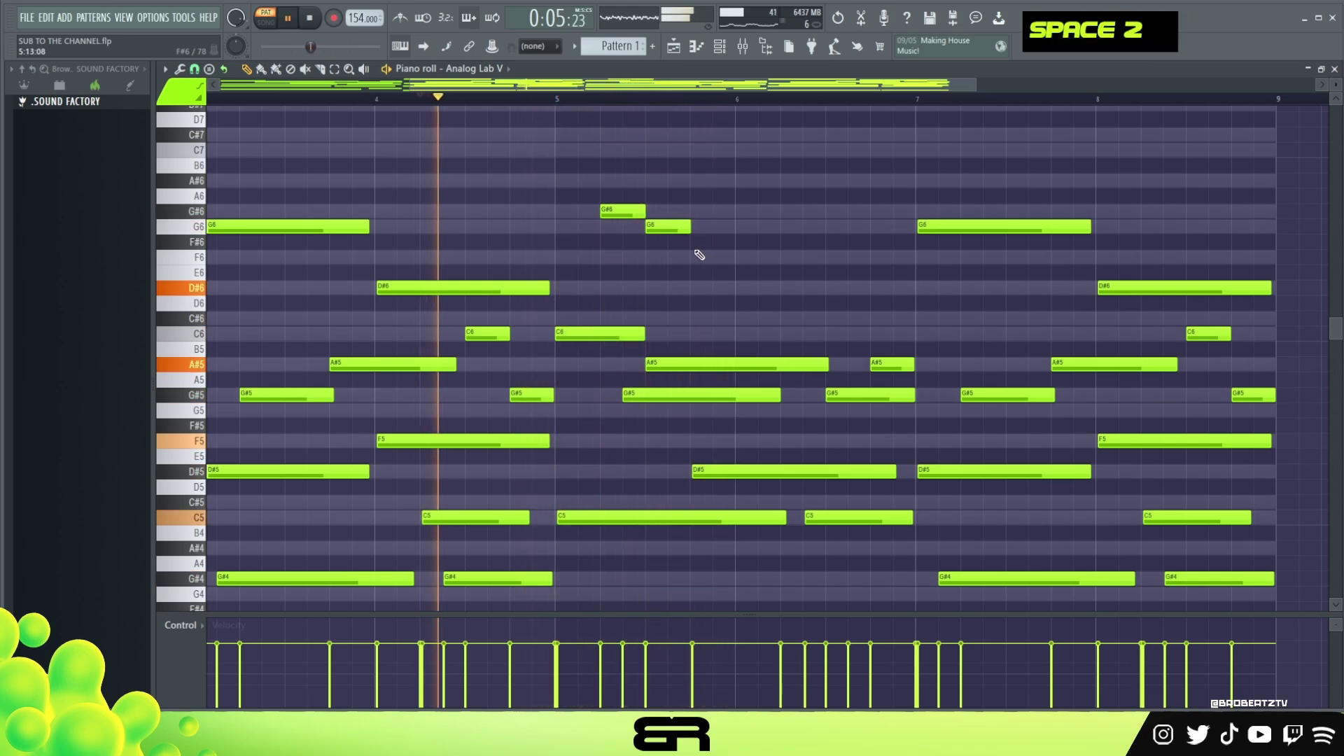
Add a four-step D#6 note after the short G6 in bar 5, move the G#6 two steps earlier to step 3, and play the section
left_click(696, 288)
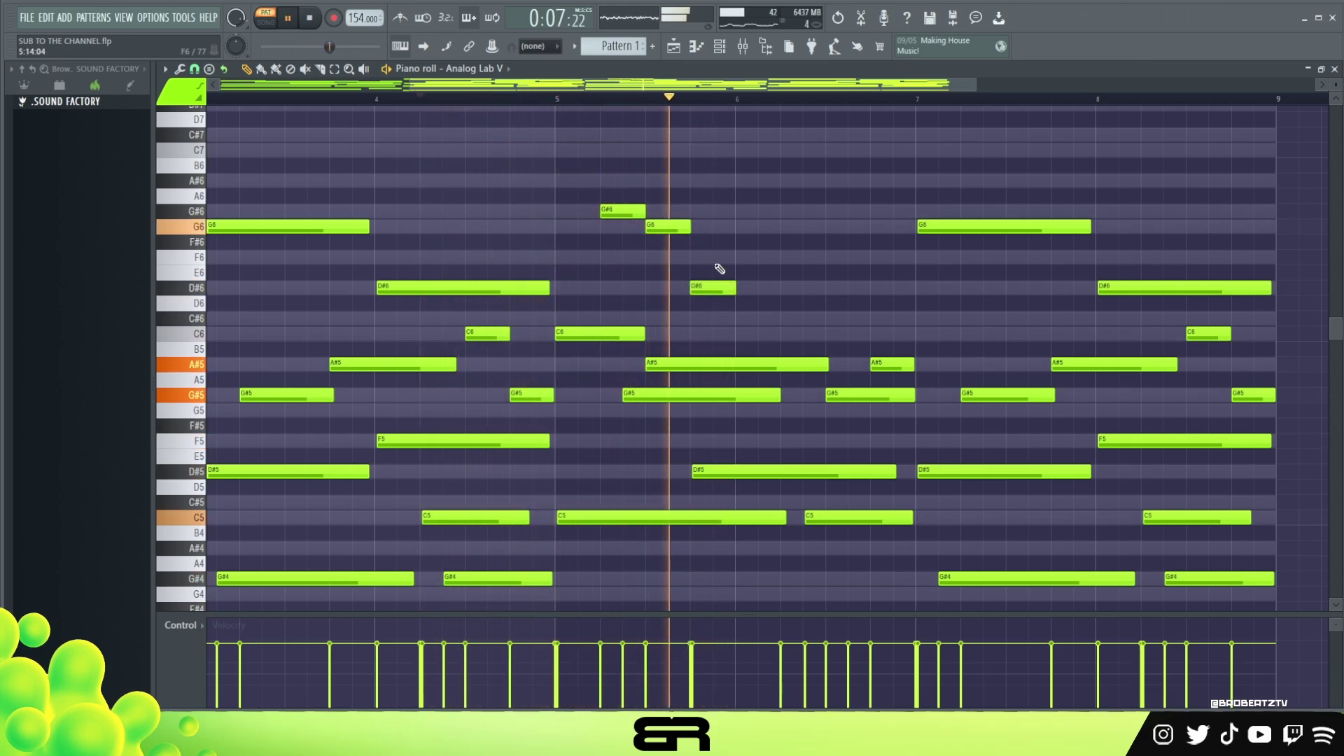
key("space")
key("space")
left_click_drag(616, 211, 594, 211)
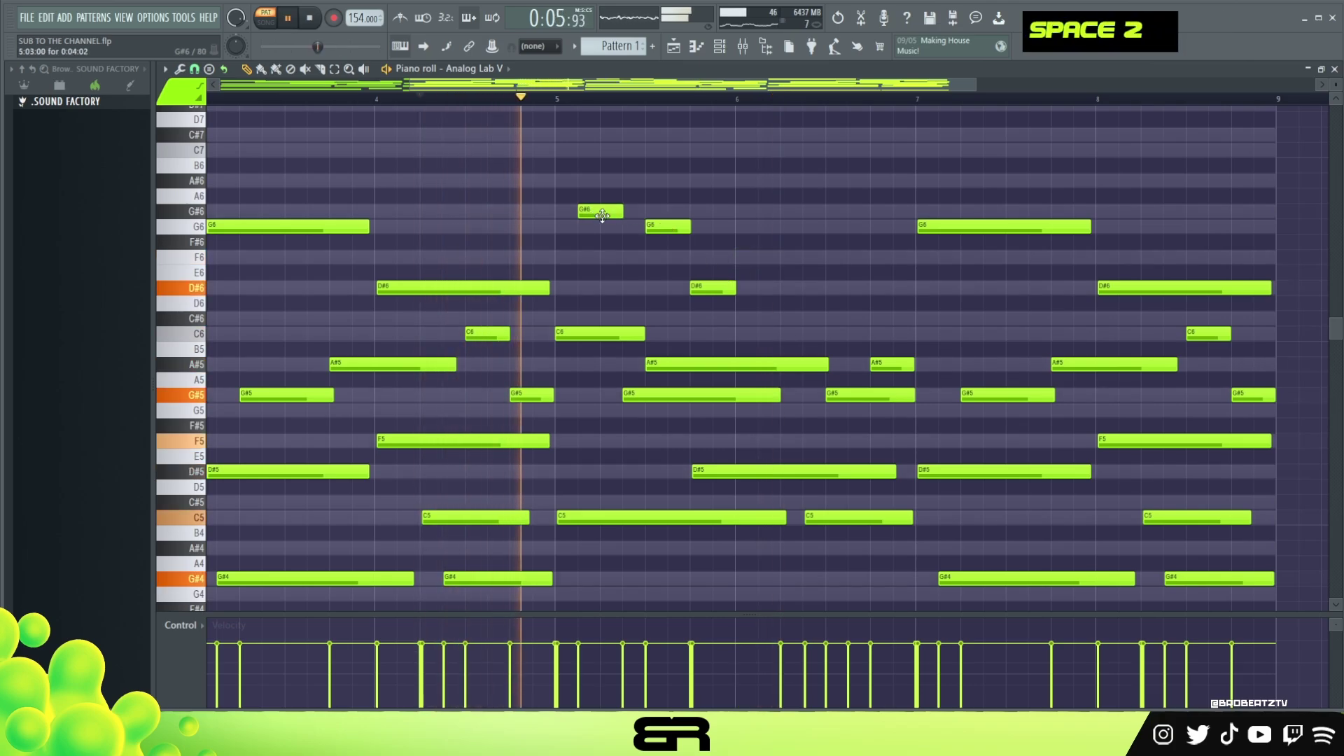
key("space")
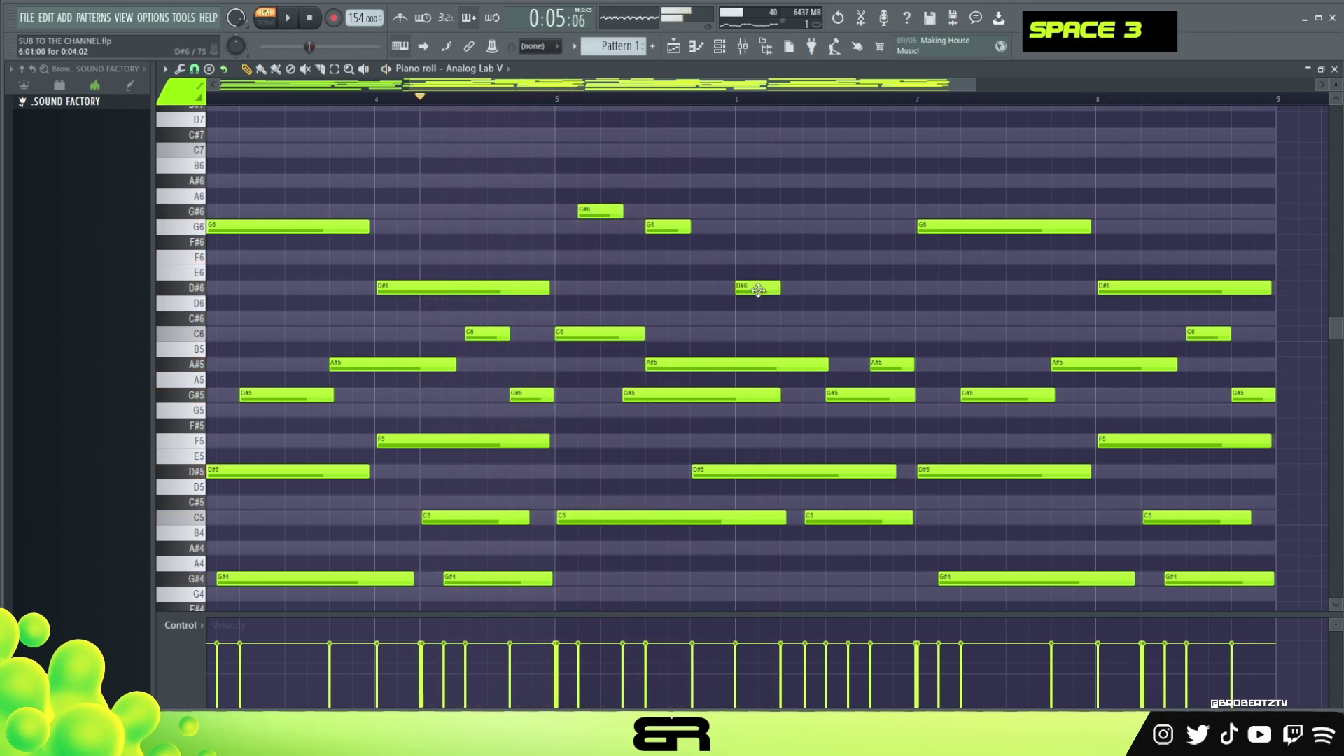
Place D#6 notes at steps 1 and 9 of bar 6, lengthen both to about six steps, and play the section
key("space")
mouse_move(761, 289)
left_mouse_down()
mouse_move(846, 293)
mouse_move(747, 308)
left_mouse_up()
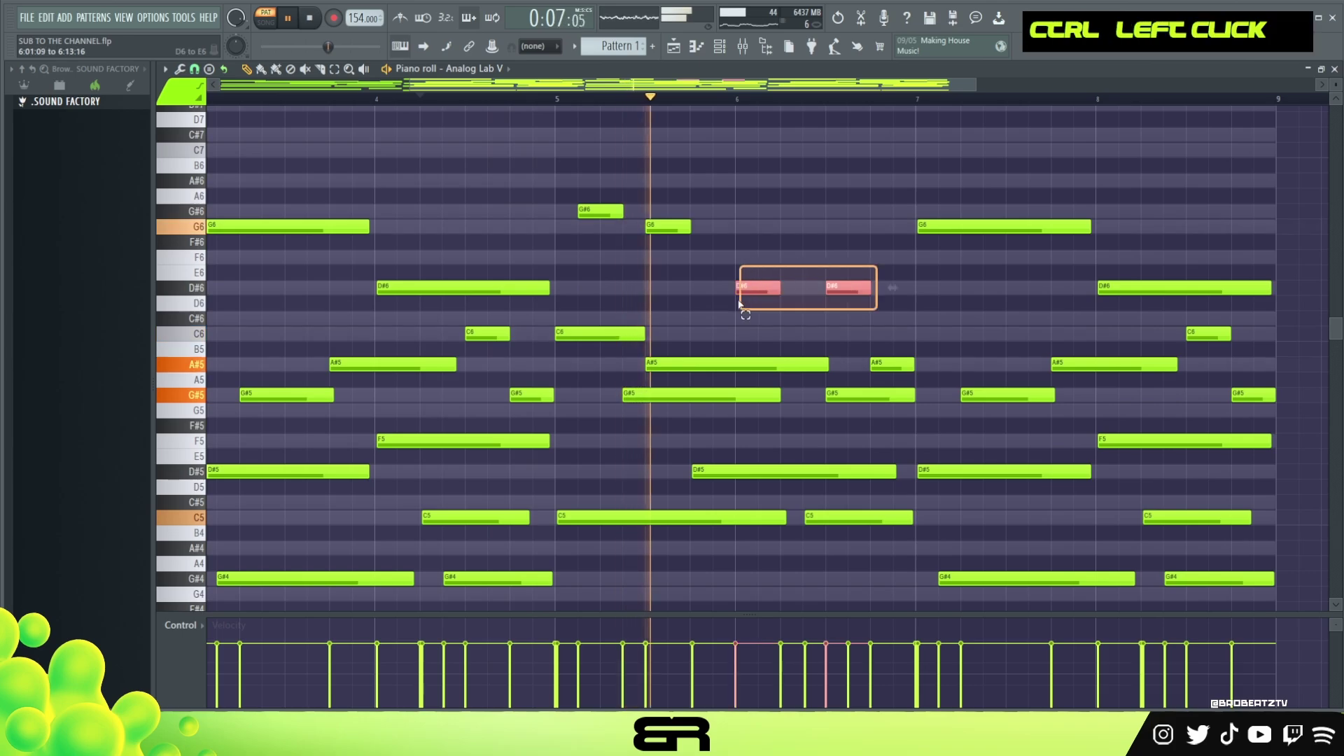
left_click_drag(871, 288, 895, 288)
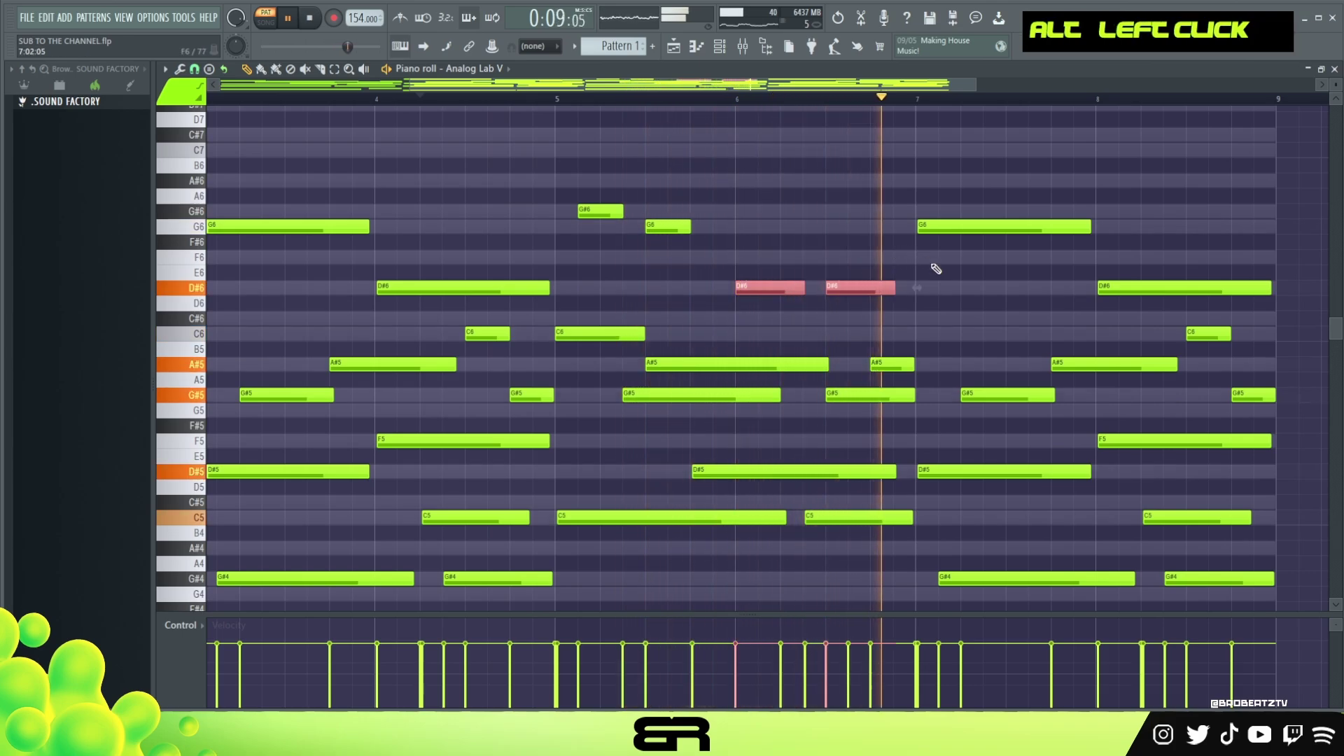
key("space")
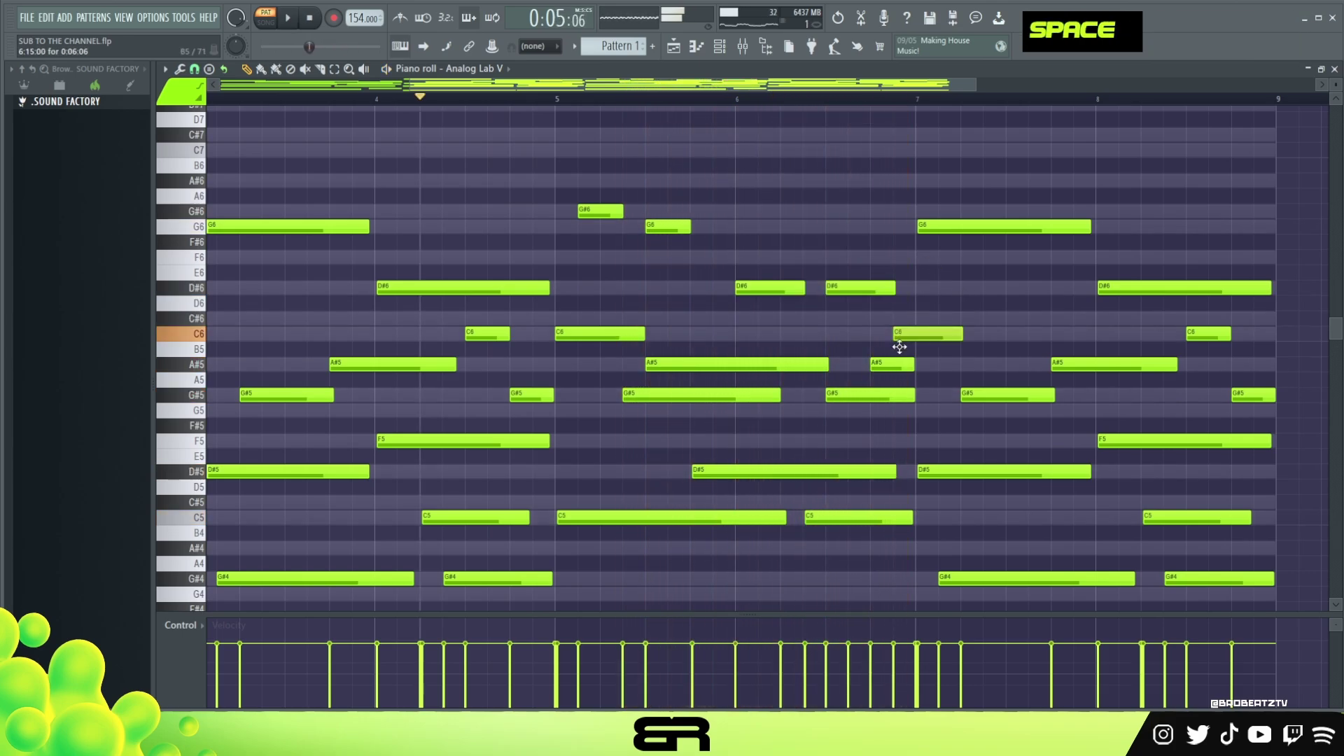
Shorten the C6 note at the end of bar 6 to about three steps and replay the section
key("space")
left_click(970, 340, "alt")
right_click(970, 339)
left_click_drag(971, 340, 932, 339)
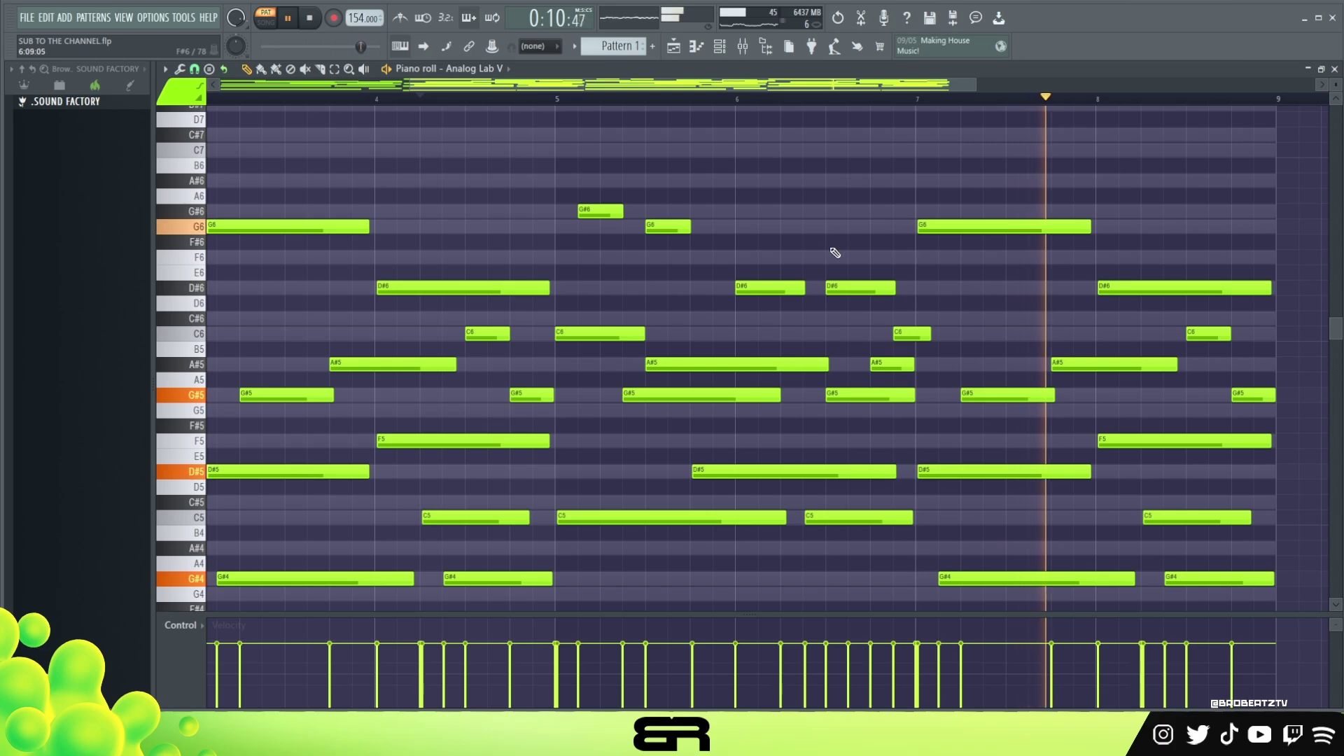
key("space")
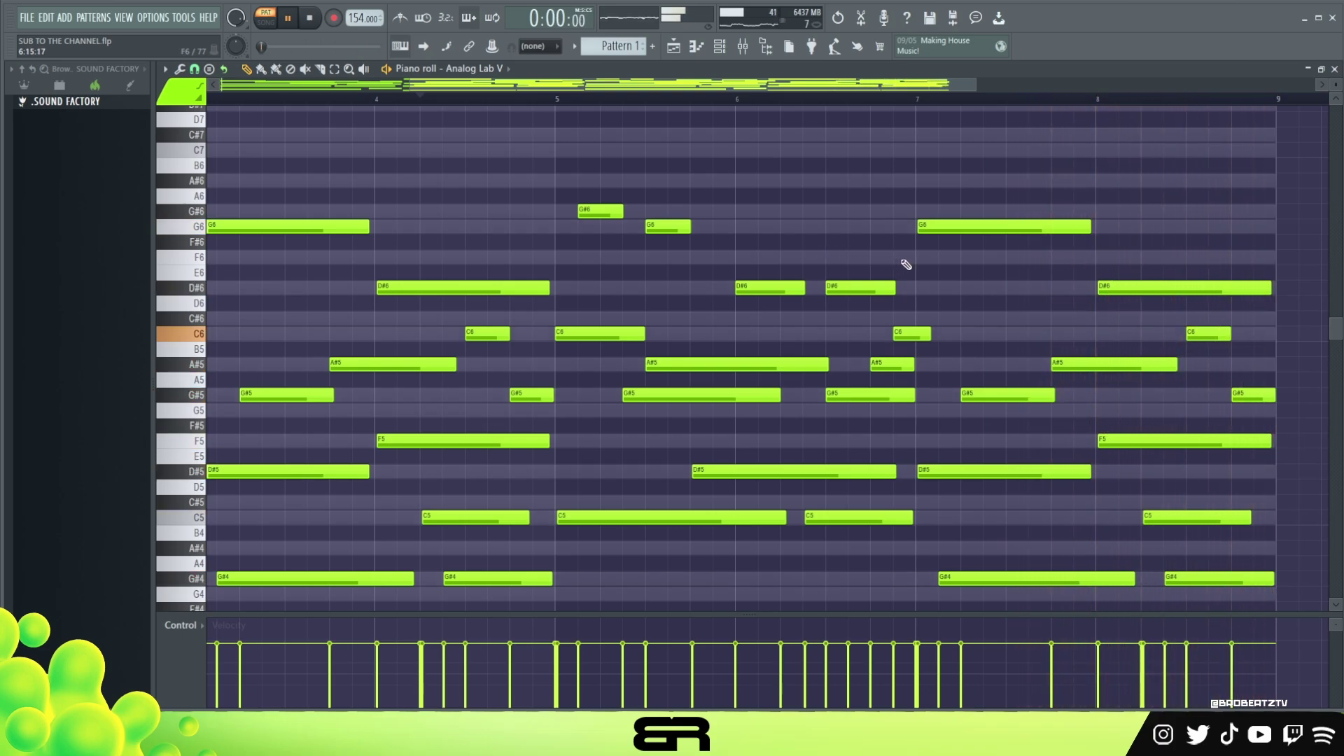
left_click(912, 334, "ctrl")
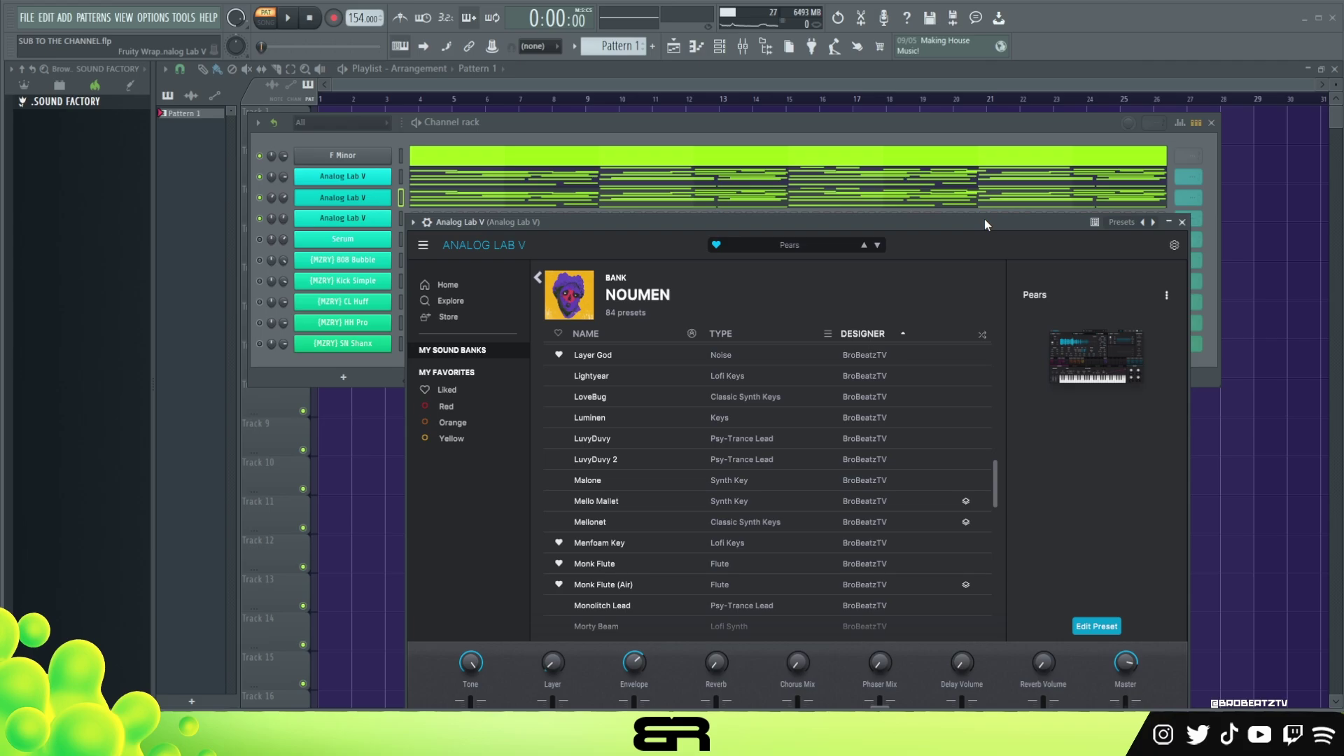
Copy the first Analog Lab V channel's notes into the second Analog Lab V channel and close the plugin window showing the Pears preset
left_click_drag(984, 218, 1024, 188)
right_click(399, 169)
left_click(480, 191)
right_click(400, 196)
left_click(550, 225)
left_click(524, 484)
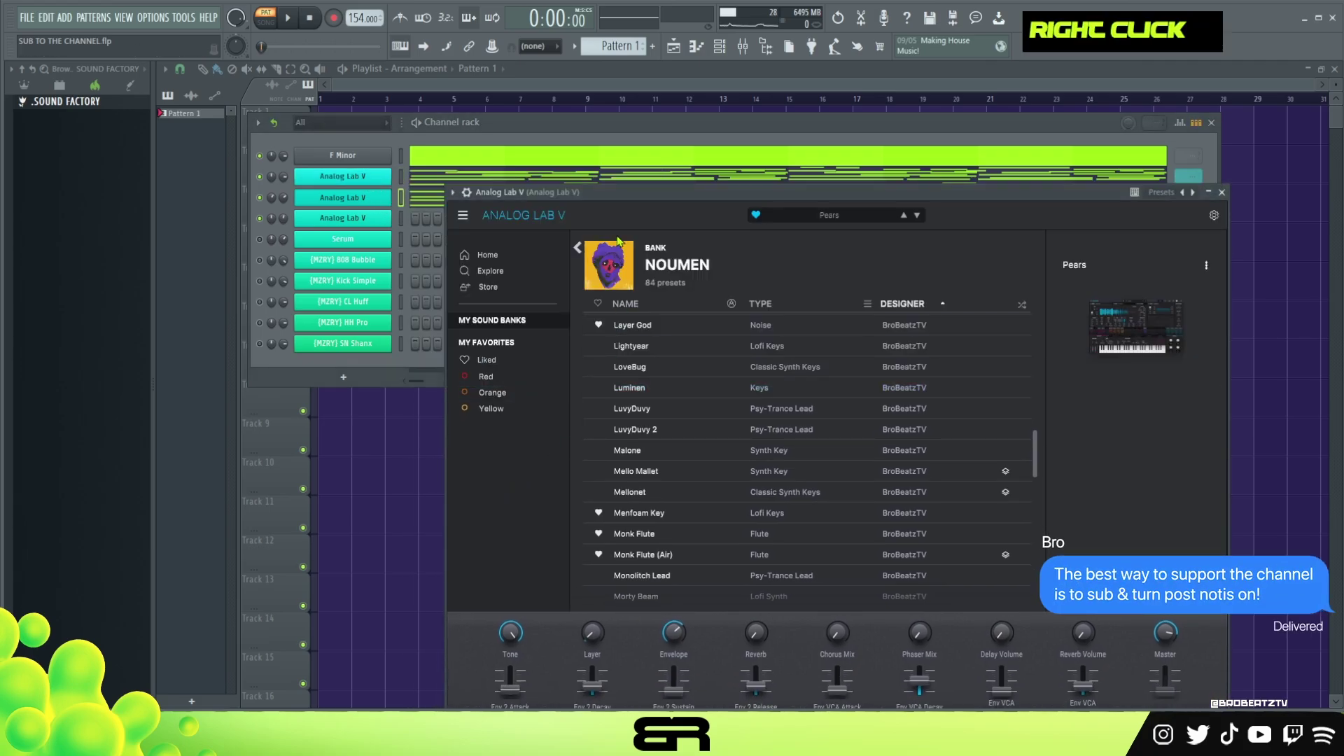
left_click_drag(600, 189, 575, 112)
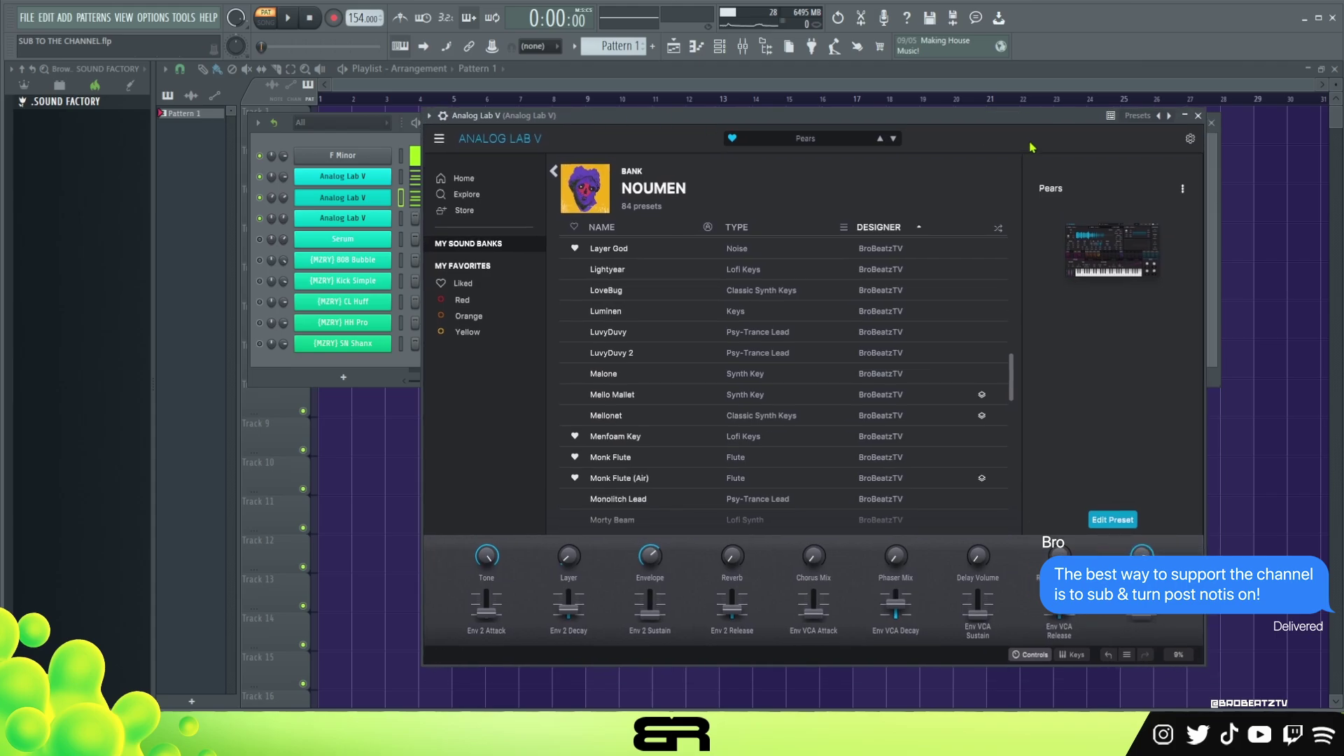
left_click(1200, 116)
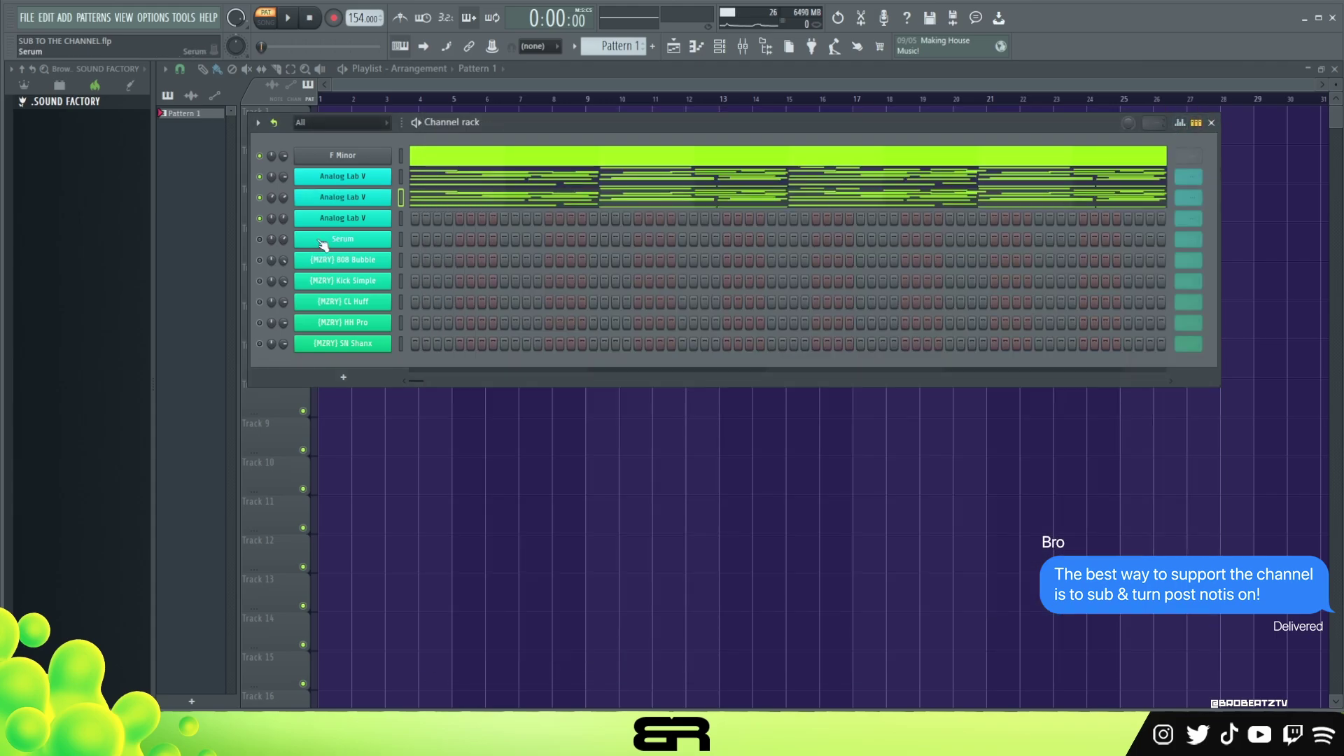
Preview the Owl Lady preset on the third Analog Lab V channel, and open the first Analog Lab V channel's piano roll
left_click(338, 218)
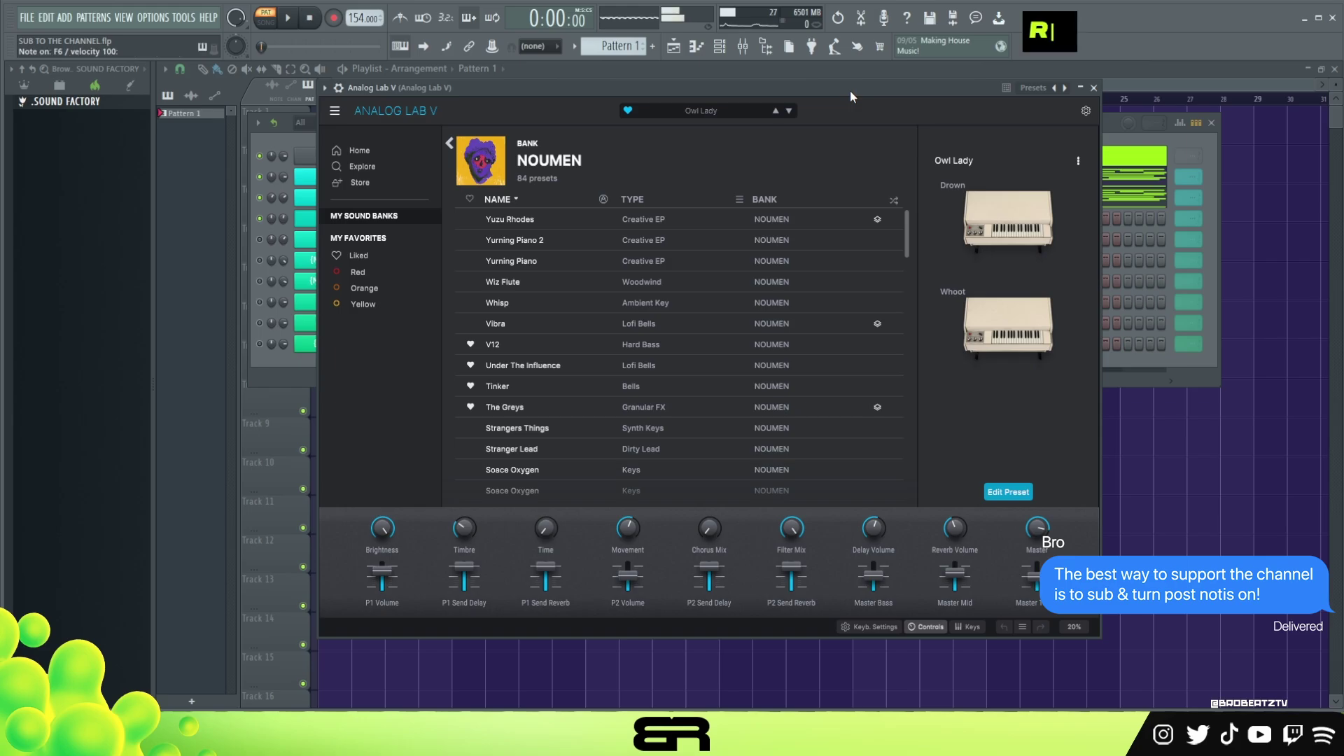
left_click(1093, 88)
right_click(344, 223)
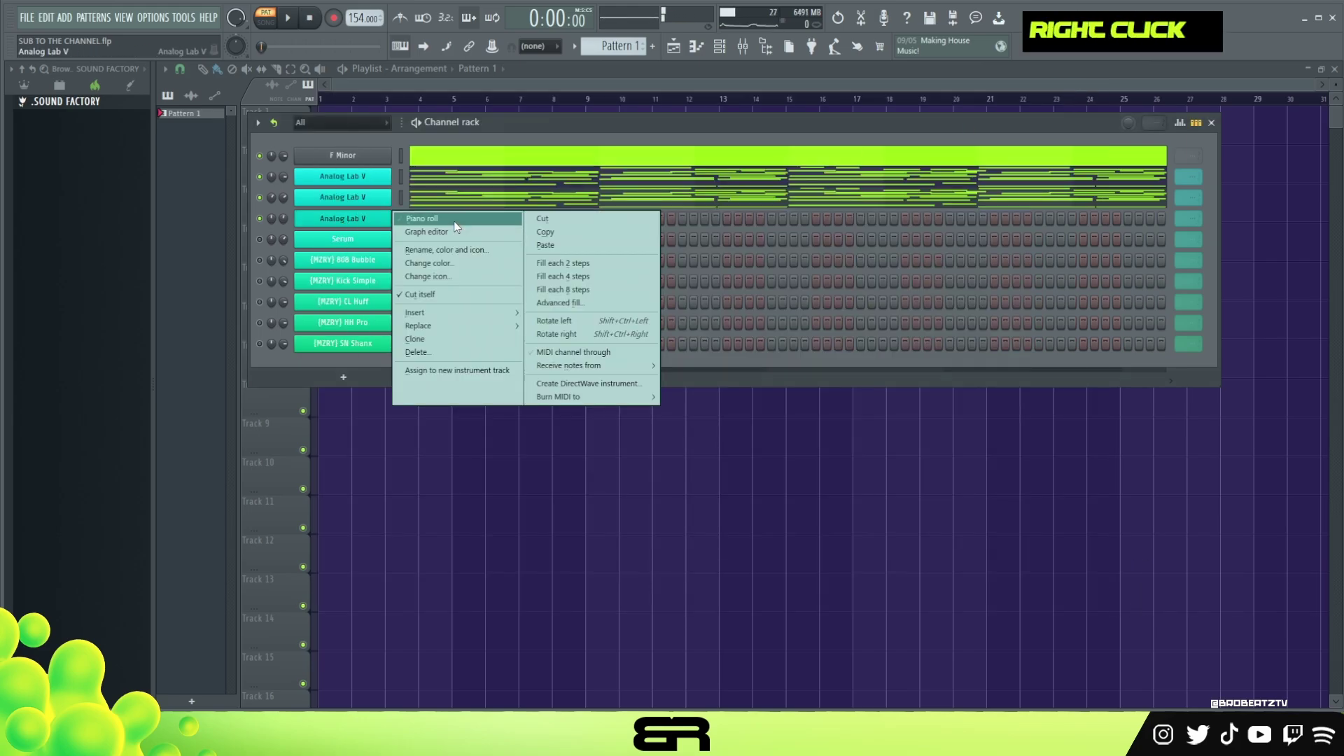
left_click(439, 181)
double_click(439, 181)
scroll(408, 210, "down", 2)
scroll(409, 218, "up", 3)
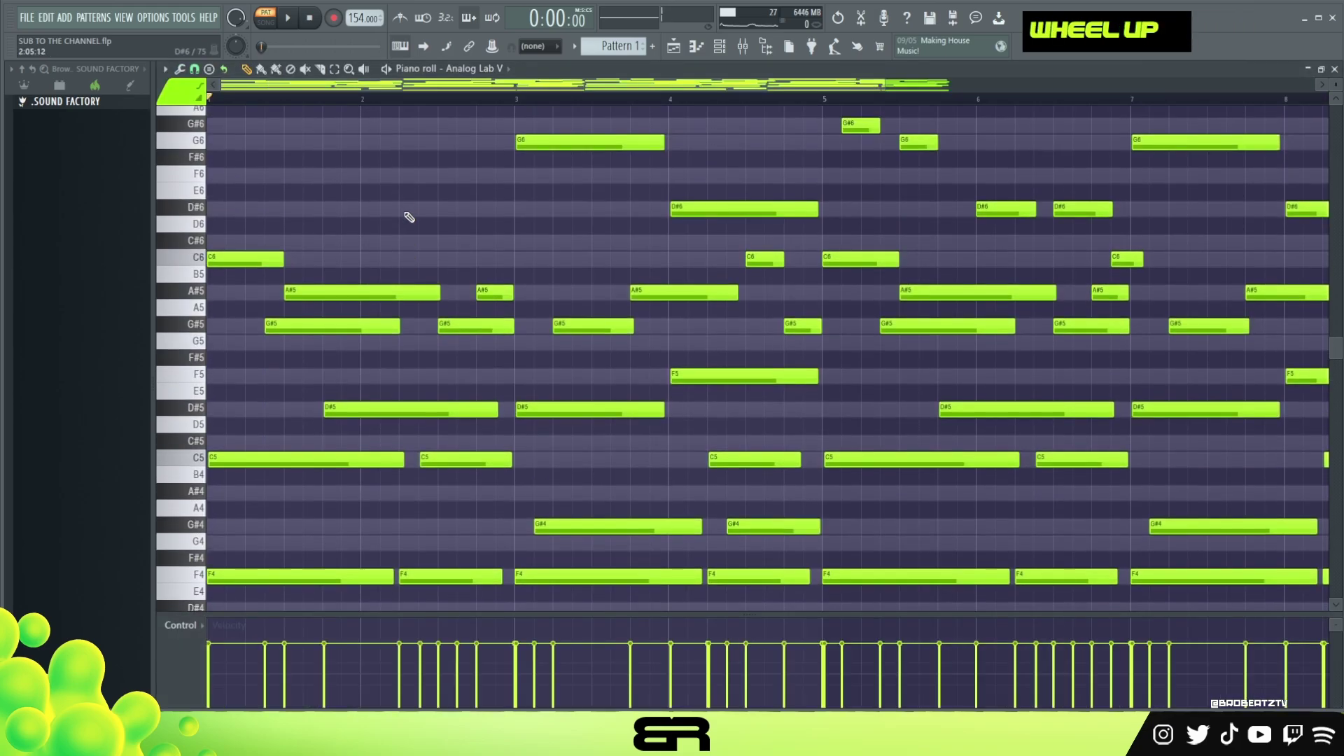
scroll(410, 217, "down", 3)
Copy only the long G#5 note in bar 1 of the melody
left_click_drag(240, 189, 805, 553)
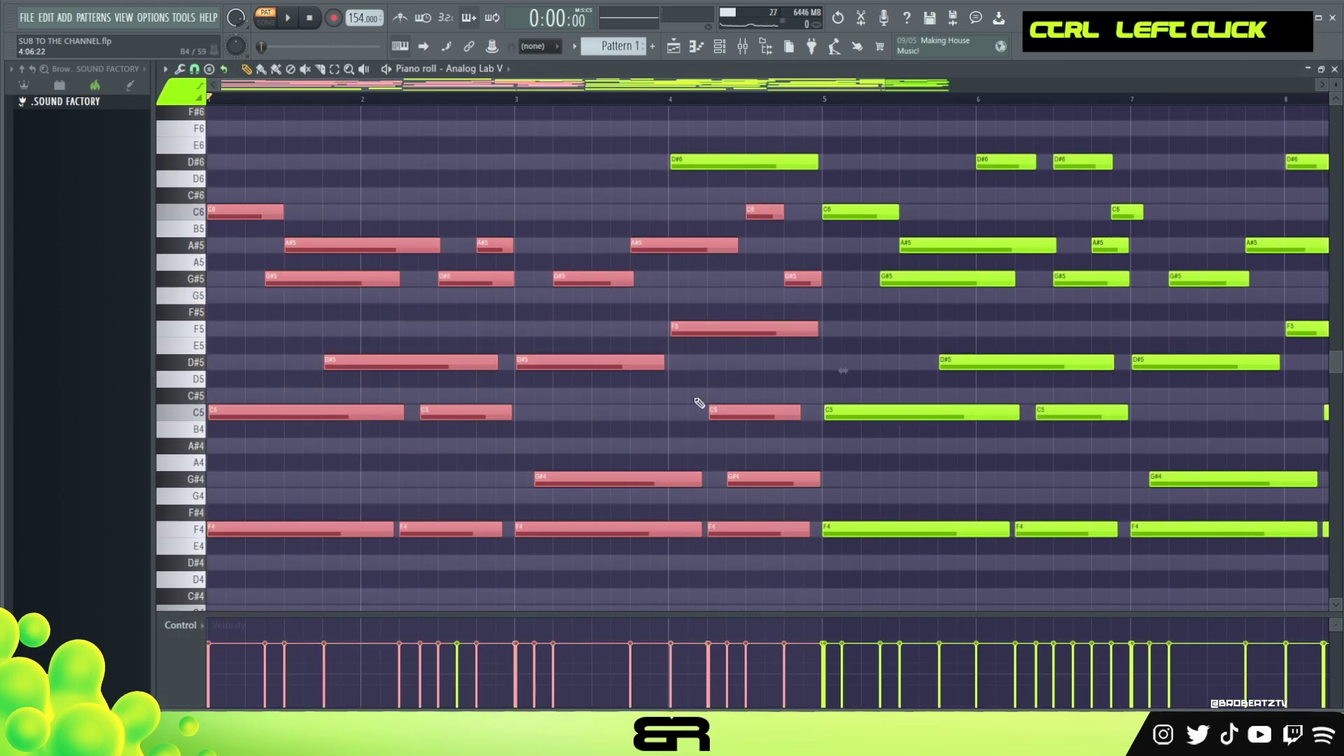
right_click(575, 219)
left_click_drag(210, 209, 350, 312)
left_click(339, 280, "ctrl")
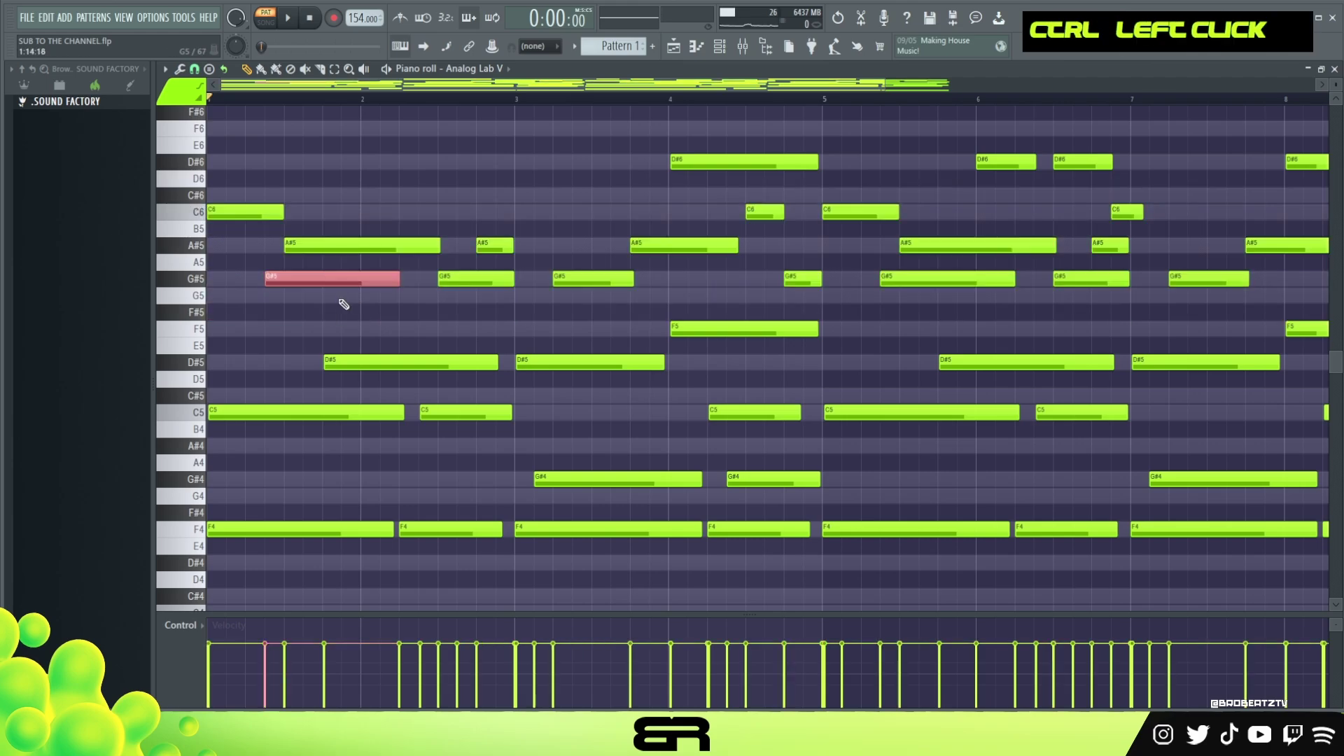
key("ctrl+c")
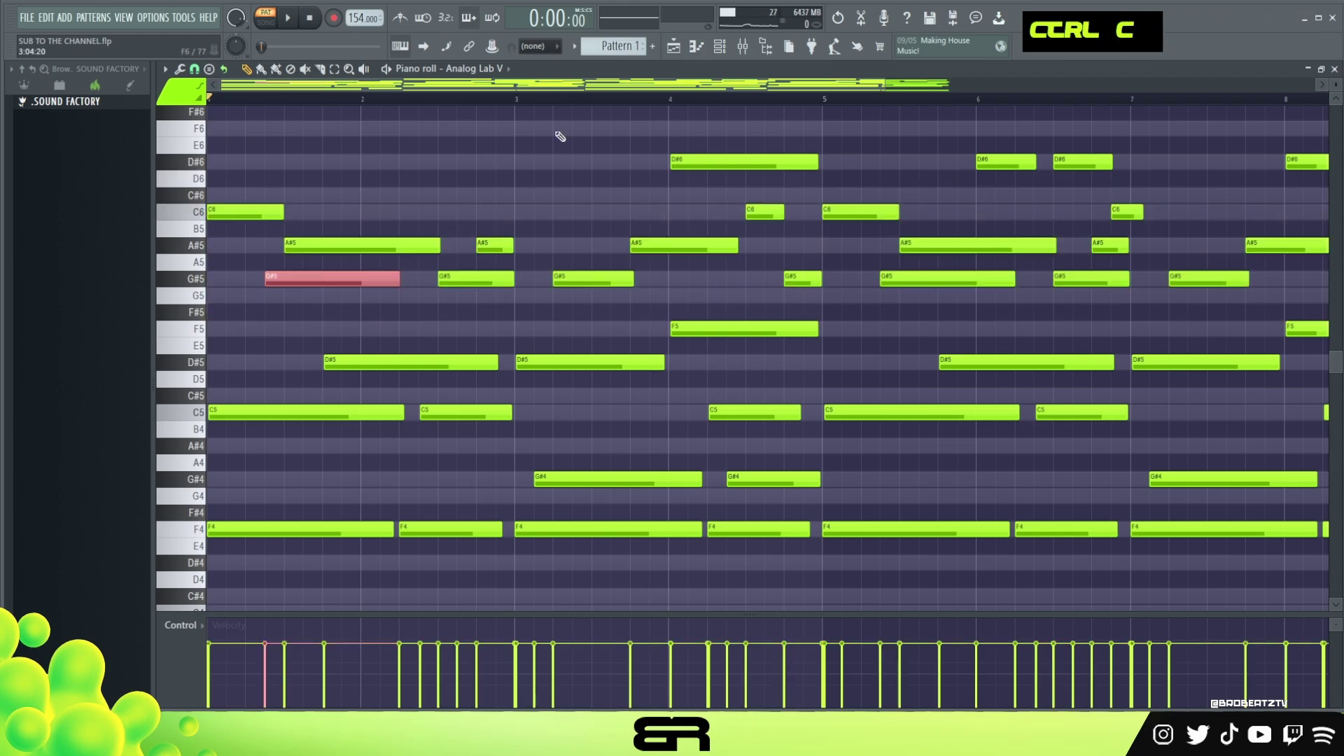
Paste the G#5 note into the third Analog Lab V channel as a two-step note at step 7 of bar 1, and play it
left_click(719, 47)
right_click(348, 231)
left_click(413, 219)
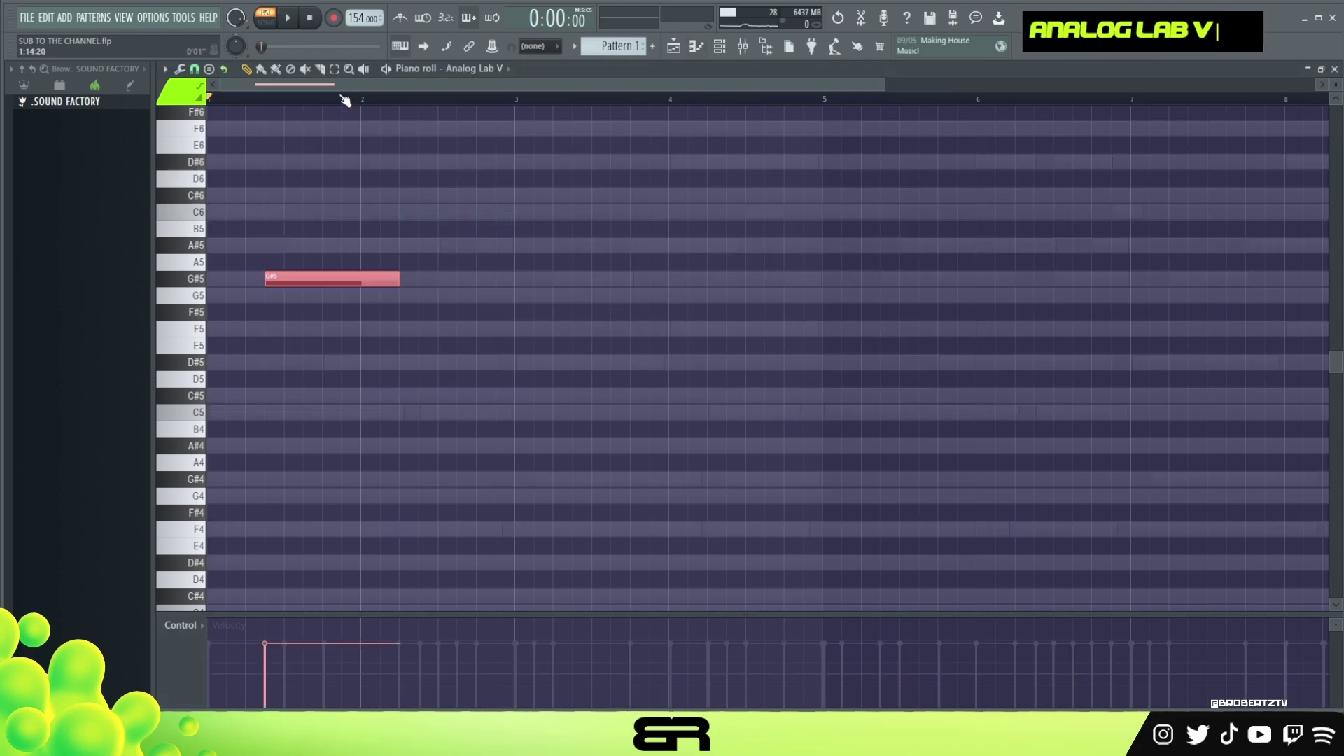
scroll(346, 95, "up", 1)
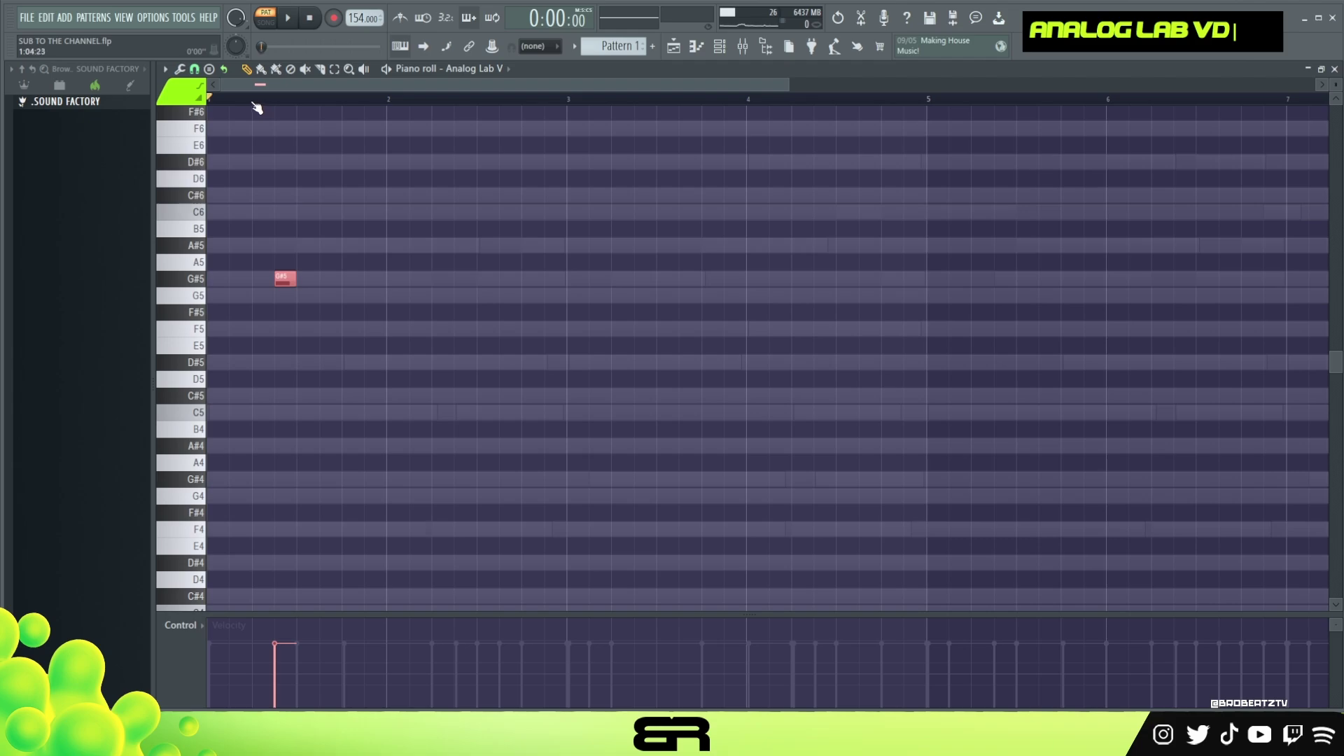
key("space")
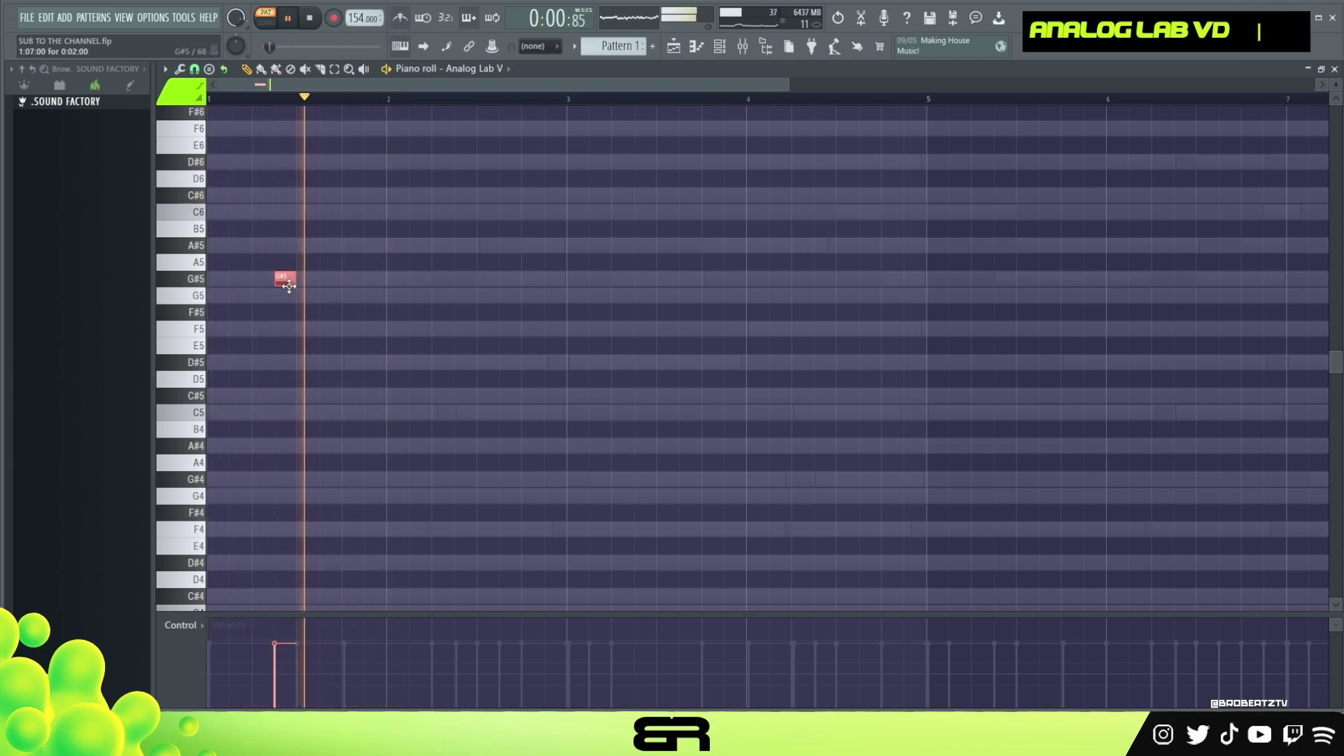
Move the short G#5 note to step 13 of bar 1 and play the pattern
key("F6")
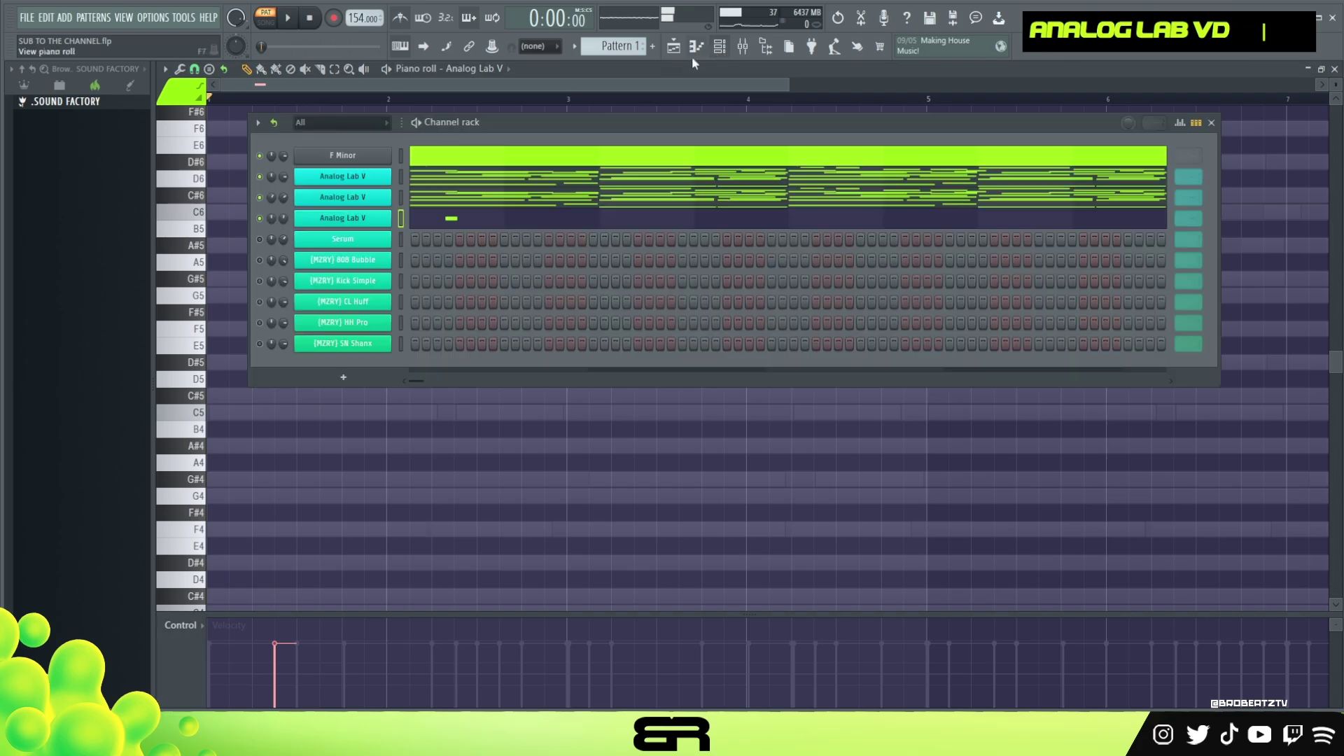
right_click(234, 176)
key("space")
key("space")
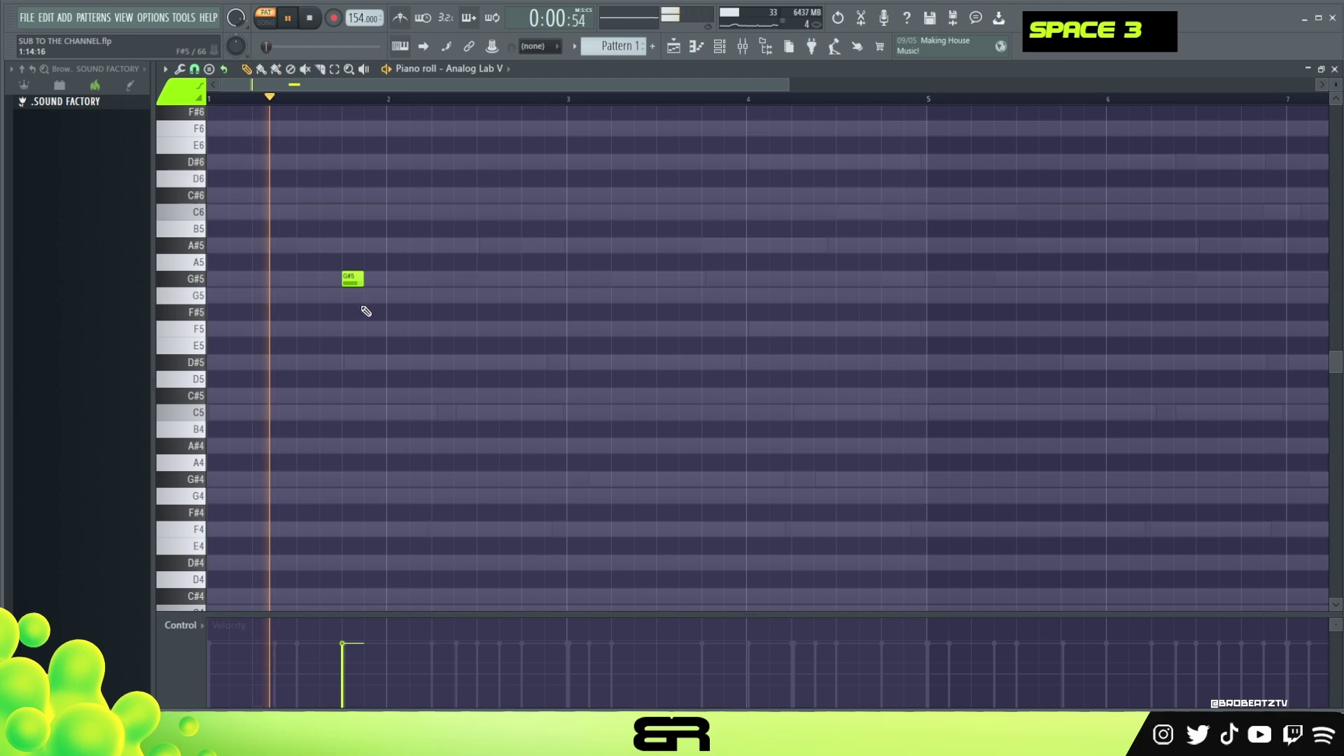
Add two-step A#5 and C5 notes at steps 1 and 13 of bar 2, and play the pattern
left_click(392, 245)
key("space")
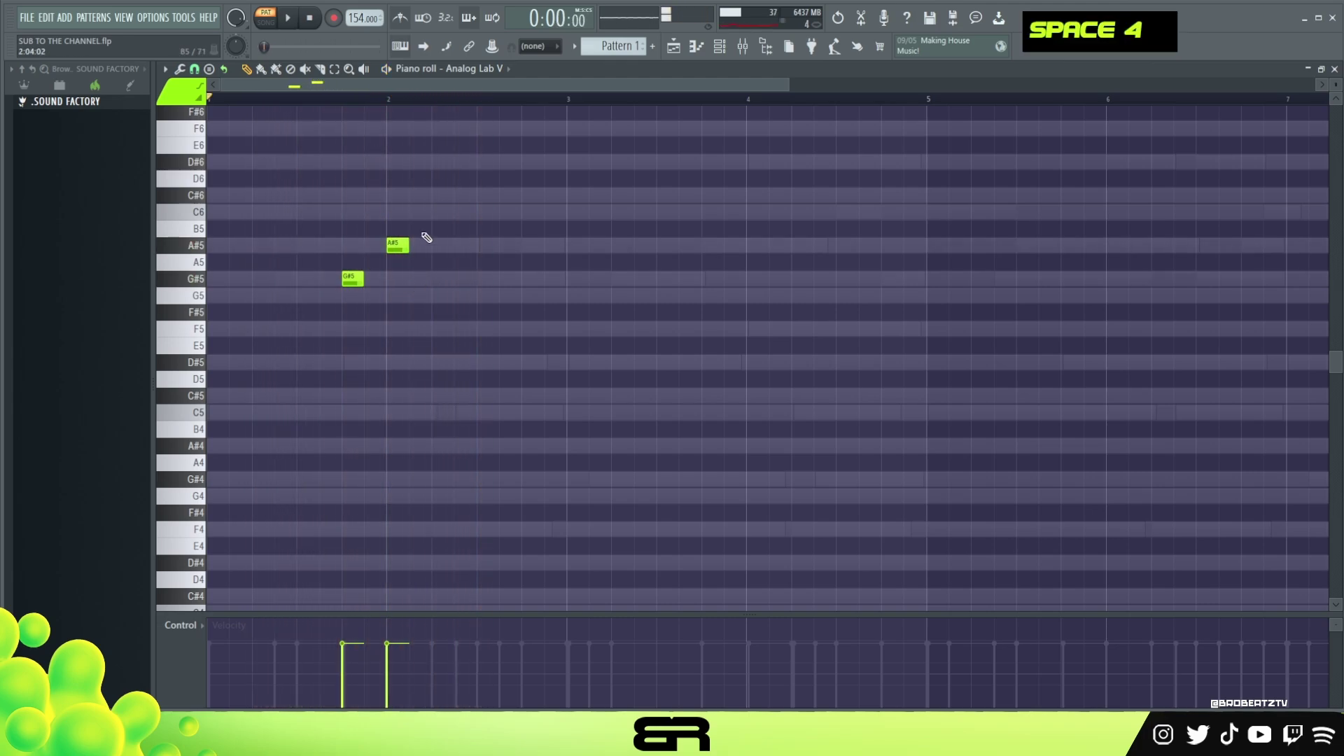
left_click(442, 212, "ctrl")
key("ctrl+Down")
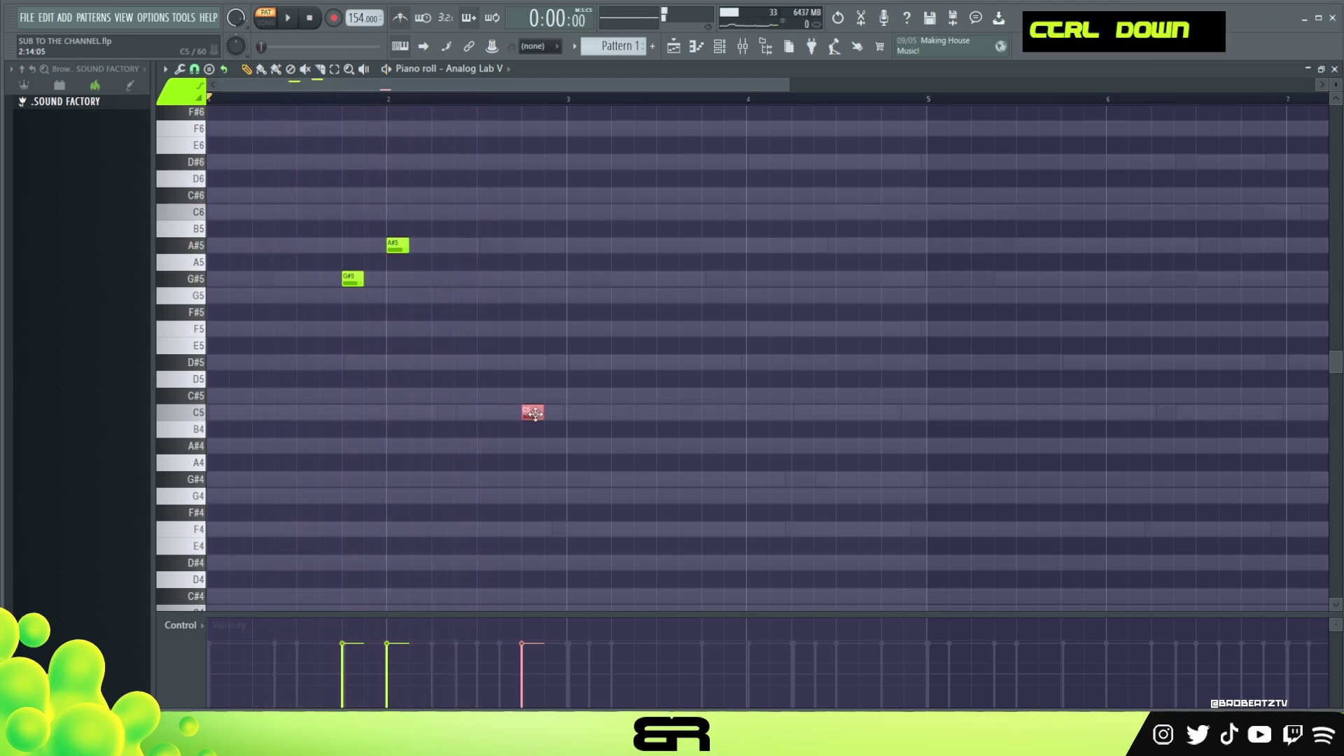
key("space")
Shorten the G#5, A#5 and C5 notes to one and a half steps and raise their velocity to maximum during playback
left_click_drag(301, 220, 536, 413)
right_click(580, 453)
scroll(610, 423, "up", 15, "alt")
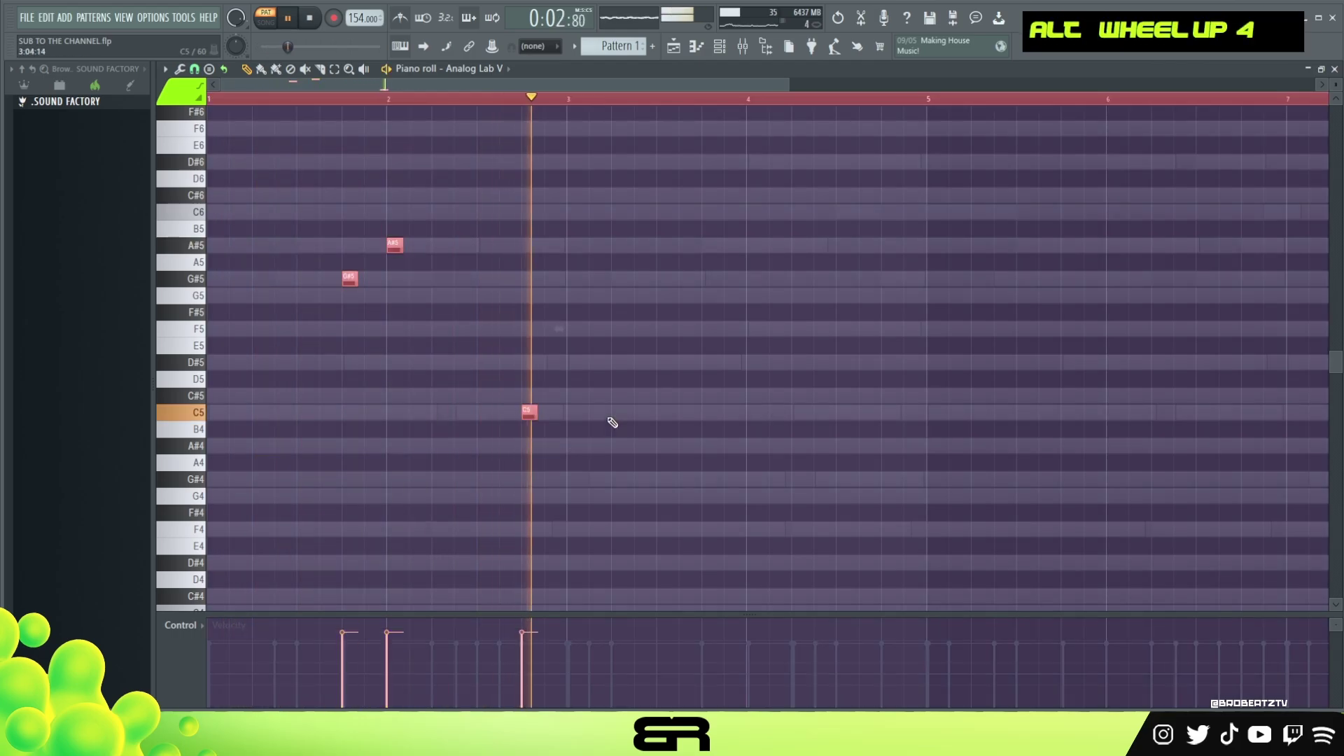
key("space")
Place short G#6 and C6 notes at steps 5 and 7 of bar 4 and play the pattern
scroll(764, 381, "up", 3)
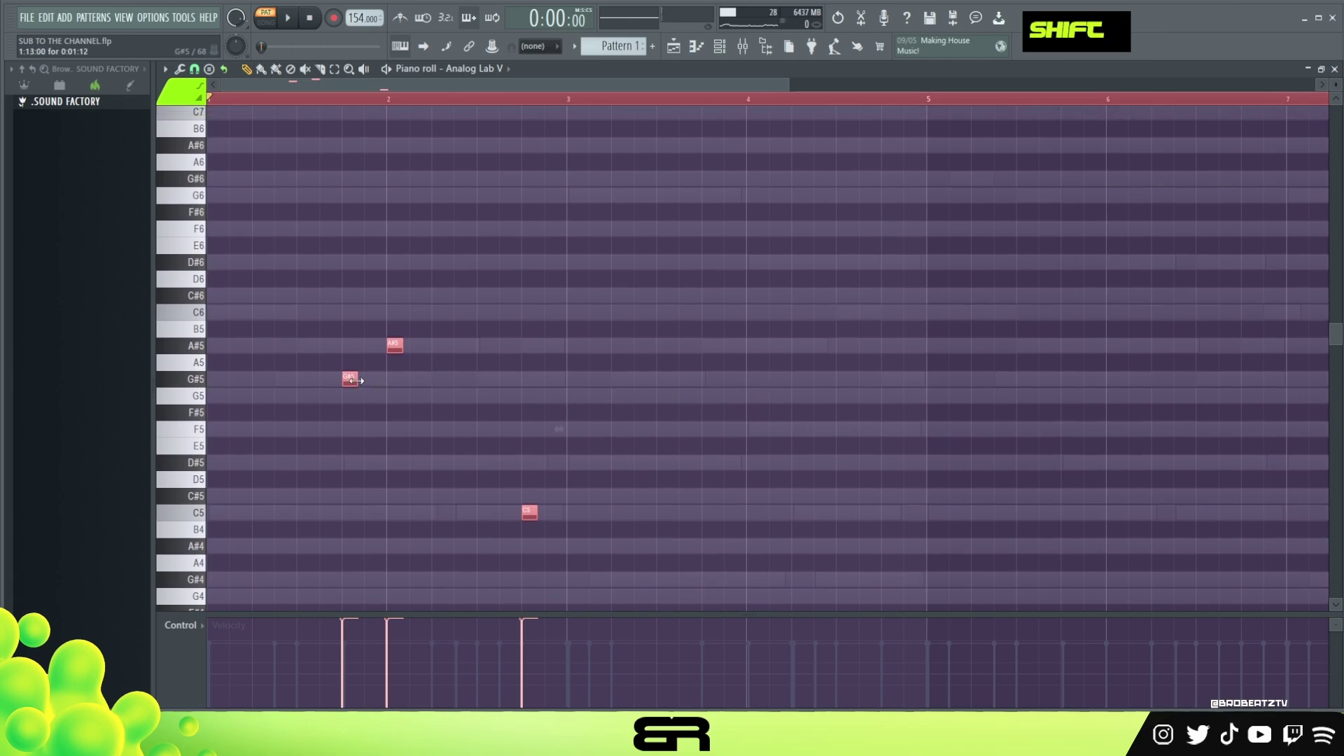
left_click_drag(353, 380, 440, 397, "shift")
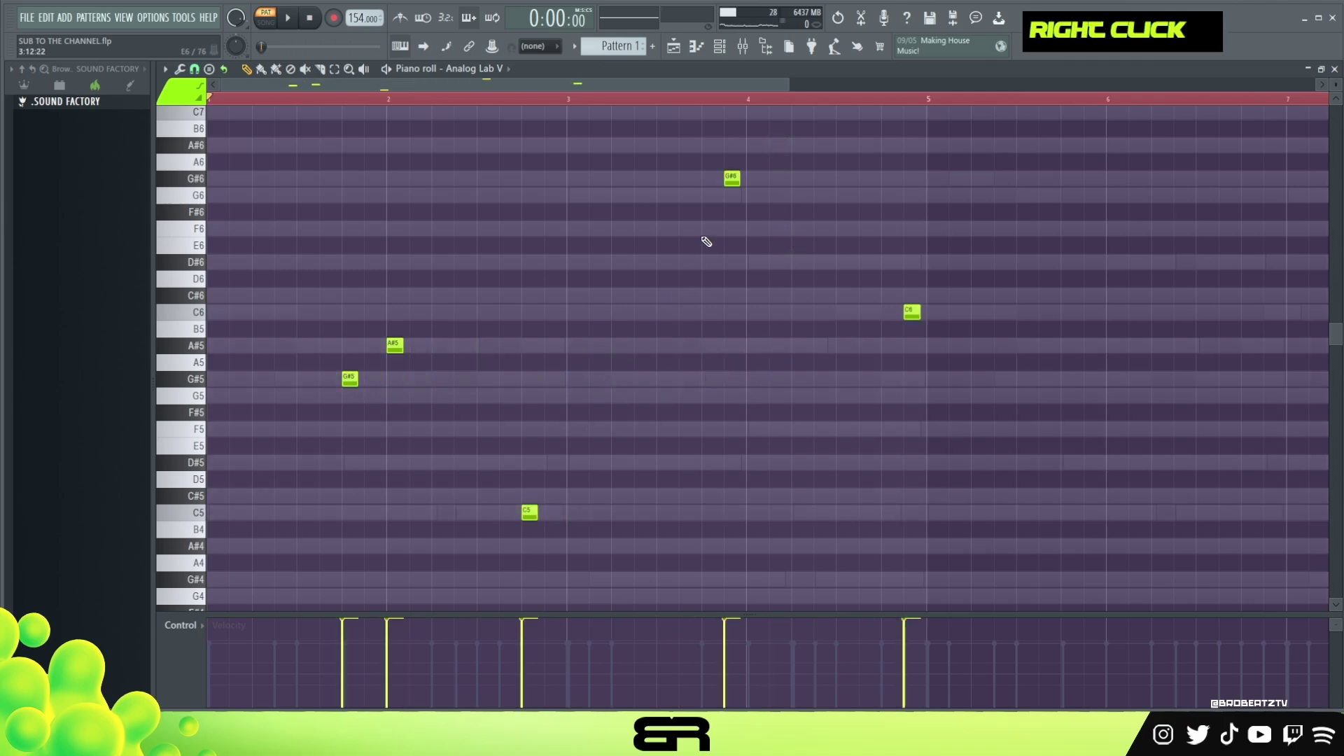
left_click_drag(712, 138, 877, 319, "ctrl")
left_click_drag(817, 369, 796, 186, "ctrl")
key("space")
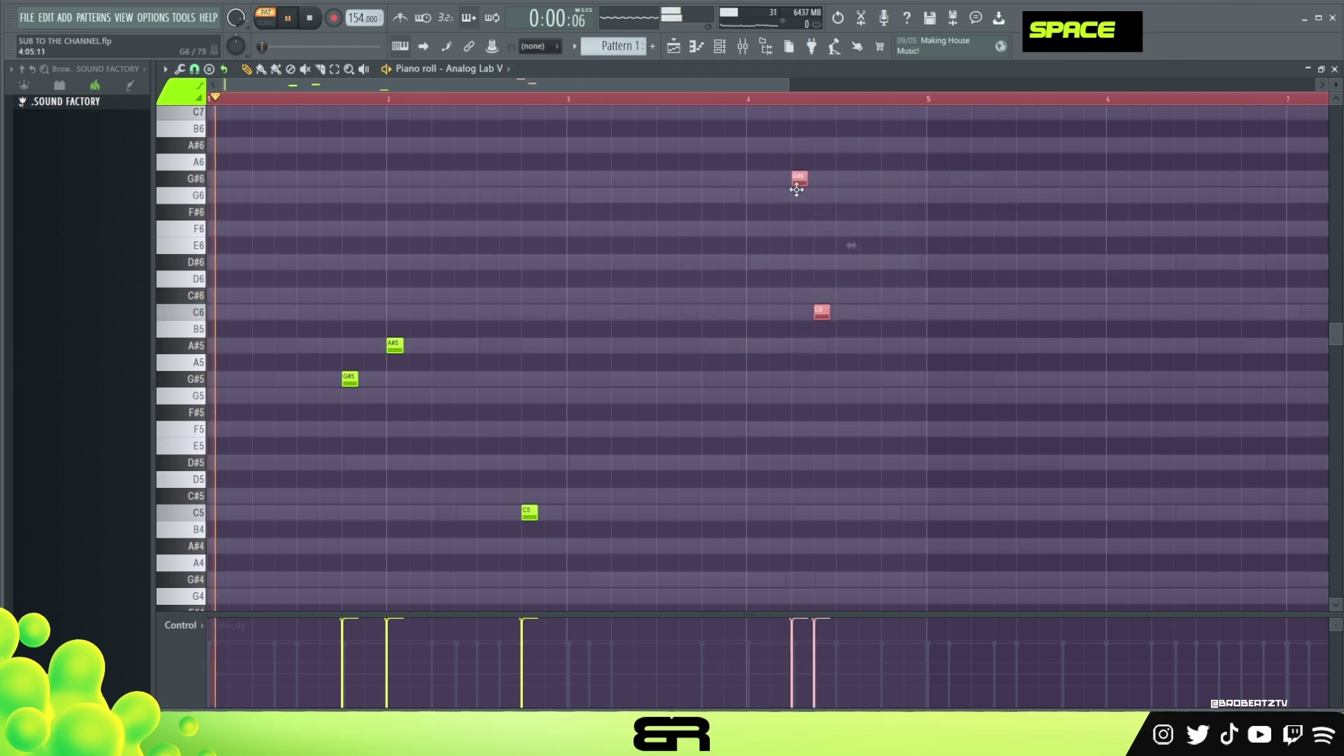
right_click(792, 244)
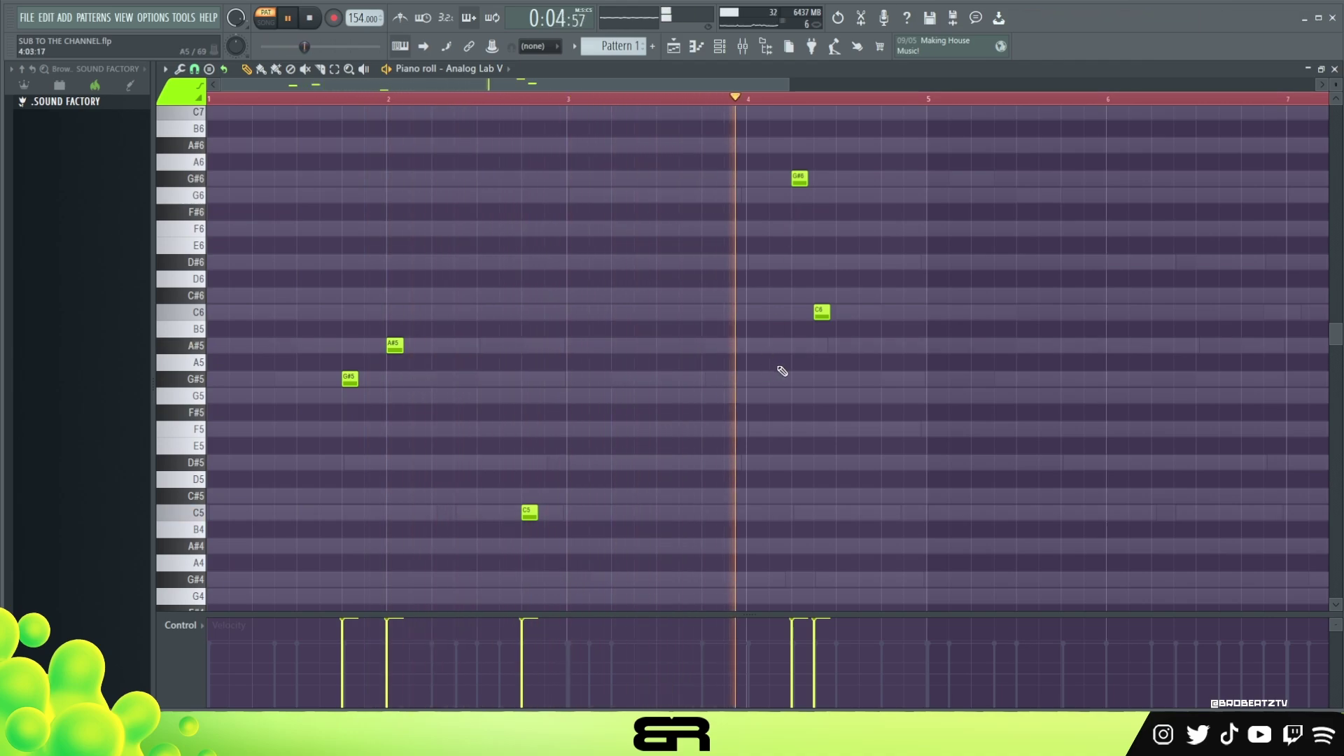
key("space")
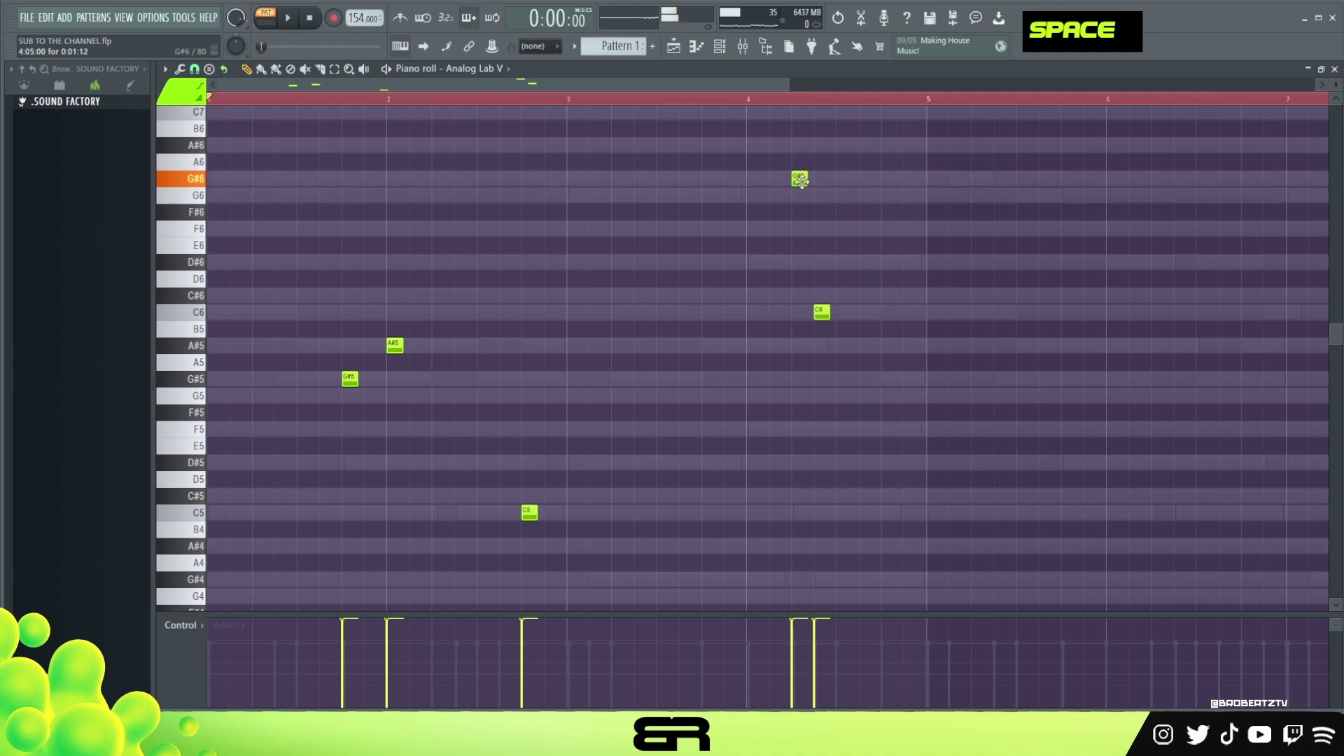
In bar 4, add a grace G6 leading into G#6 at step 5, G6 at step 7, D#6 at steps 9 and 13, and a brief C6 at step 11
left_click_drag(809, 196, 794, 198)
scroll(796, 176, "down", 3, "shift")
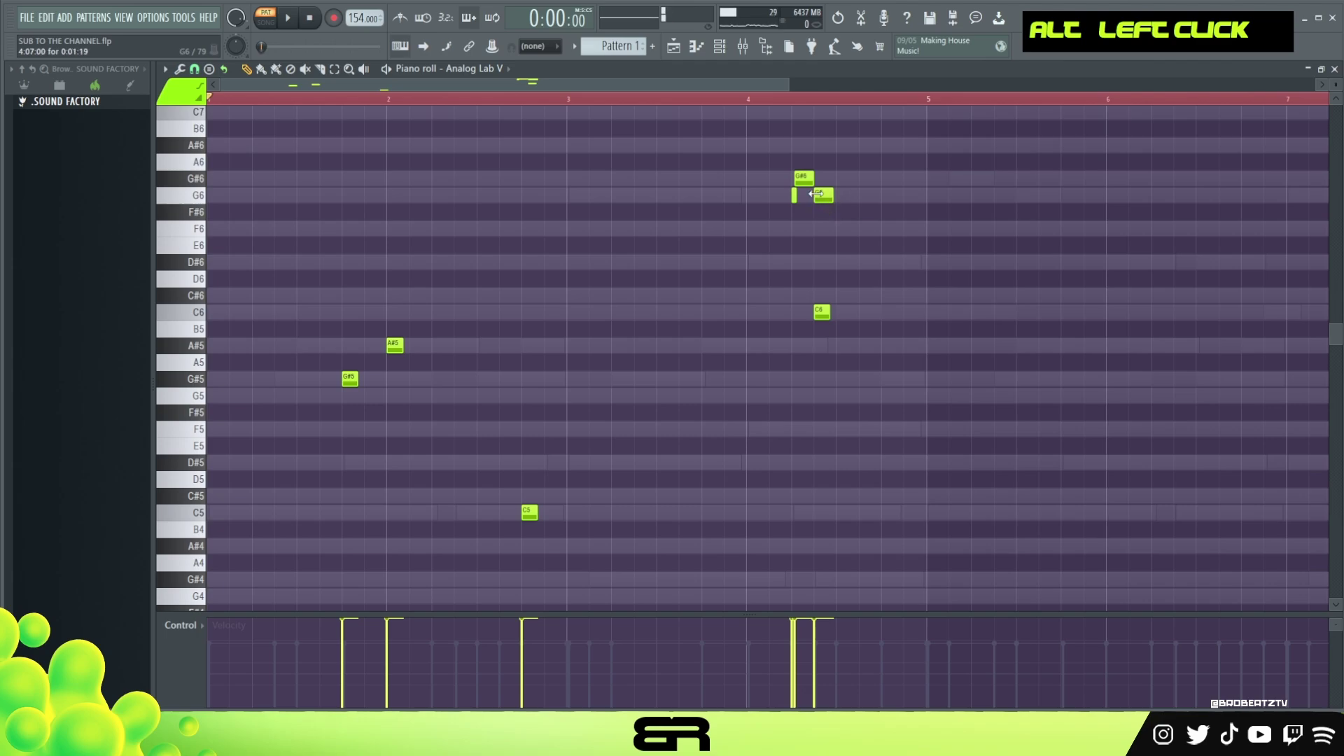
left_click(824, 196, "shift")
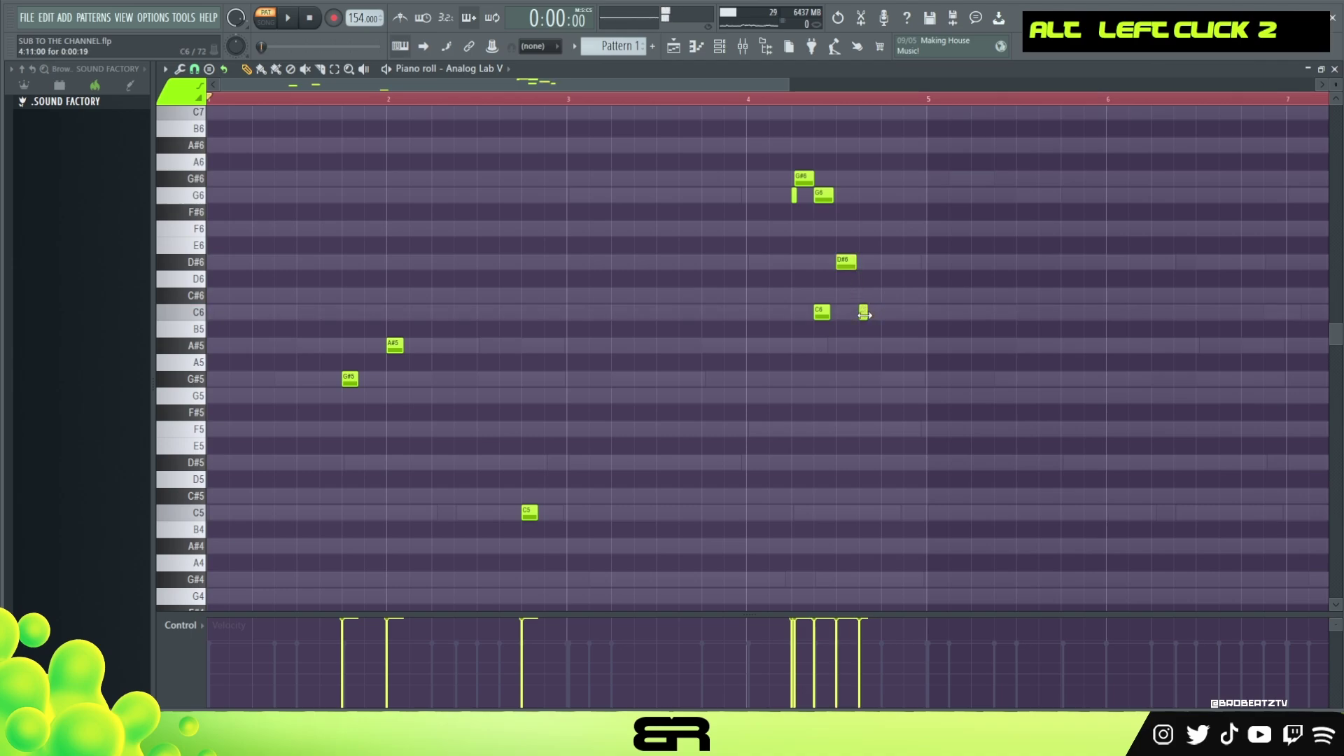
mouse_move(856, 264)
left_mouse_down()
mouse_move(881, 268)
mouse_move(869, 263)
left_mouse_up()
left_click_drag(863, 287, 864, 310)
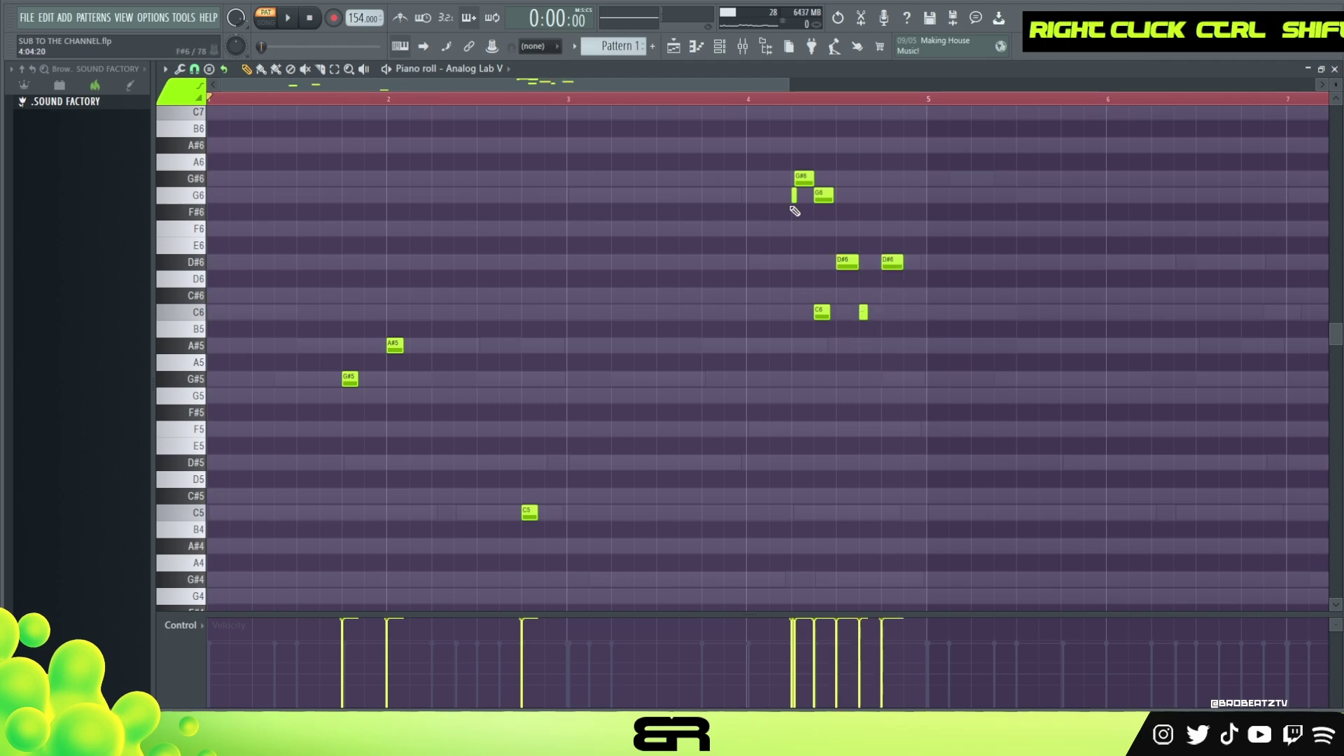
Add a short A#5 note at step 5 of bar 4, trim it together with the C6 at step 7, and play the pattern
left_click(827, 245, "ctrl")
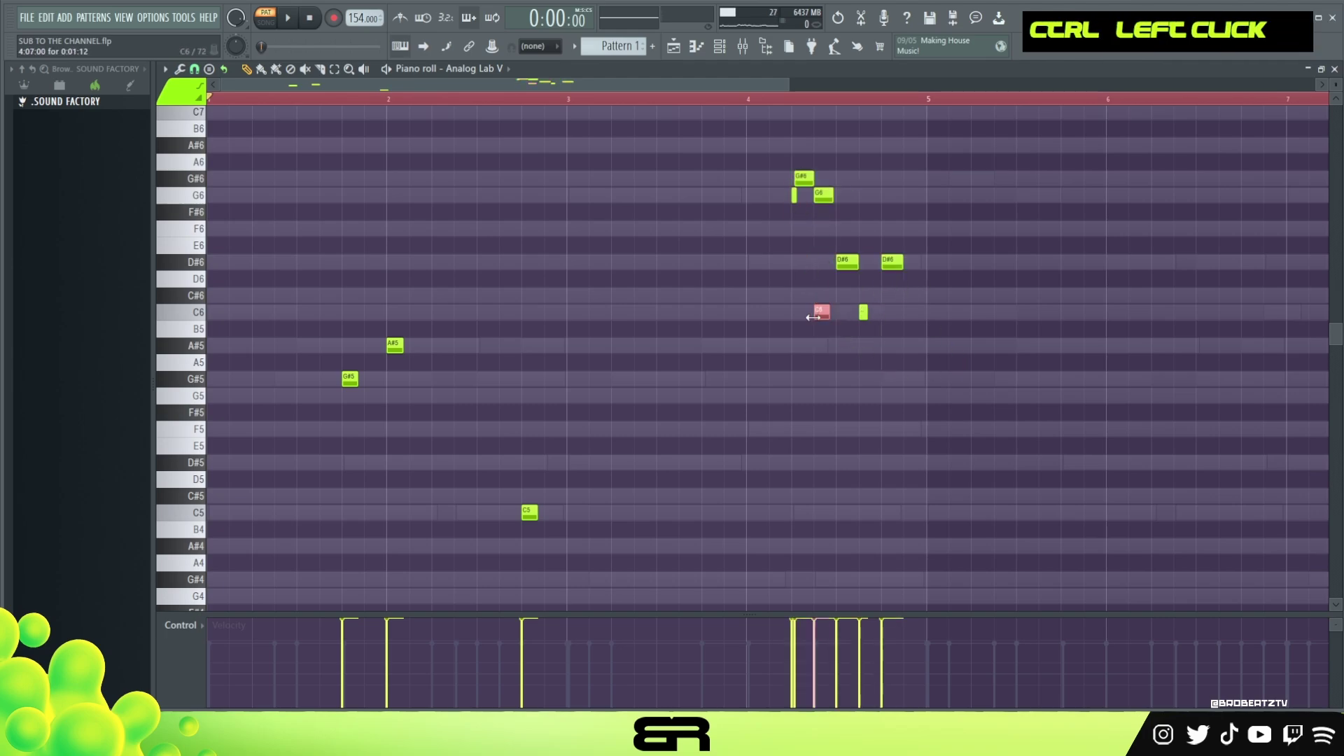
left_click_drag(870, 287, 807, 325)
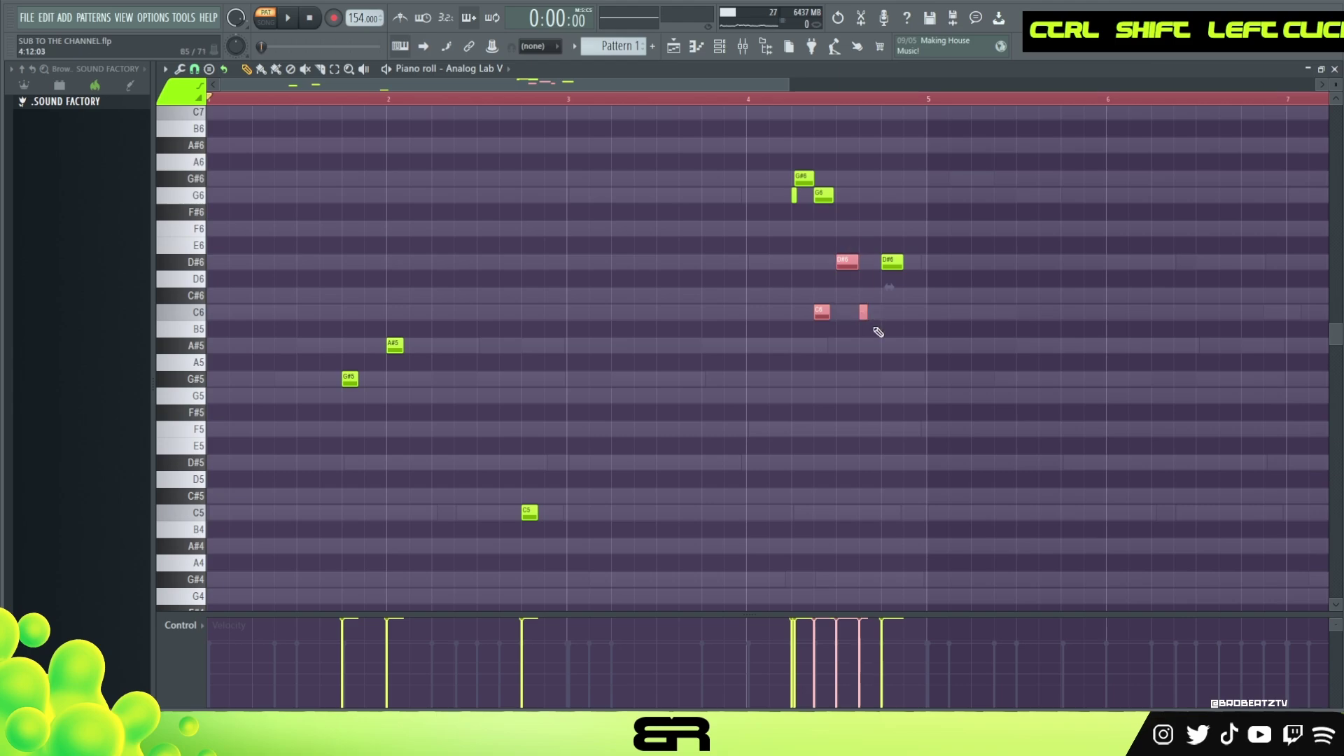
key("space")
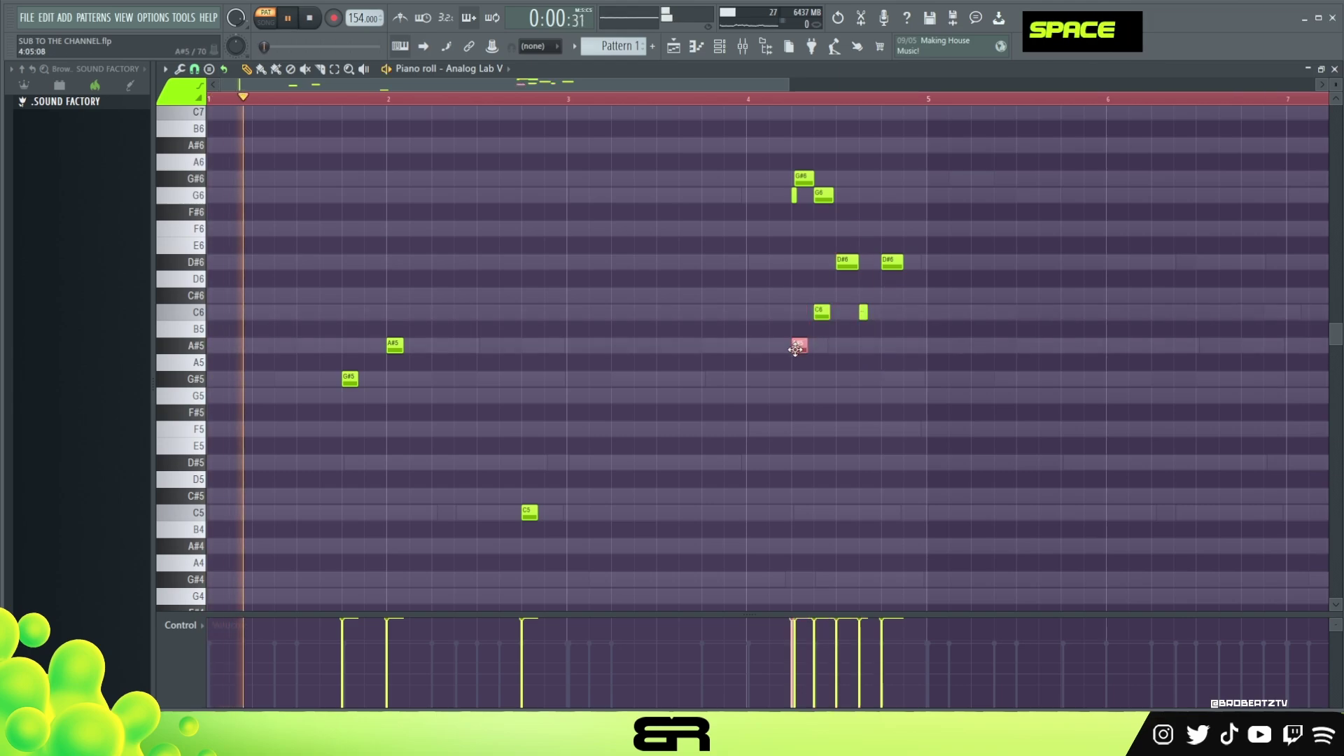
left_click_drag(786, 288, 834, 355)
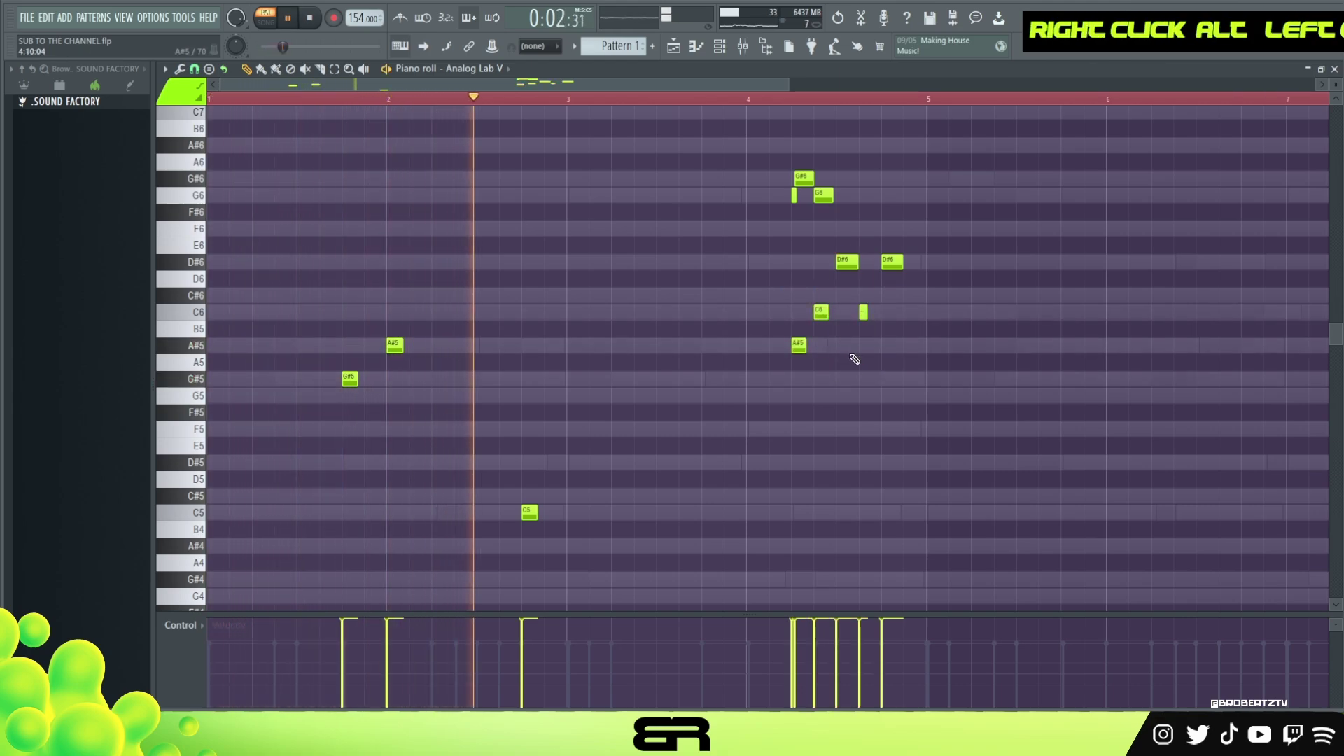
key("ctrl+d")
Trim bar 4's A#5 and step-7 C6 further, and duplicate the G#5, A#5 and C5 notes of bars 1–2 two steps later
left_click_drag(616, 553, 343, 341)
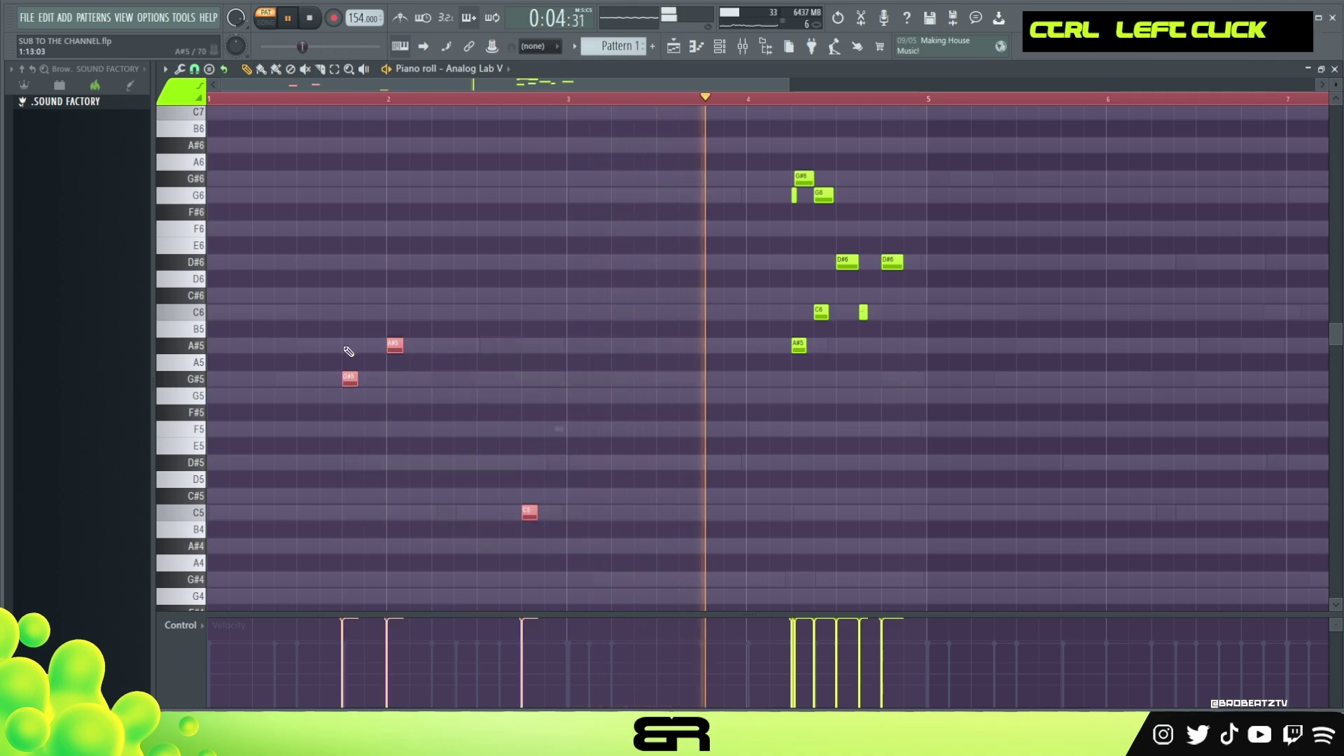
key("space")
left_click_drag(789, 297, 835, 350)
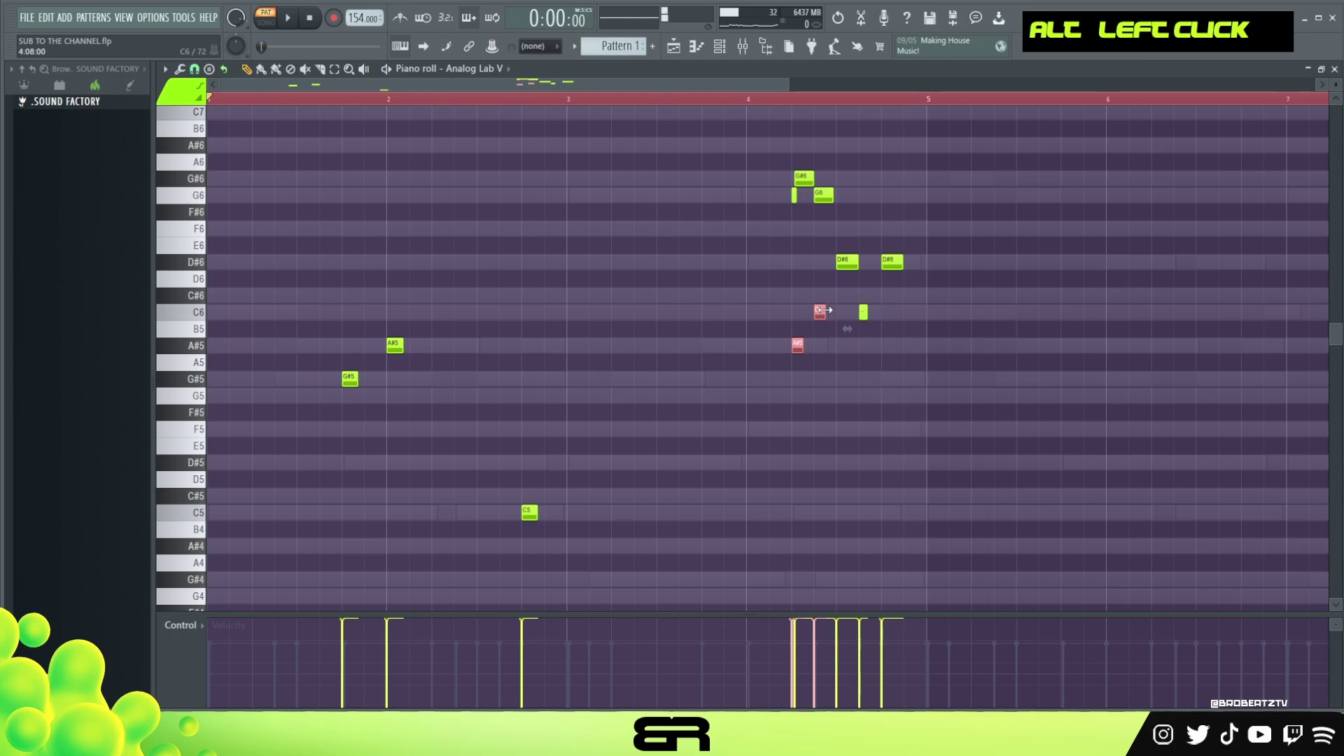
left_click_drag(308, 304, 583, 527)
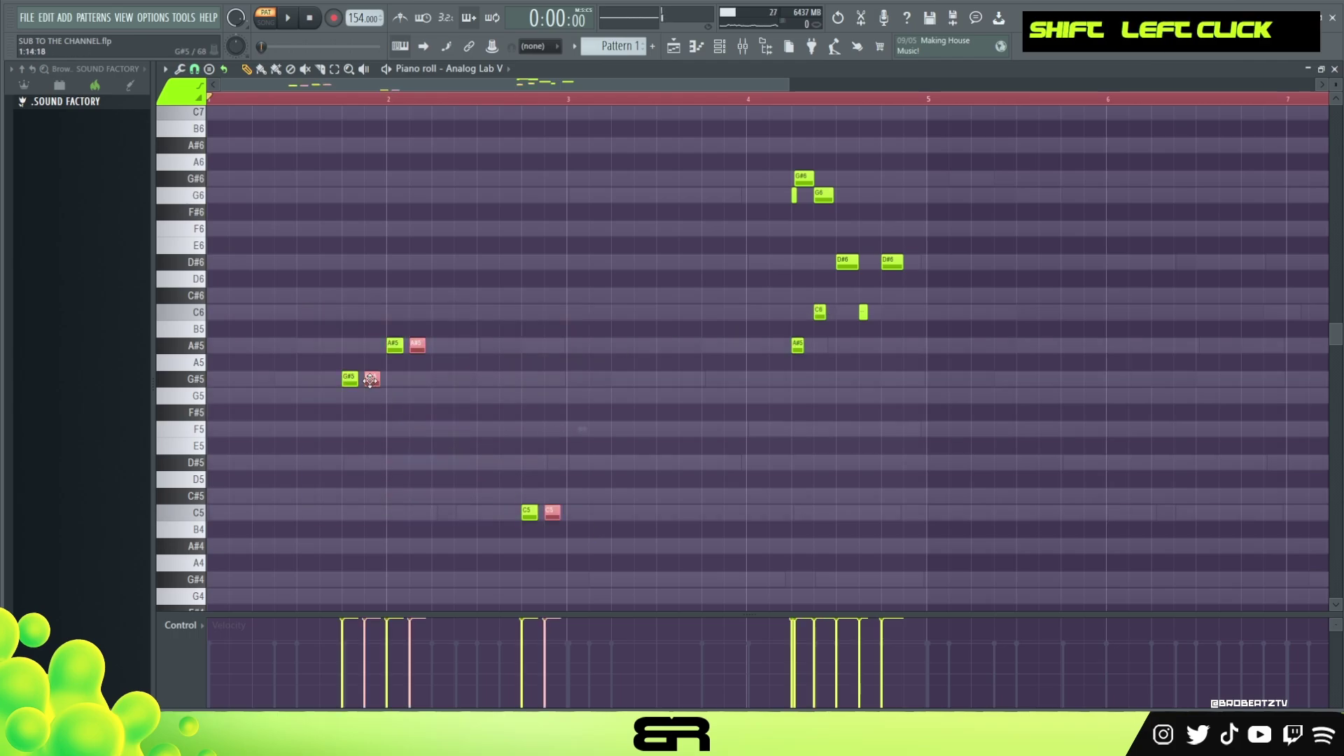
Move the duplicated G#5, A#5 and C5 notes four bars later into bars 5–6 and play the pattern
left_click_drag(1023, 400, 1060, 398)
right_click(1070, 423, "ctrl")
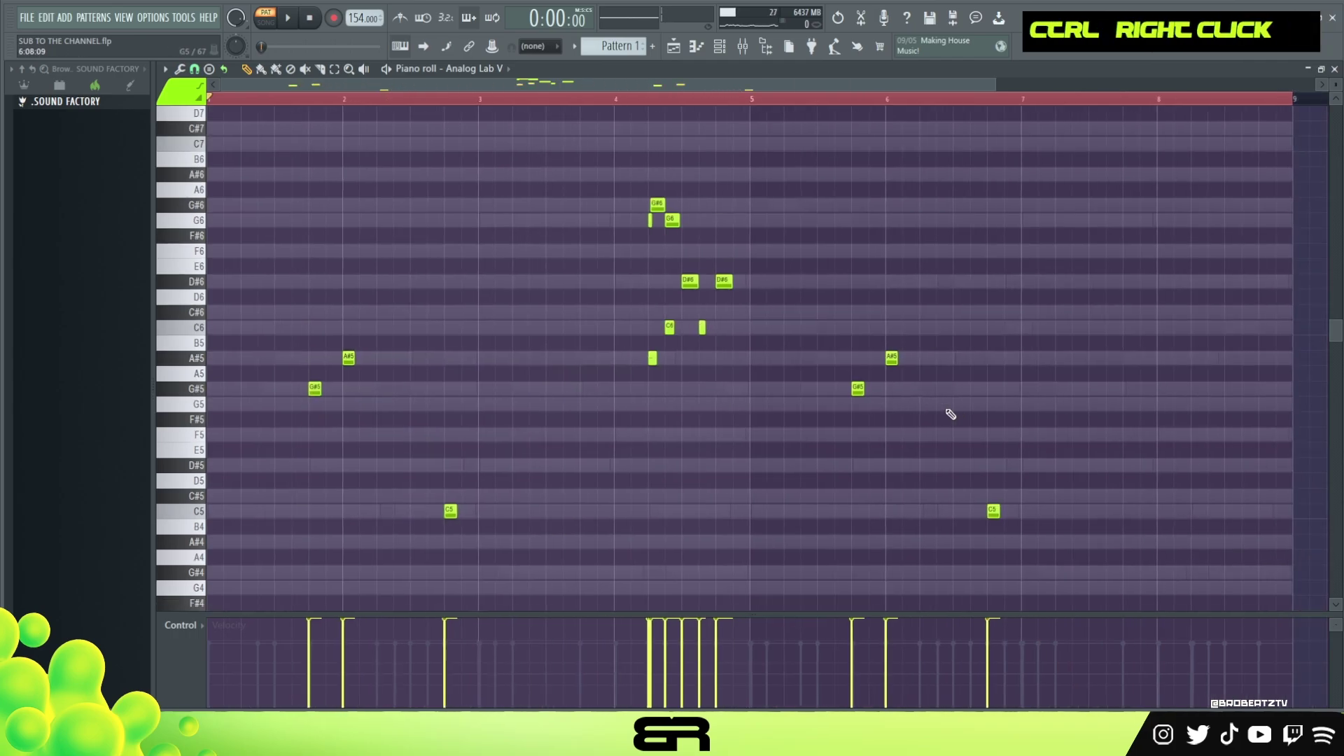
key("space")
left_click(603, 98)
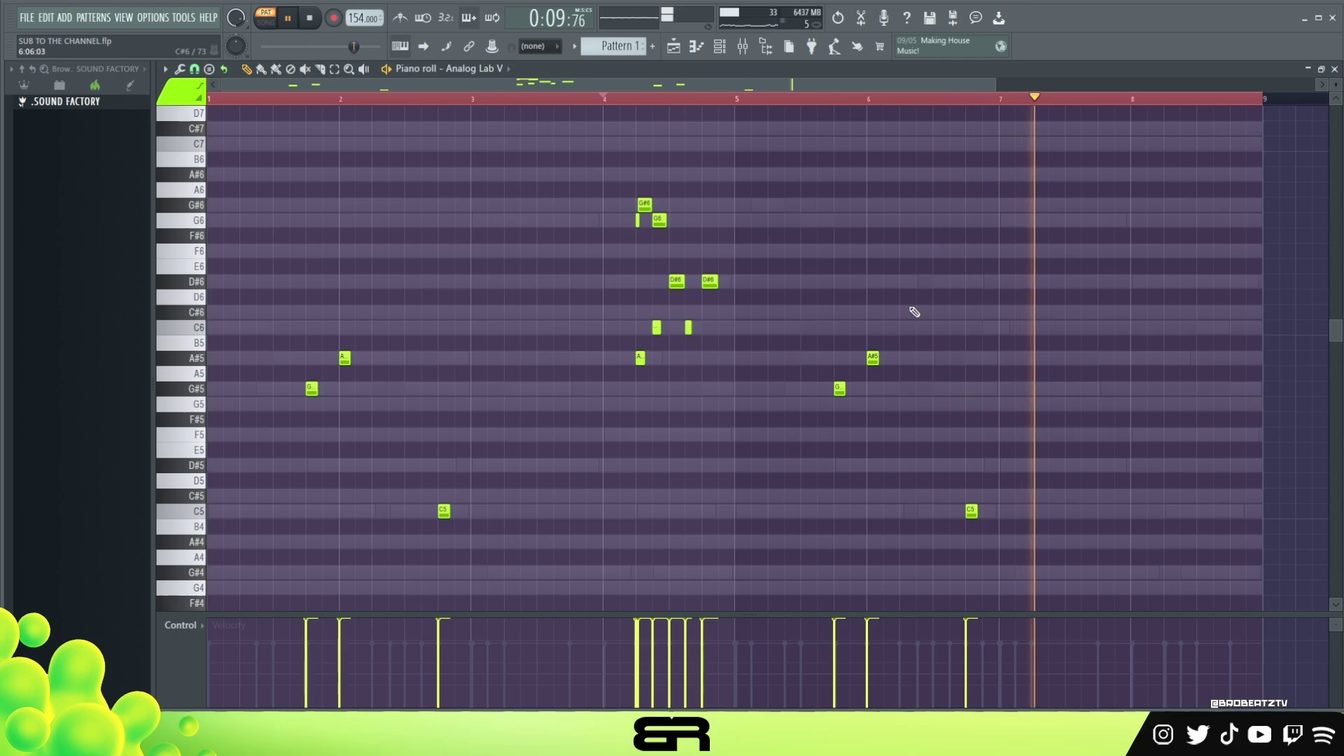
key("space")
double_click(592, 102)
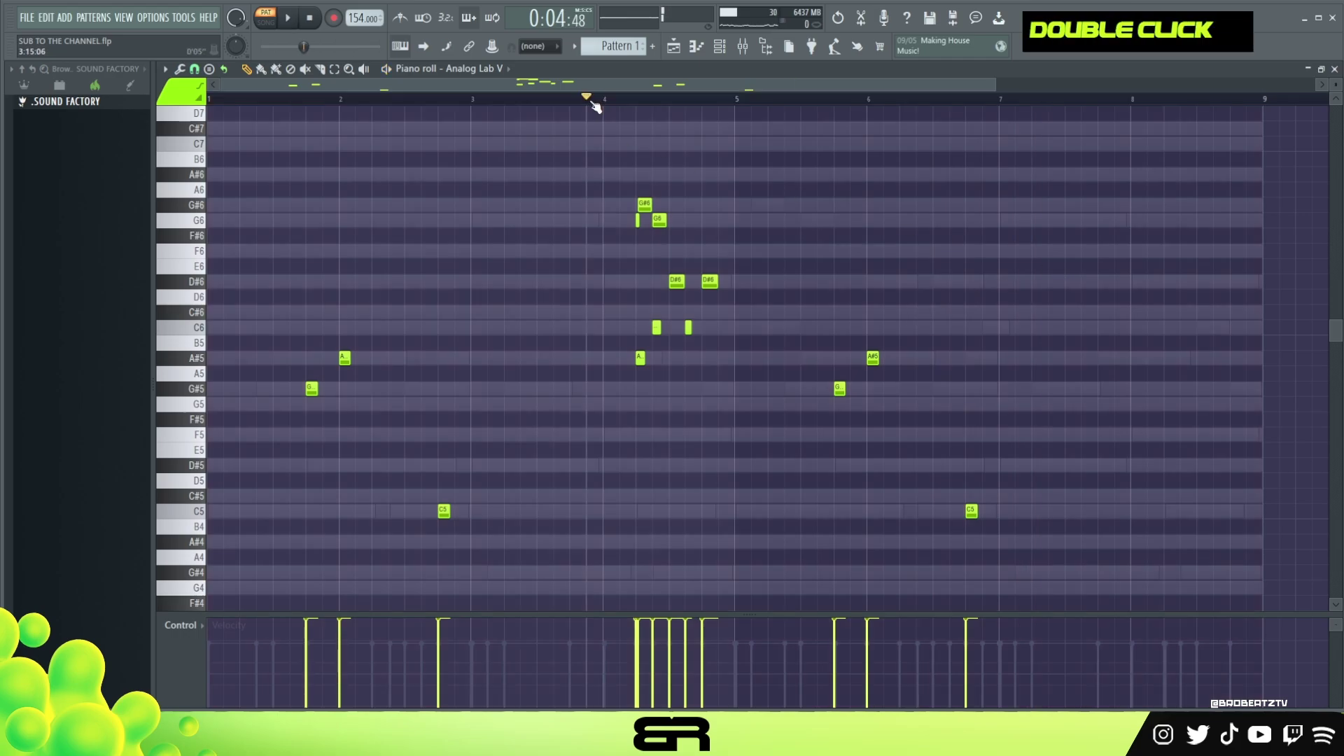
Open the Serum instrument from the channel rack, audition its BA - Thor bass sound and close it
left_click(721, 49)
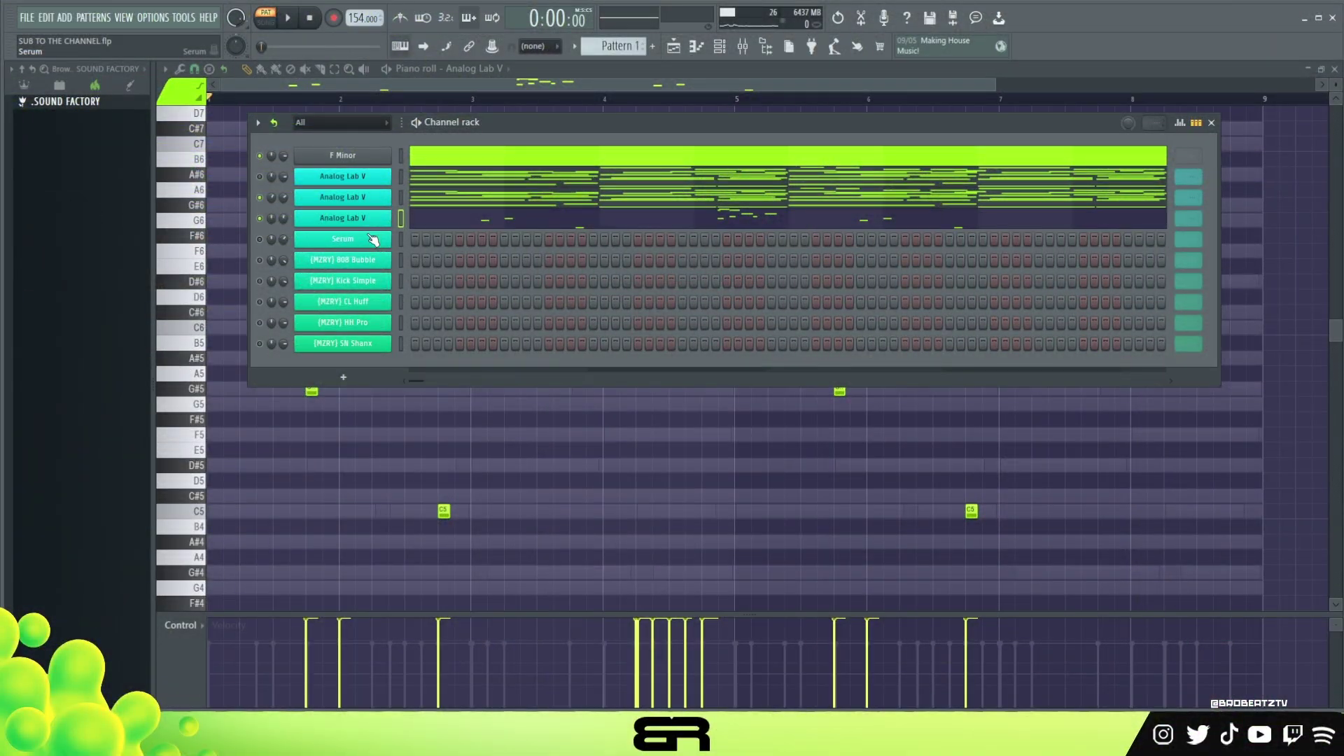
left_click(338, 221)
left_click(1093, 88)
left_click(385, 242)
left_click_drag(587, 115, 602, 96)
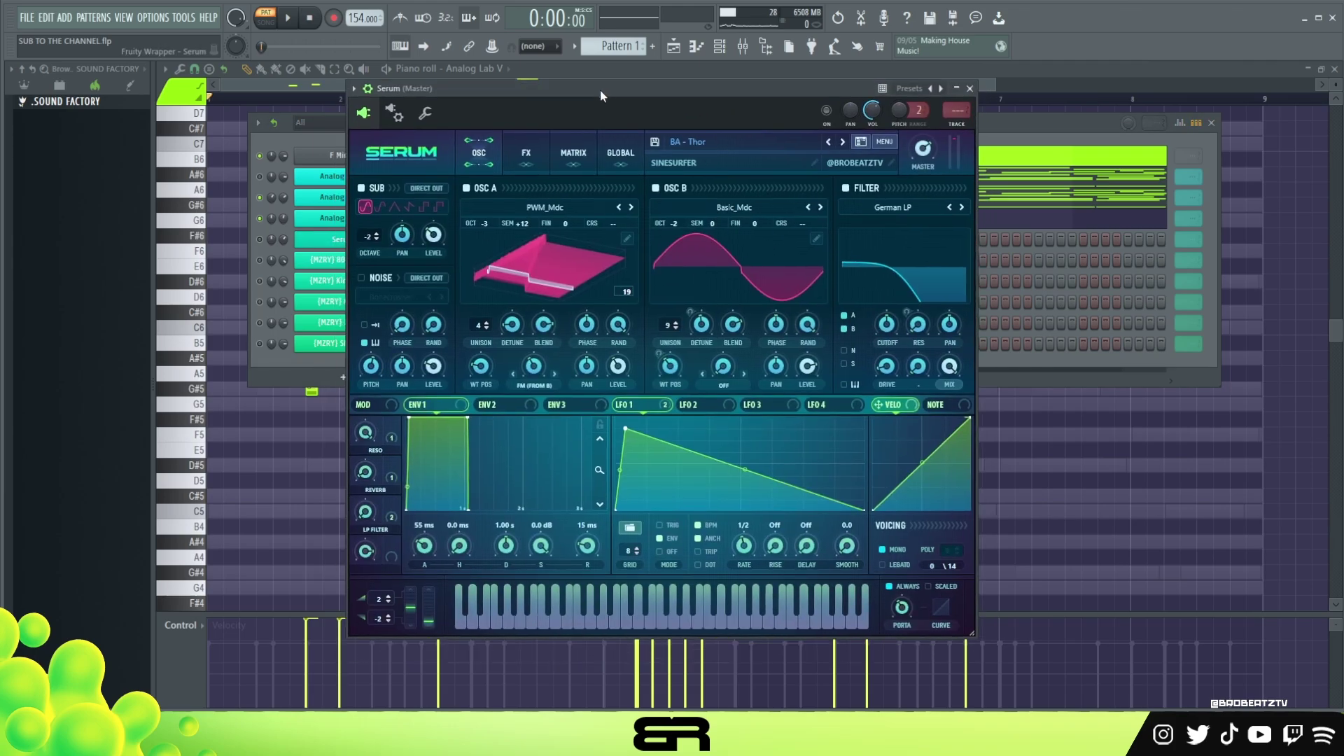
key("v")
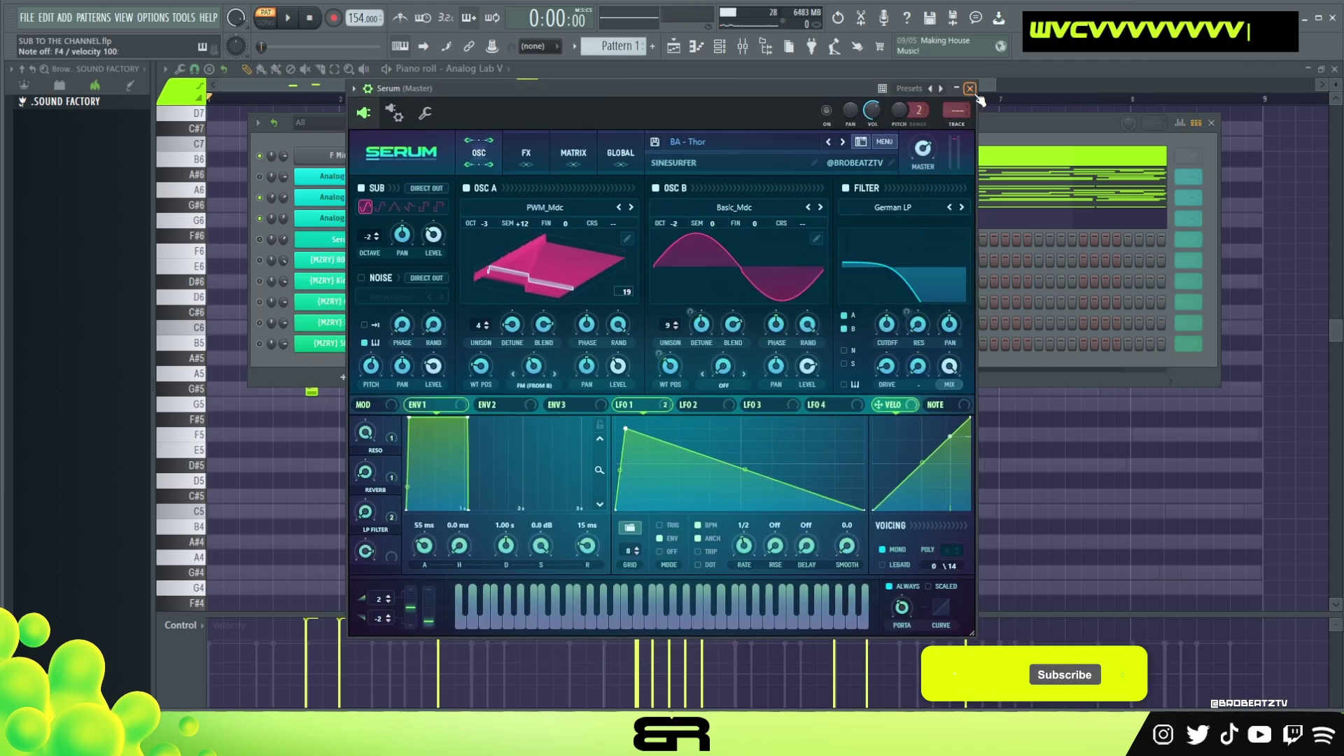
left_click(971, 89)
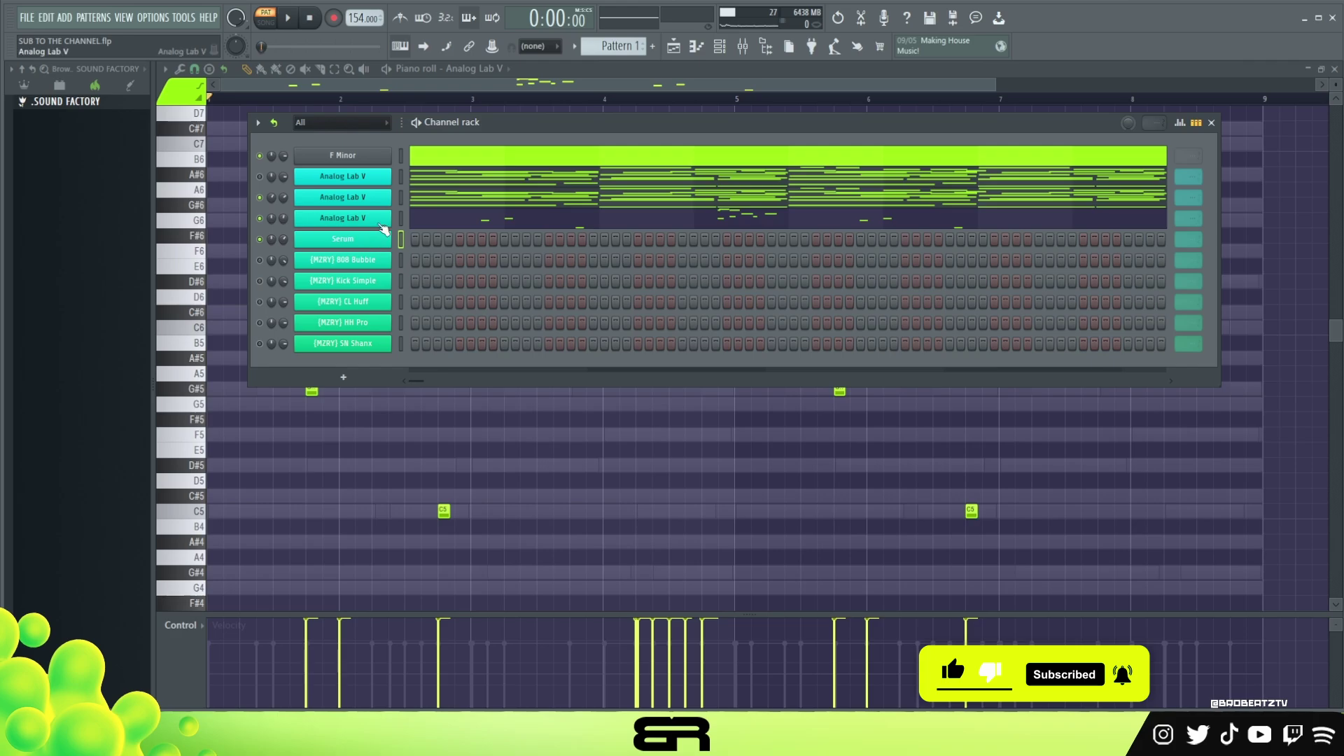
Copy the low F3, G#3 and two C#3 notes of bars 1–4 from the first Analog Lab V channel to the Serum channel
left_click(460, 177)
scroll(476, 329, "down", 8)
left_click_drag(341, 368, 667, 535, "ctrl")
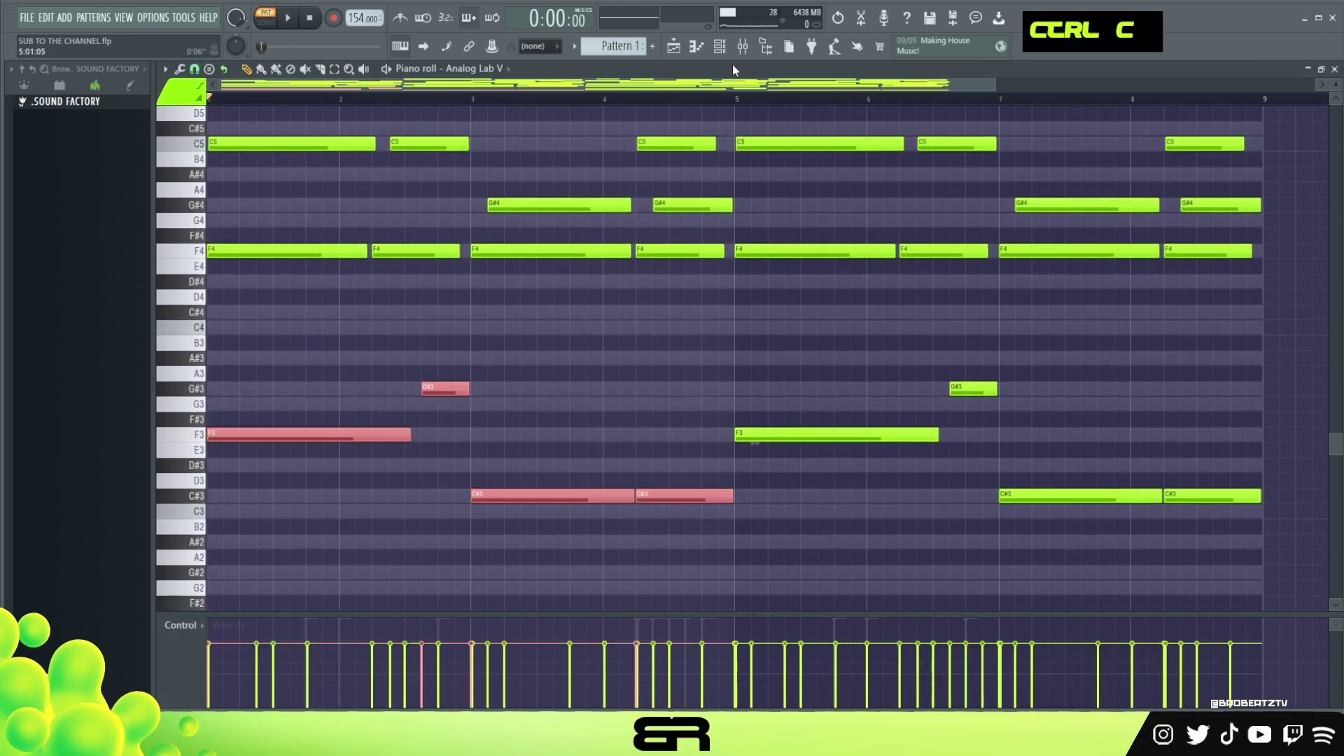
left_click(720, 46)
right_click(396, 233)
left_click(409, 238)
Delete the second C#3 in bar 4 of the Serum part and extend the first C#3 until late in bar 4
right_click(488, 429)
left_click(664, 502, "alt")
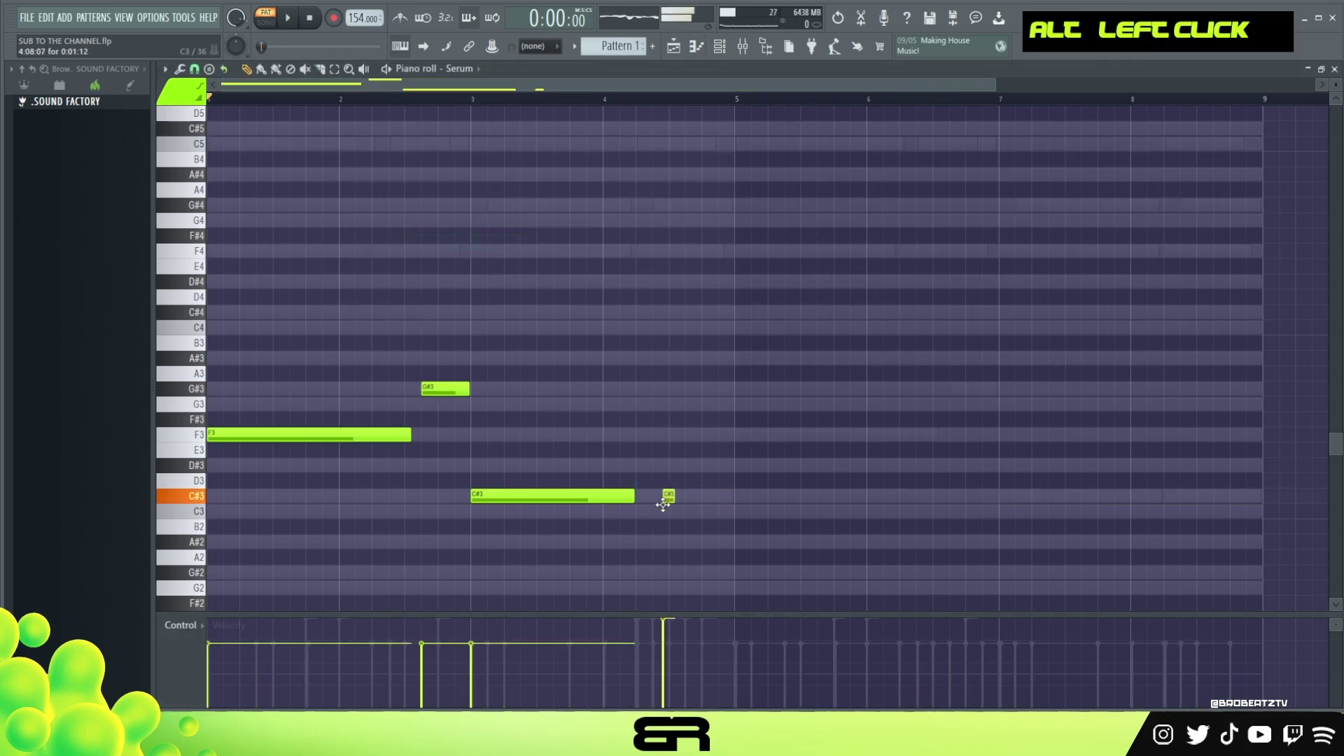
left_click_drag(630, 500, 694, 507)
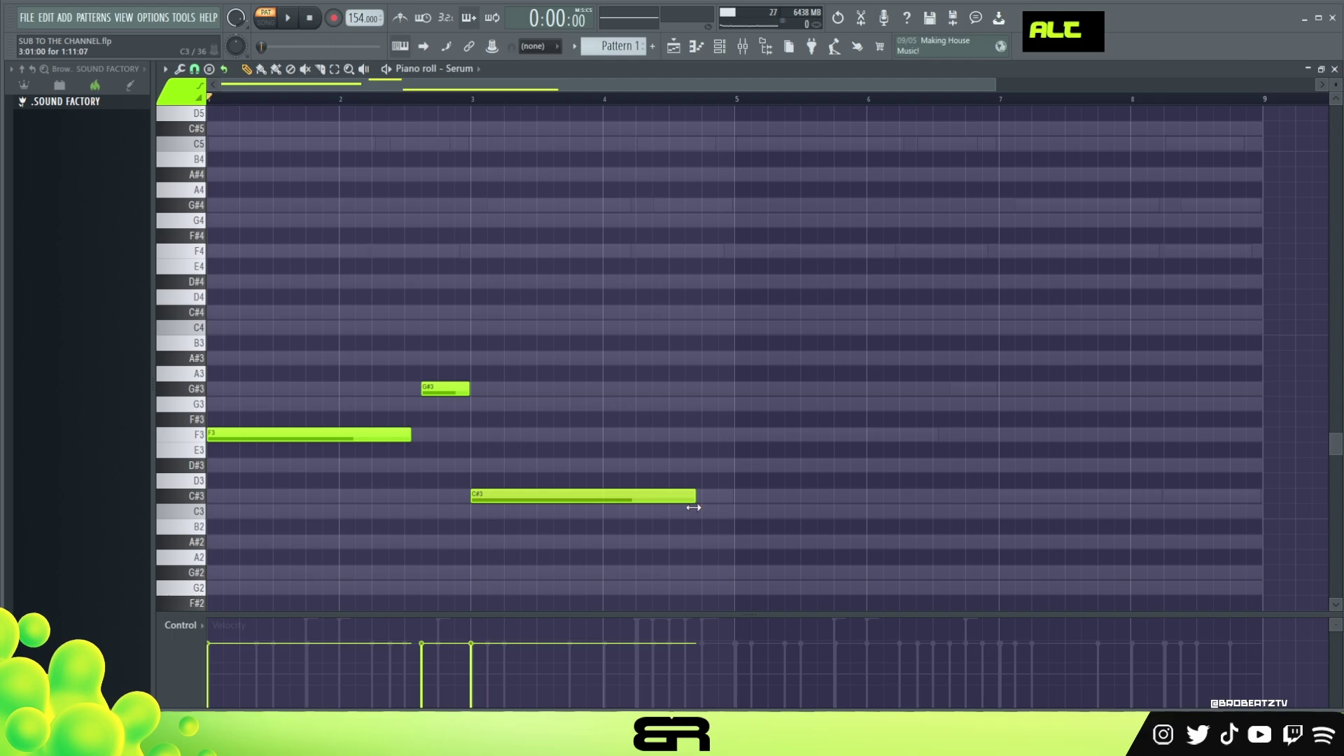
Transpose all Serum notes up one octave, lengthen the C#4 slightly and play the pattern
key("space")
key("ctrl+a")
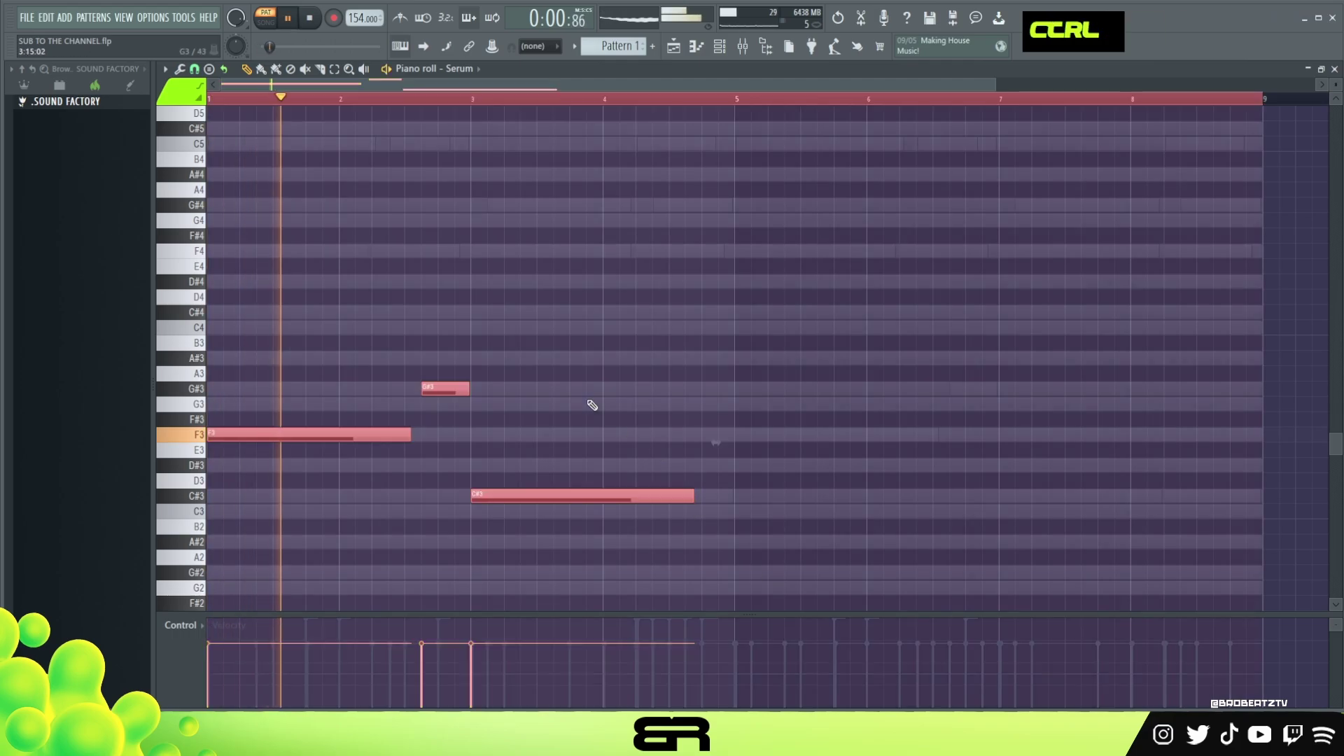
key("ctrl+Up")
right_click(600, 249)
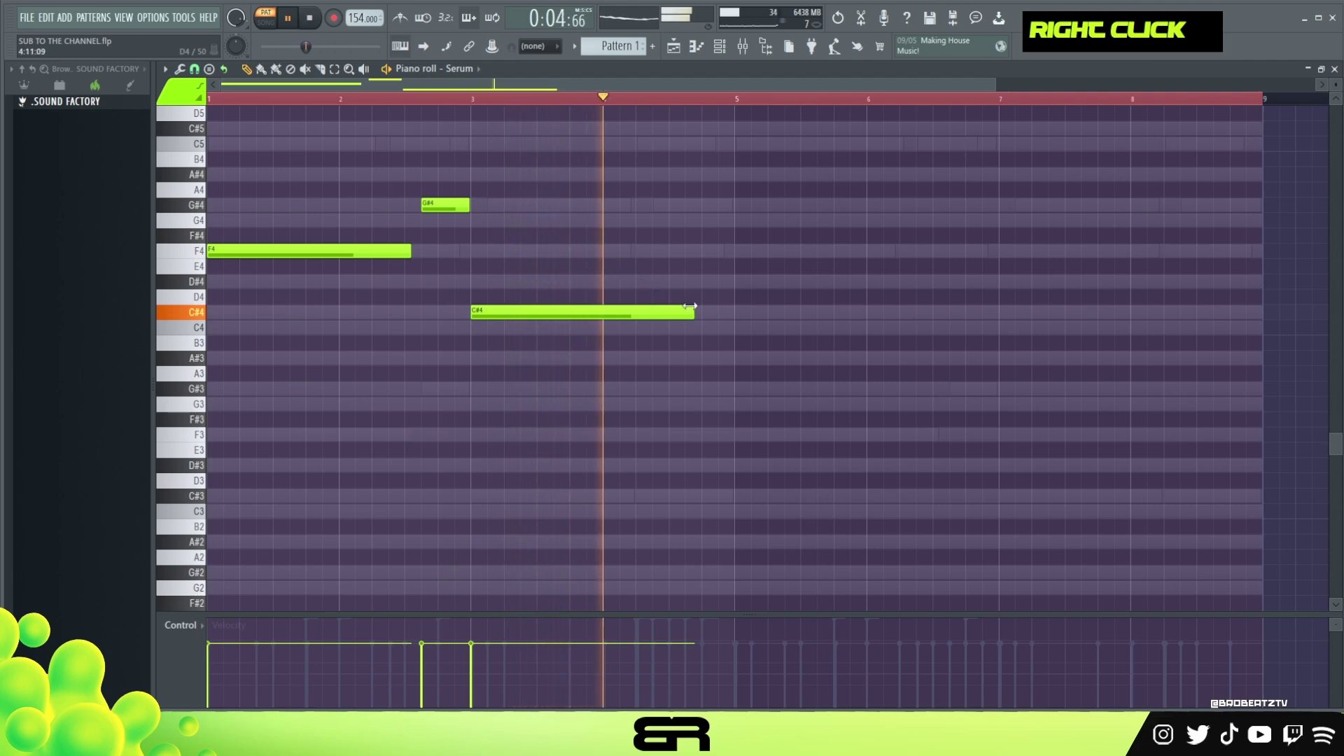
left_click_drag(696, 315, 700, 315)
key("space")
Duplicate the Serum notes of bars 1–4 into bars 5–8 and play the full pattern
left_click_drag(706, 361, 223, 160)
left_click_drag(235, 250, 765, 271)
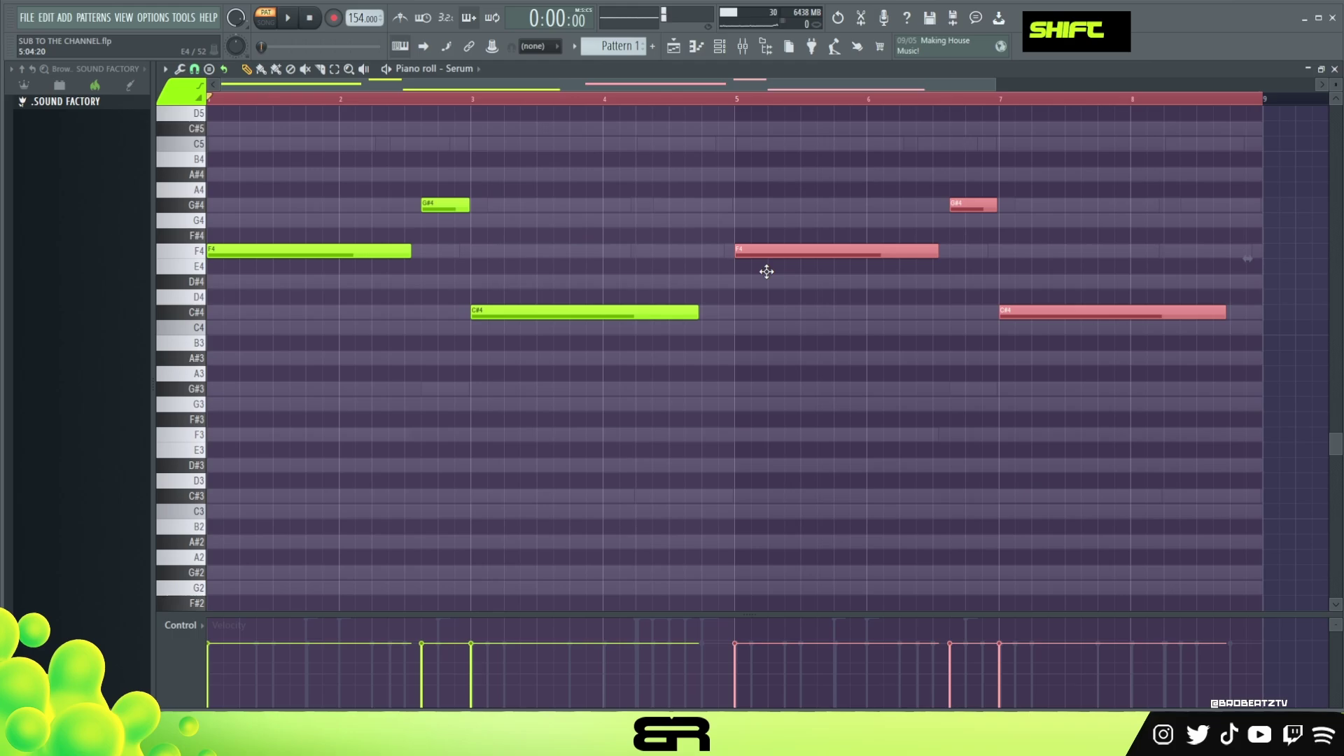
right_click(765, 270)
left_click(697, 46)
key("space")
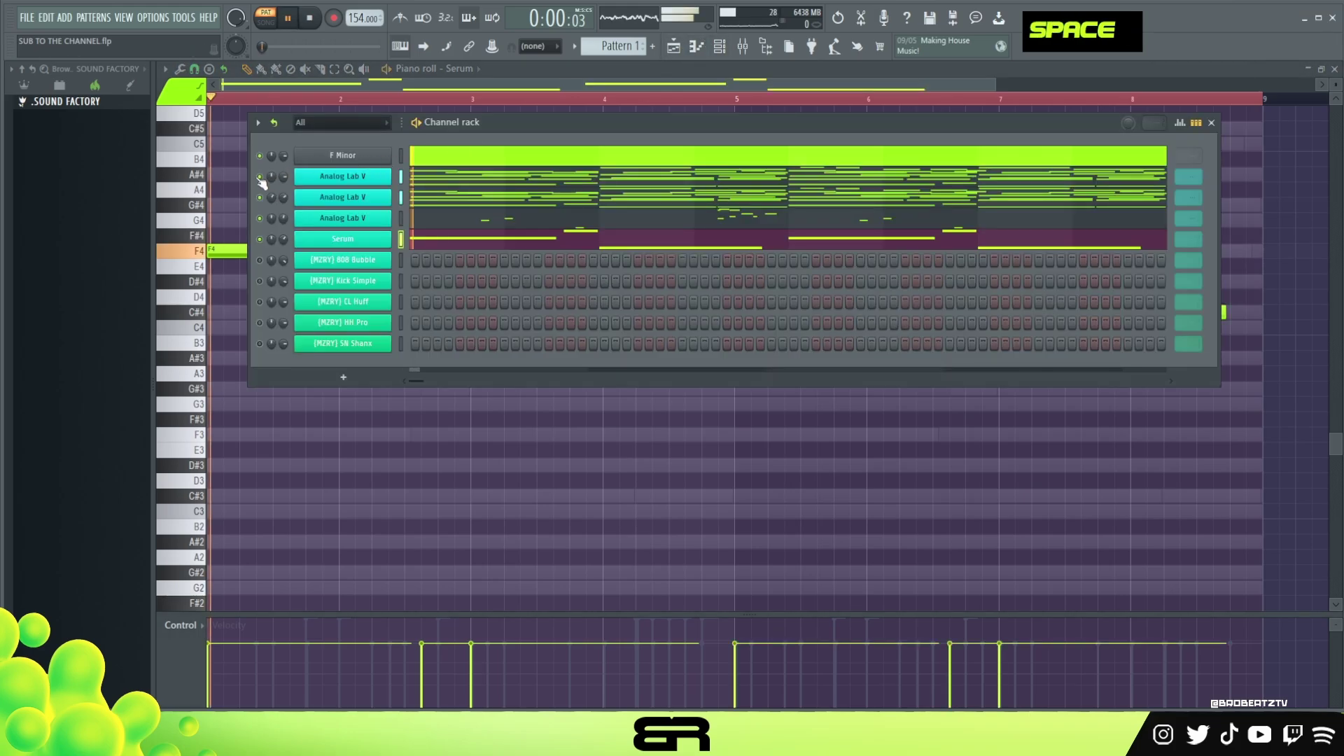
right_click(505, 454)
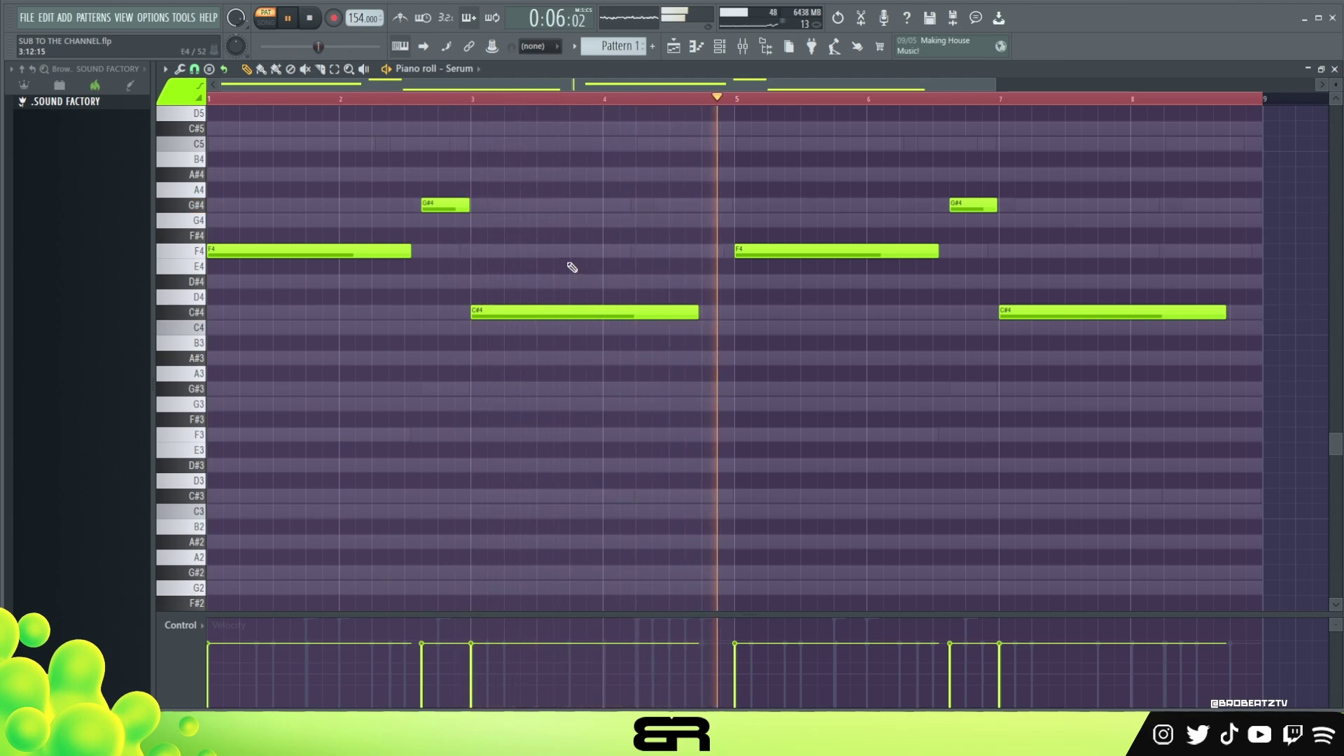
key("space")
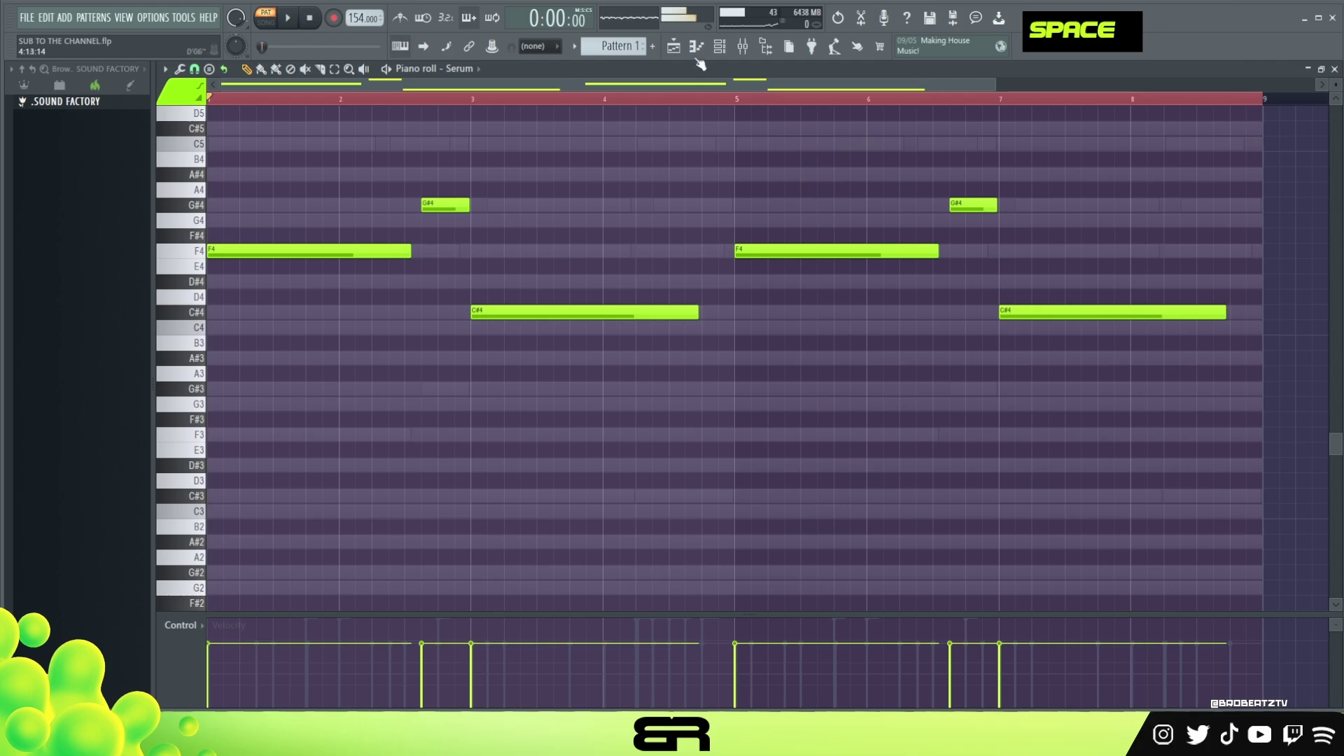
Copy the Serum channel's notes to the 808 Bubble channel
left_click(720, 49)
right_click(386, 244)
left_click(560, 255)
right_click(390, 260)
left_click(560, 287)
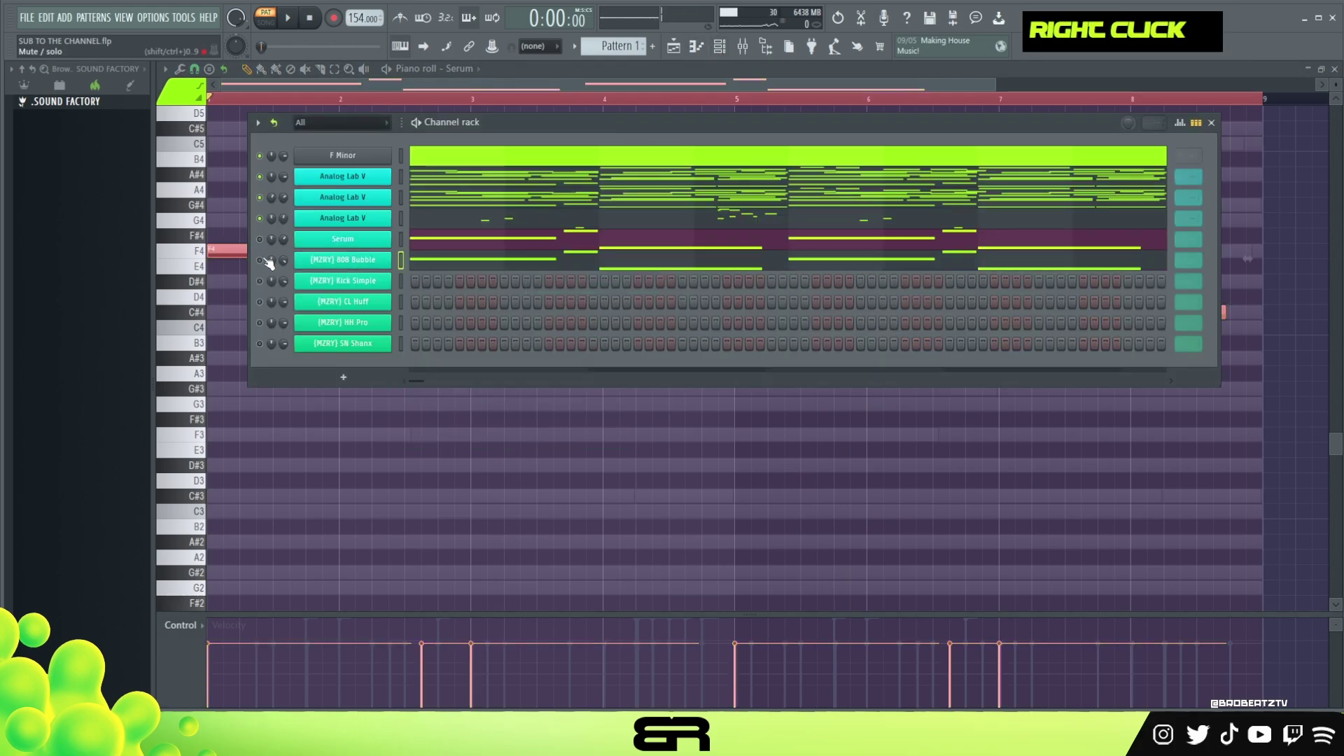
Discard the lengths of all 808 Bubble notes to make them short hits, and clear the time selection
double_click(423, 272)
key("ctrl+a")
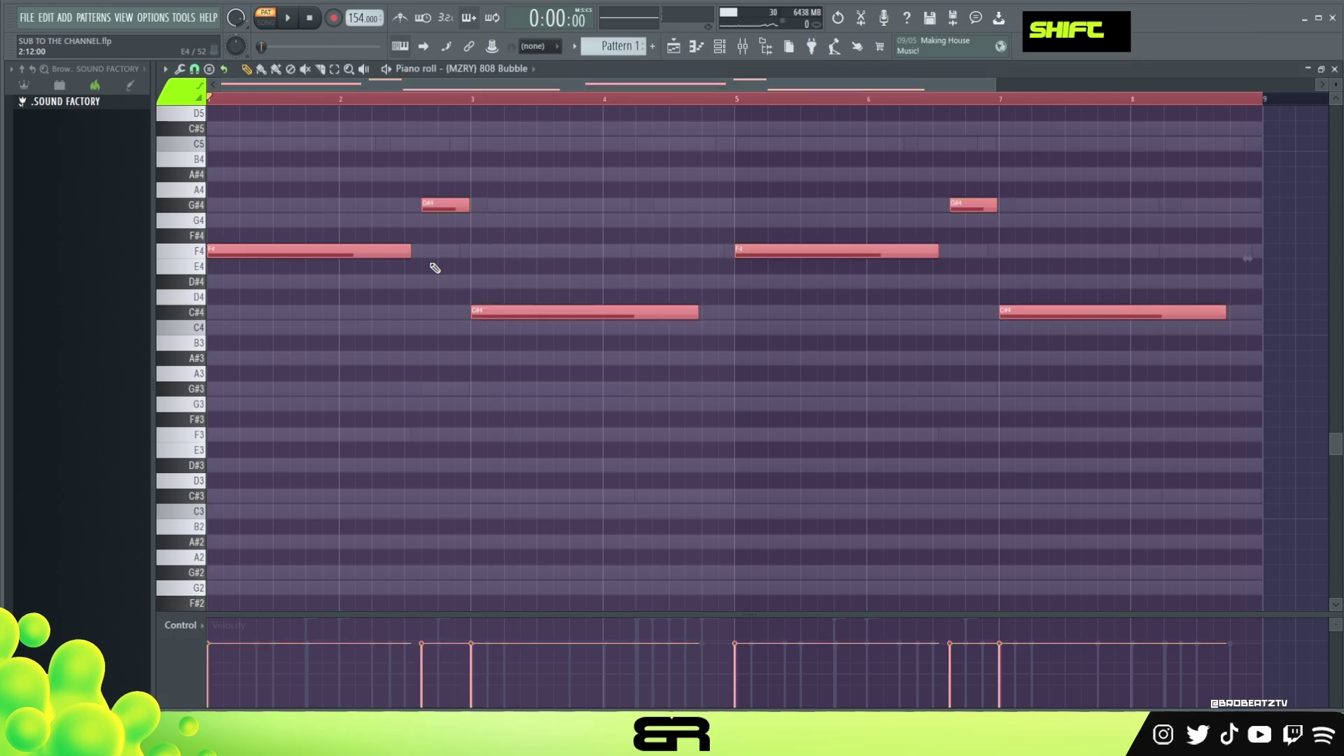
key("shift+d")
scroll(385, 258, "up", 3)
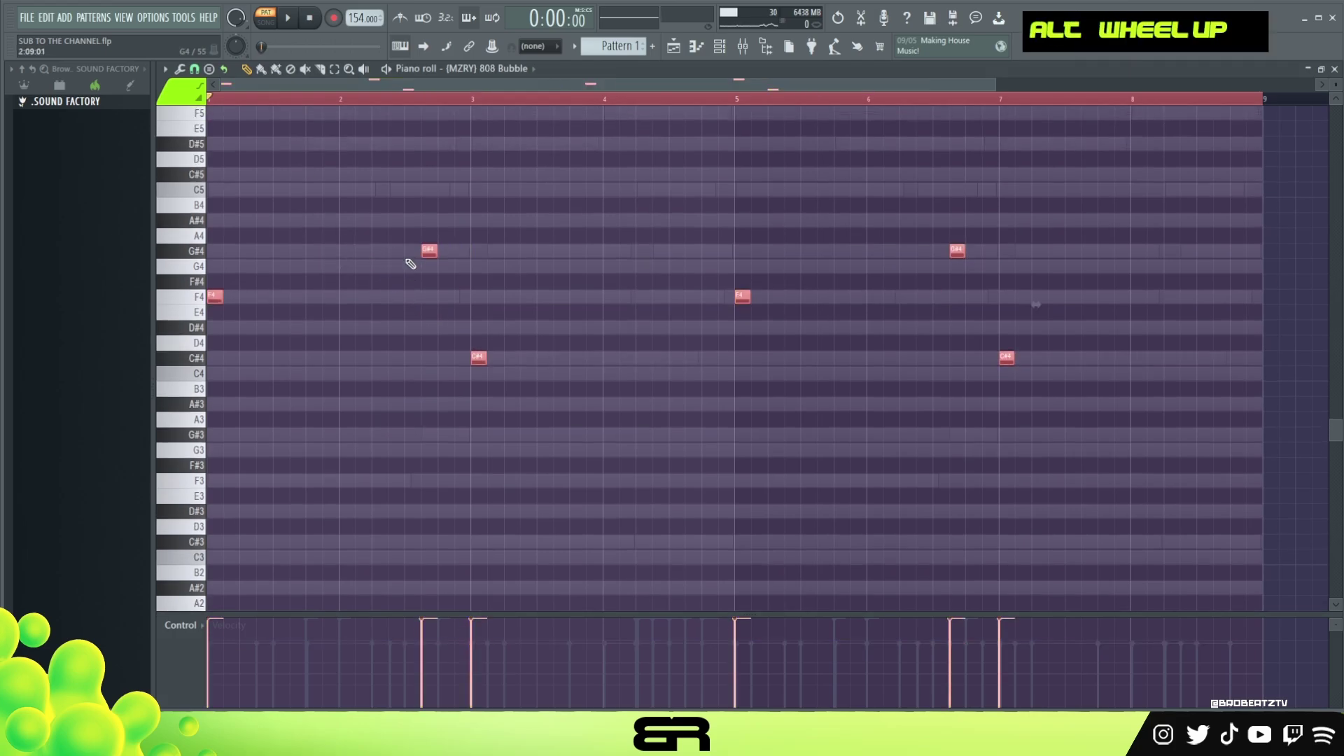
scroll(357, 105, "up", 3)
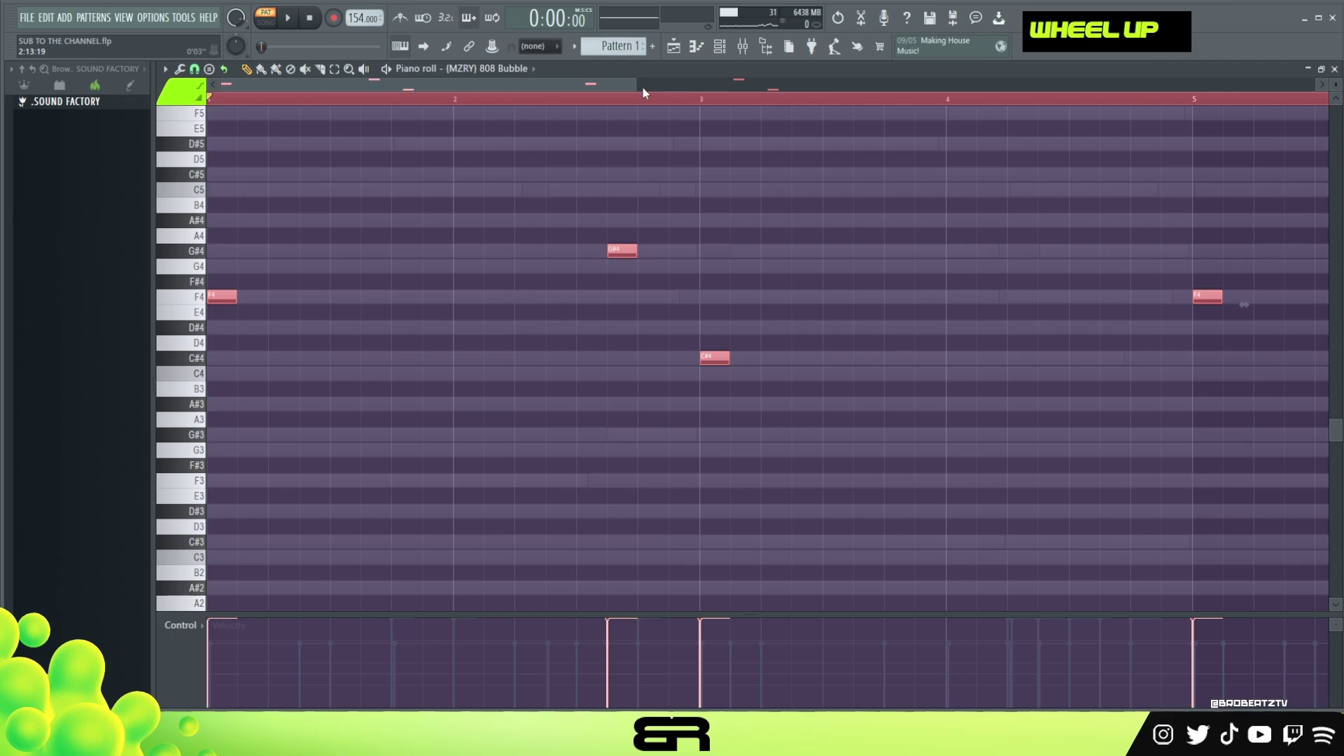
left_click_drag(637, 86, 852, 86)
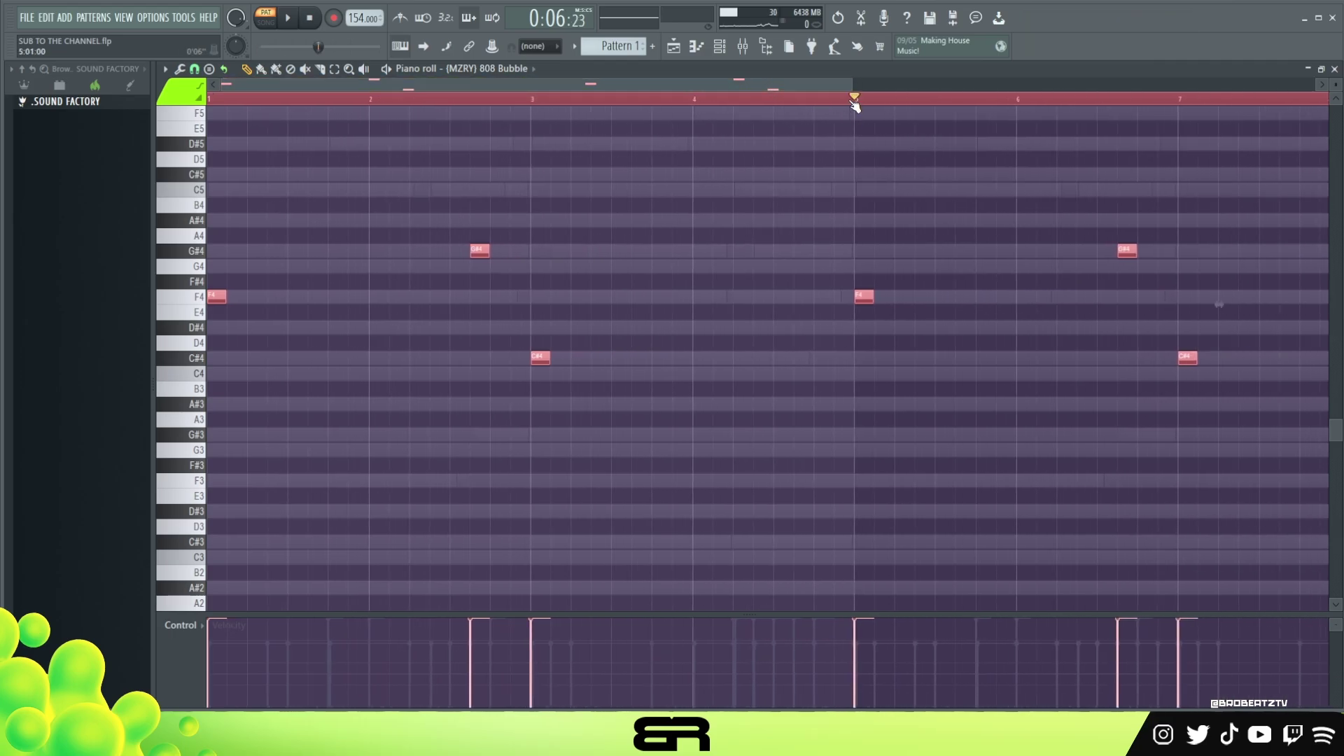
double_click(764, 103)
Duplicate the first F4 of the 808 to step 13 of bar 1, and transpose all 808 notes up one octave
left_click_drag(220, 276, 380, 297)
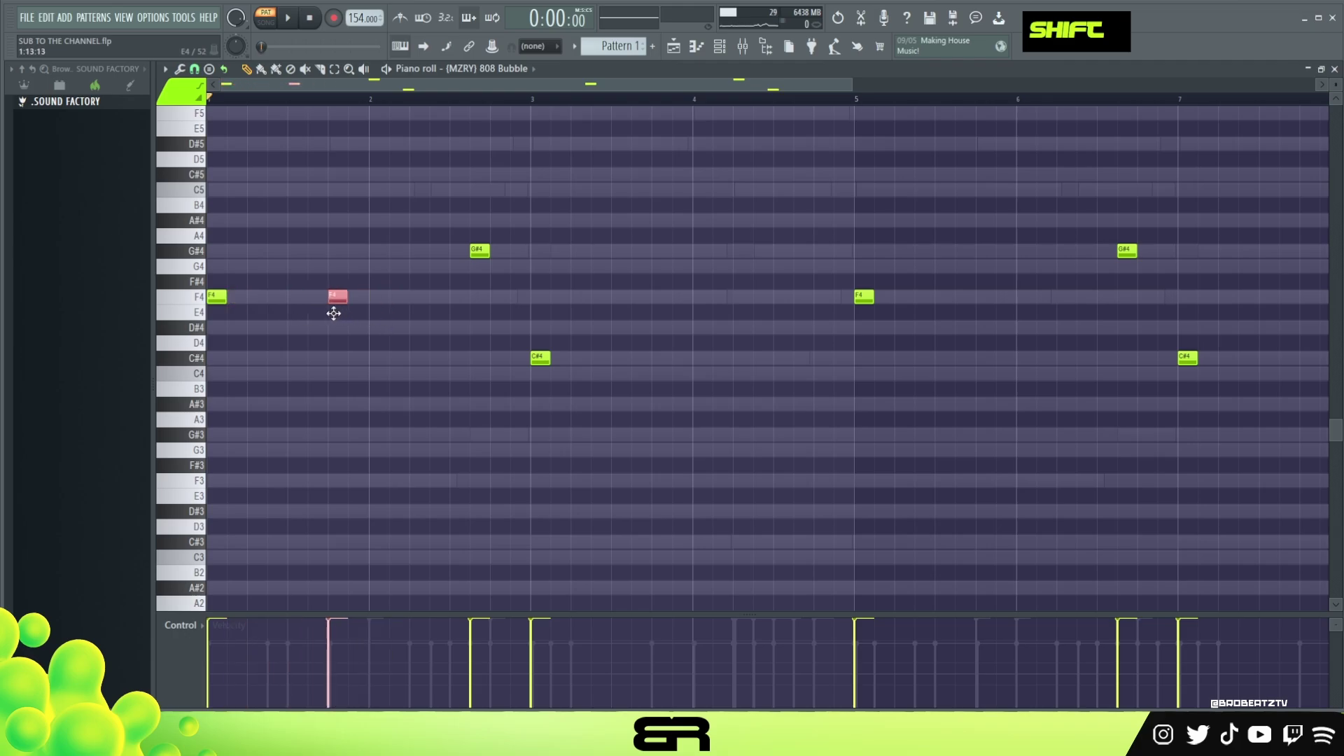
key("space")
key("space")
key("ctrl+a")
key("space")
key("ctrl+Up")
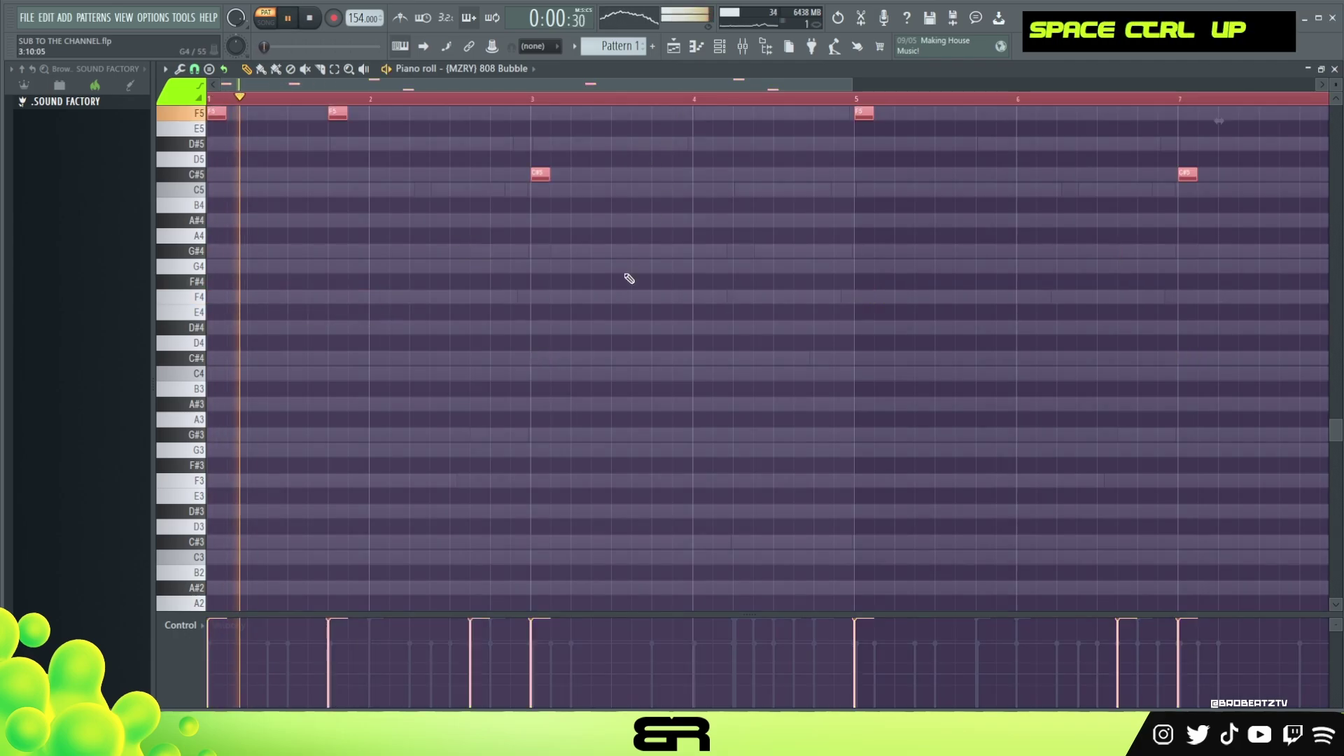
scroll(630, 279, "up", 3)
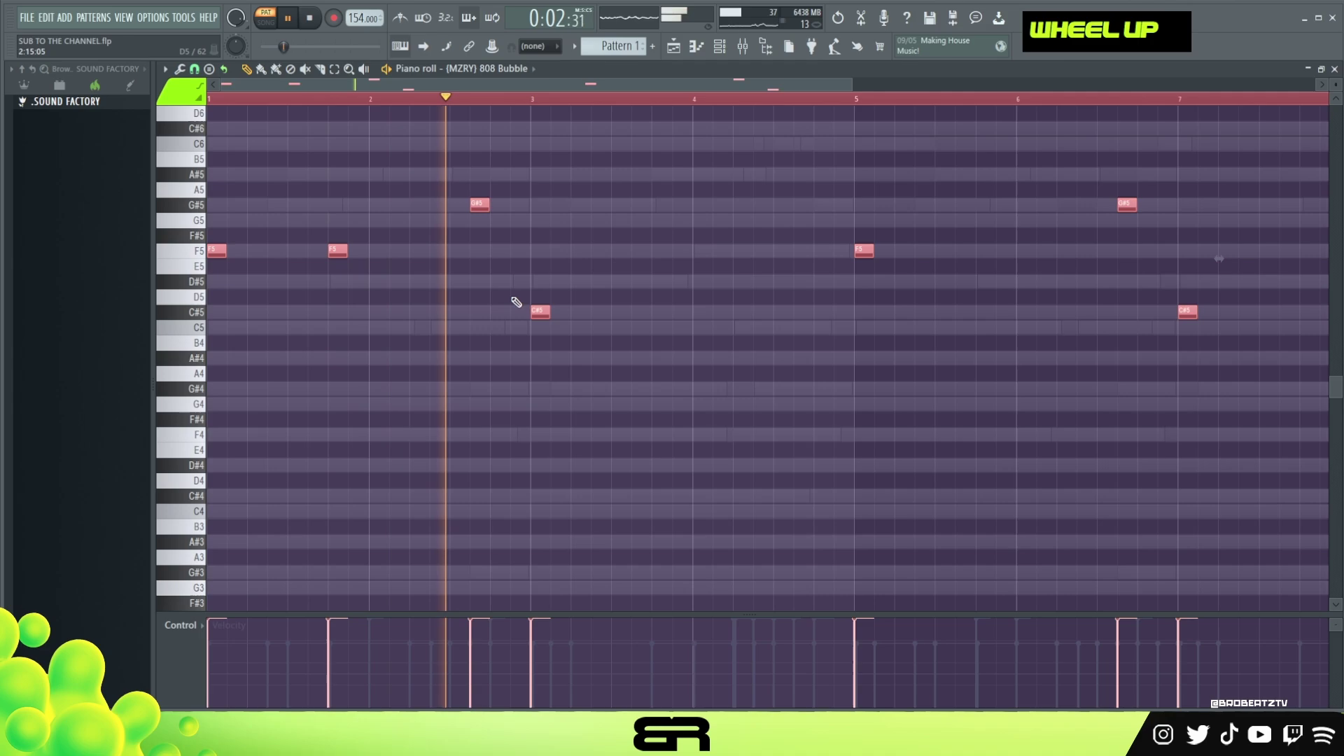
Add an F5 hit at step 9 of bar 2 and duplicate bar 3's C#5 to steps 7 and 13
key("space")
left_click(439, 250)
key("space")
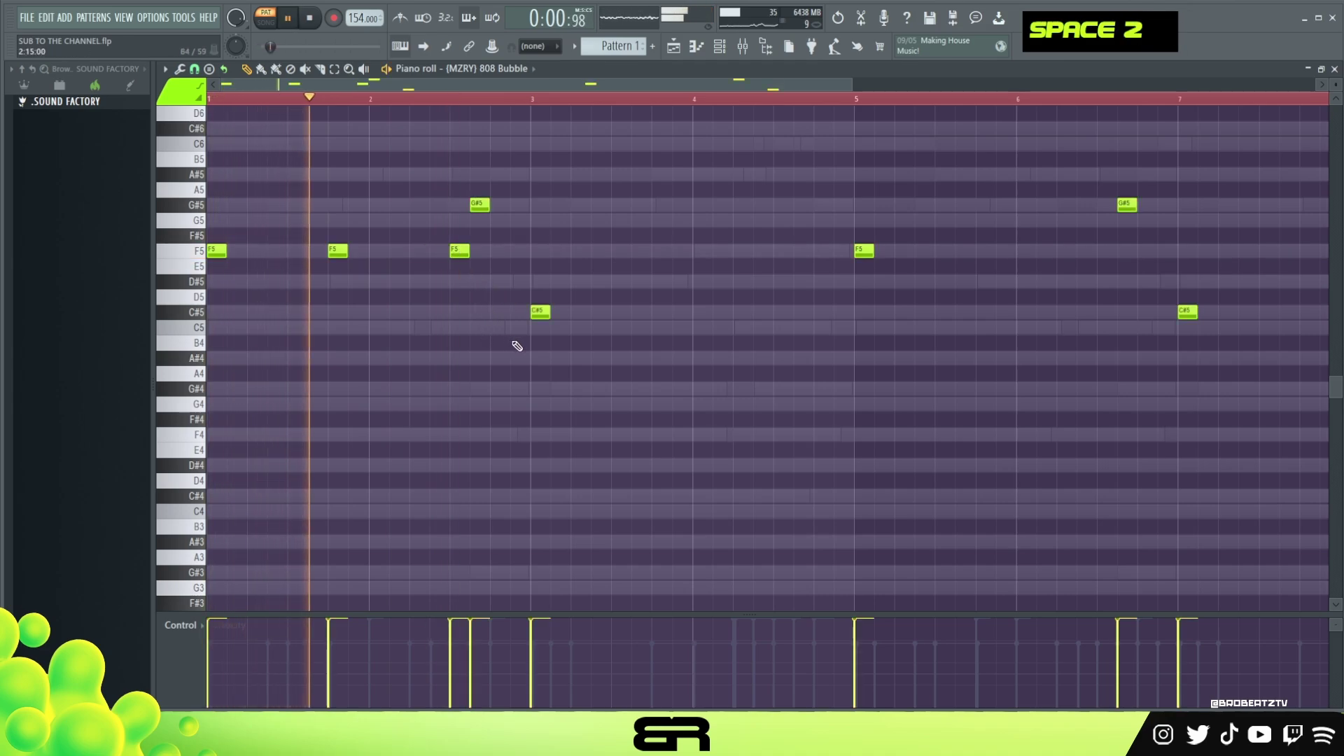
left_click(542, 315, "ctrl")
left_click_drag(540, 316, 658, 313)
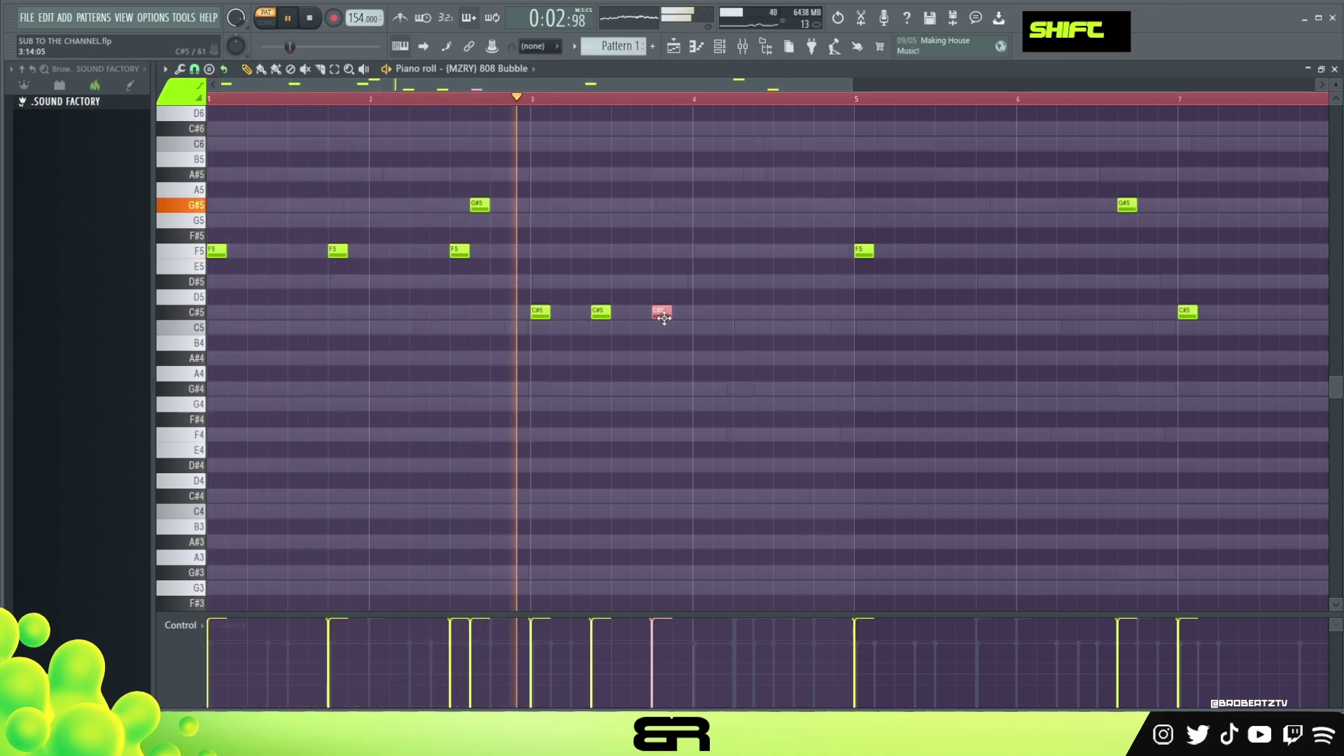
right_click(687, 353)
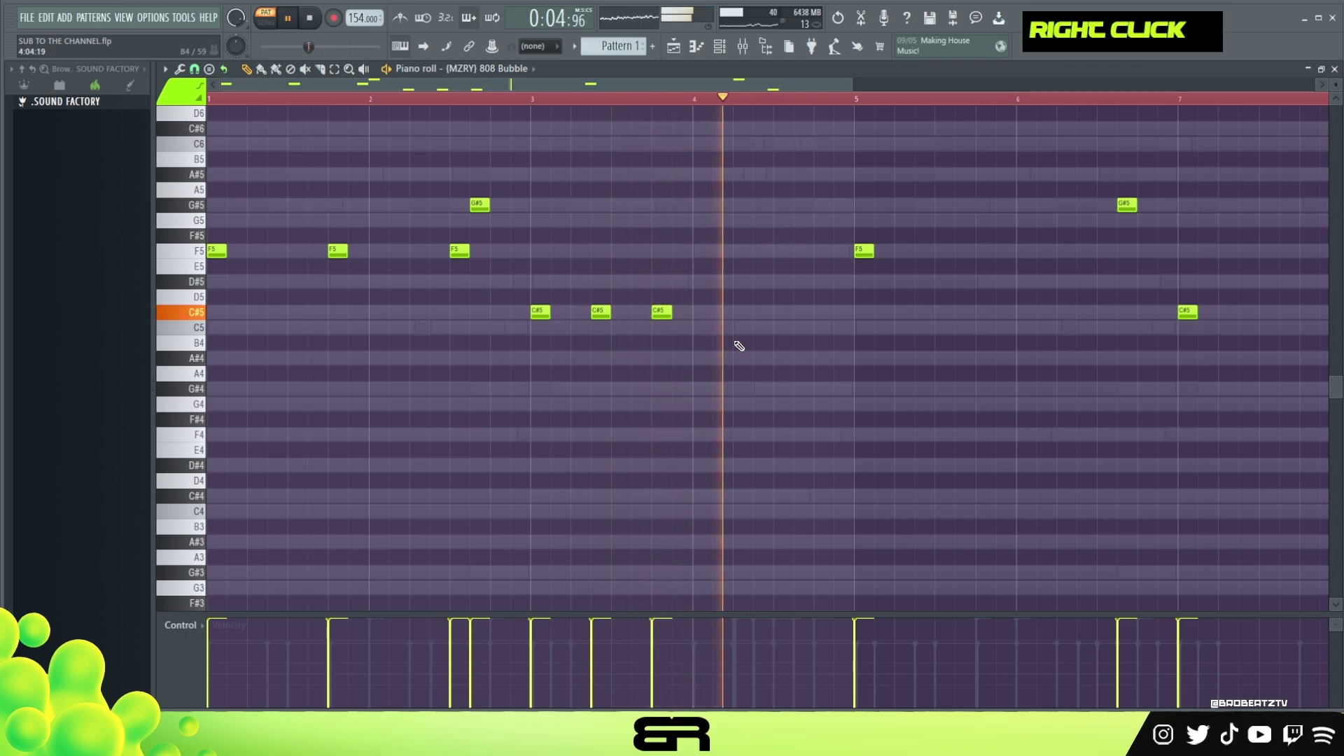
Add a short D#5 note at step 9 of bar 4 in the 808 part and play the pattern
key("space")
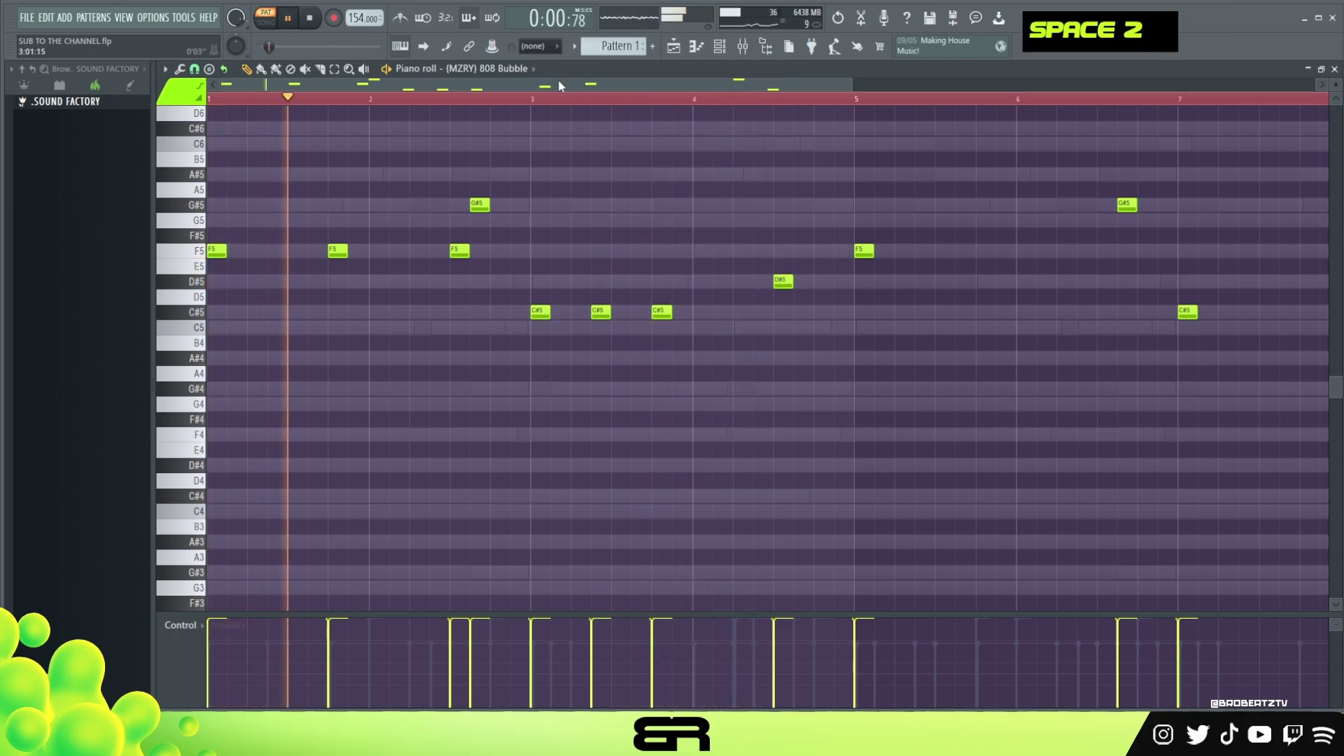
scroll(516, 99, "down", 2)
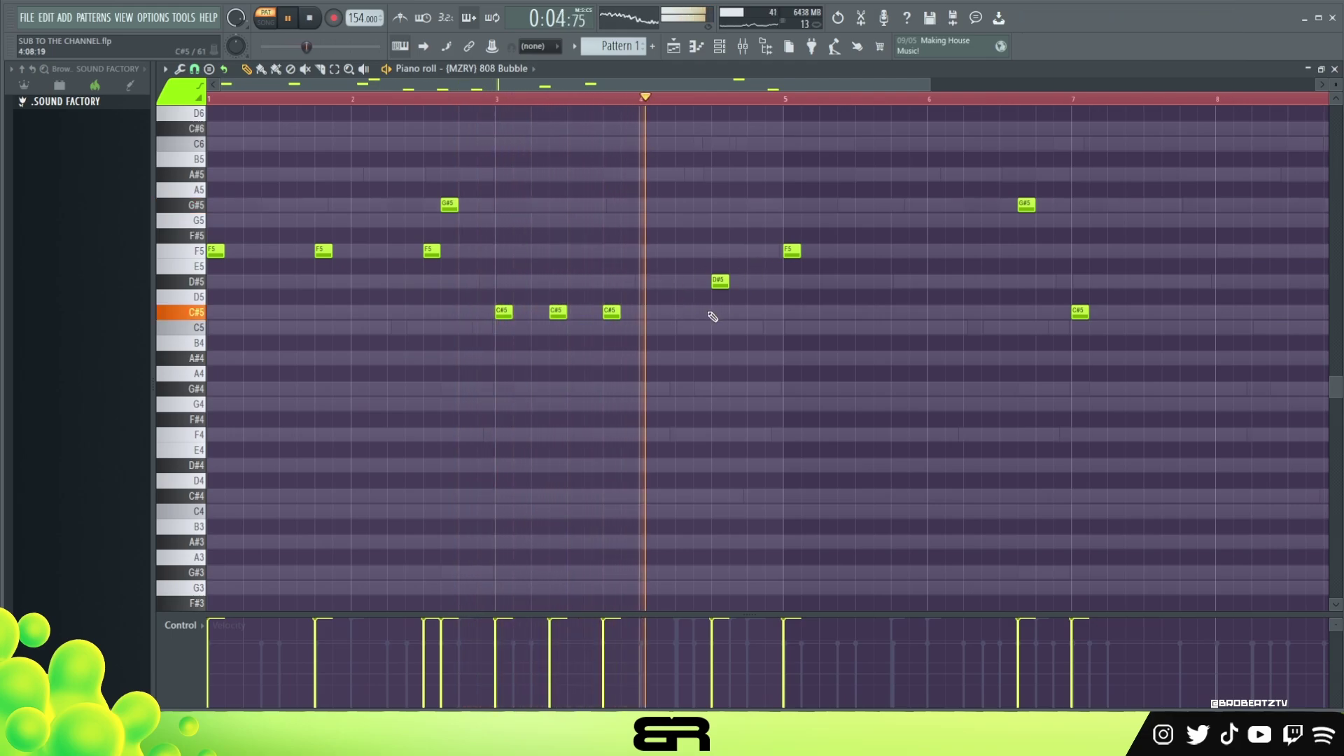
key("space")
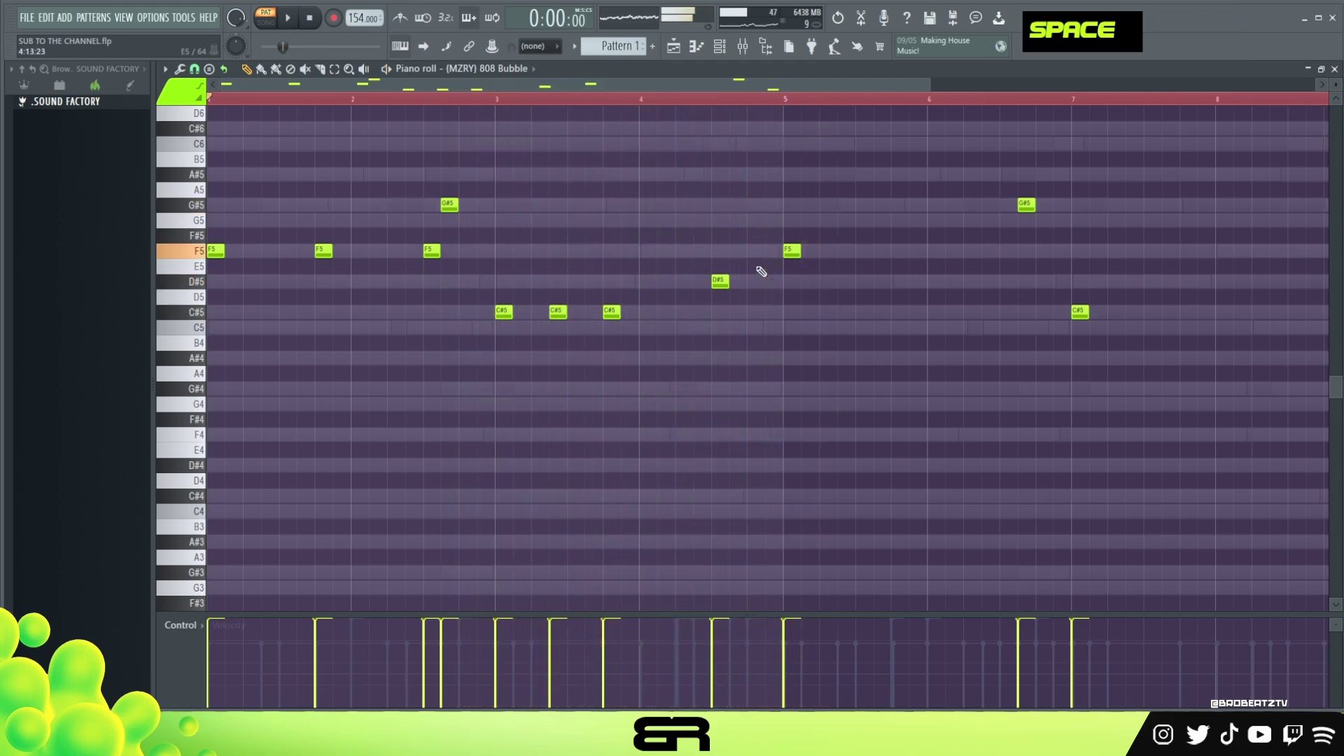
Replace the 808 notes from bar 5 onward with a duplicate of the bars 1–4 pattern in bars 5–8
scroll(571, 112, "down", 3)
left_click_drag(642, 168, 931, 380)
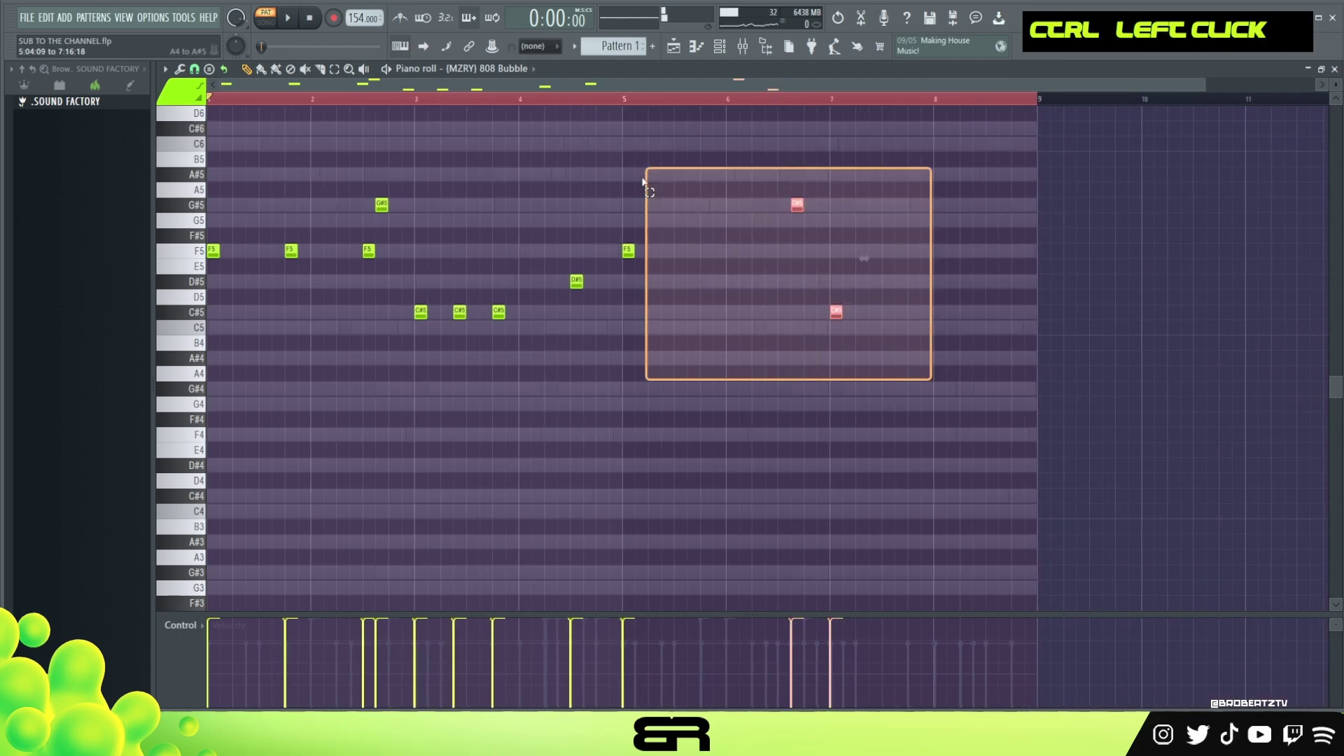
key("Delete")
key("ctrl+a")
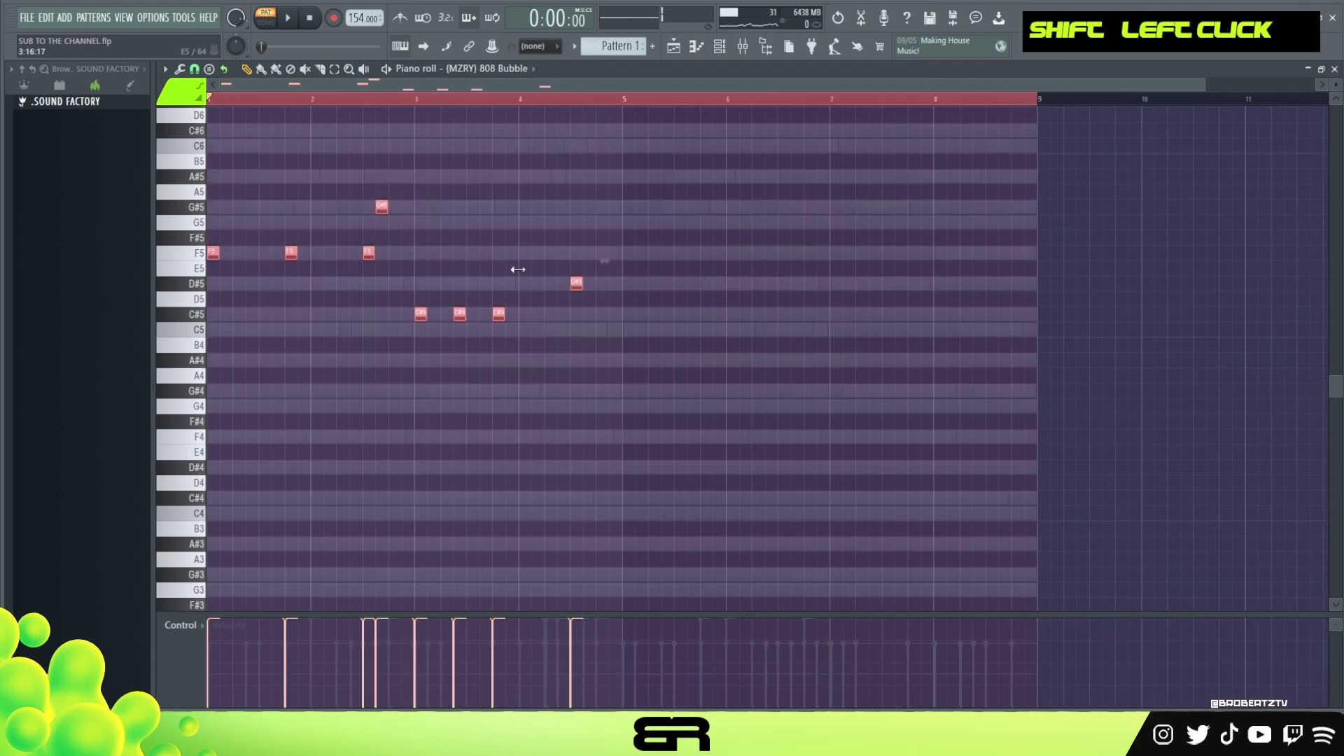
left_click_drag(215, 257, 639, 279)
left_click(638, 279, "shift")
left_click_drag(624, 168, 1070, 368, "ctrl")
left_click_drag(641, 252, 628, 253)
right_click(703, 174)
Add an F6 note at step 7 of bar 5, an octave above the 808's F5 hits
scroll(737, 84, "up", 5)
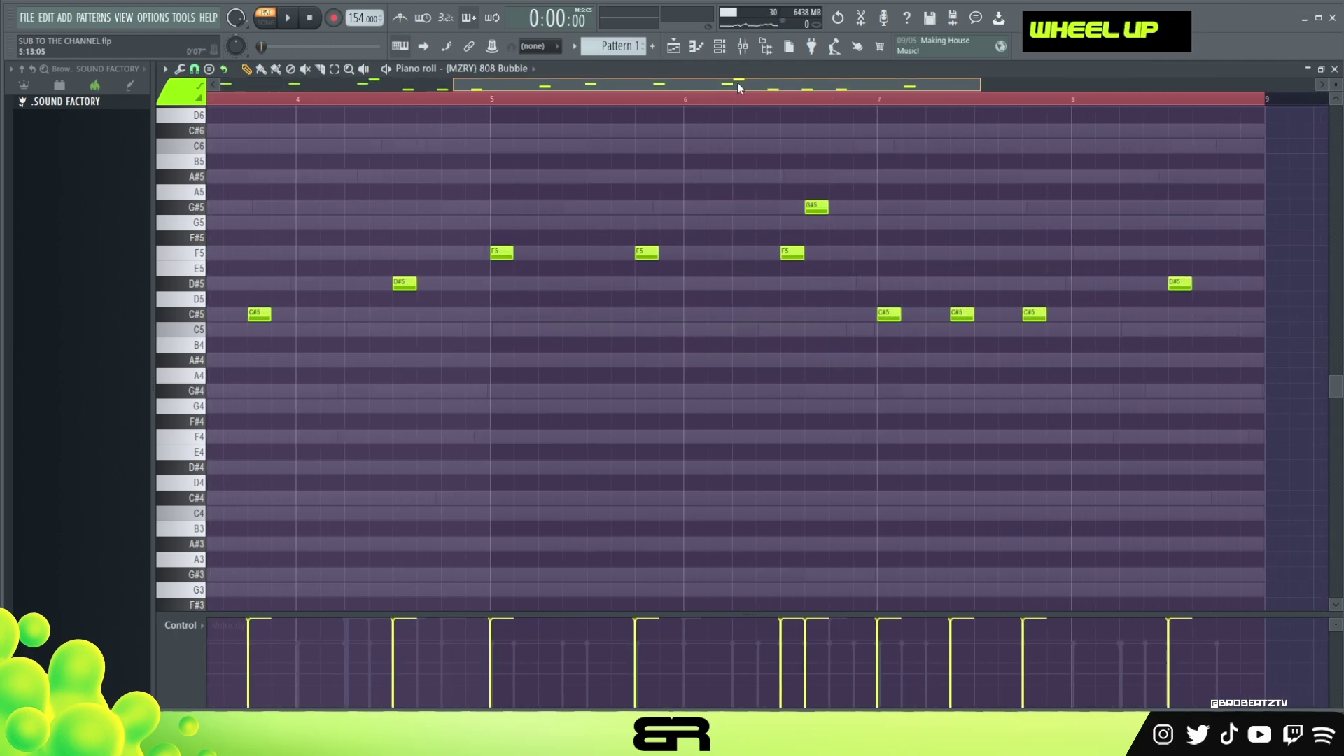
scroll(585, 346, "up", 3)
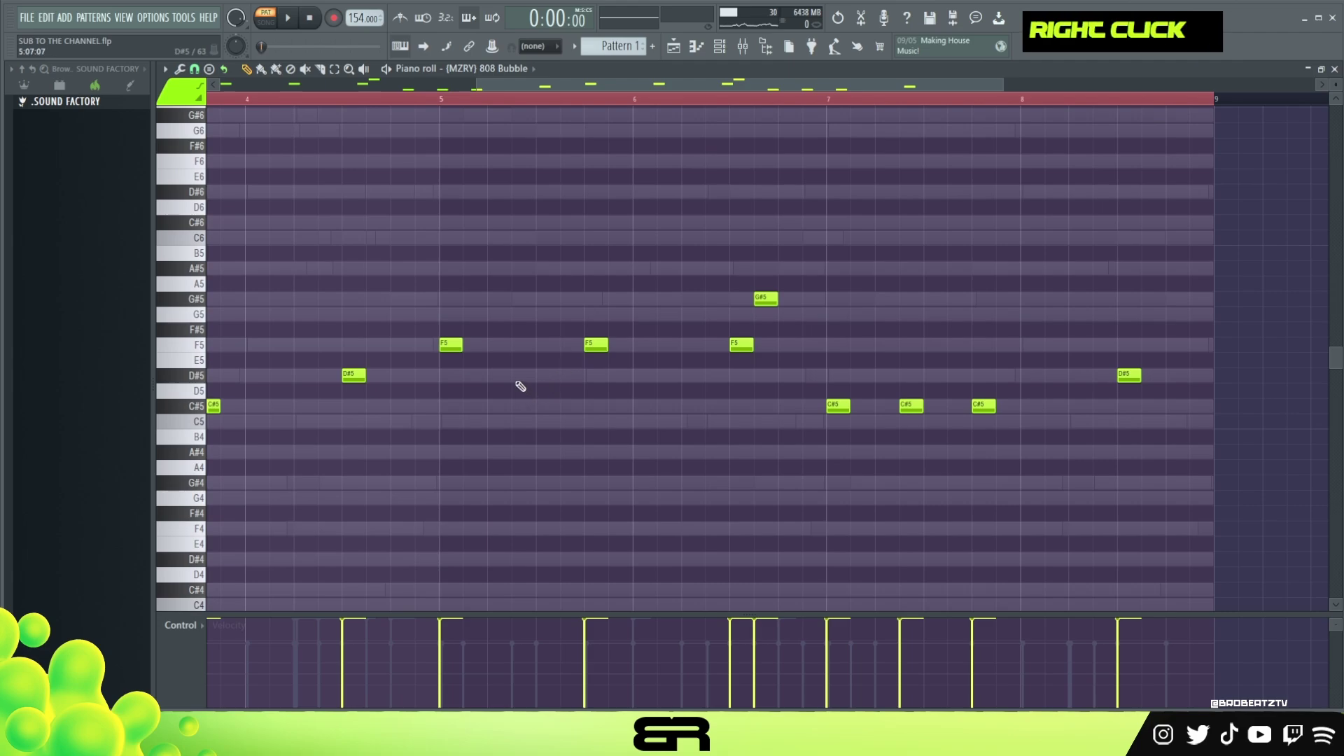
left_click_drag(462, 323, 453, 352, "ctrl")
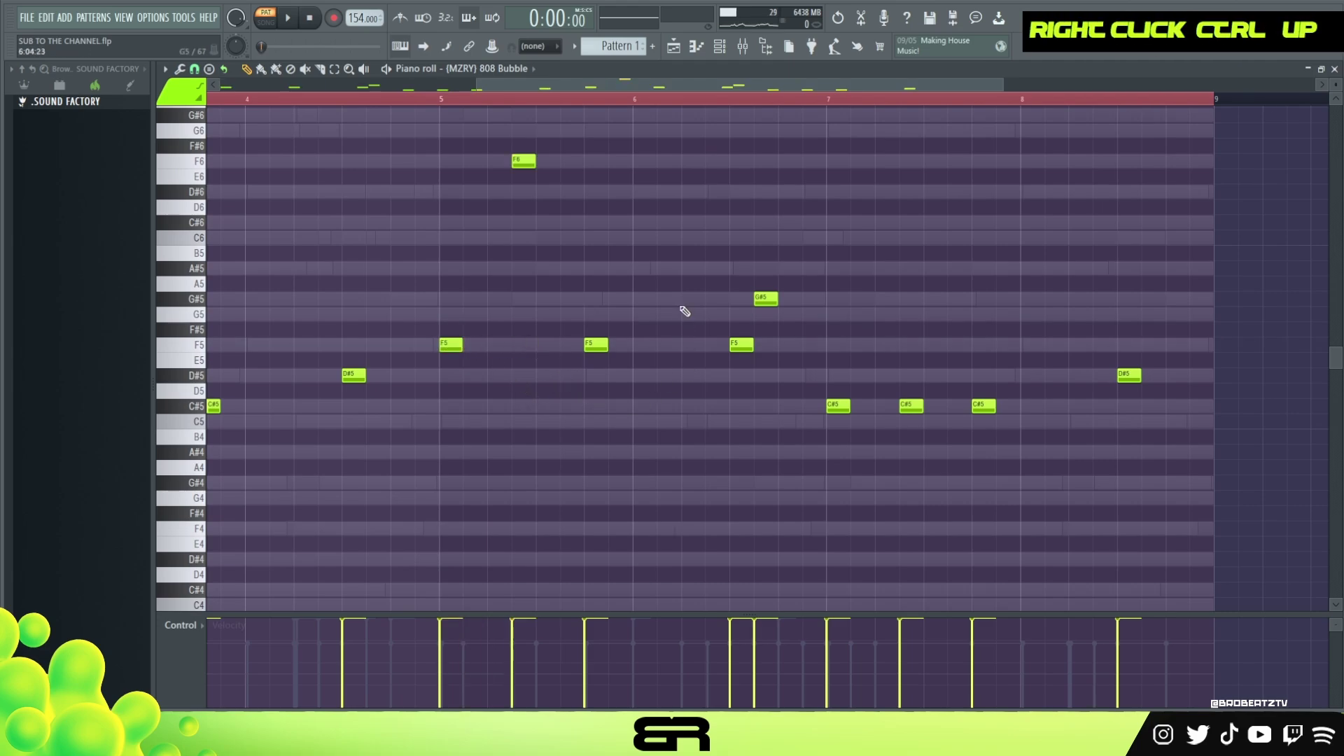
Play the 808 part, raise bar 6's F5 at step 9 to G#5, and shorten both G#5 notes in that bar
key("space")
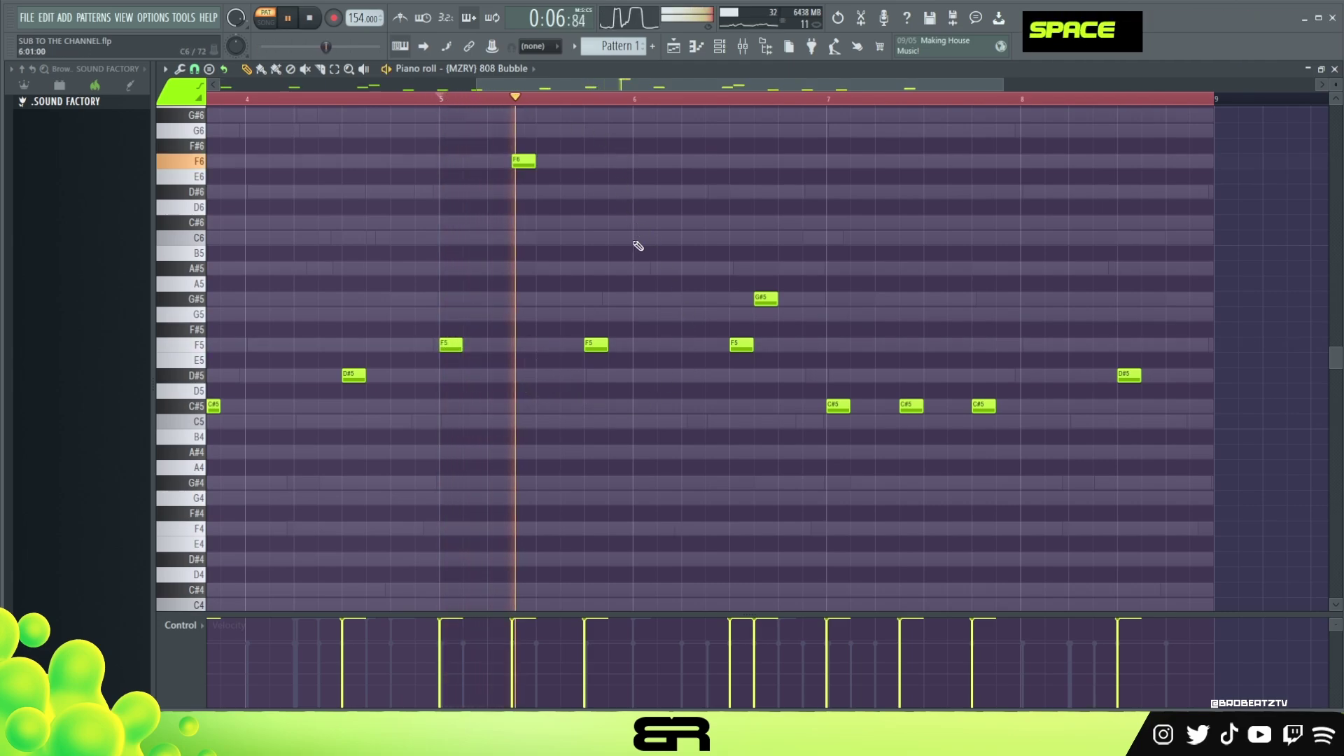
key("space")
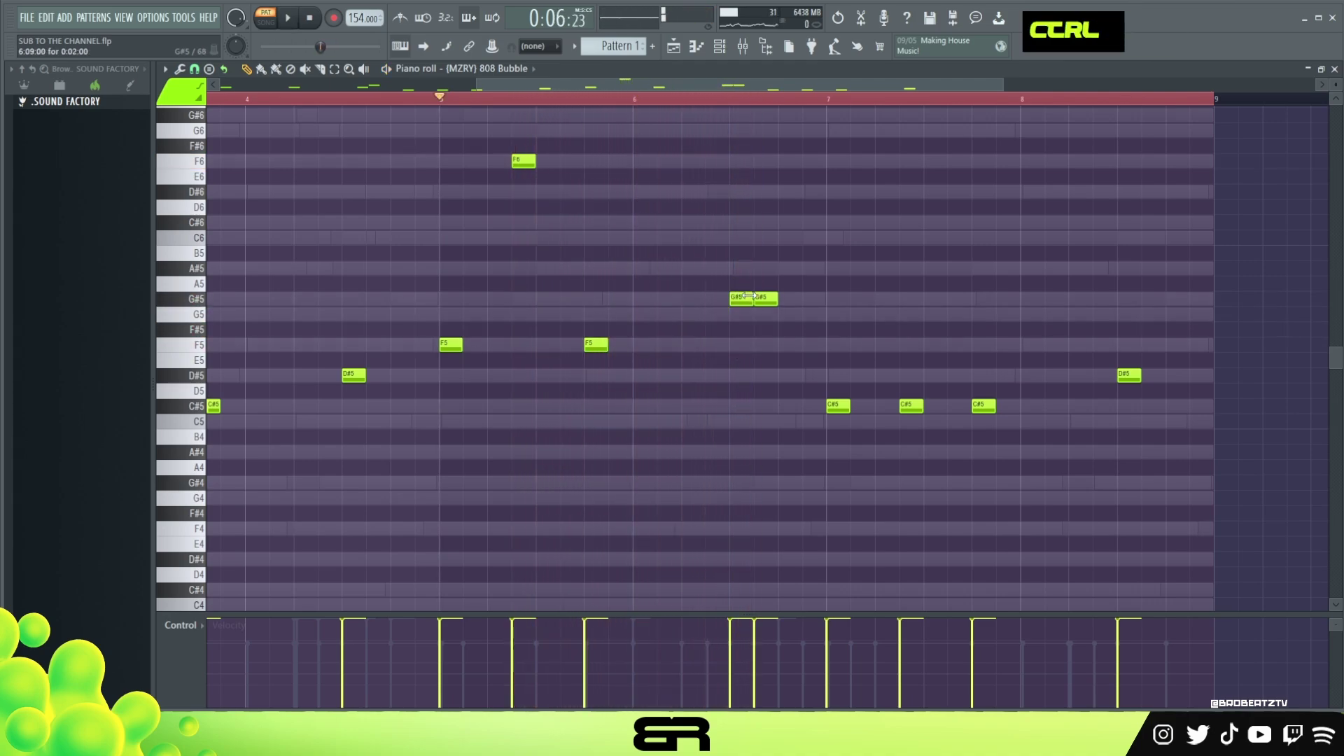
left_click_drag(754, 297, 778, 302, "ctrl")
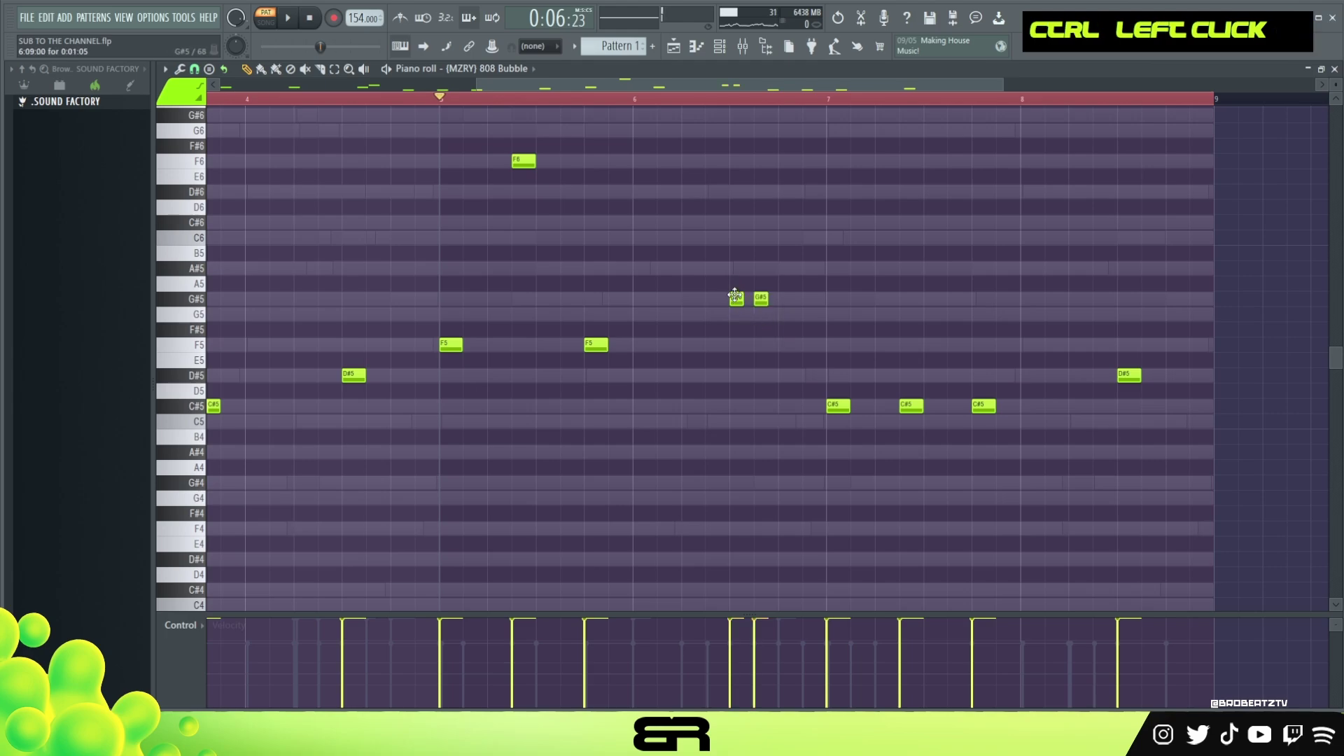
Set the snap to 1/4 beat and add a G#6 slide note at step 10 of bar 6 with reduced velocity
left_click(195, 69)
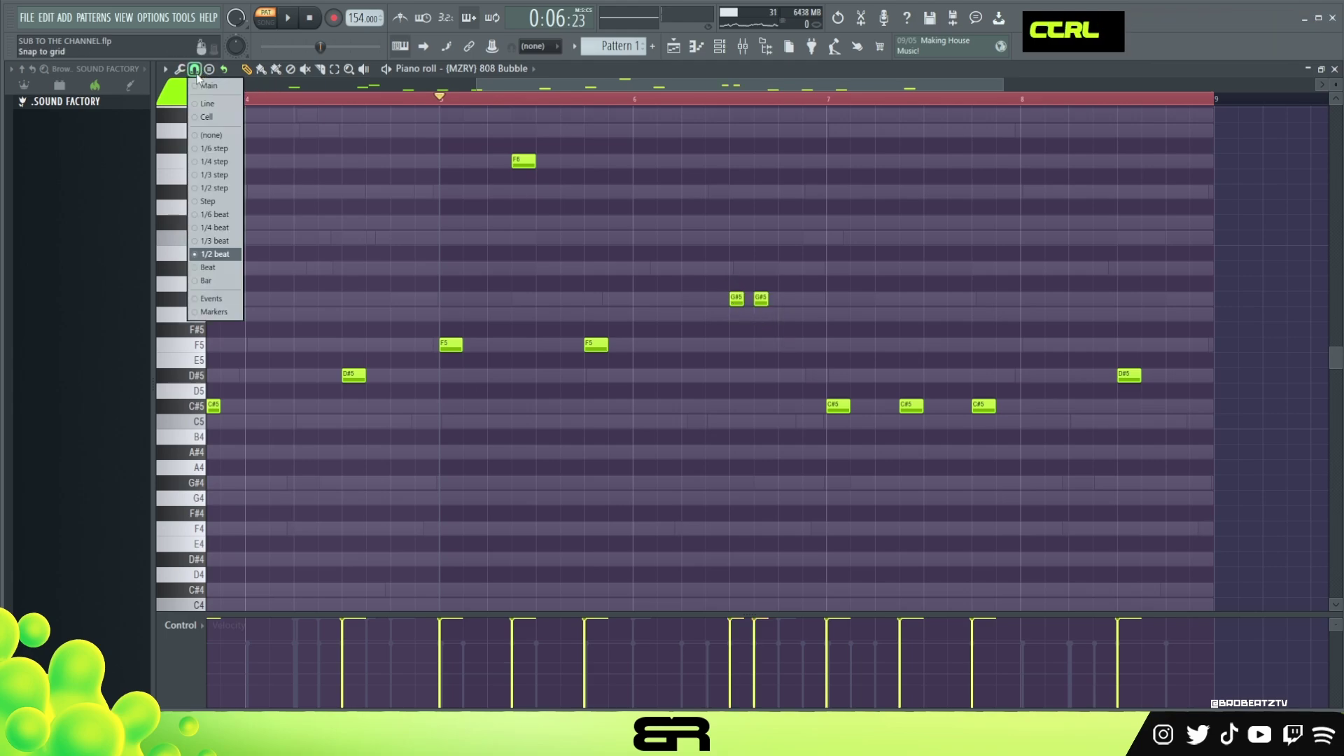
left_click(212, 228)
left_click(737, 299, "ctrl")
key("ctrl+Up")
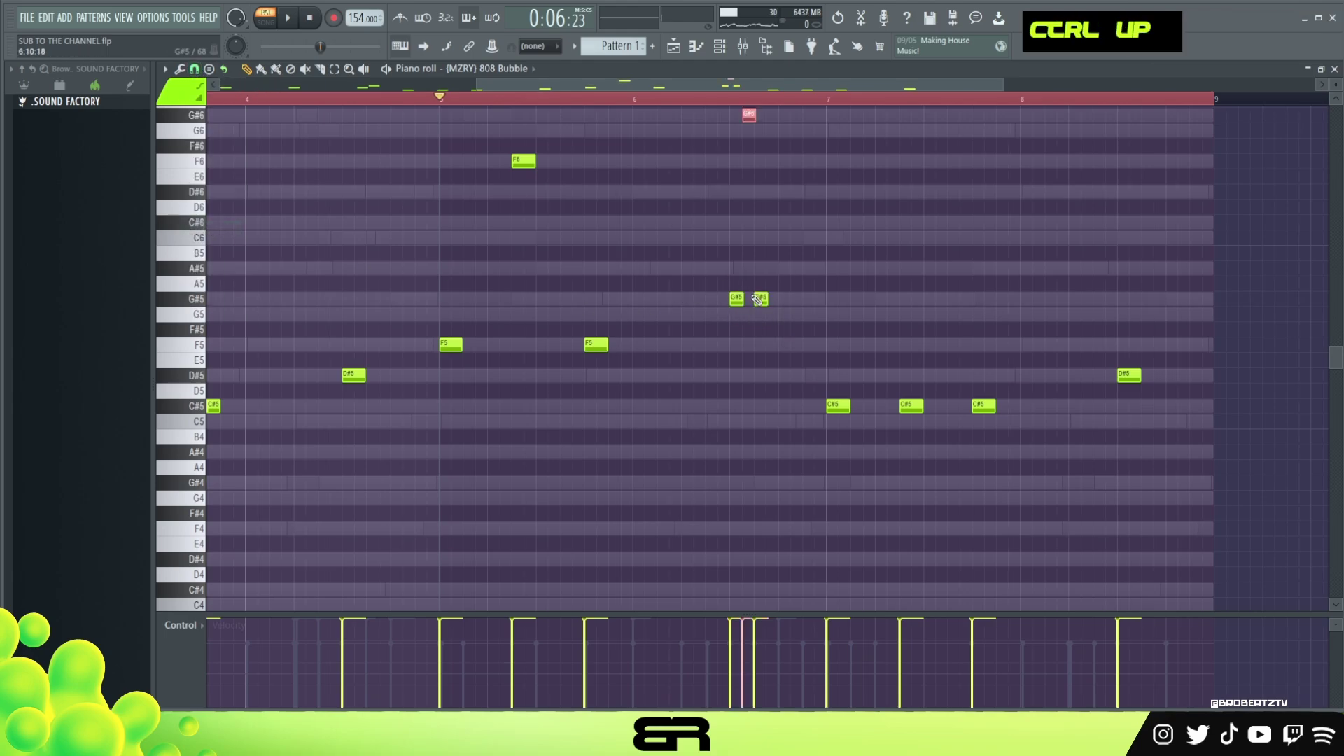
scroll(229, 148, "up", 2)
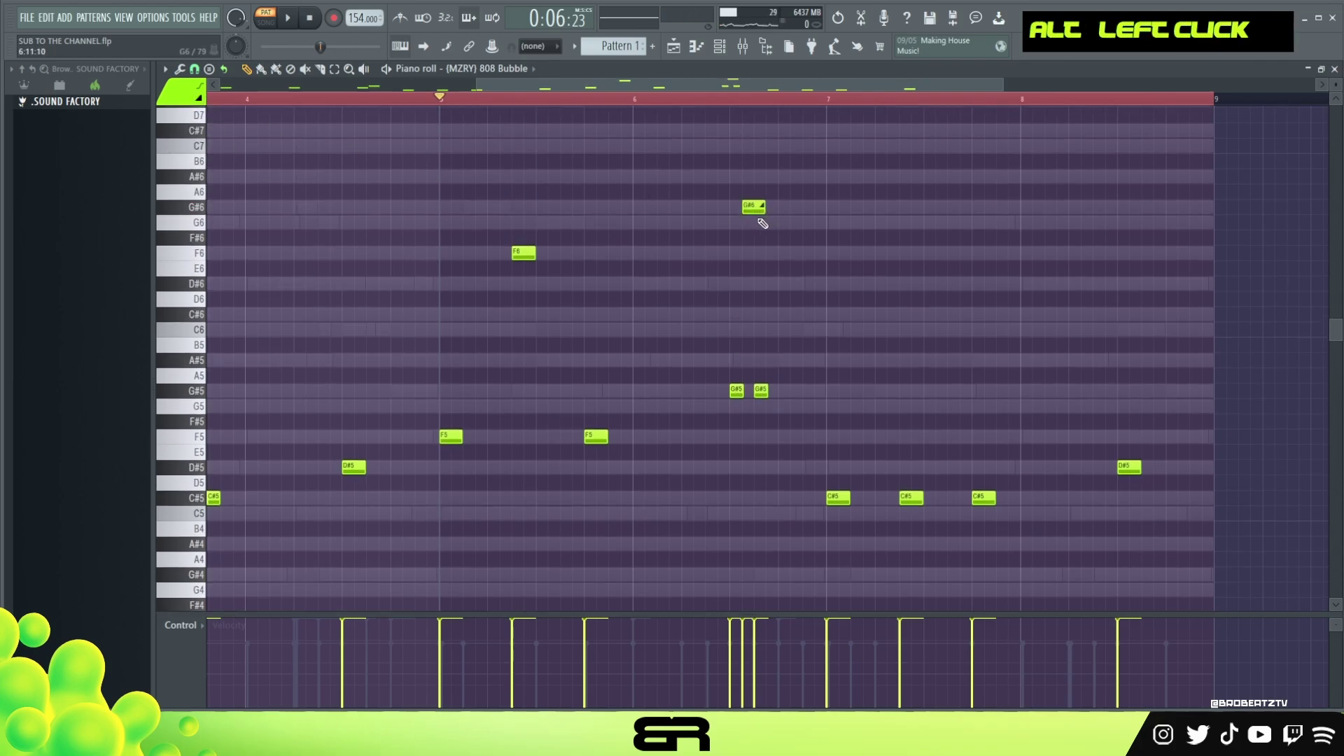
left_click(755, 208, "ctrl")
right_click(862, 254)
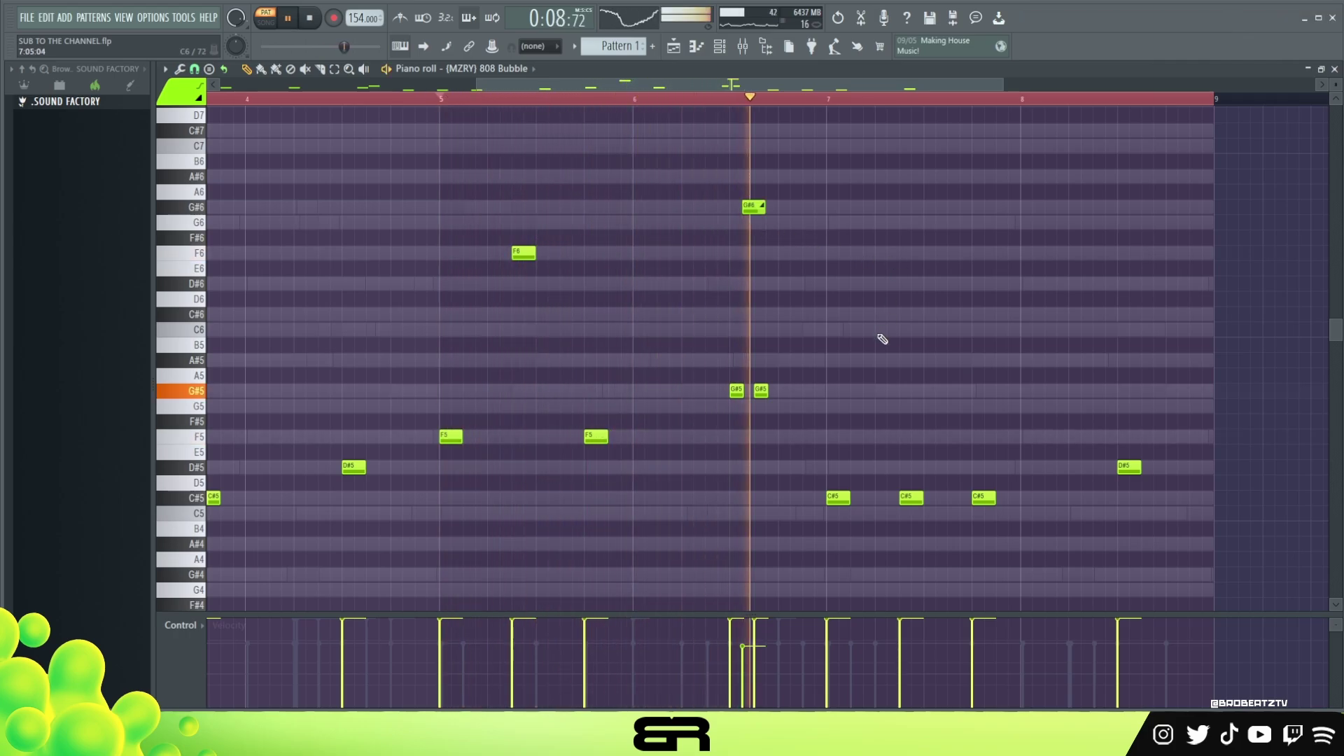
Shorten the G#6 slide note in bar 6 and play the 808 part from that bar
key("space")
left_click_drag(764, 208, 758, 208)
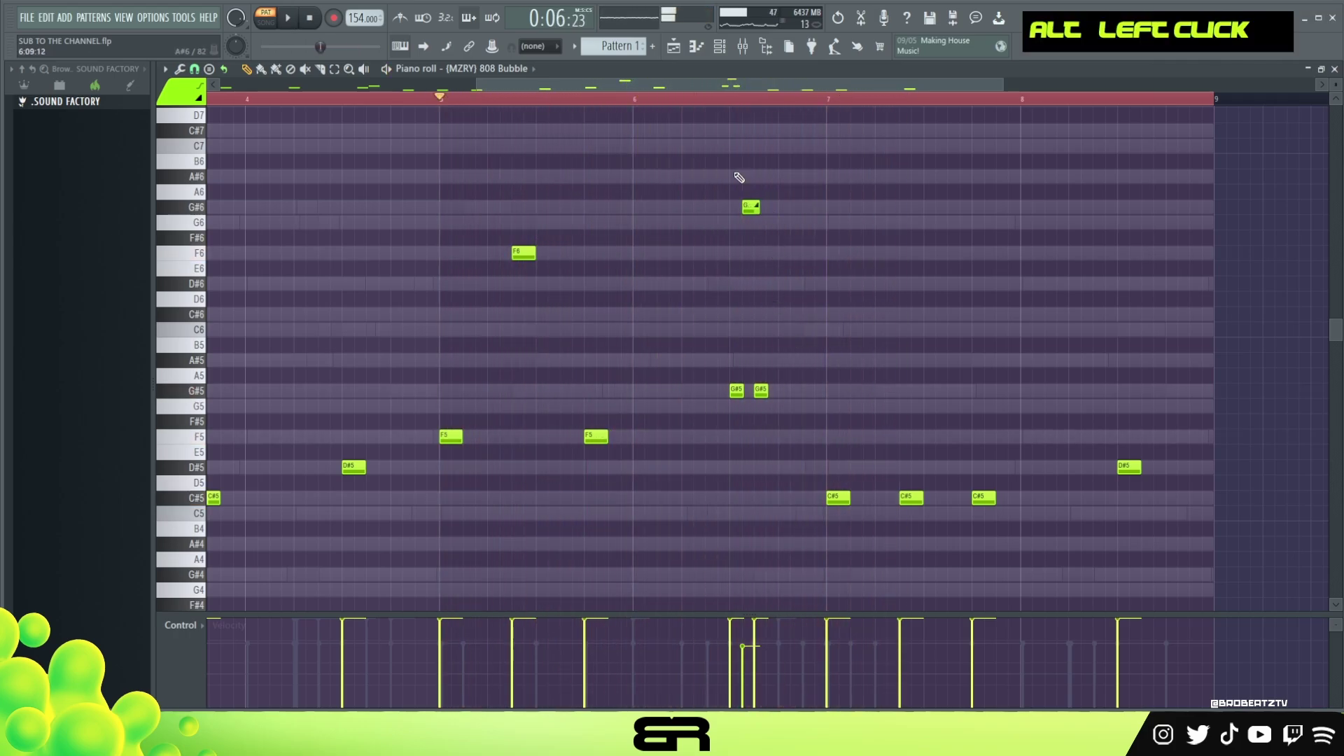
left_click(706, 100)
key("space")
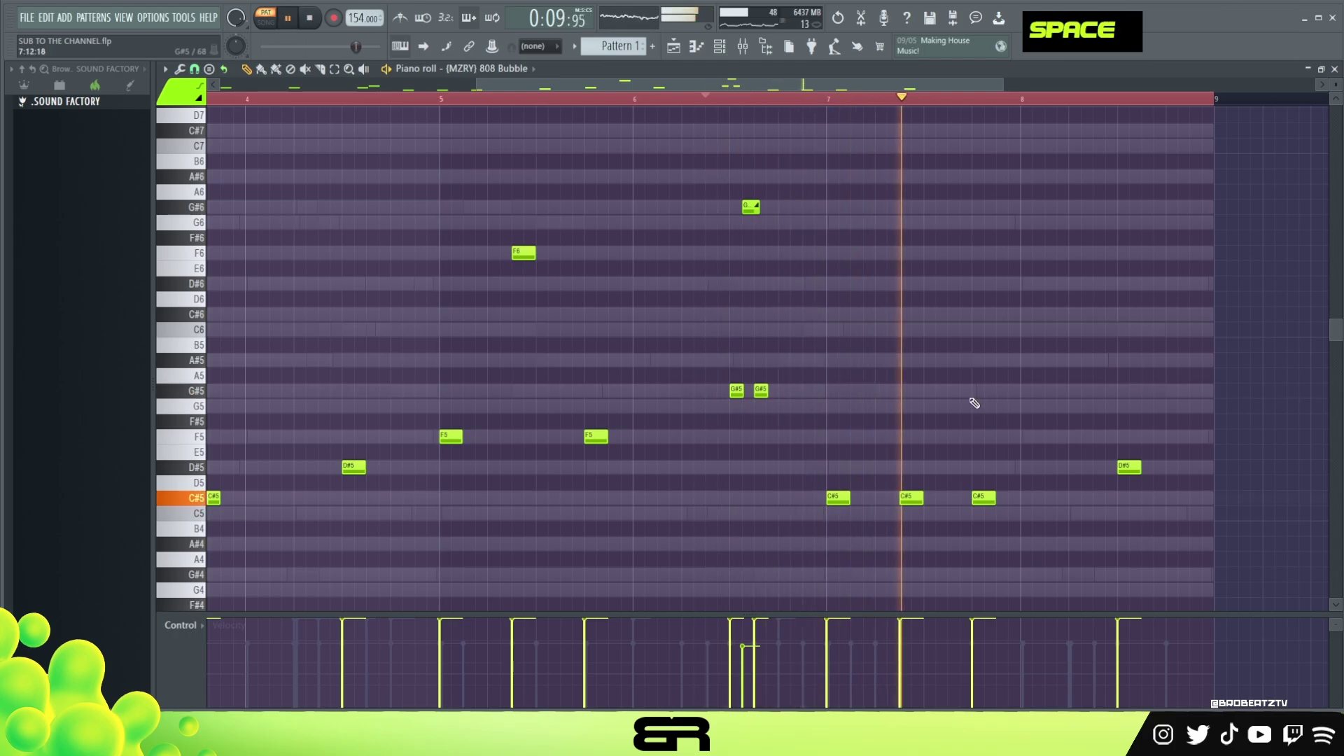
key("space")
right_click(864, 396, "ctrl")
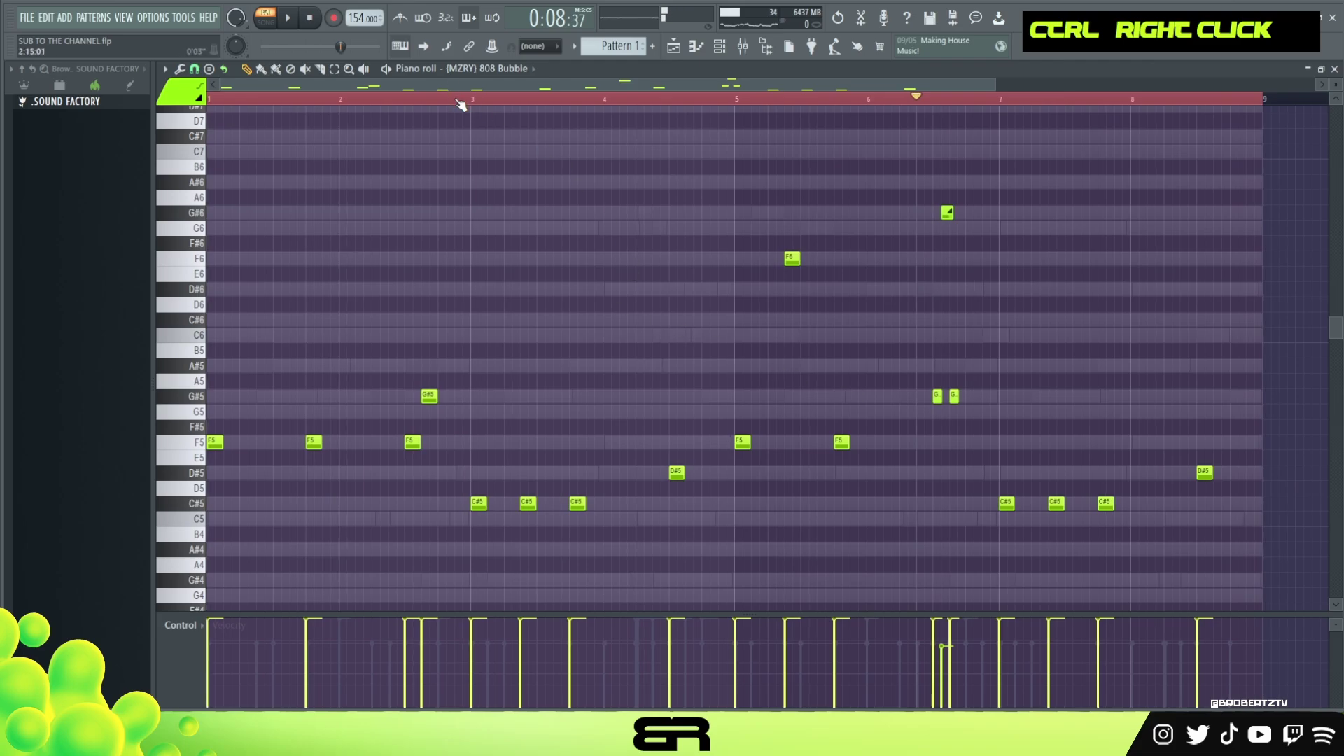
double_click(427, 100)
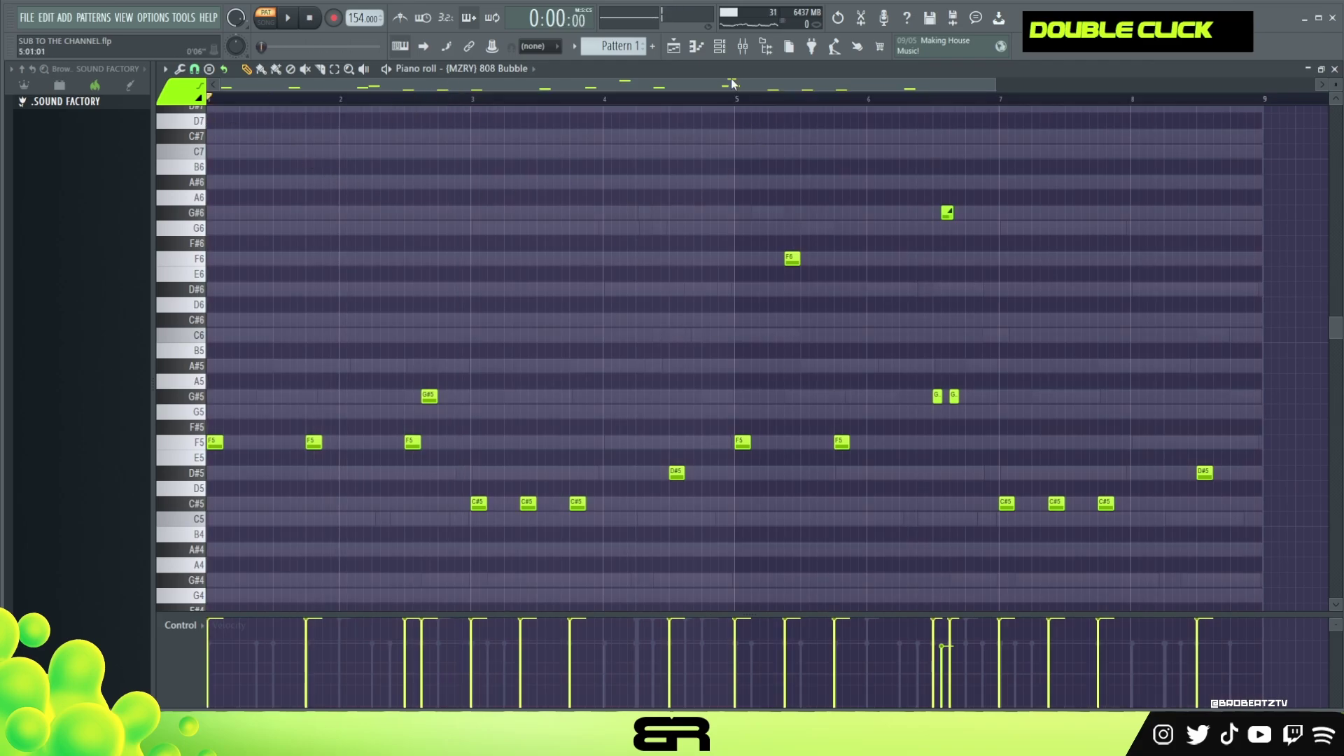
Open the Kick Simple channel's piano roll and stack a C5 and a B4 note at the start of bar 1
key("F6")
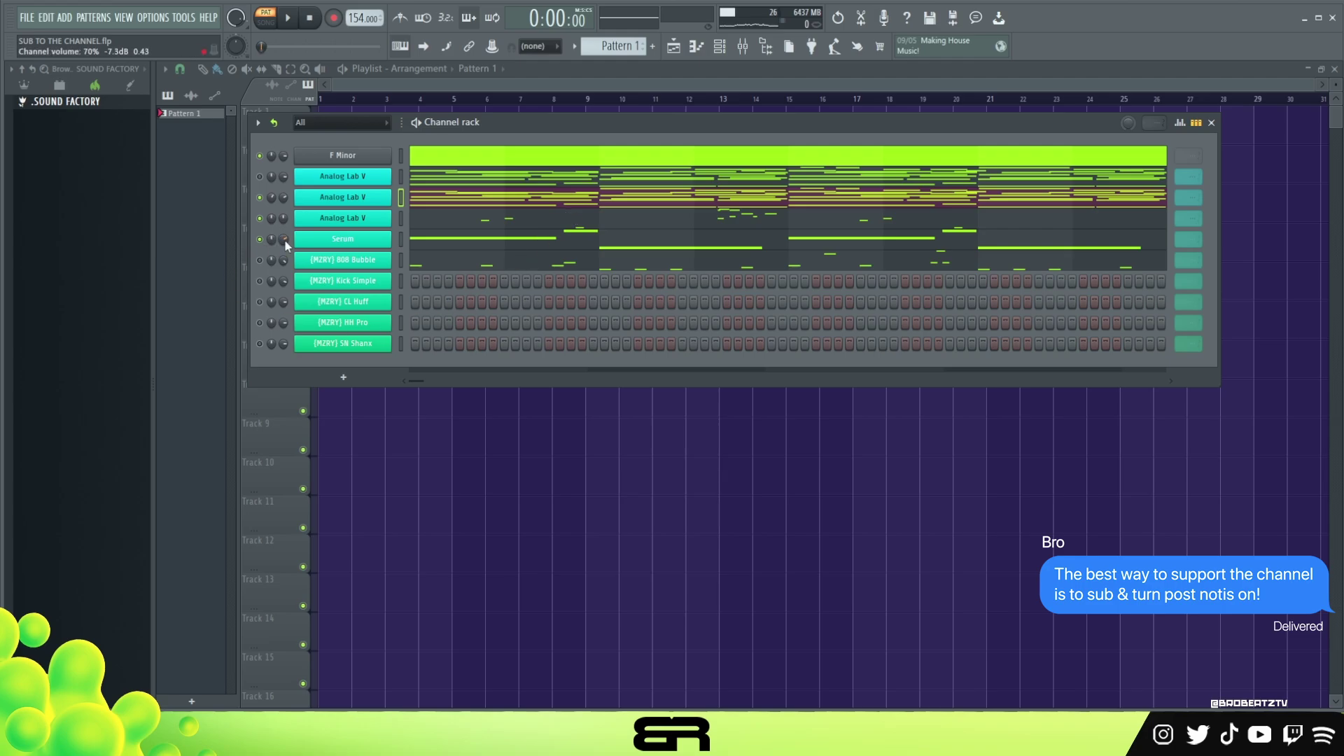
key("space")
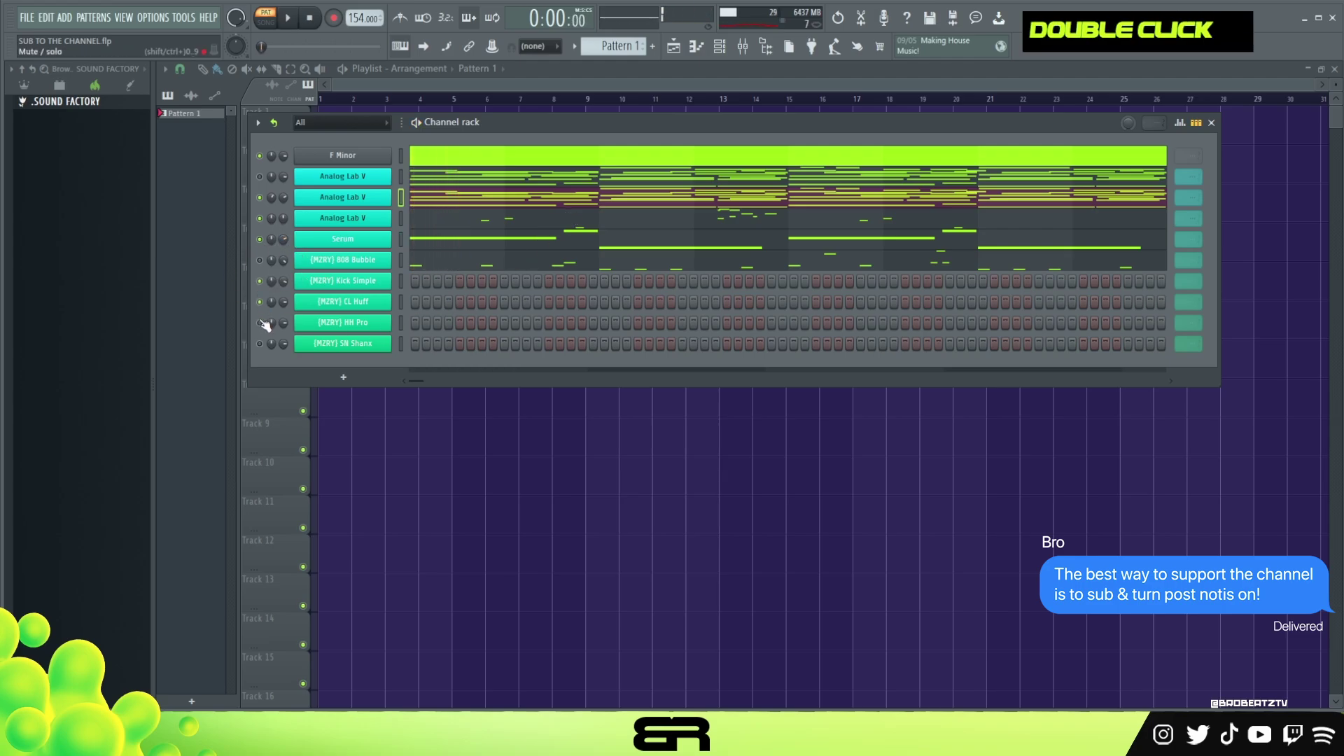
right_click(378, 284)
left_click(422, 282)
scroll(288, 87, "up", 3)
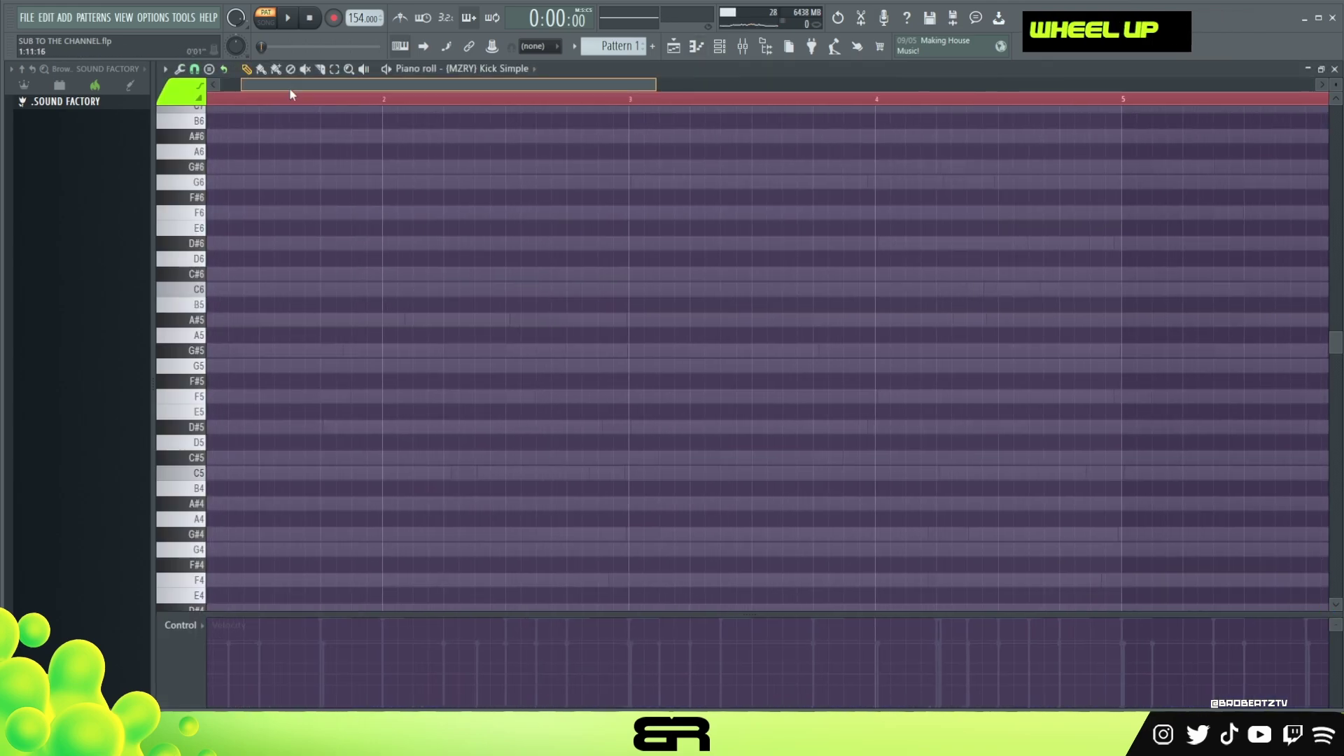
left_click(230, 478)
left_click(217, 488)
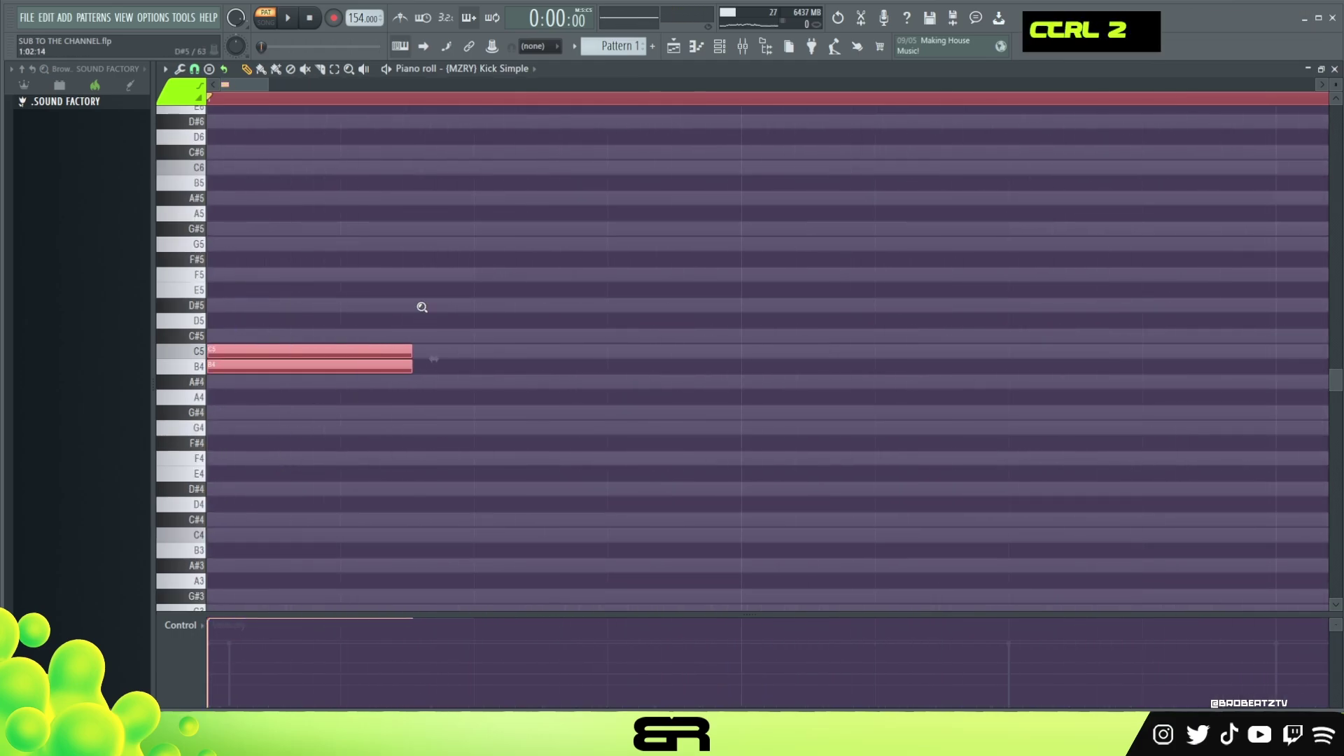
Set the snap to 1/2 beat and duplicate the stacked kick notes to steps 7 and 13 of bar 1
right_click(270, 135, "ctrl")
scroll(237, 89, "up", 1)
left_click_drag(237, 90, 227, 92)
left_click(195, 69)
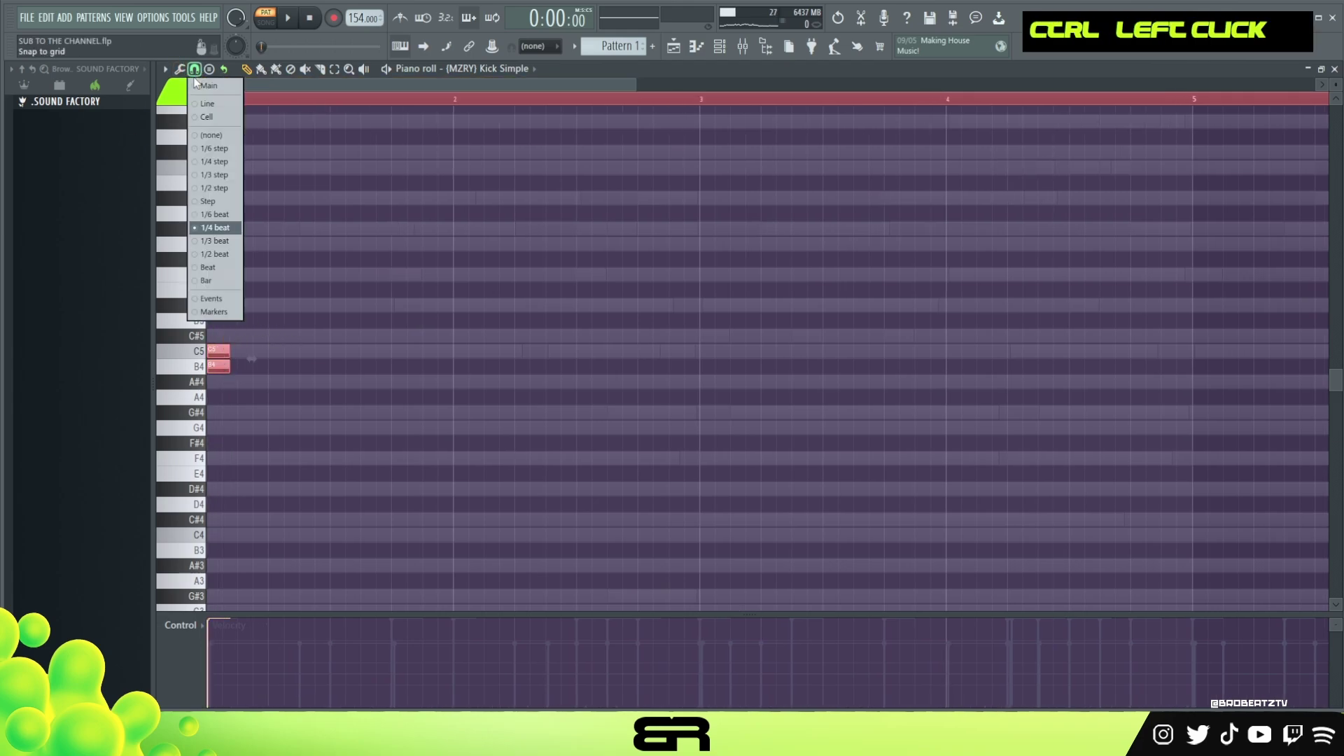
left_click(219, 253)
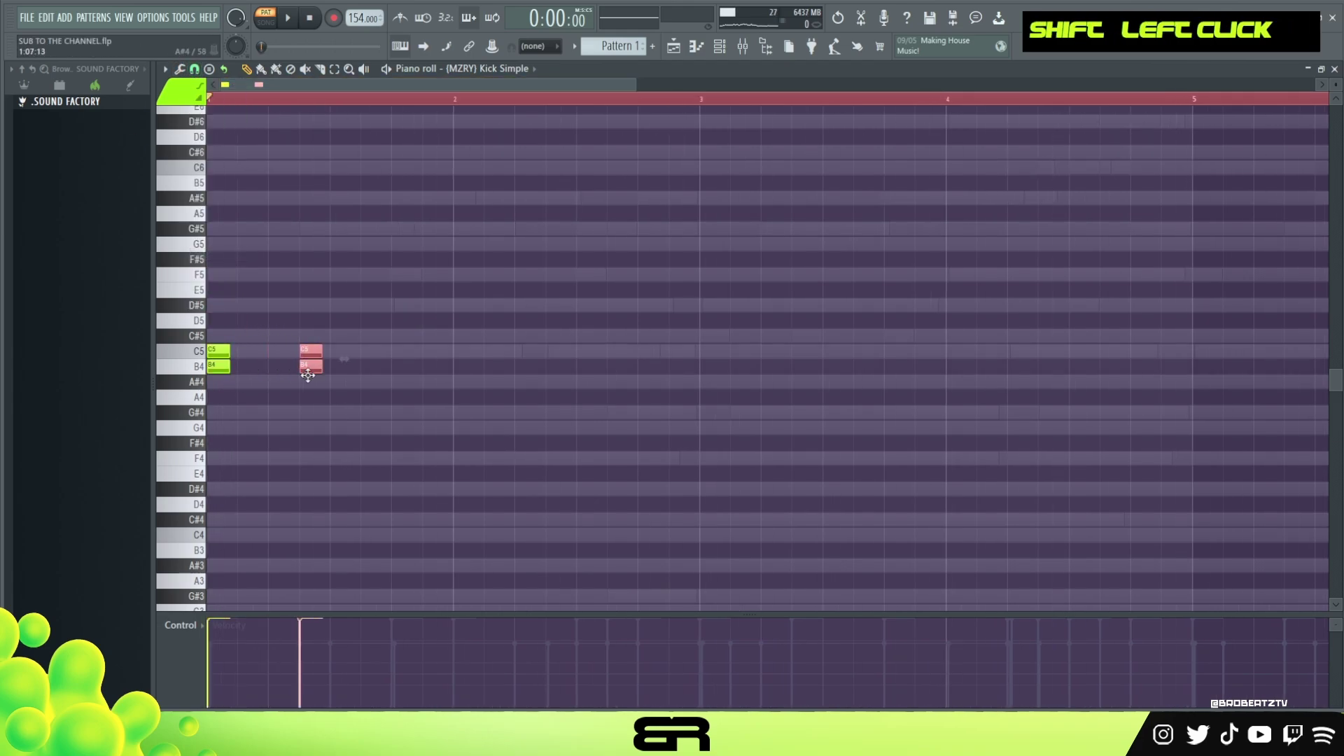
key("space")
left_click_drag(308, 375, 403, 384)
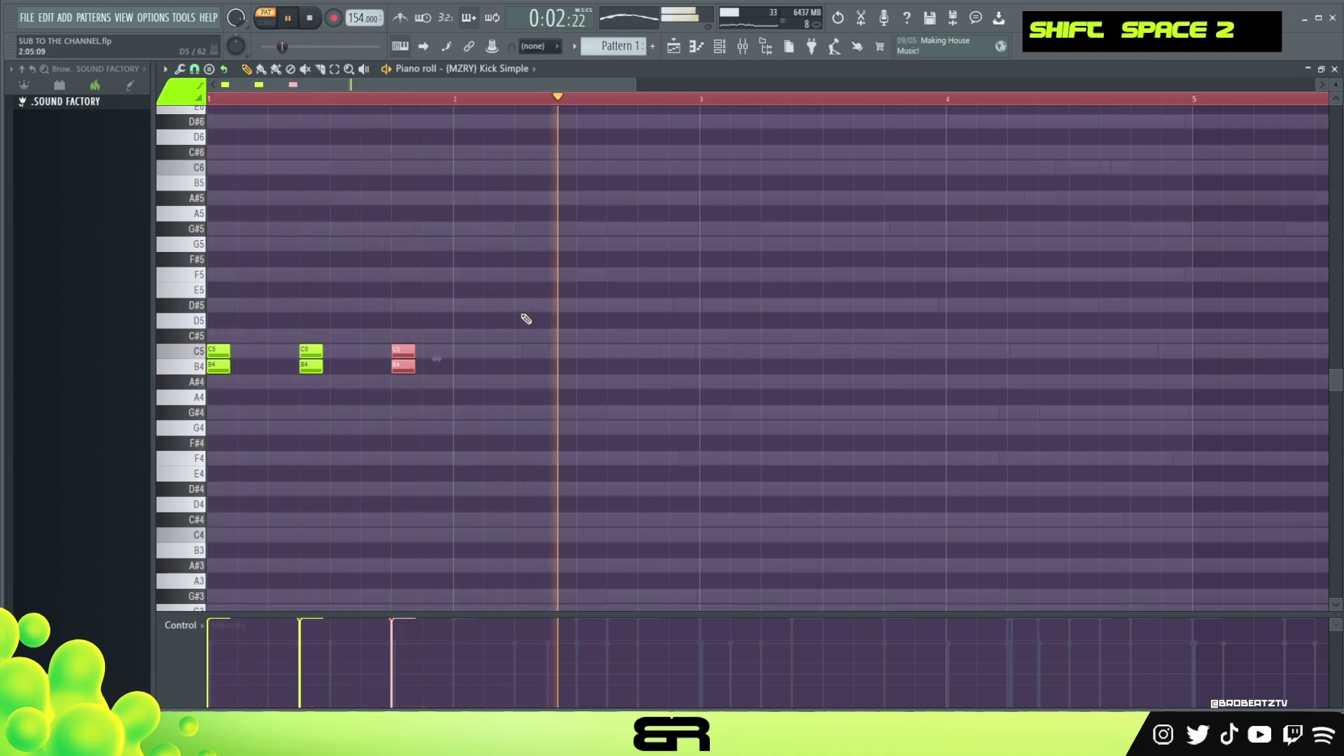
Duplicate the stacked kick notes to steps 9 and 11 of bar 2 and play the pattern
key("space")
left_click_drag(462, 315, 451, 340)
left_click_drag(596, 373, 620, 369)
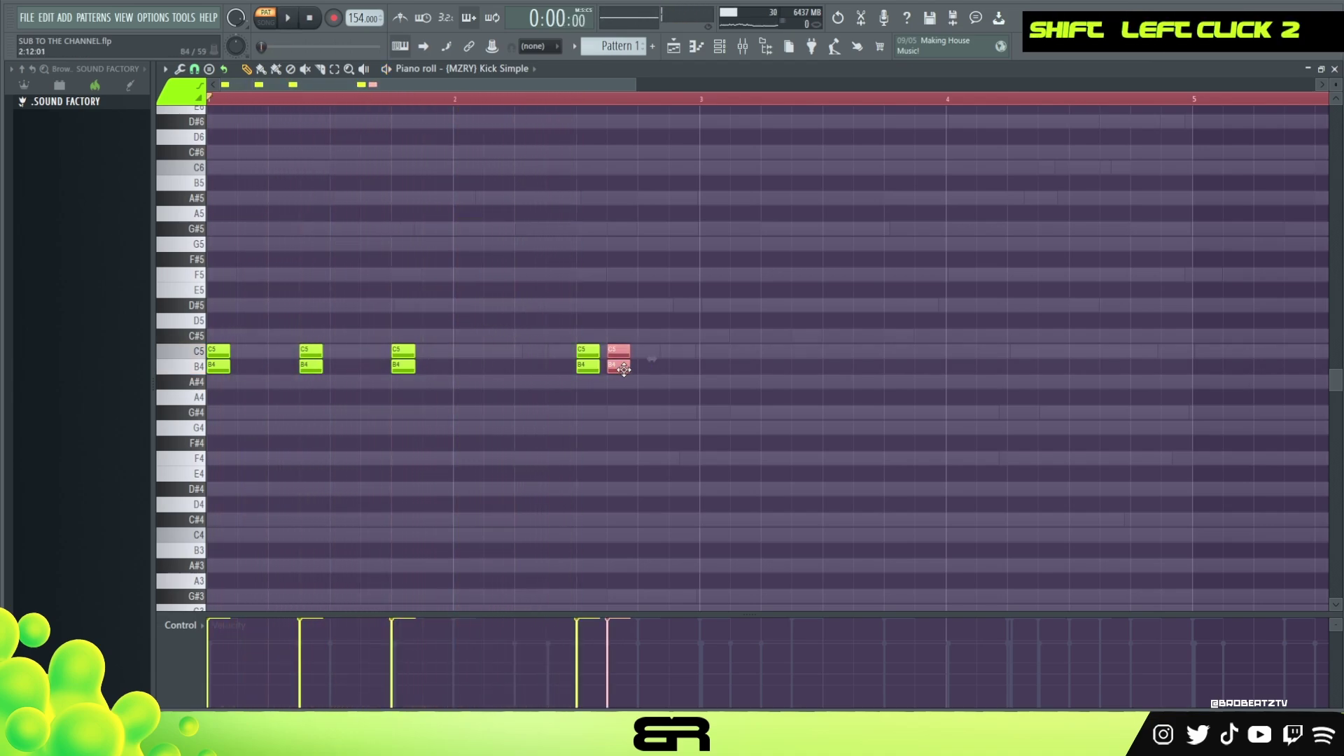
key("space")
Duplicate the two-bar kick pattern into bars 3–4, keeping only the step 9 hit in bar 4
left_click_drag(675, 329, 703, 381)
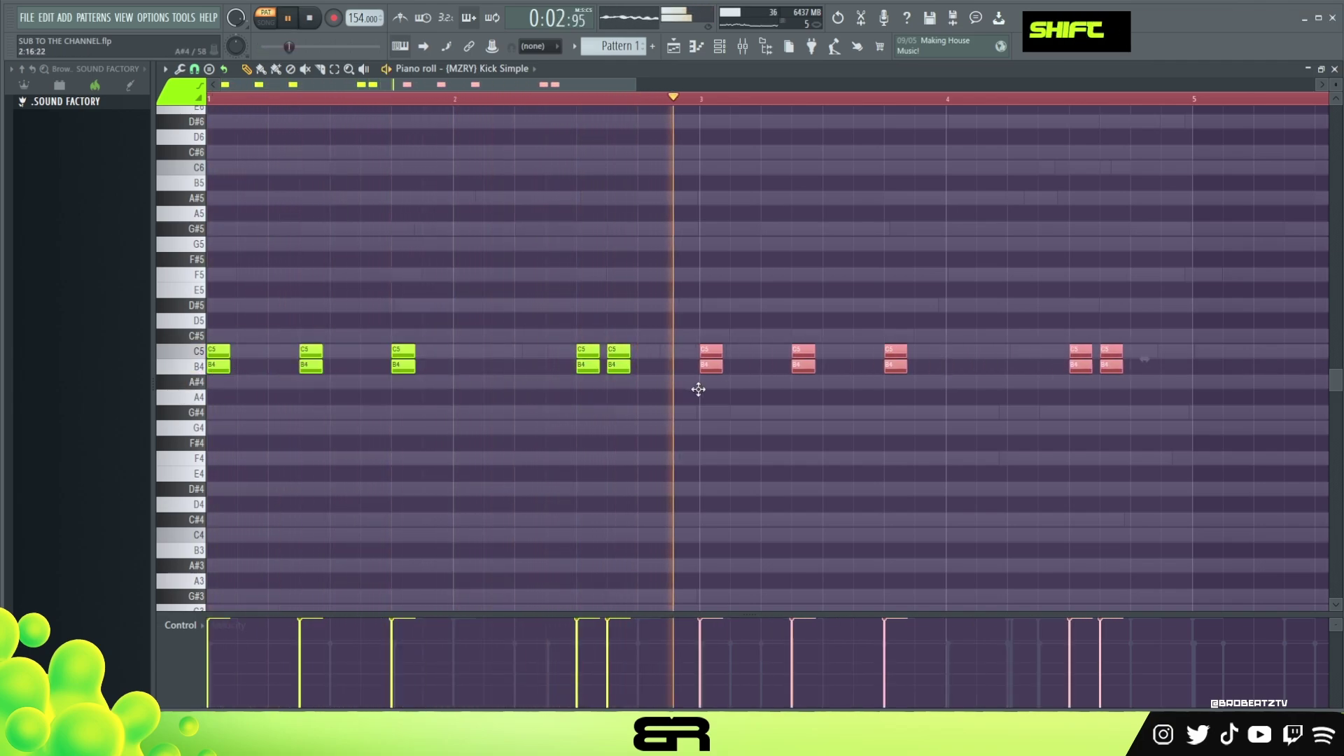
right_click(757, 413)
right_click(1080, 351)
right_click(1082, 365)
key("space")
key("space")
left_click_drag(1146, 331, 1073, 369)
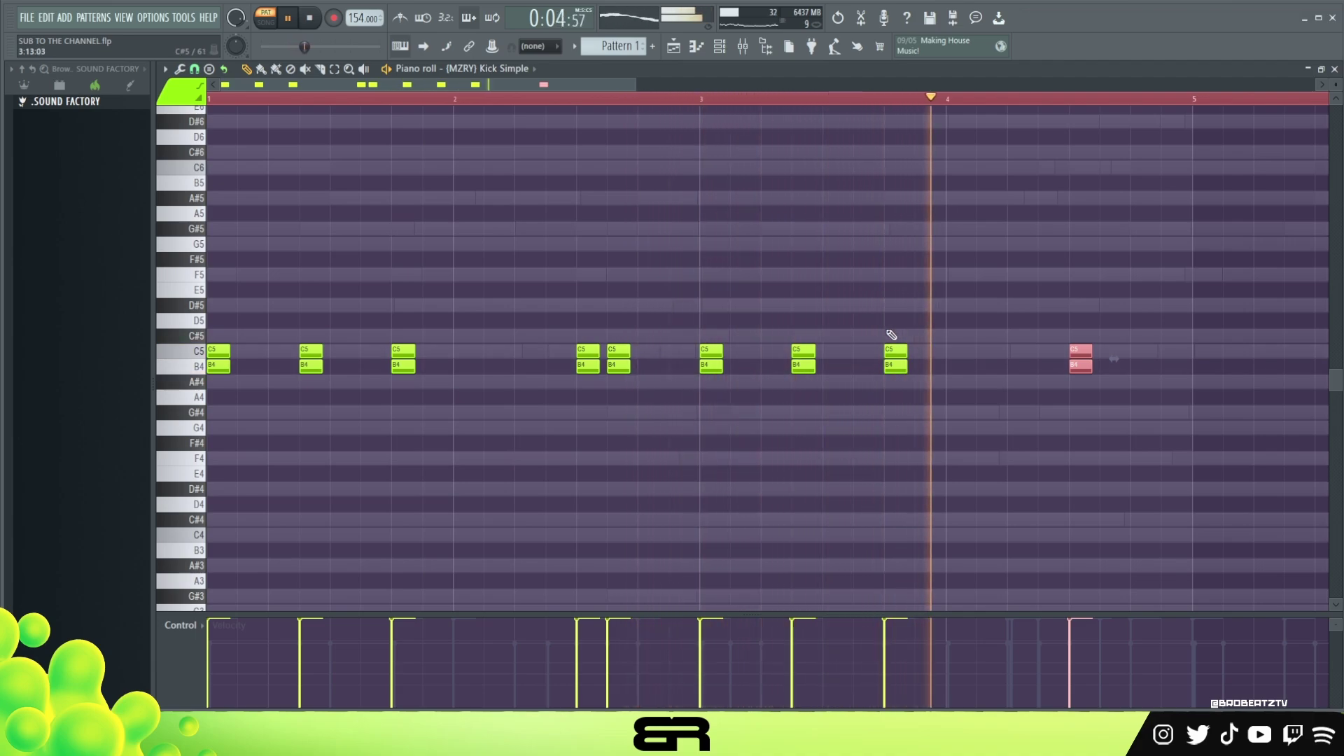
Duplicate all kick notes from bars 1–4 into bars 5–8
key("ctrl+a")
left_click_drag(217, 359, 1189, 382)
key("space")
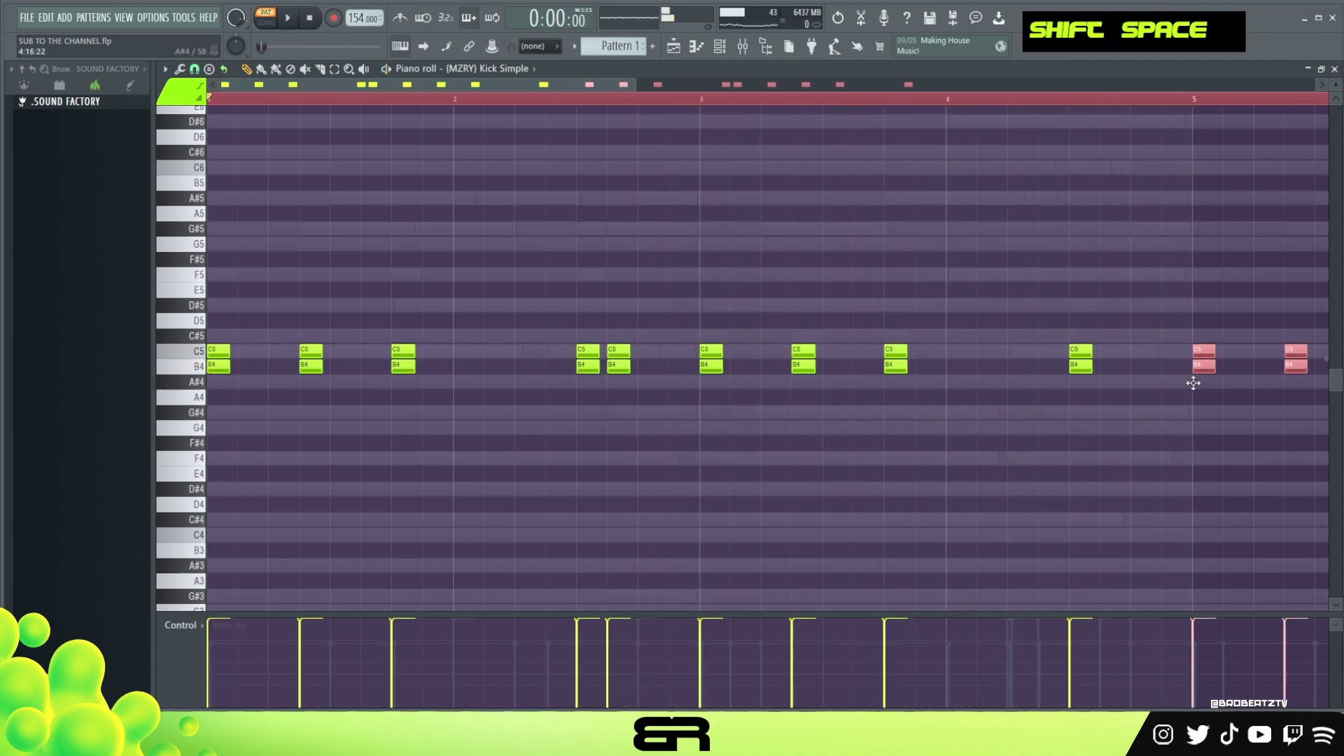
right_click(1077, 249)
scroll(896, 210, "up", 1)
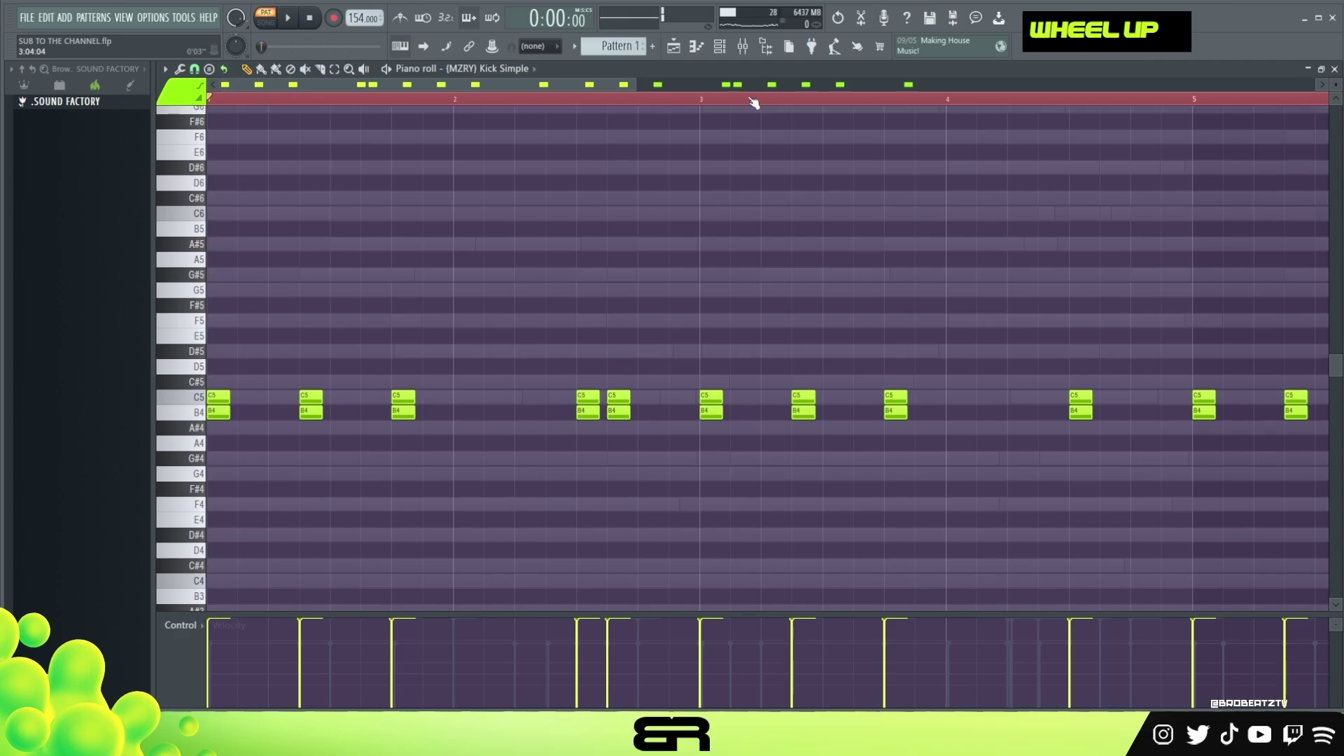
scroll(754, 103, "down", 1)
Add CL Huff clap hits on steps 9 and 25 in the Channel rack
left_click(720, 48)
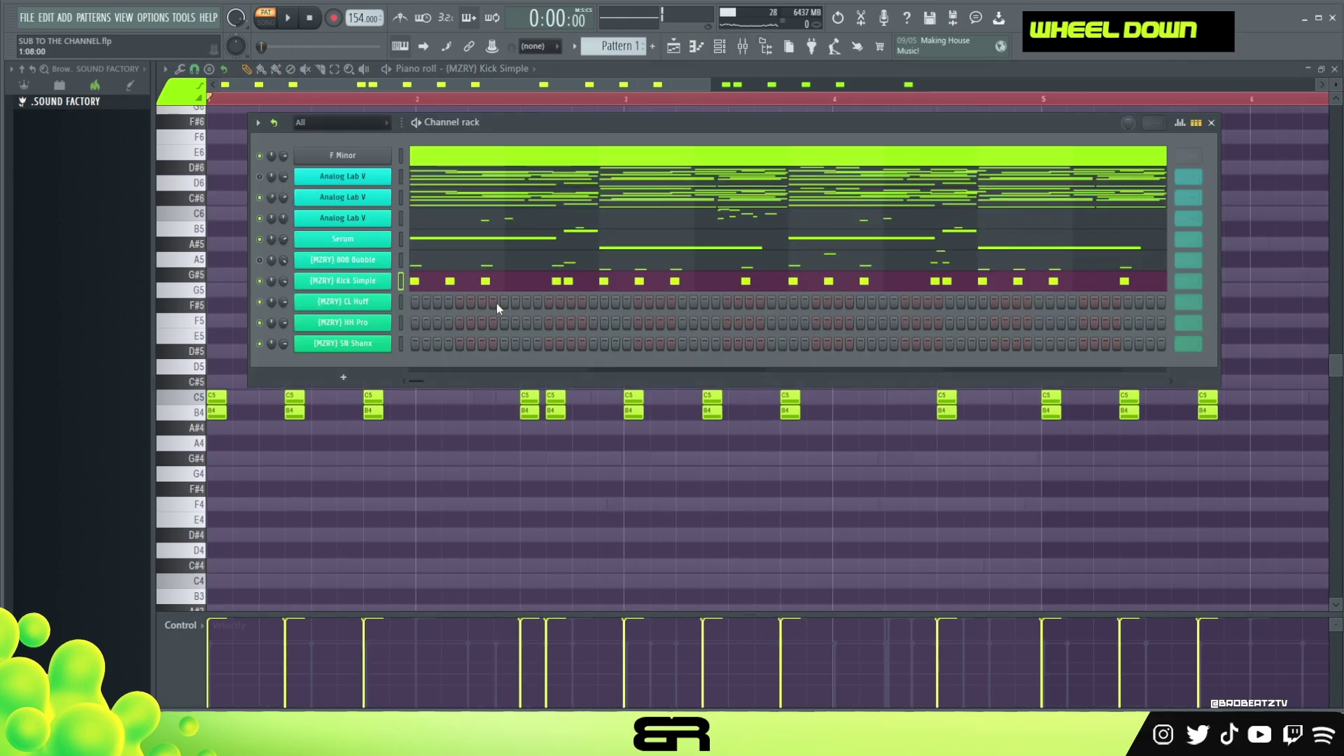
left_click(684, 302)
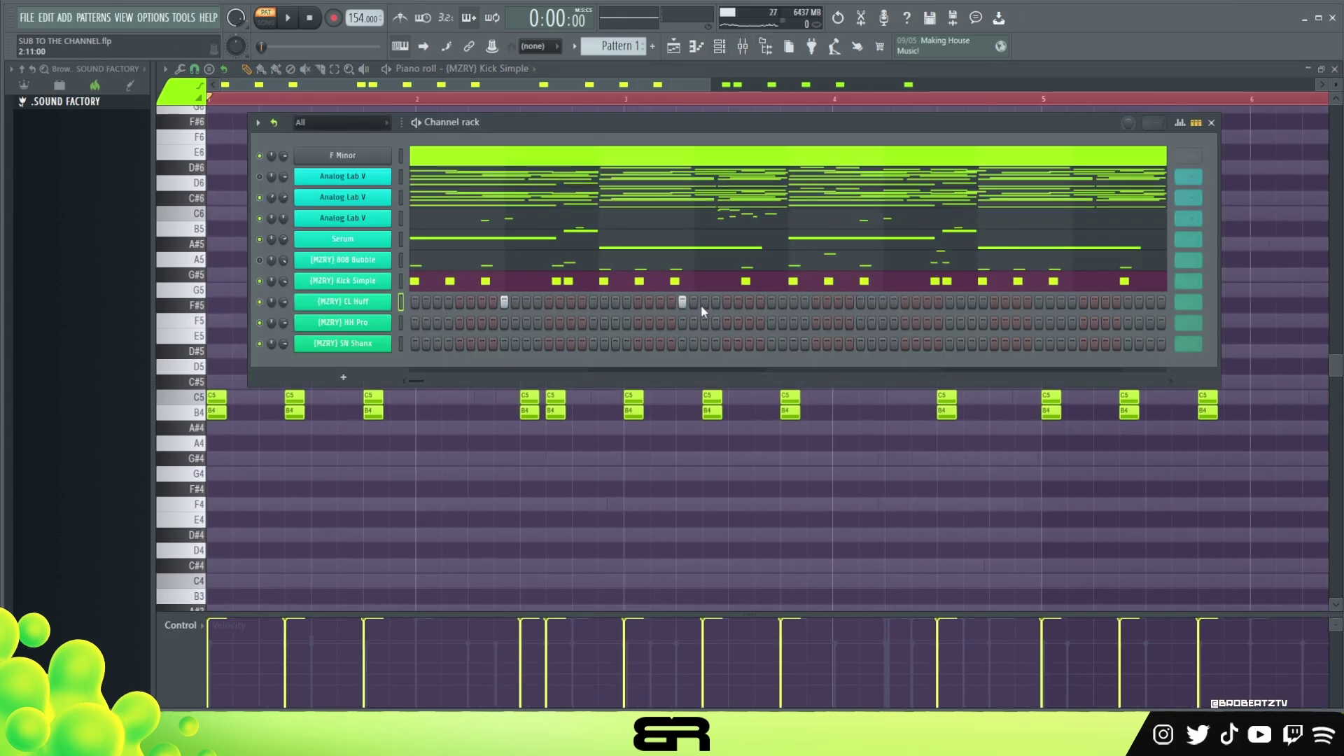
right_click(1181, 301)
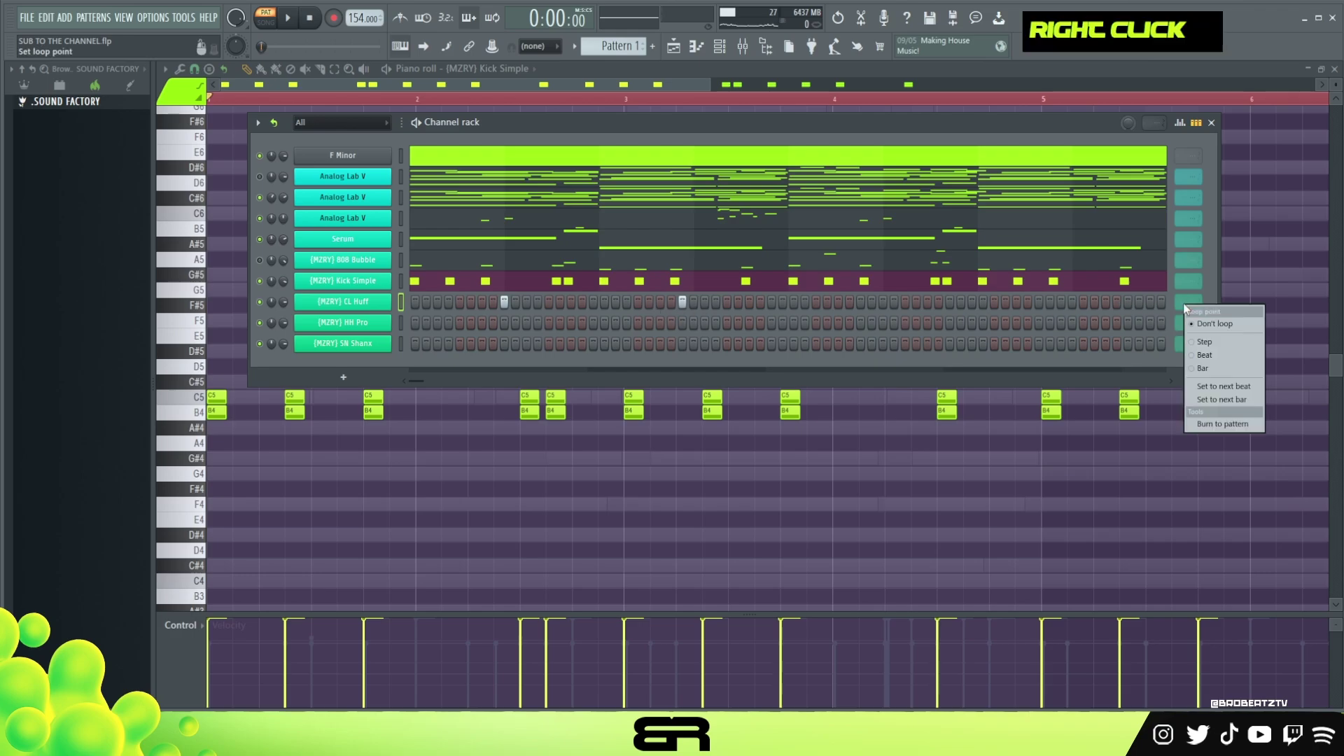
left_click(1206, 369)
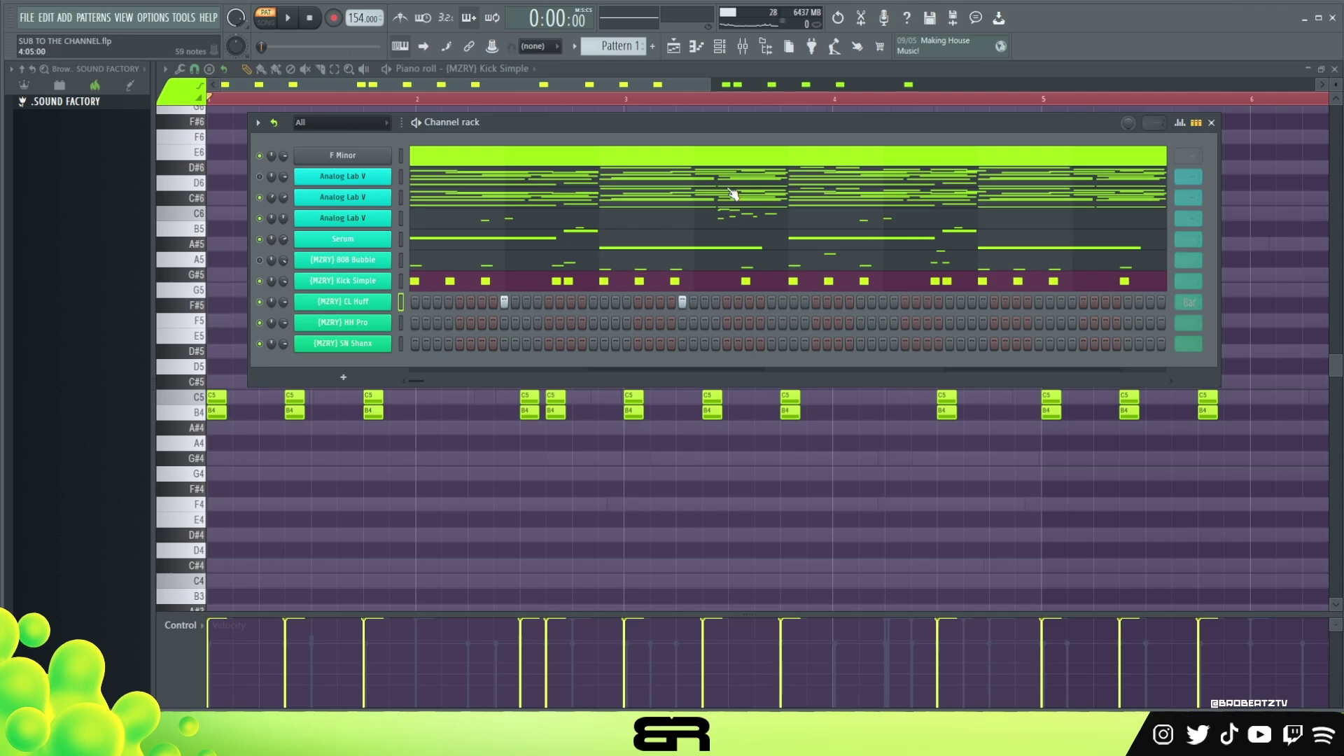
right_click(1181, 302)
left_click(1192, 321)
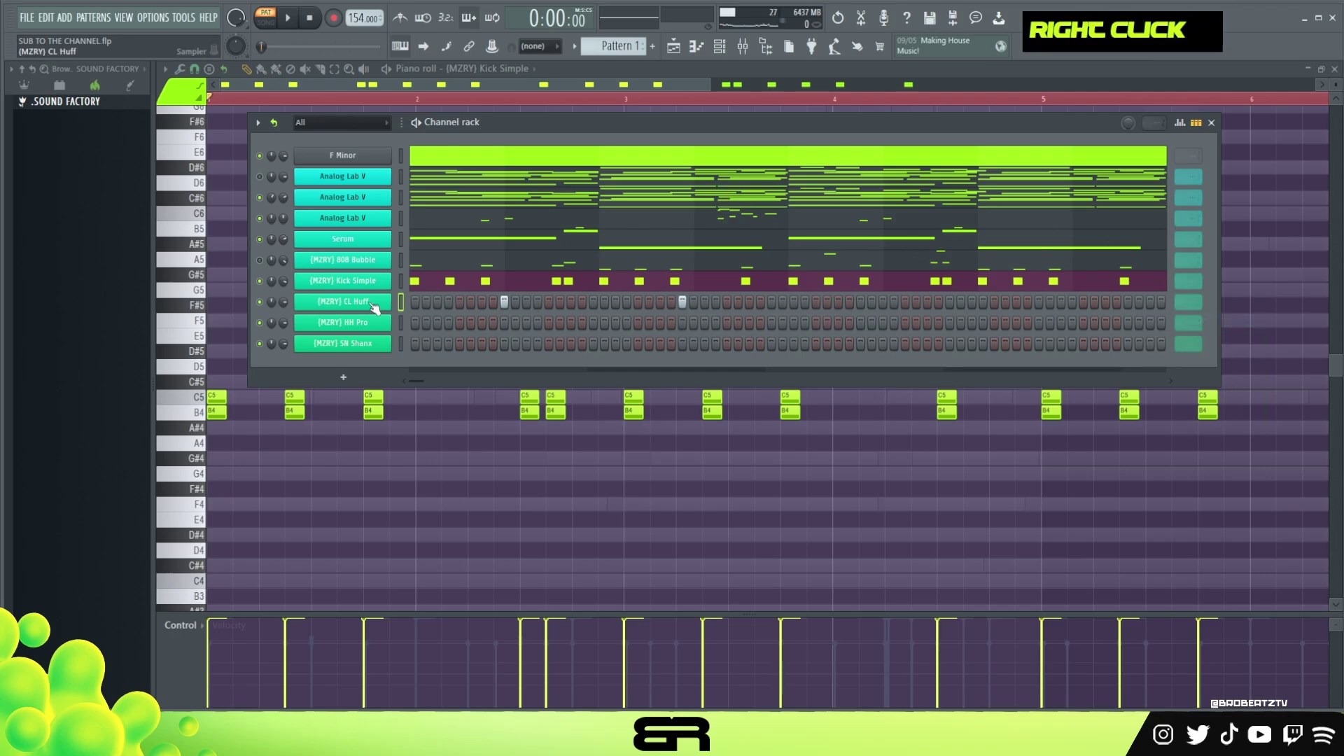
Loop the CL Huff clap every 32 steps and raise the velocity of both clap hits
right_click(378, 307)
left_click(410, 303)
double_click(225, 70)
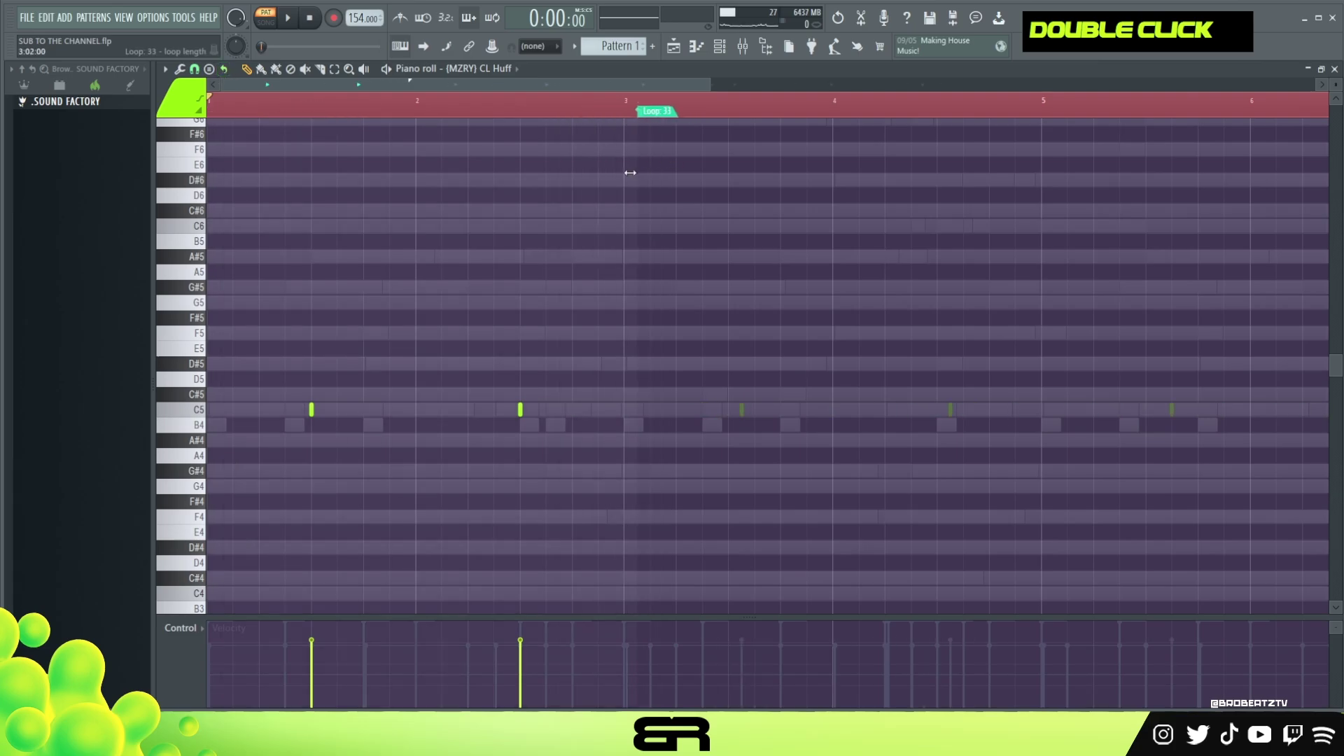
key("space")
scroll(663, 234, "up", 1)
scroll(663, 234, "down", 1)
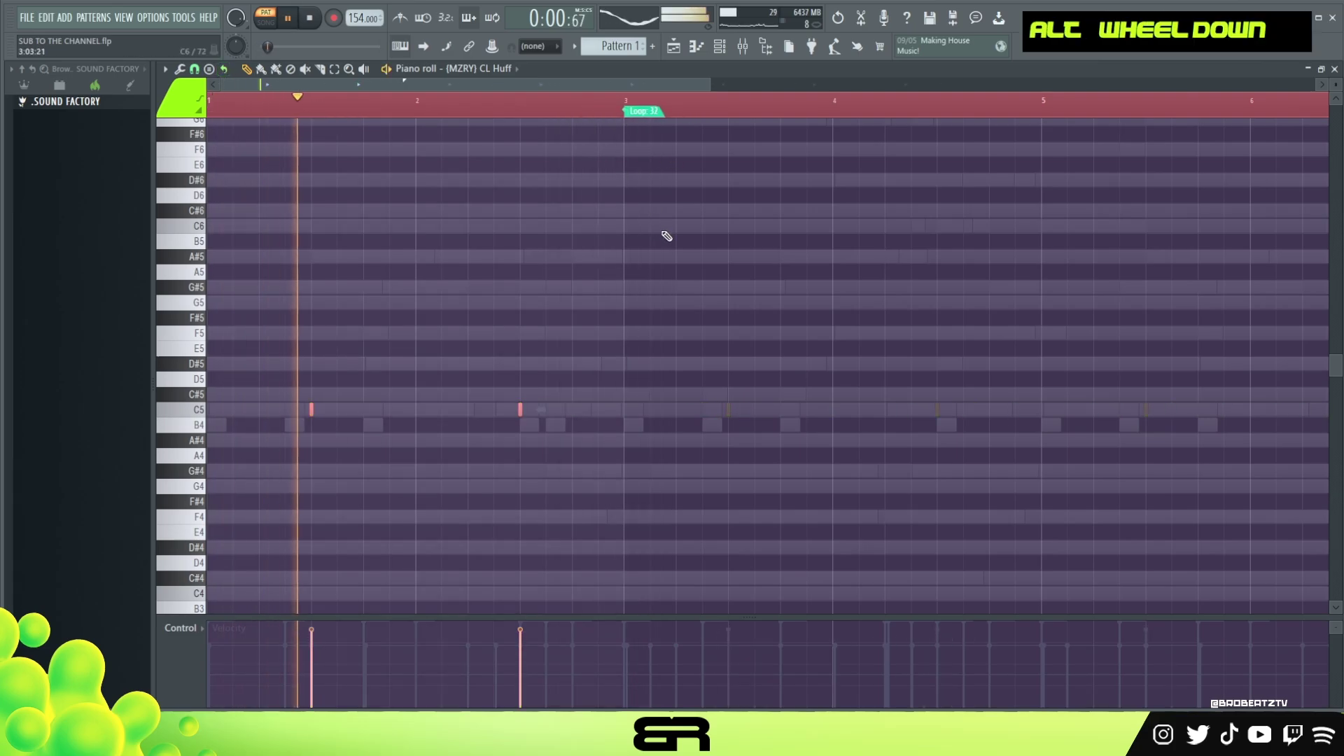
Add HH Pro hi-hat hits on steps 1, 6 and 7, auditioning the rhythm between placements
key("F6")
key("space")
key("space")
key("space")
left_click(415, 323)
key("space")
key("space")
left_click(482, 323)
key("space")
key("space")
key("space")
left_click(470, 323)
key("space")
key("space")
Add HH Pro hi-hat hits on steps 9, 11 and 15, playing the pattern to check the rhythm
left_click(504, 323)
key("space")
key("space")
left_click(527, 322)
key("space")
key("space")
left_click(571, 323)
key("space")
Place a snare hit on step 19 and raise its velocity in the piano roll
left_click(626, 344)
key("space")
left_click(626, 344)
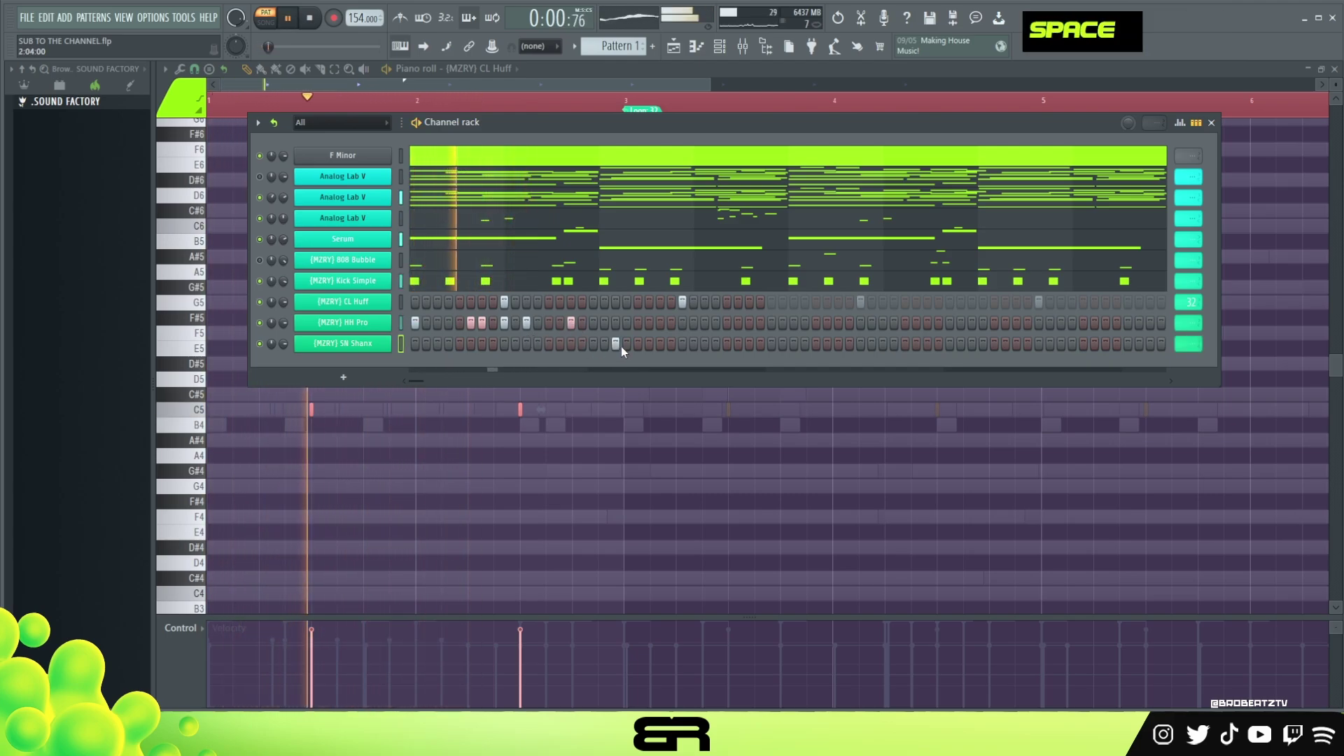
key("space")
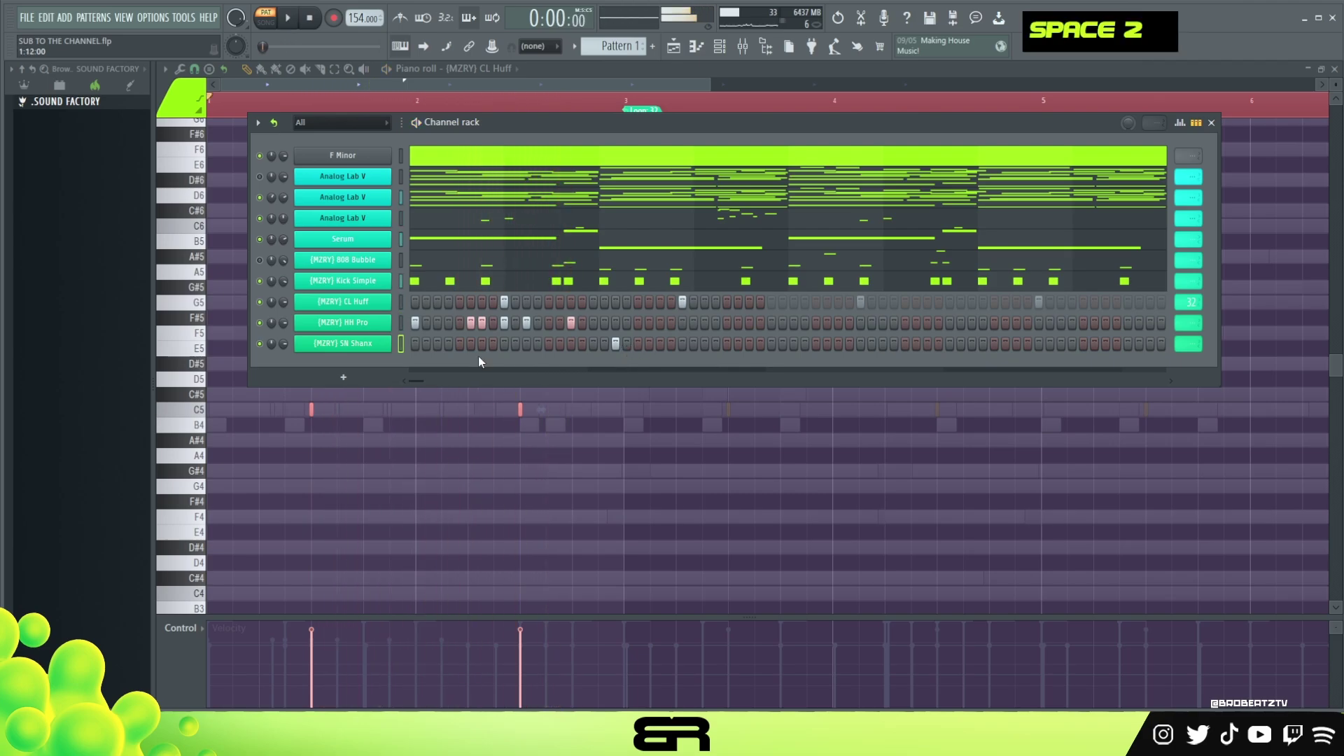
right_click(389, 342)
left_click(404, 343)
scroll(466, 315, "up", 2)
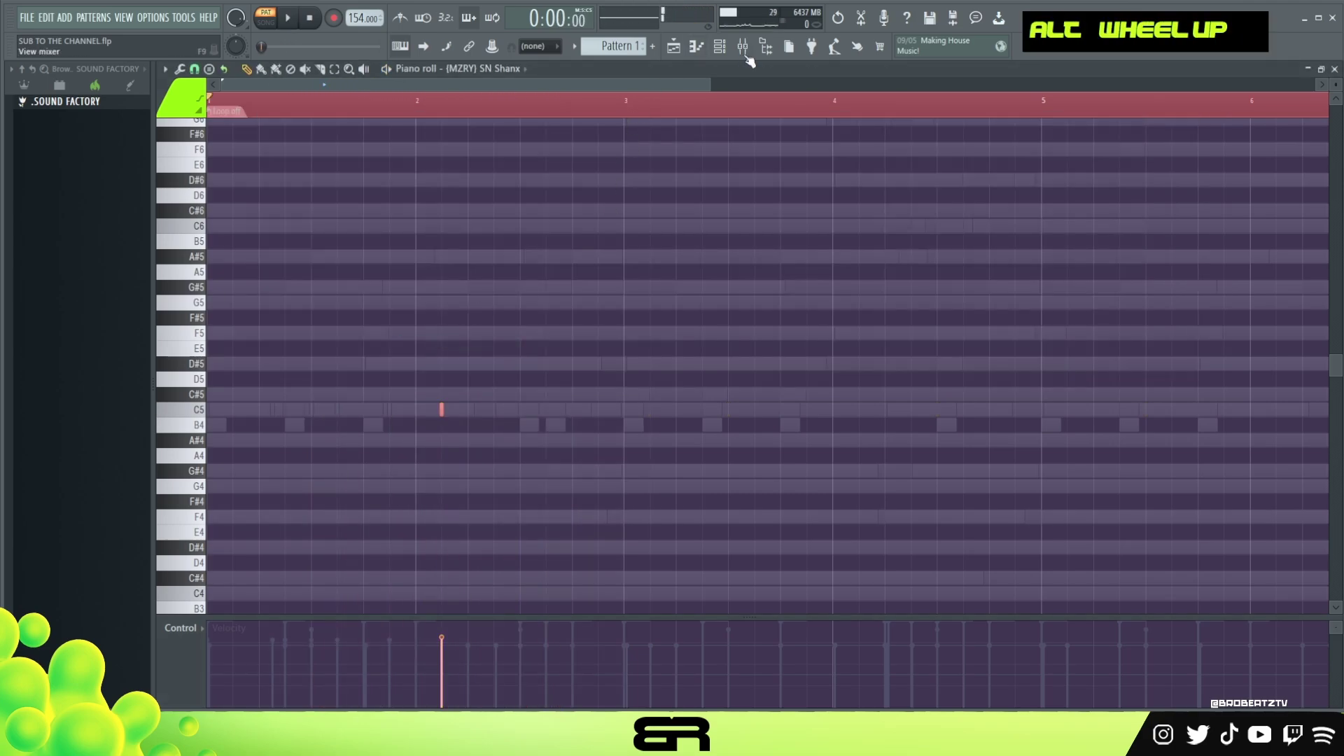
Lower the velocity of the HH Pro hi-hat hits on steps 6 and 11 to about 65%, auditioning the pattern
left_click(720, 46)
key("space")
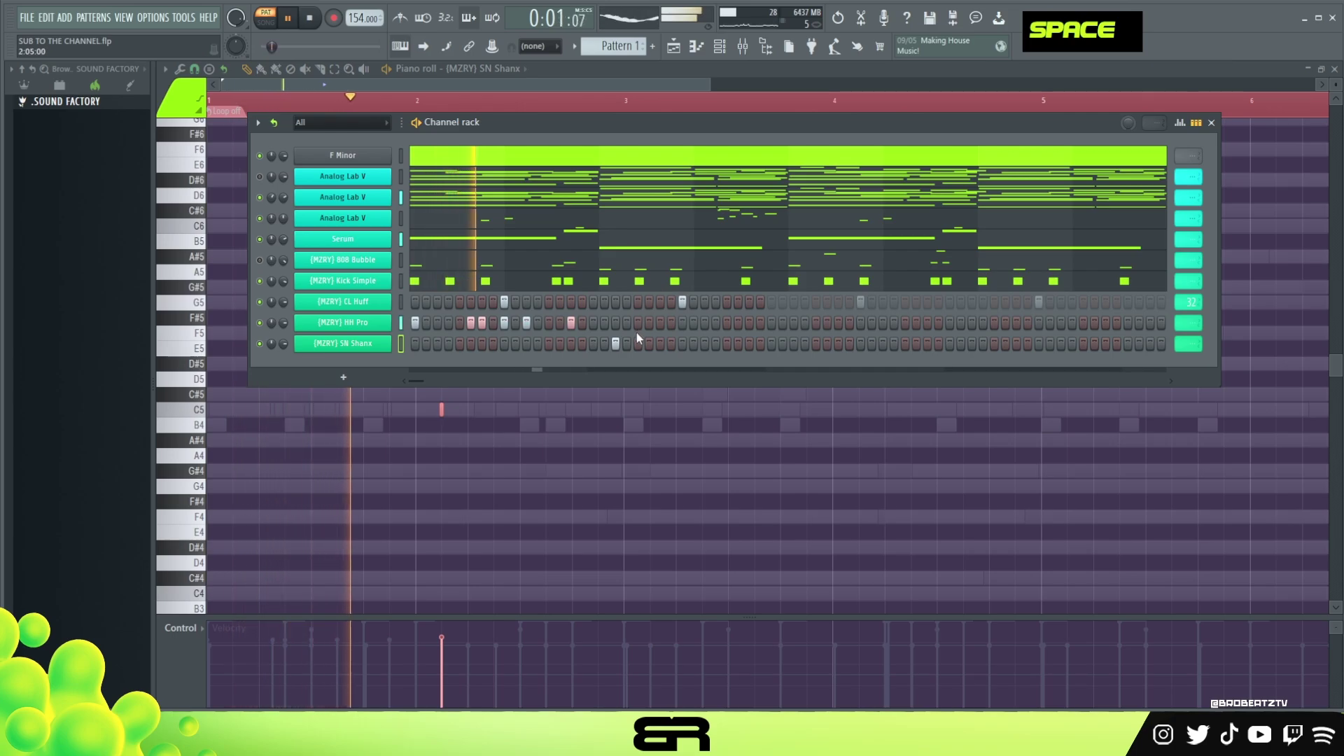
key("space")
left_click(1180, 123)
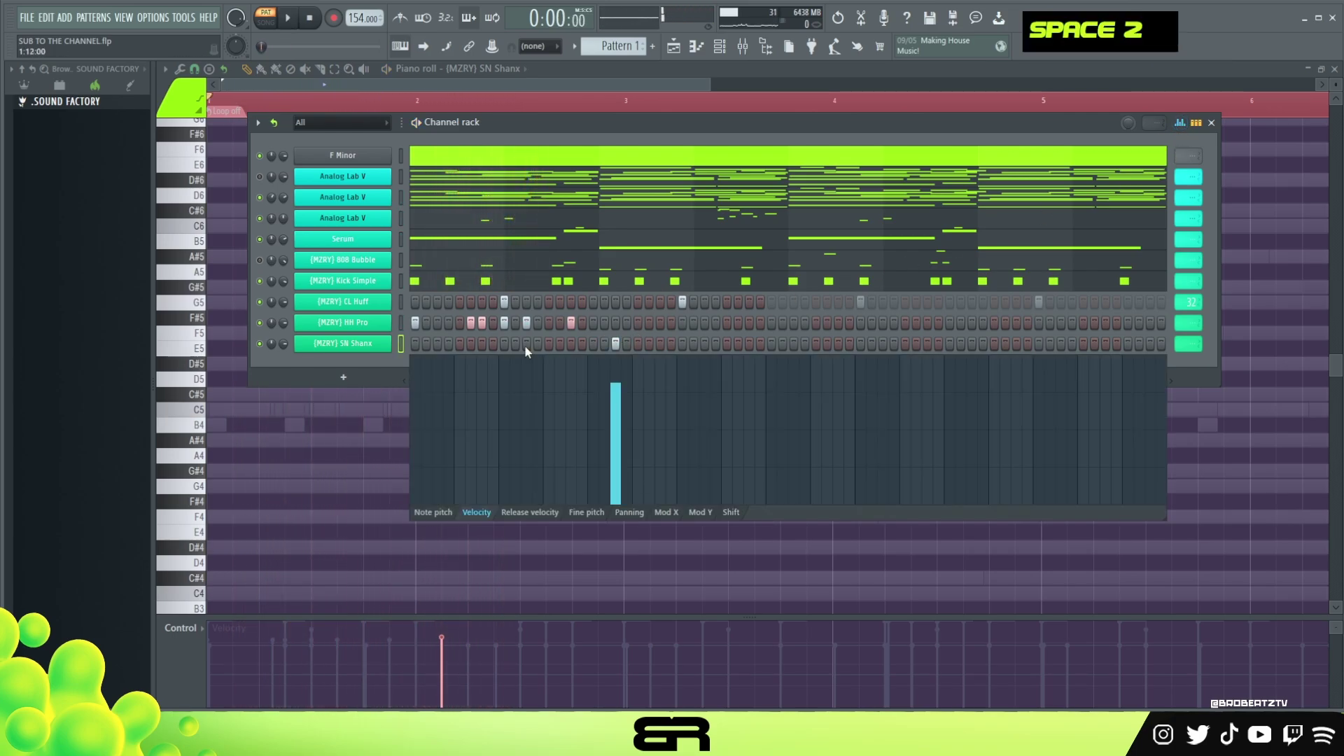
left_click(401, 322)
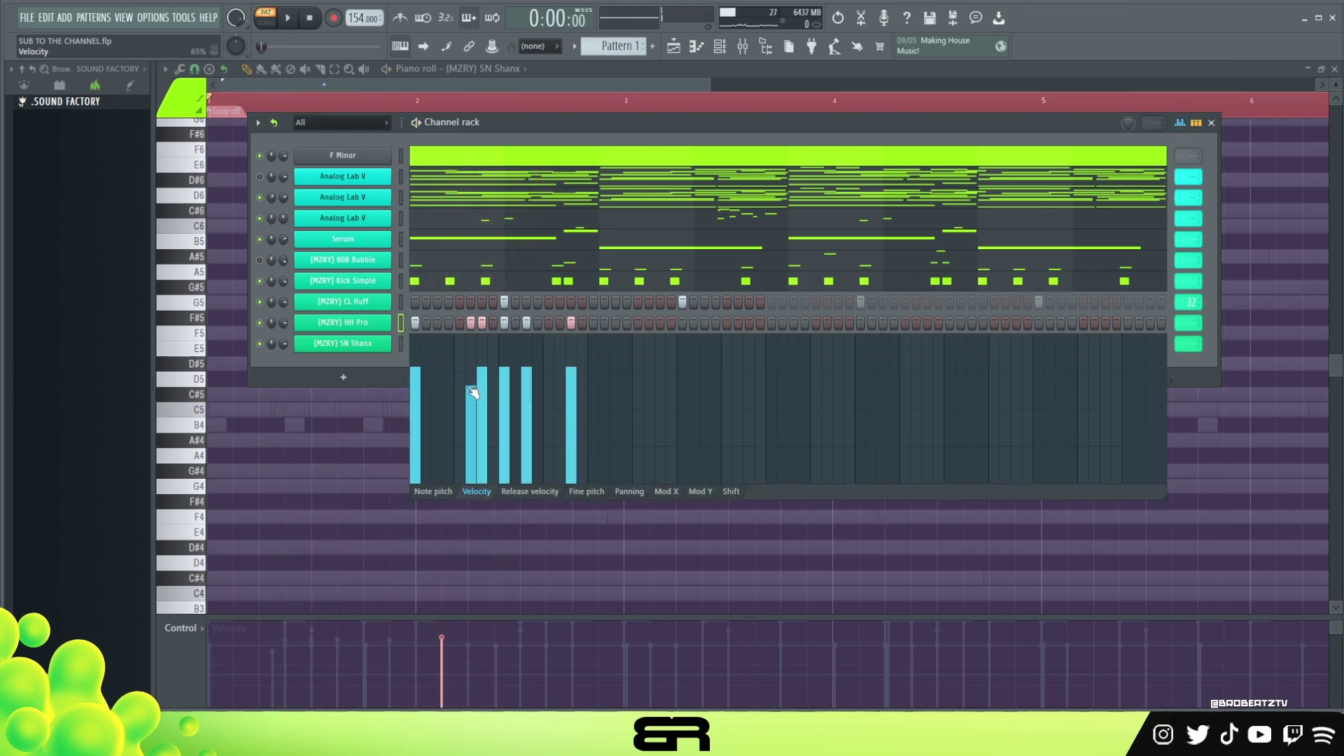
key("space")
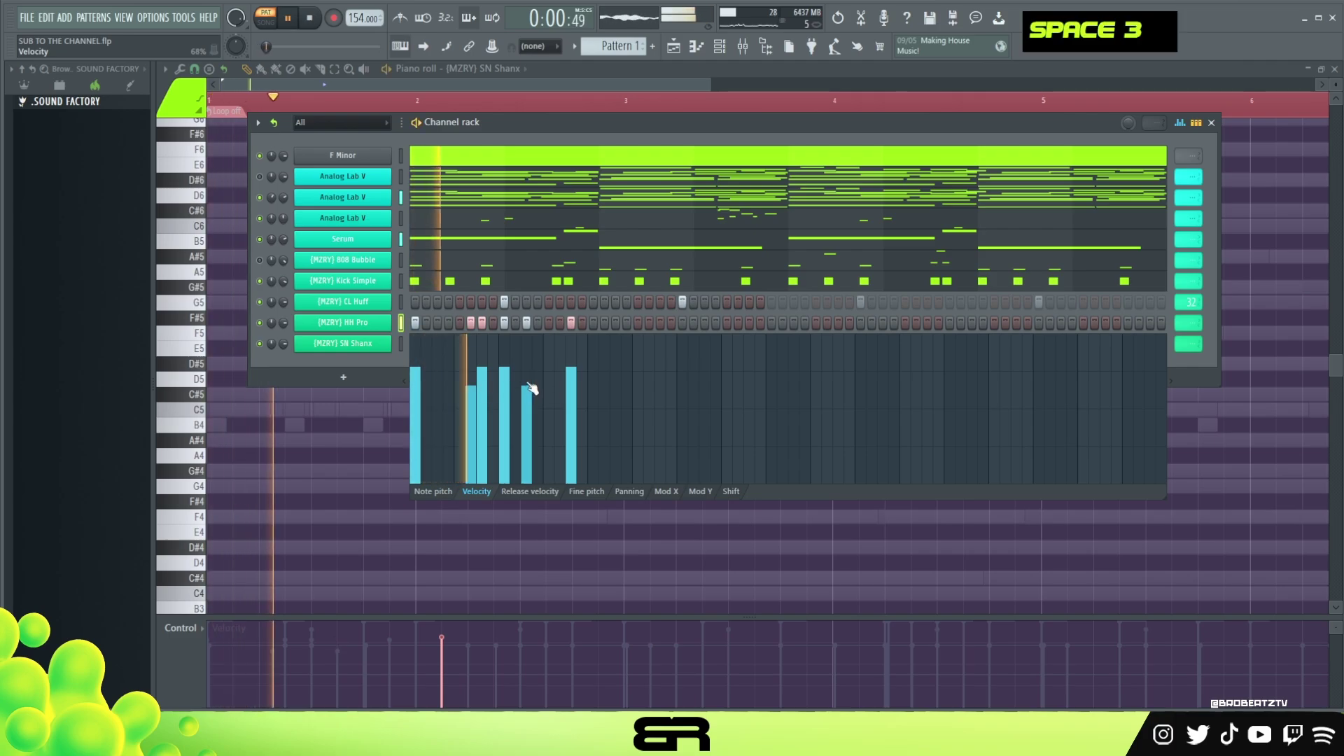
key("space")
left_click(1182, 123)
Play the pattern and add three consecutive HH Pro hi-hat hits on steps 21, 22 and 23
key("space")
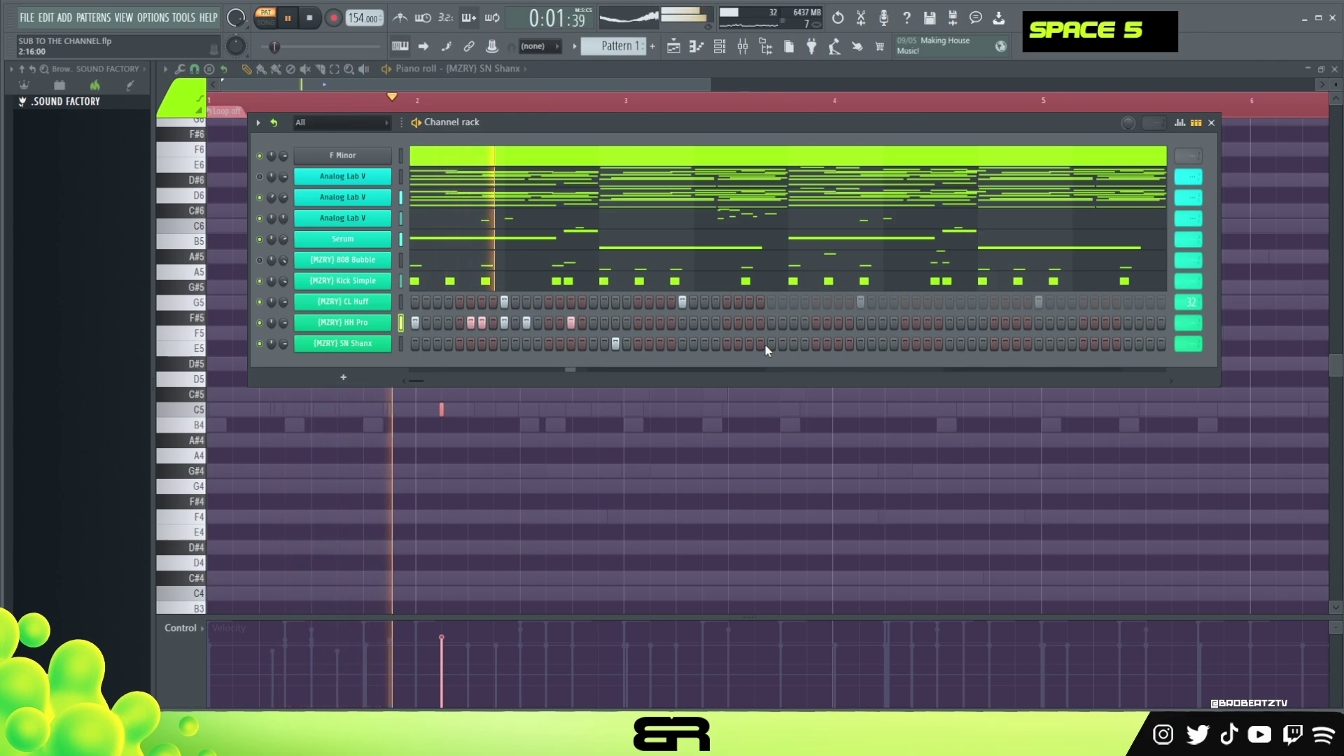
key("space")
key("space")
left_click_drag(638, 324, 660, 324)
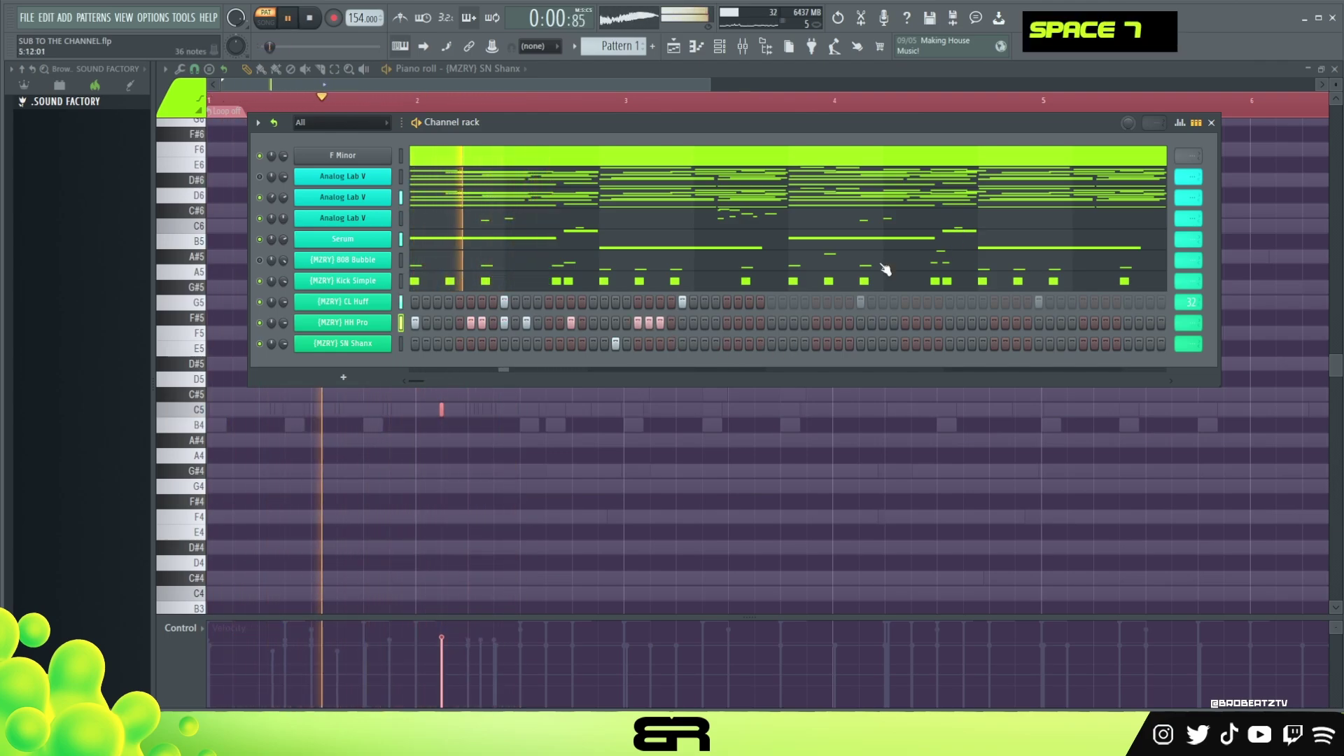
Shape the velocities of the HH Pro hits on steps 21 to 23, with 21 loudest, 22 softest and 23 in between
left_click(1180, 123)
key("space")
key("space")
left_click(638, 406)
left_click(650, 387)
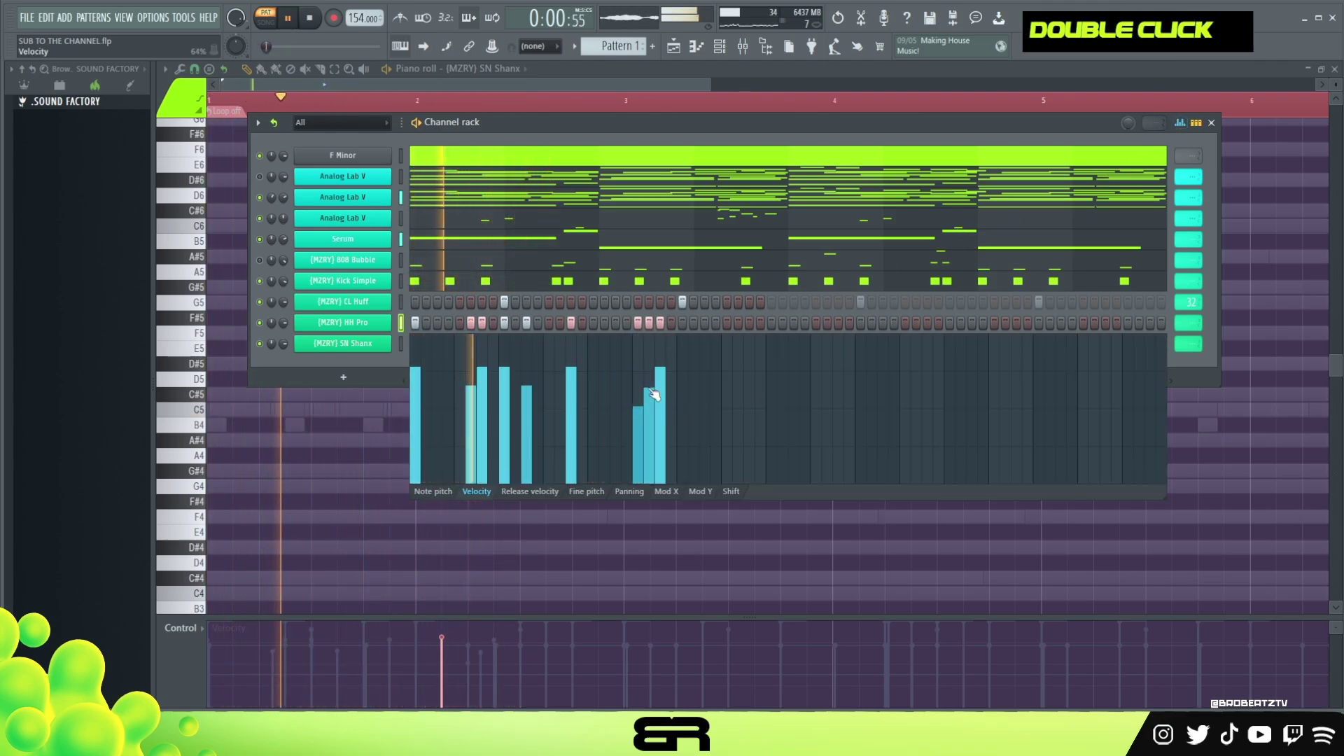
key("space")
key("space")
double_click(650, 396)
left_click(650, 402)
left_click(661, 388)
left_click(639, 371)
key("space")
key("space")
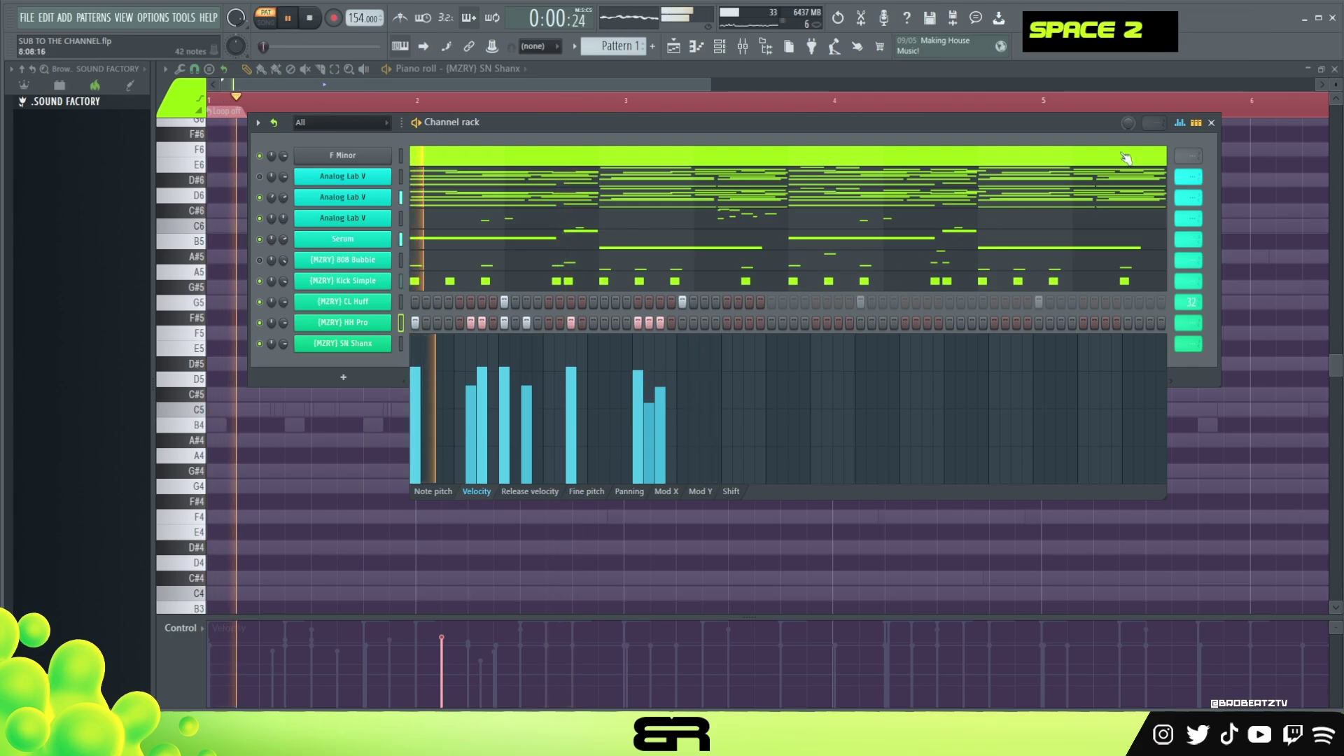
left_click(1180, 124)
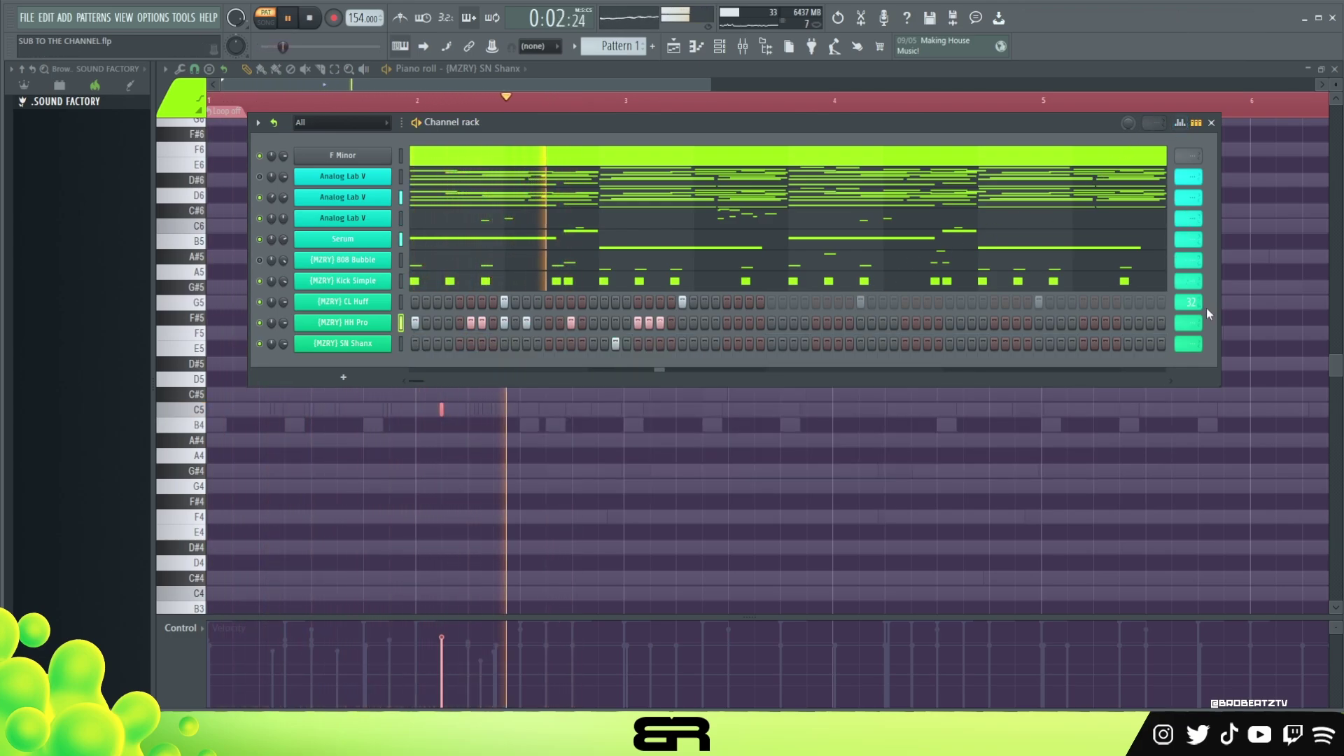
Loop the HH Pro hi-hat every 32 steps and the SN Shanx snare every 64 steps
right_click(1188, 323)
key("space")
left_click(1202, 414)
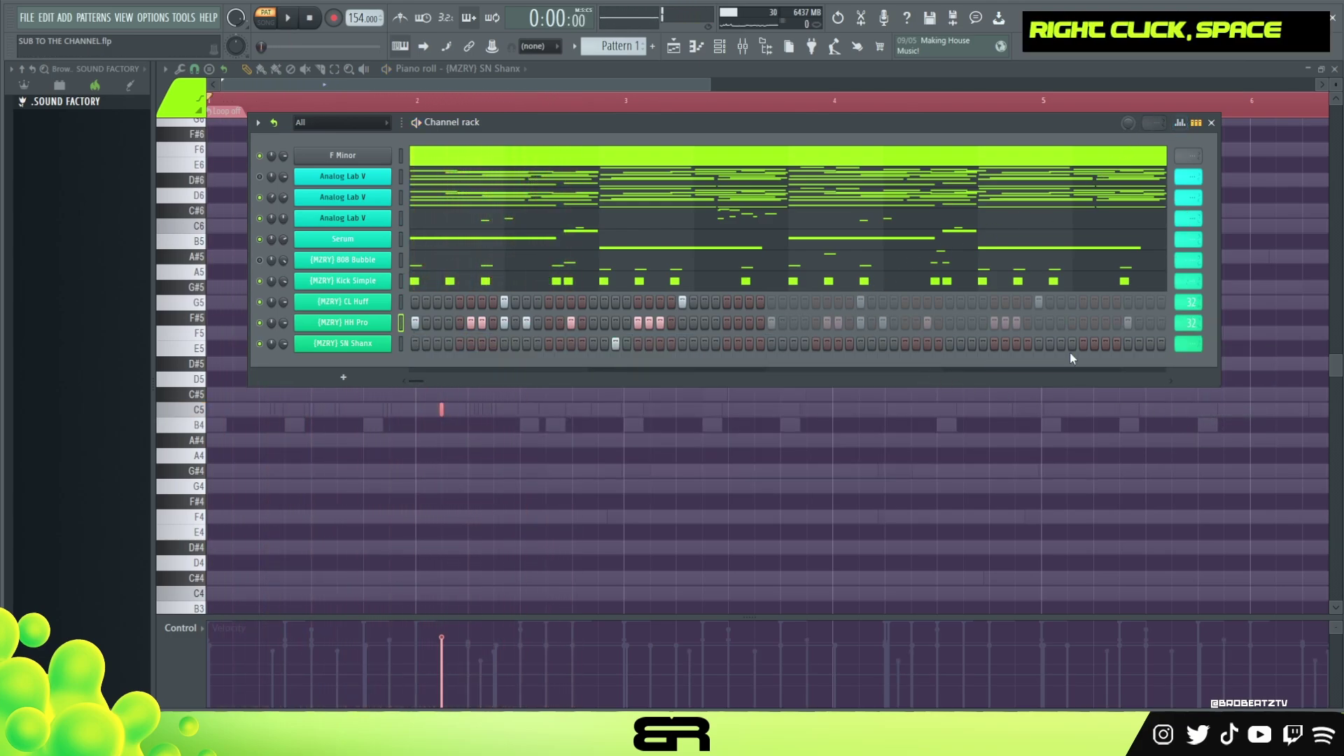
right_click(1188, 344)
left_click(1217, 440)
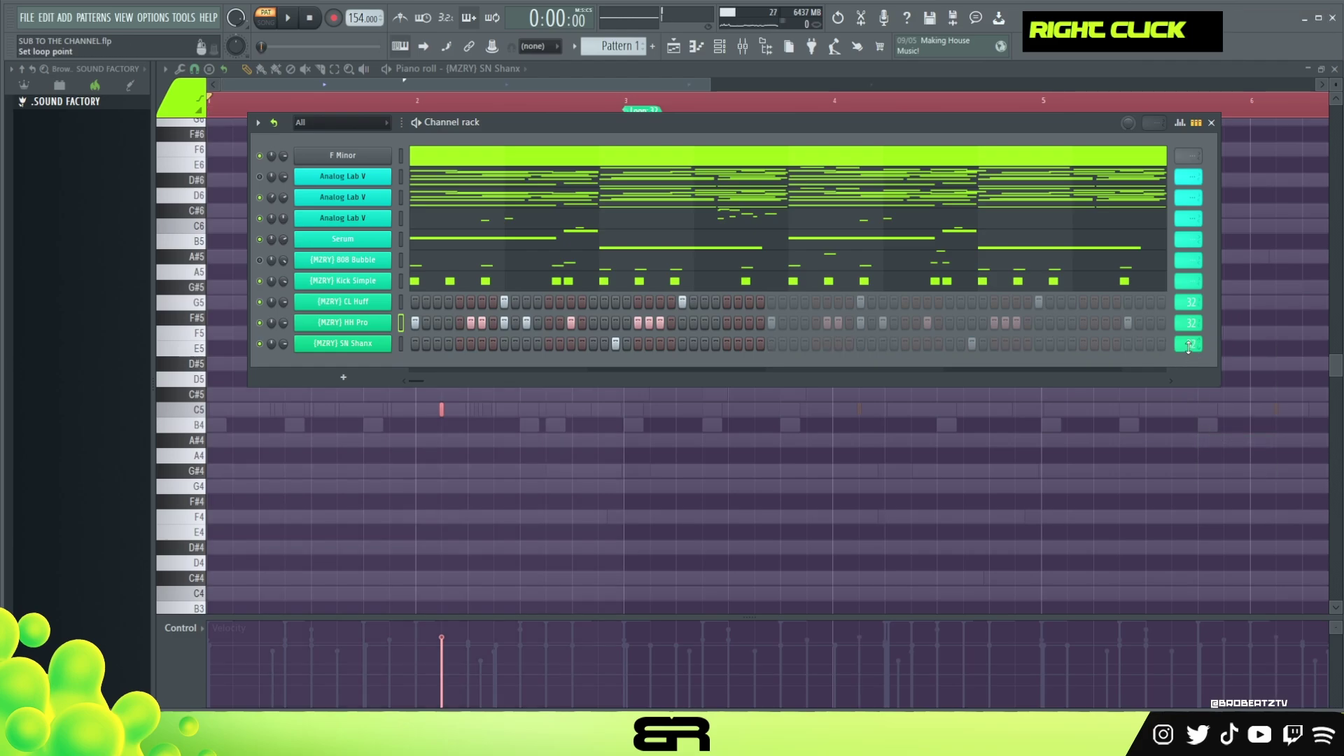
left_click_drag(1188, 348, 1188, 330)
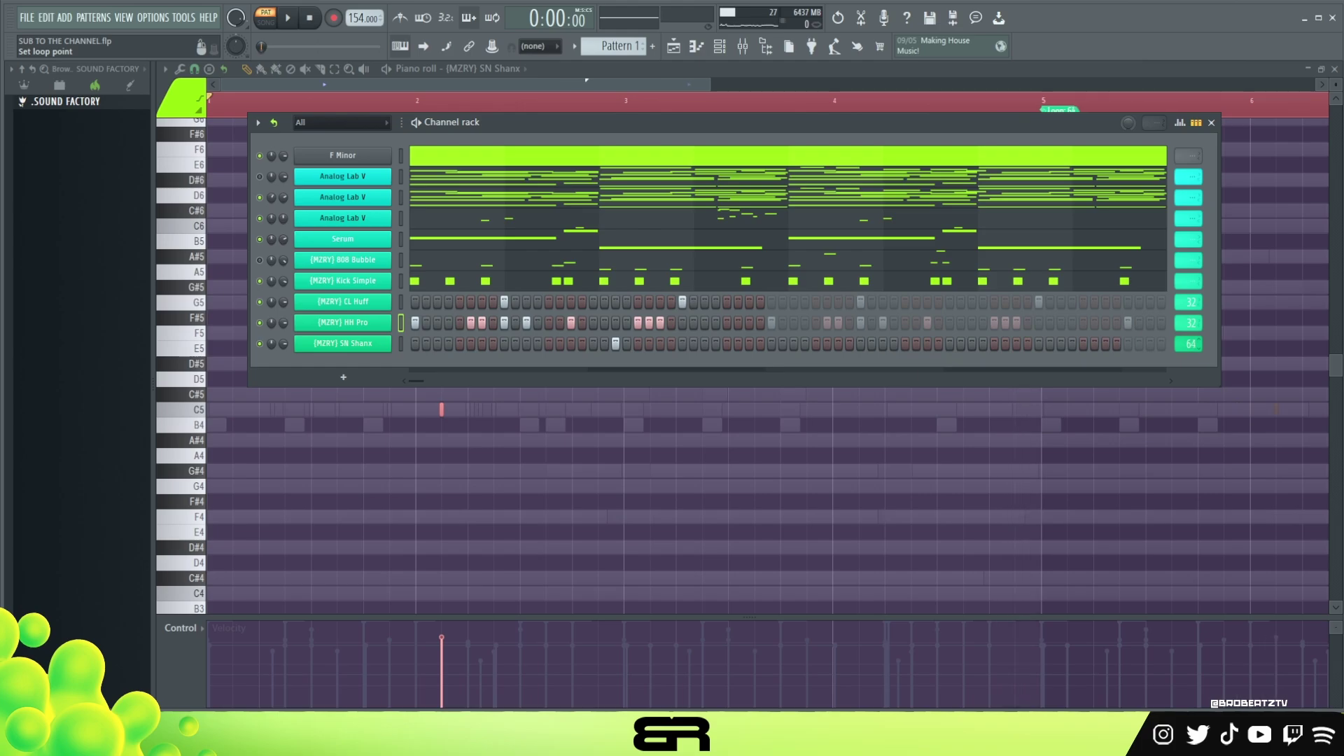
Clear the time selection in the snare's piano roll and play the pattern with the channel rack shown
left_click_drag(473, 132, 449, 189)
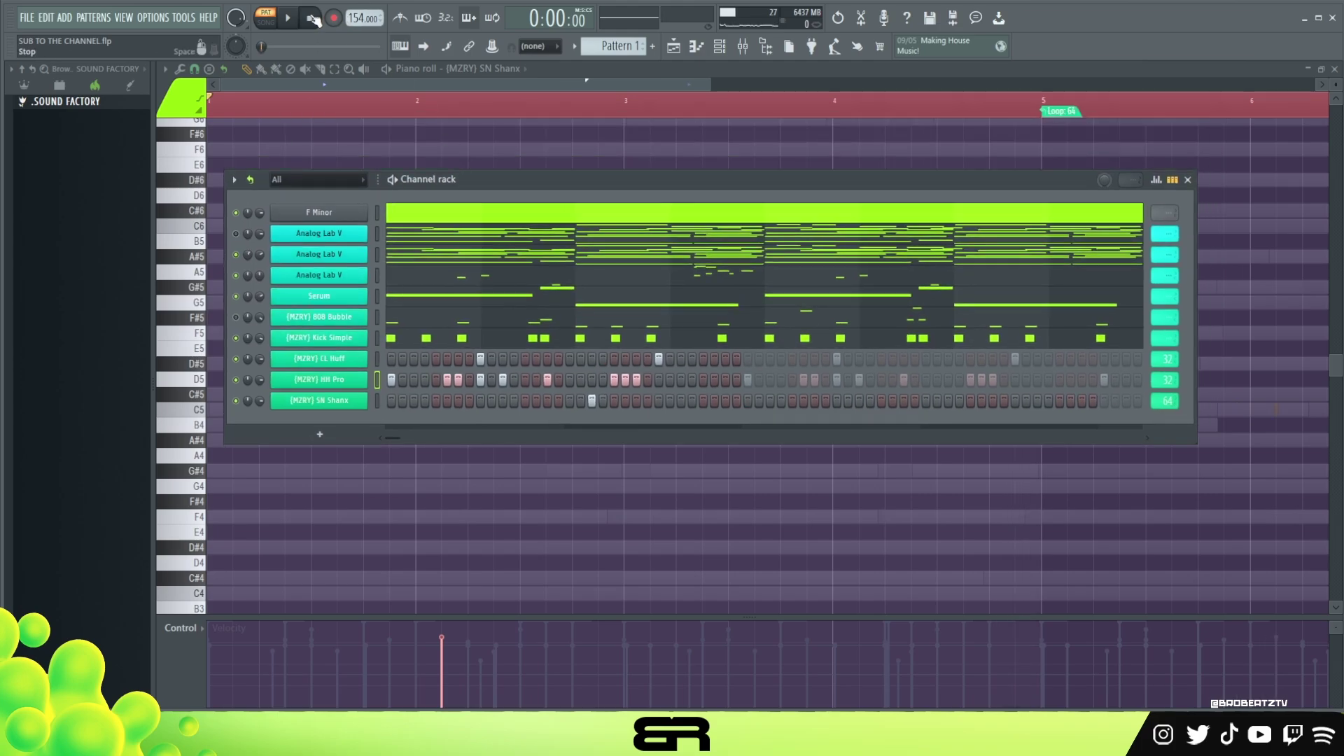
double_click(312, 102)
key("space")
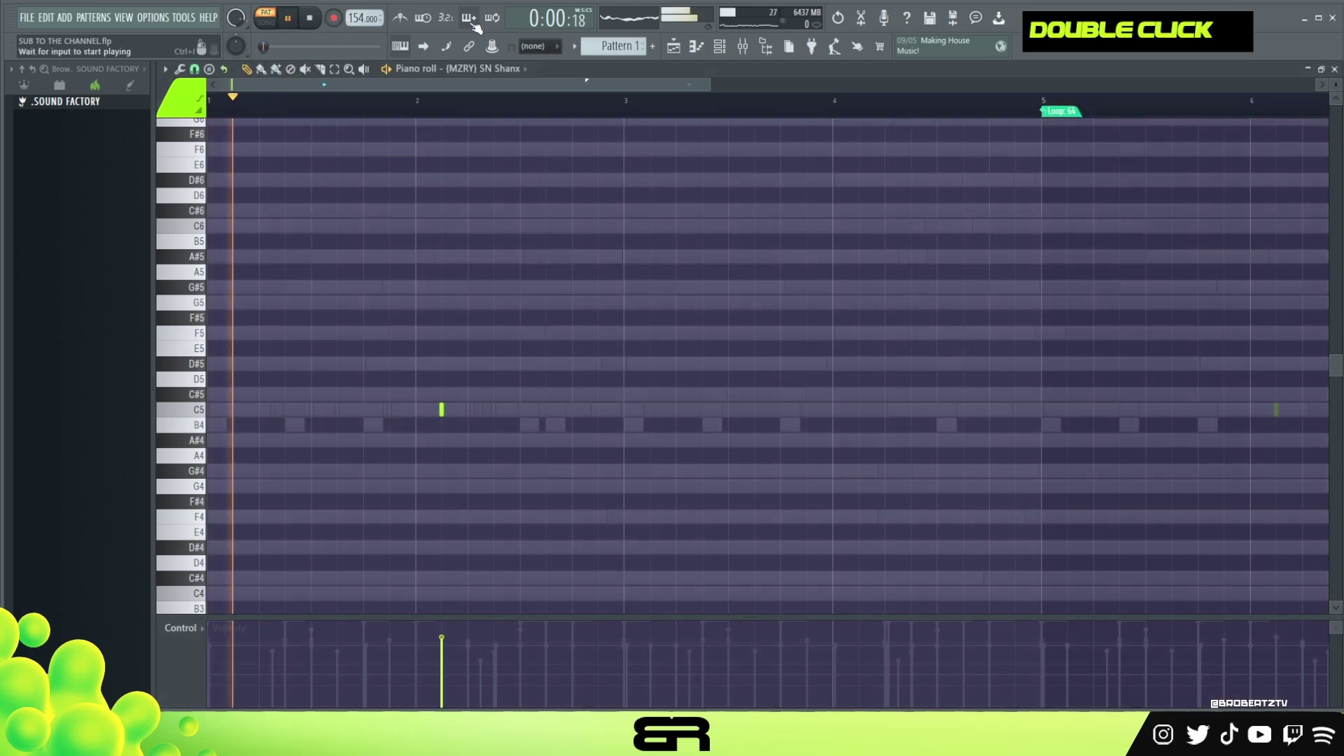
left_click(722, 47)
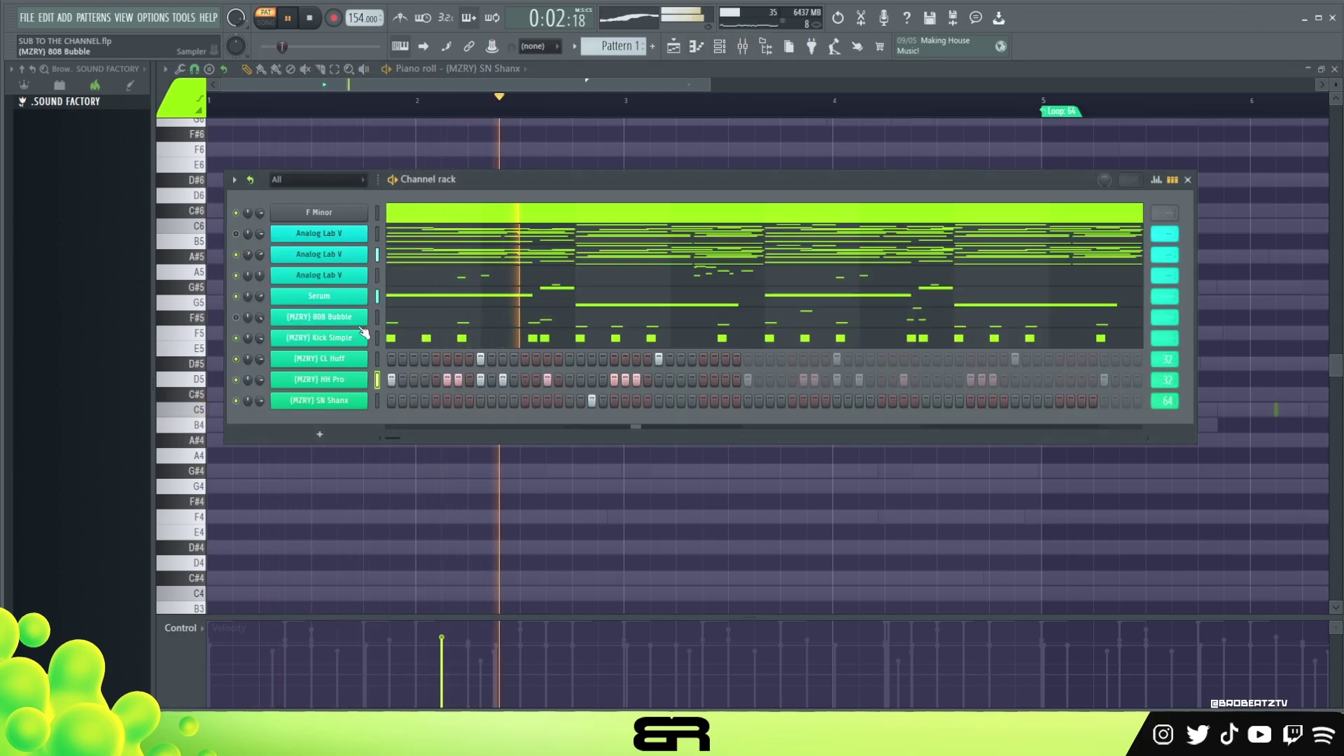
Mute the Serum bass and Kick Simple, unmute the 808 Bubble, and play the pattern
key("space")
key("space")
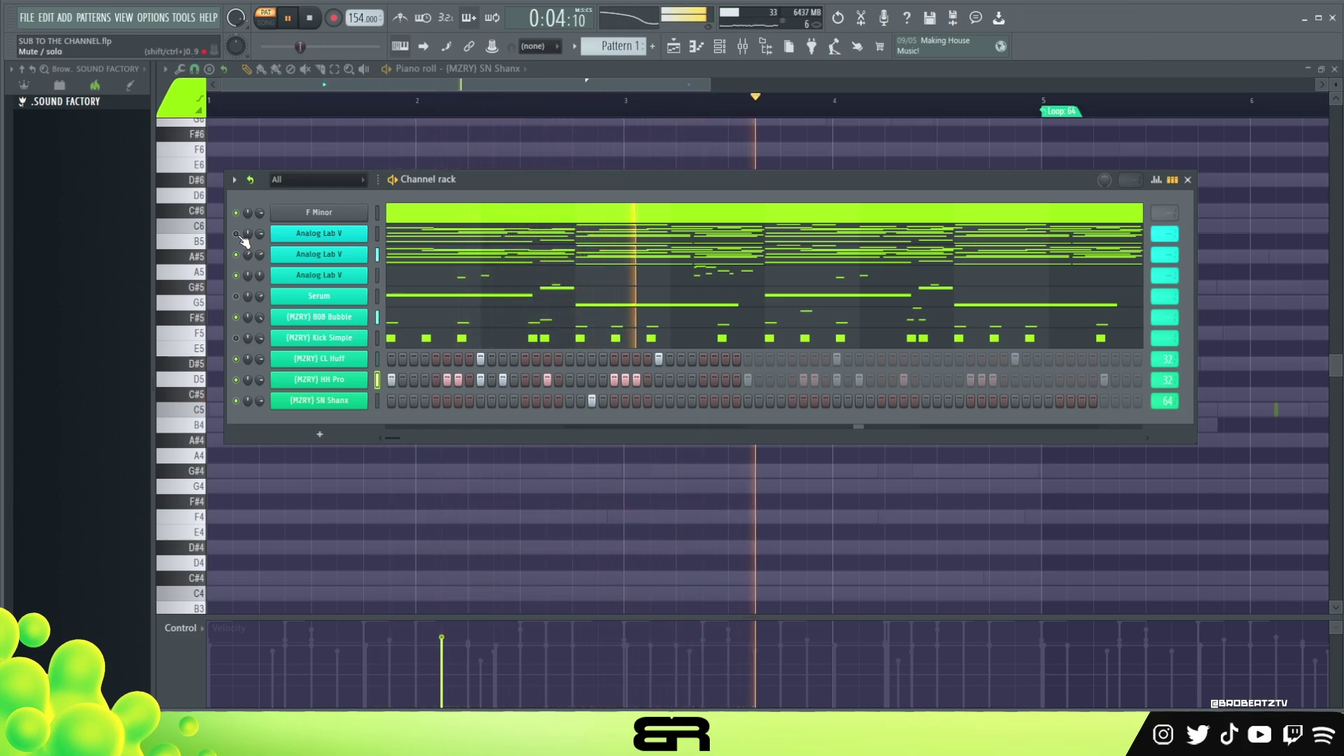
key("space")
left_click_drag(540, 185, 563, 175)
Browse the sample library to the Mizery DK drum kit's percussion loops in -NEW- > PERX > PLS
left_click(104, 102)
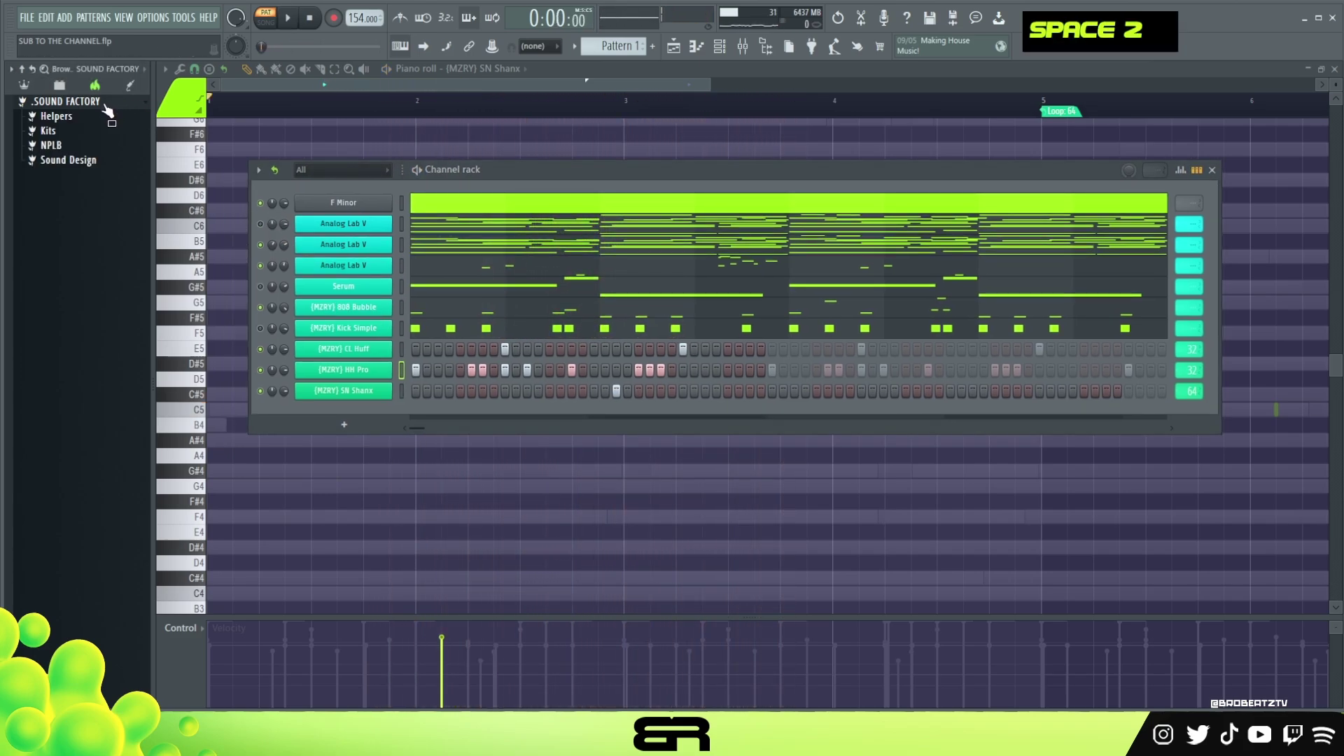
left_click(74, 131)
left_click(79, 146)
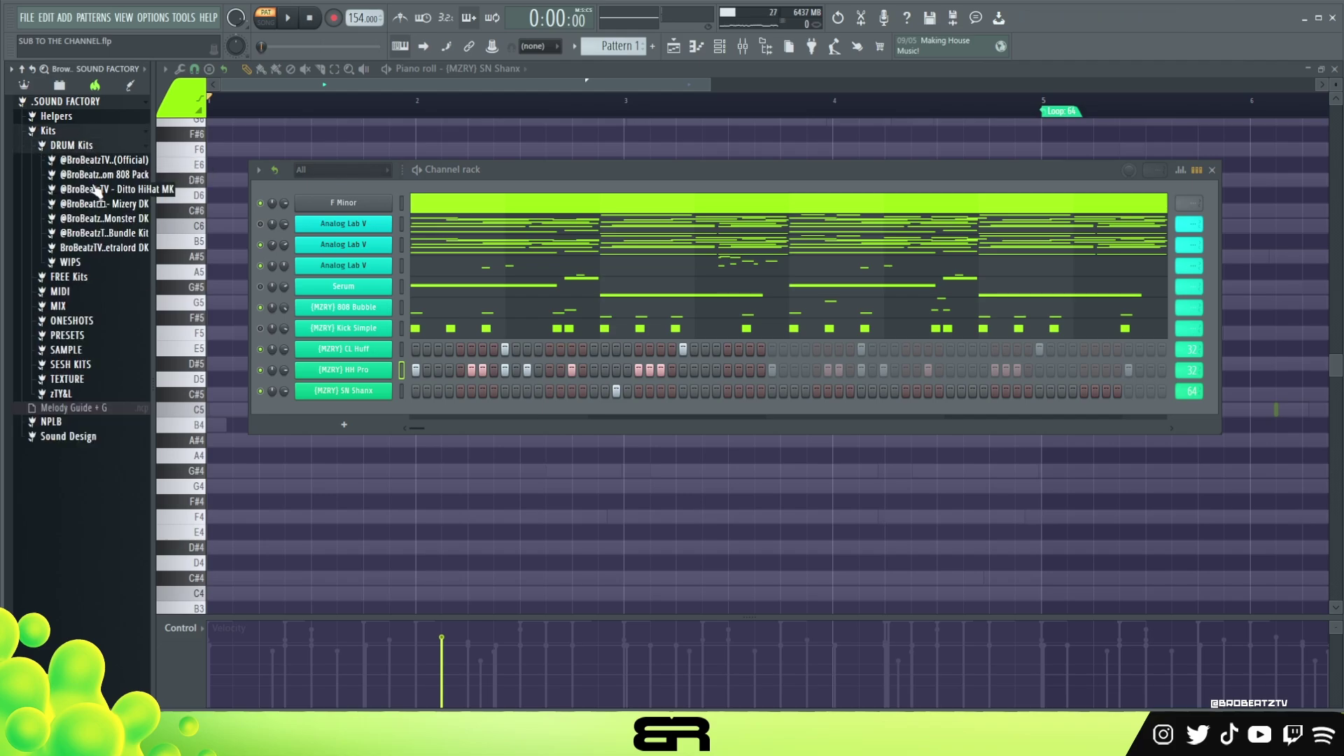
left_click(96, 205)
left_click(84, 234)
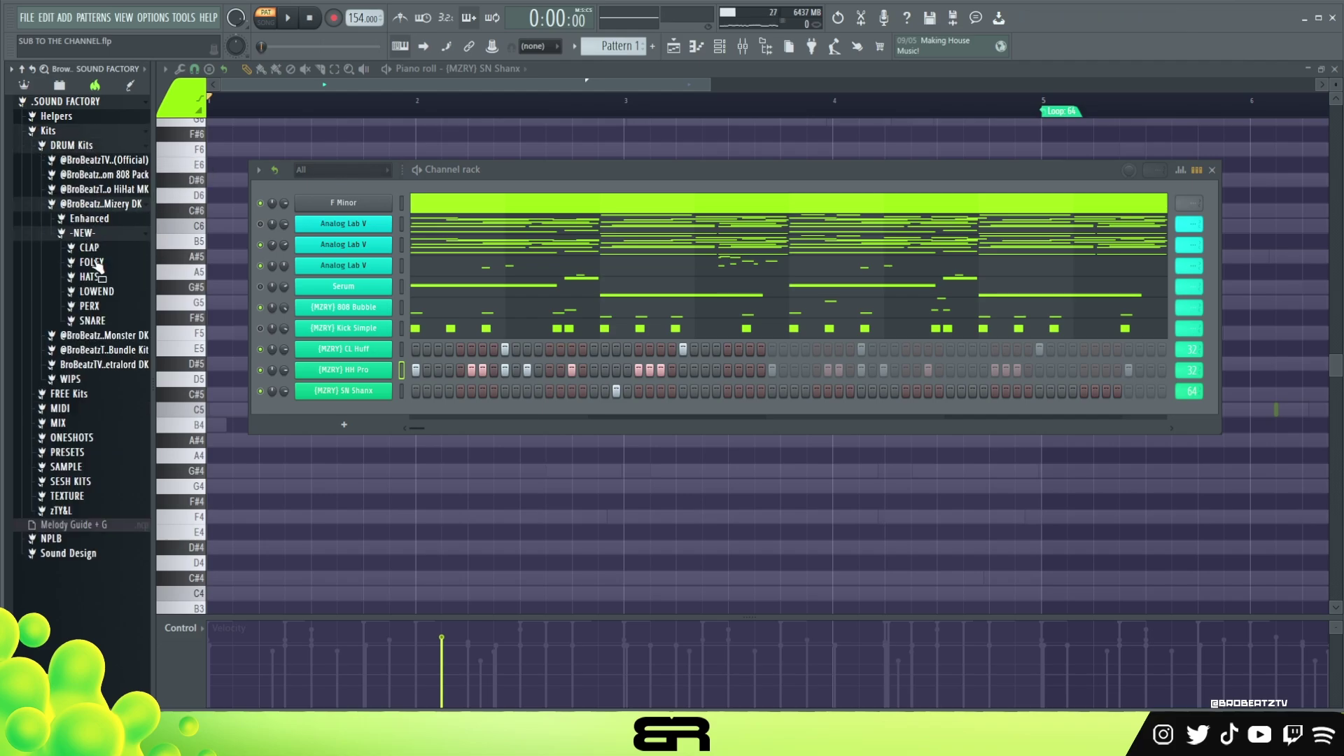
left_click(103, 308)
left_click(112, 327)
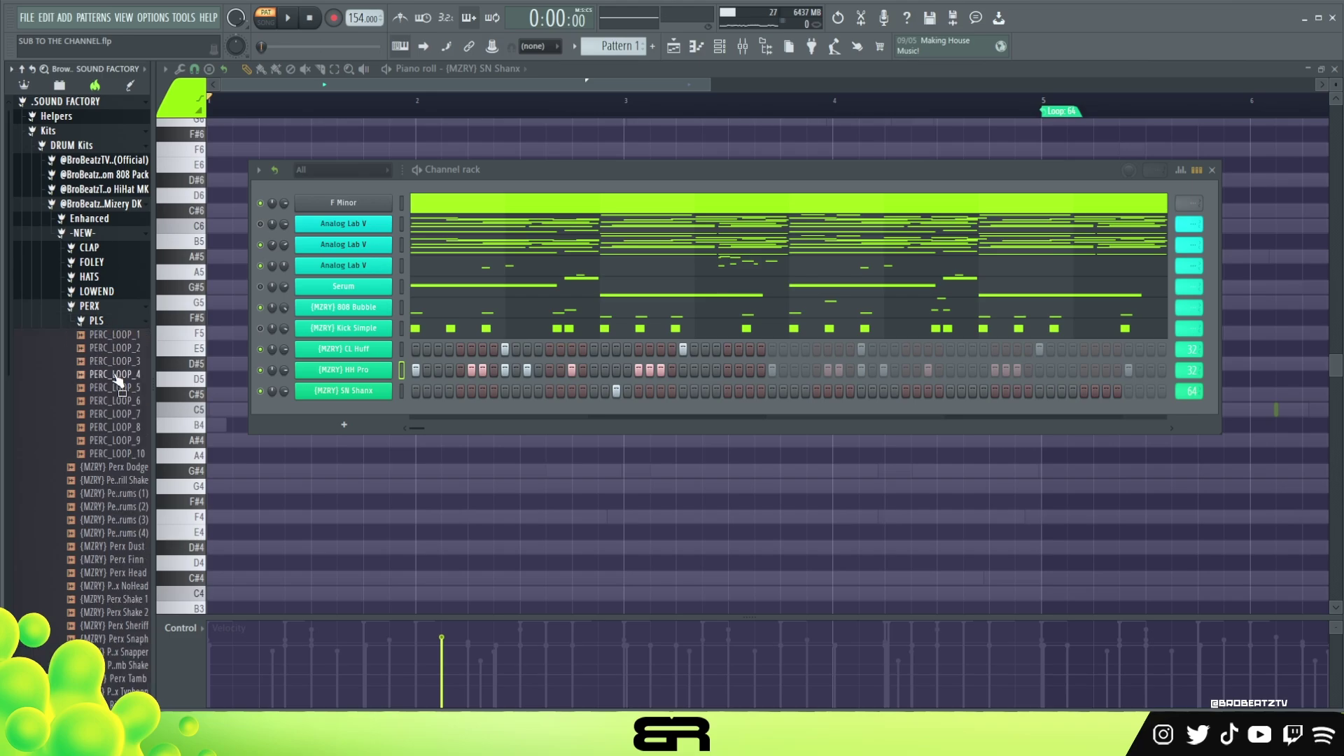
Audition PERC_LOOP_4 repeatedly against the playing pattern
key("space")
key("space")
key("space")
key("space")
key("space")
left_click(117, 374)
key("space")
key("space")
key("space")
key("space")
key("space")
key("space")
key("space")
key("space")
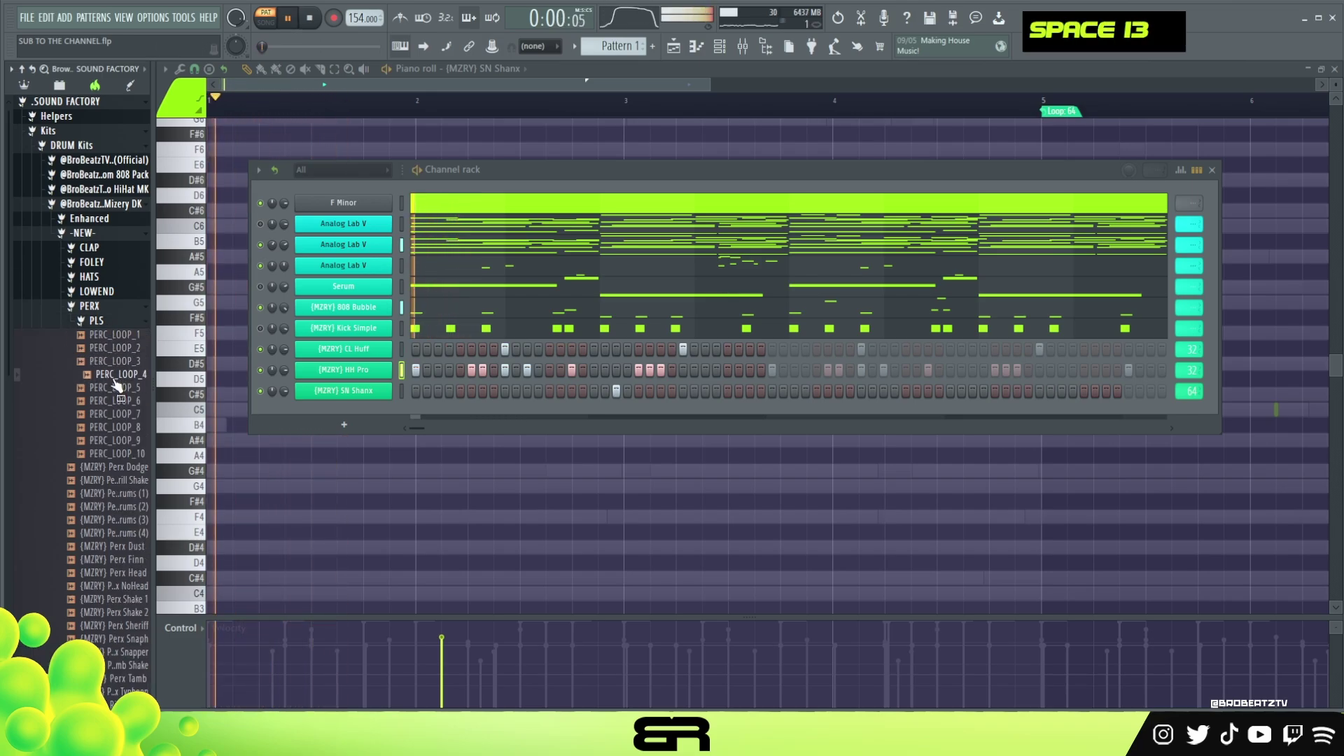
key("space")
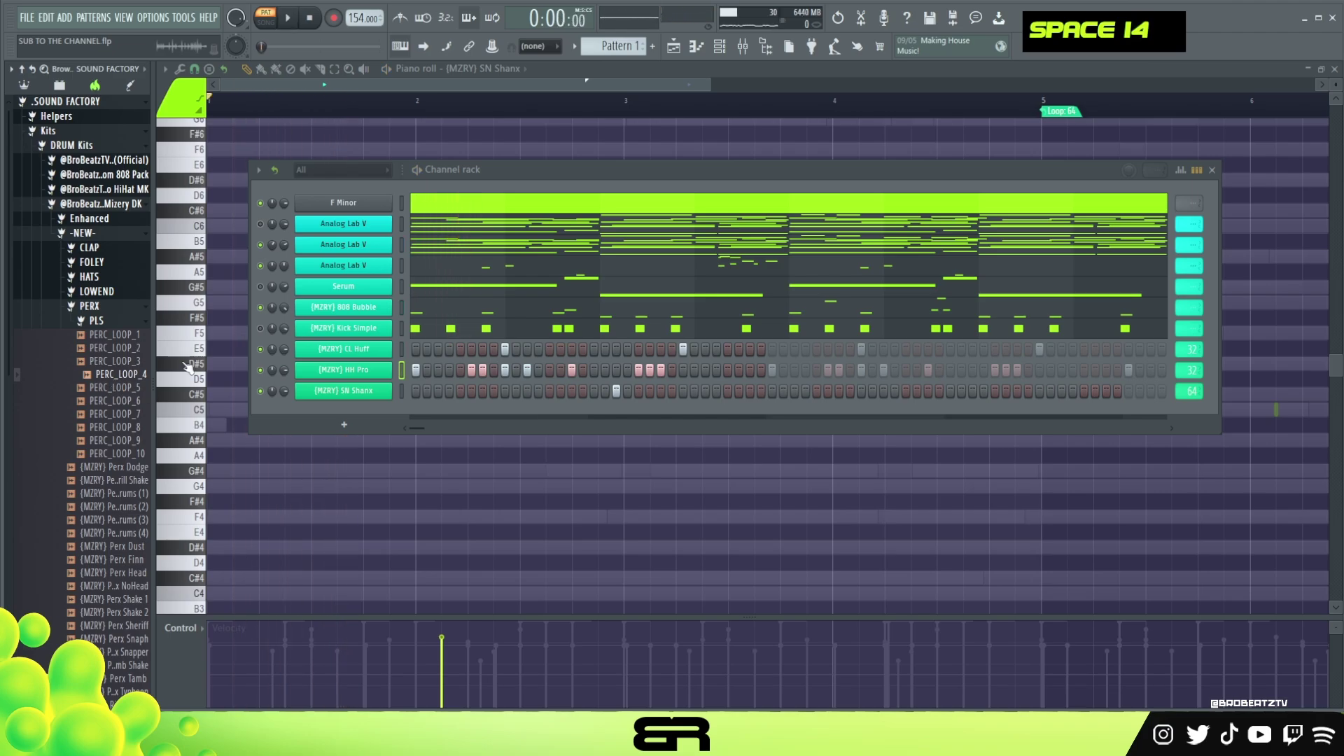
Place PERC_LOOP_4 at bar 1 on playlist Track 1 and time-stretch it to four bars
left_click(675, 47)
left_click_drag(116, 378, 380, 124)
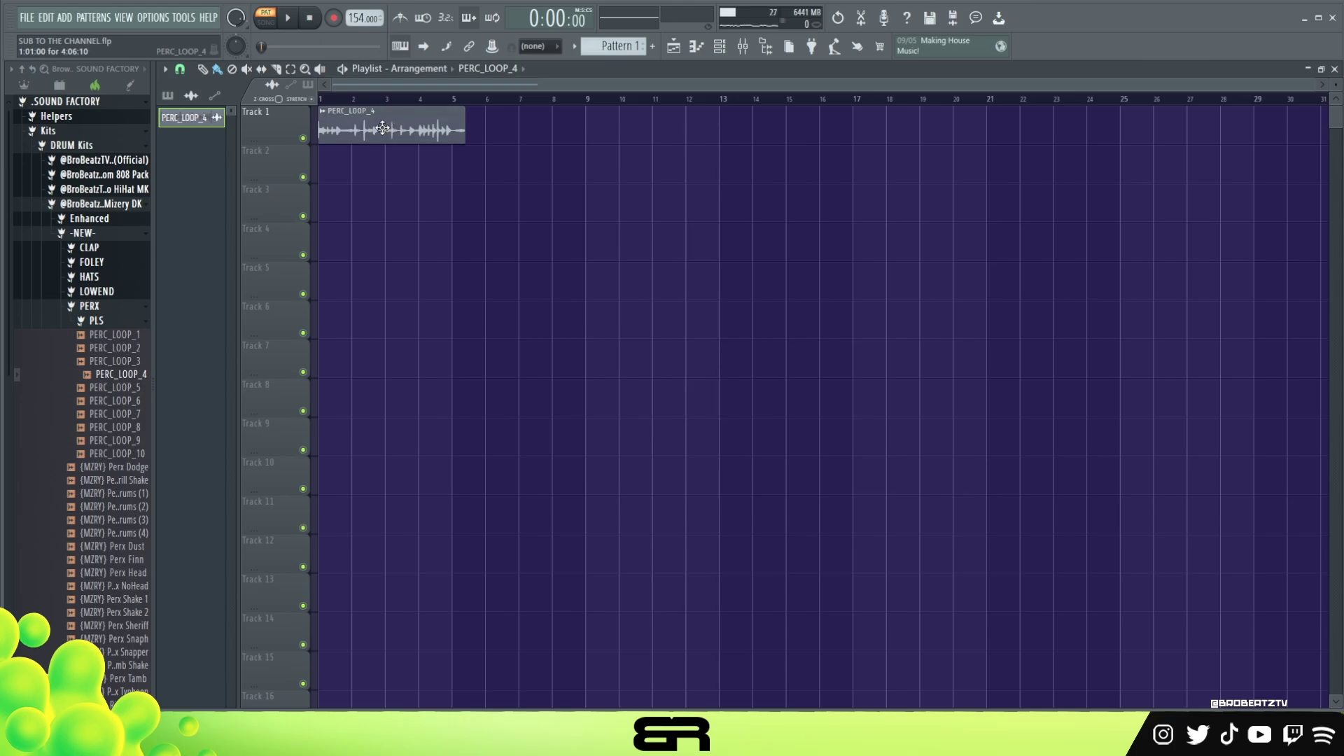
double_click(382, 128)
right_click(479, 257)
left_click(507, 376)
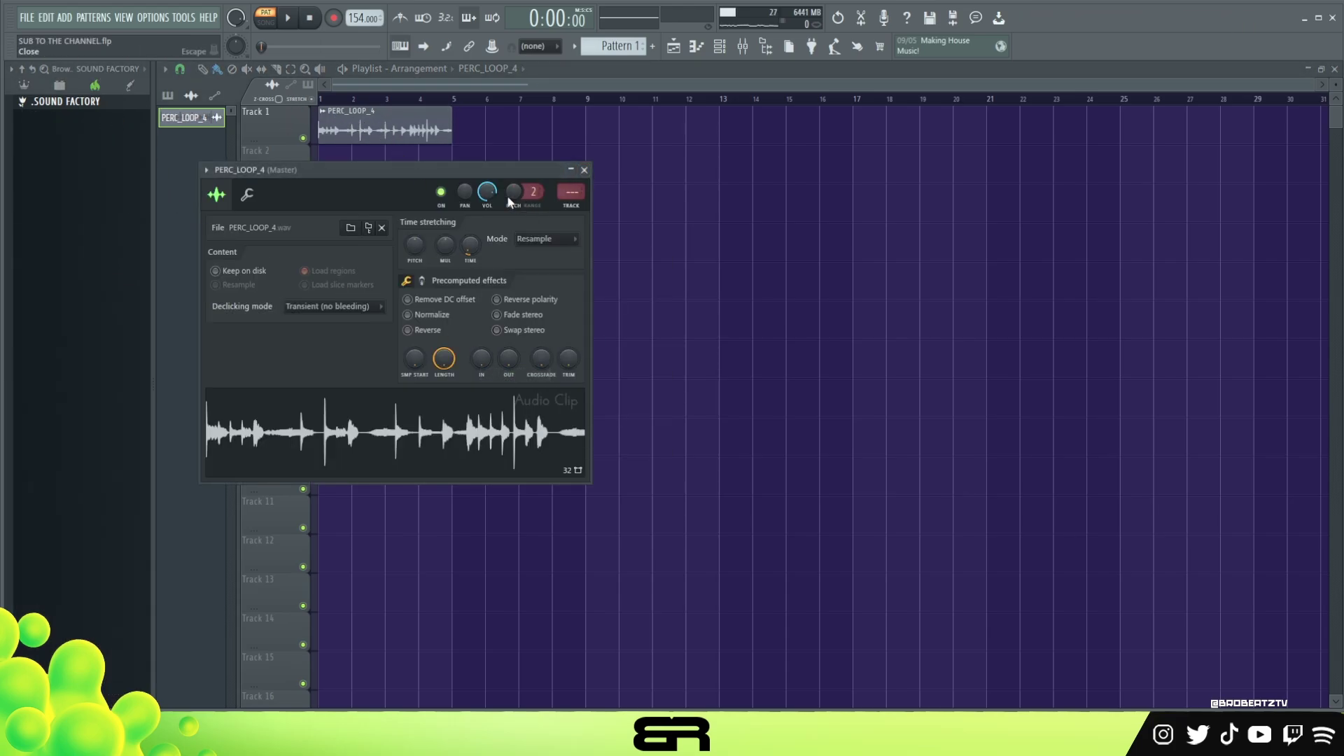
left_click(585, 170)
Show Pattern 1 in the playlist's picker and set the channel rack's filter to All
left_click(723, 49)
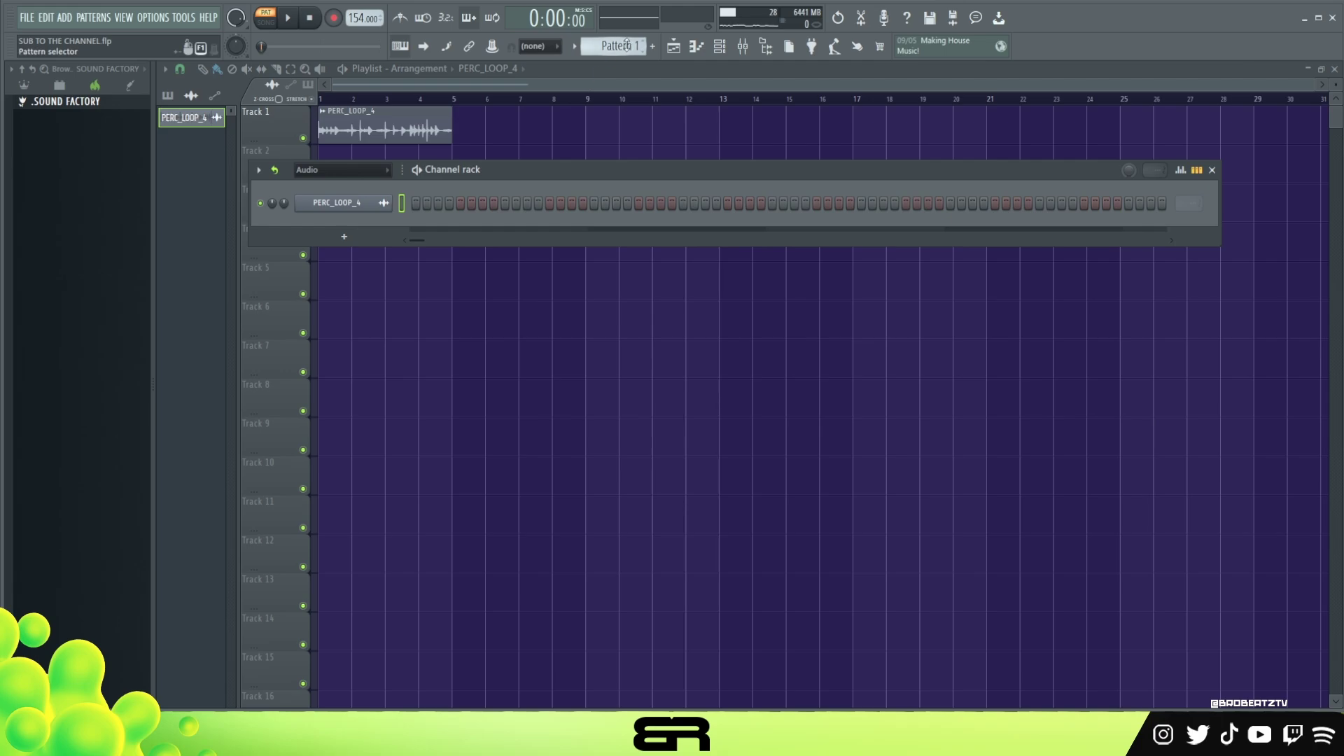
left_click(725, 51)
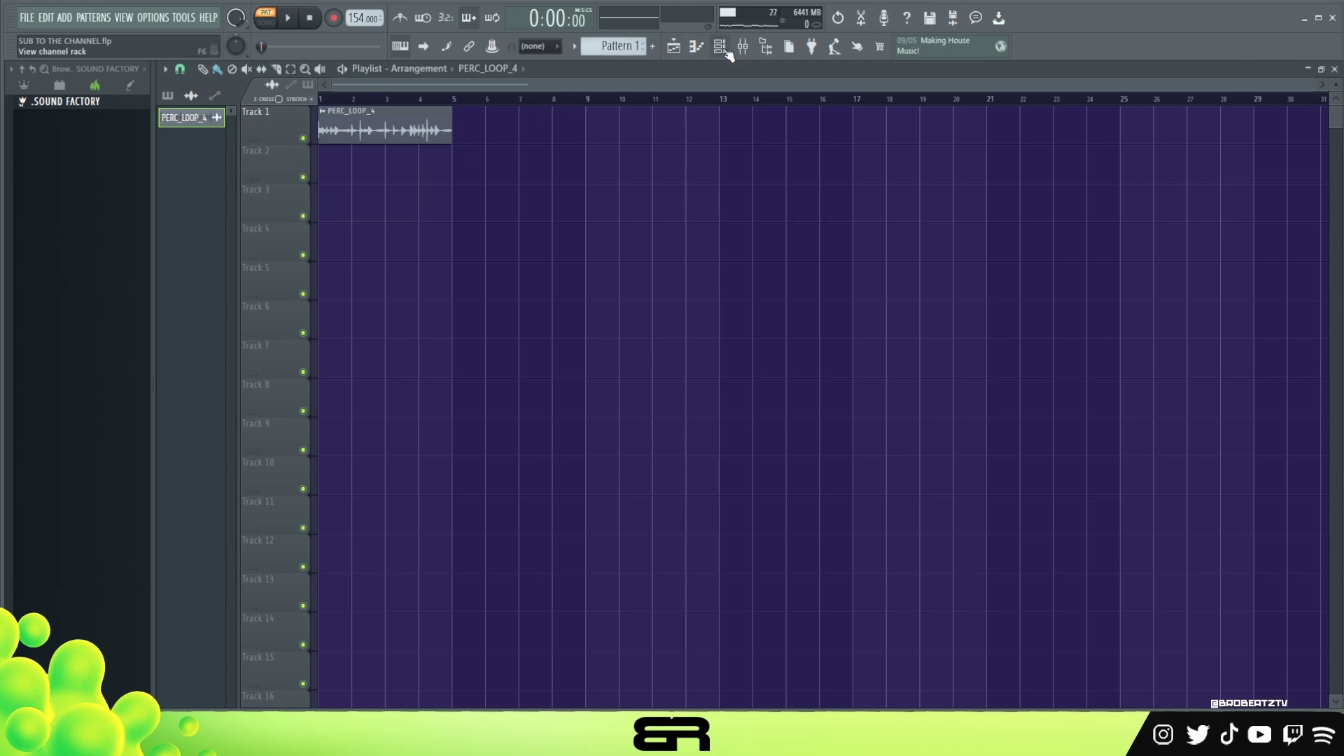
left_click(168, 95)
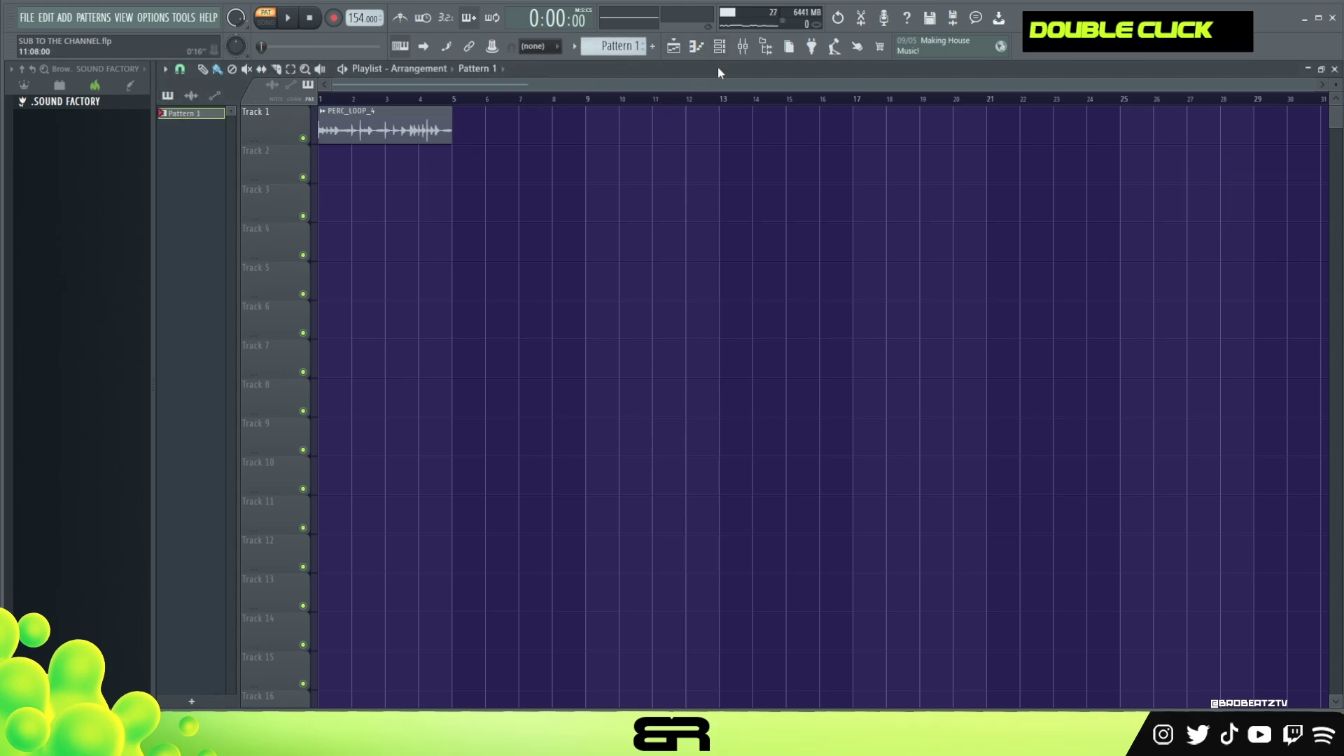
double_click(588, 152)
left_click(372, 172)
left_click(376, 185)
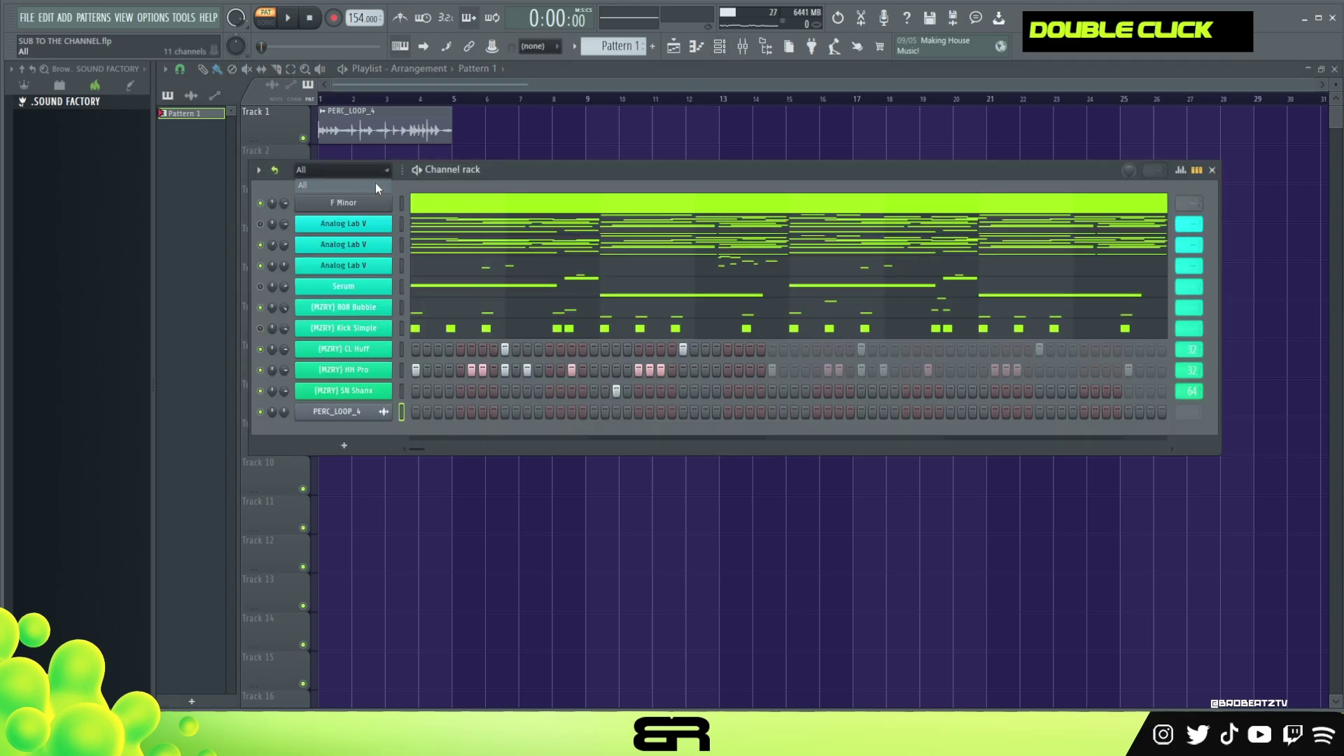
Trigger PERC_LOOP_4 on step 1 and set its channel volume to 51% while the pattern plays
left_click(412, 412)
key("space")
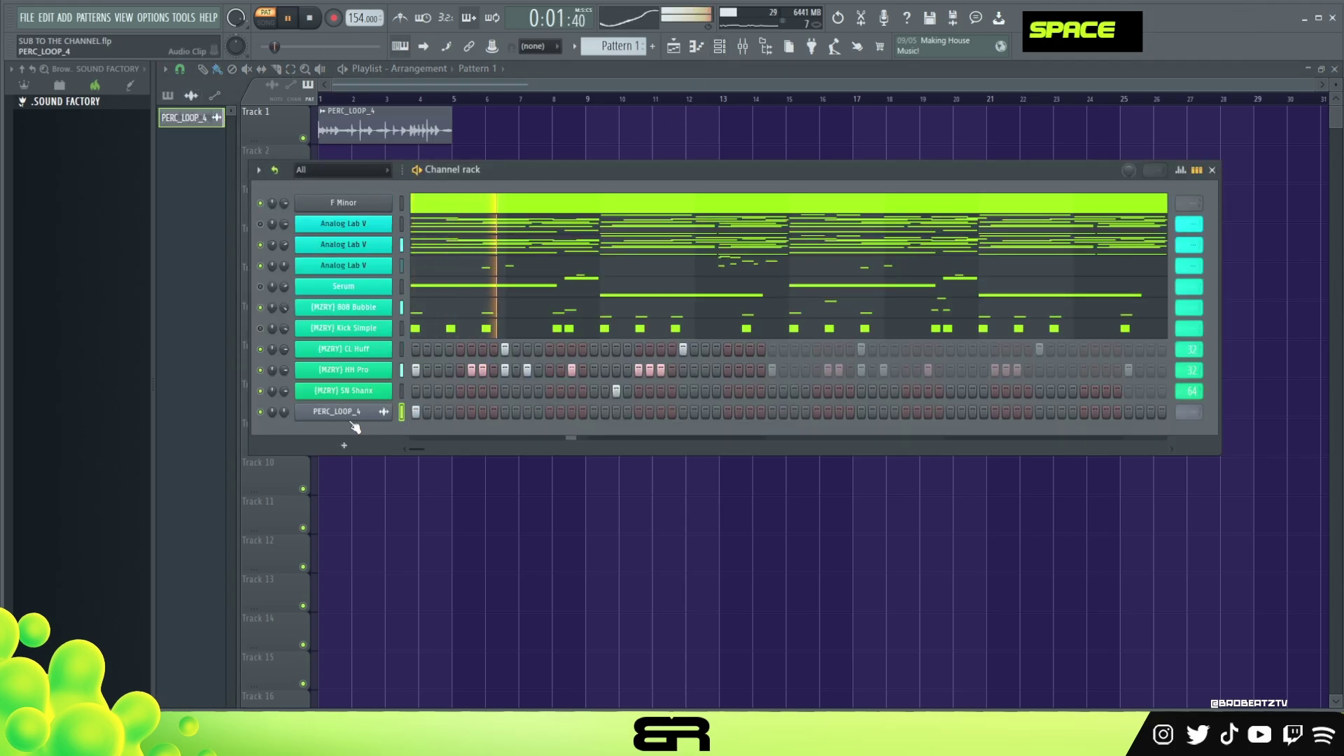
key("space")
key("space")
left_click_drag(283, 413, 283, 413)
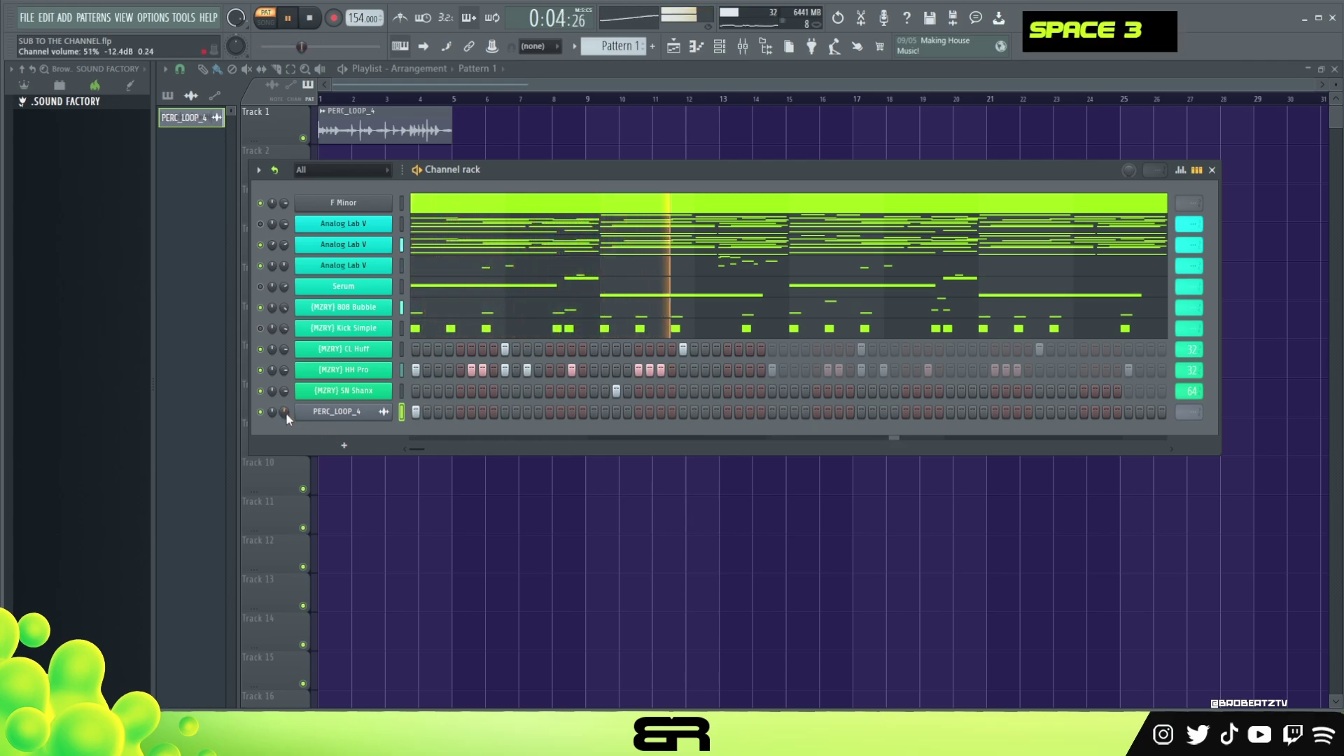
key("space")
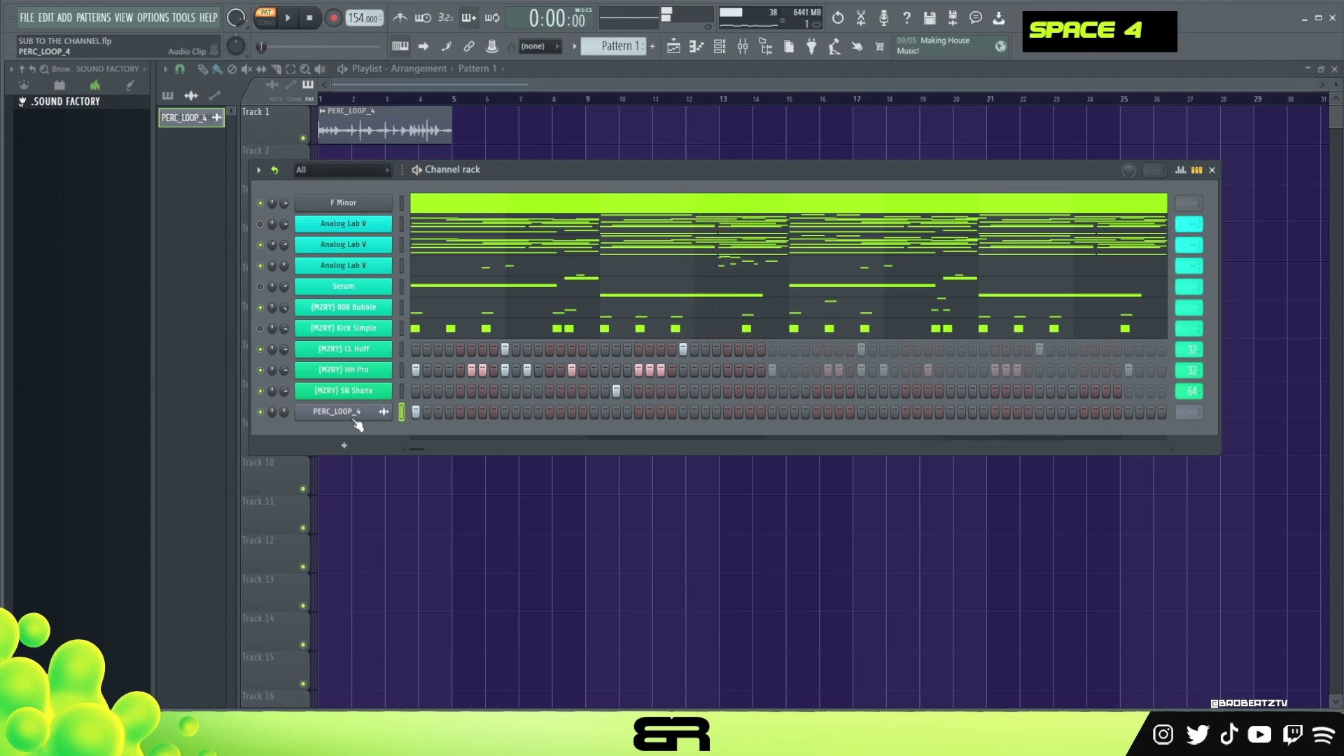
Recolour all channels from the first Analog Lab V down to PERC_LOOP_4 with a dark turquoise gradient ending in #25E6EB
right_click(358, 422)
key("Escape")
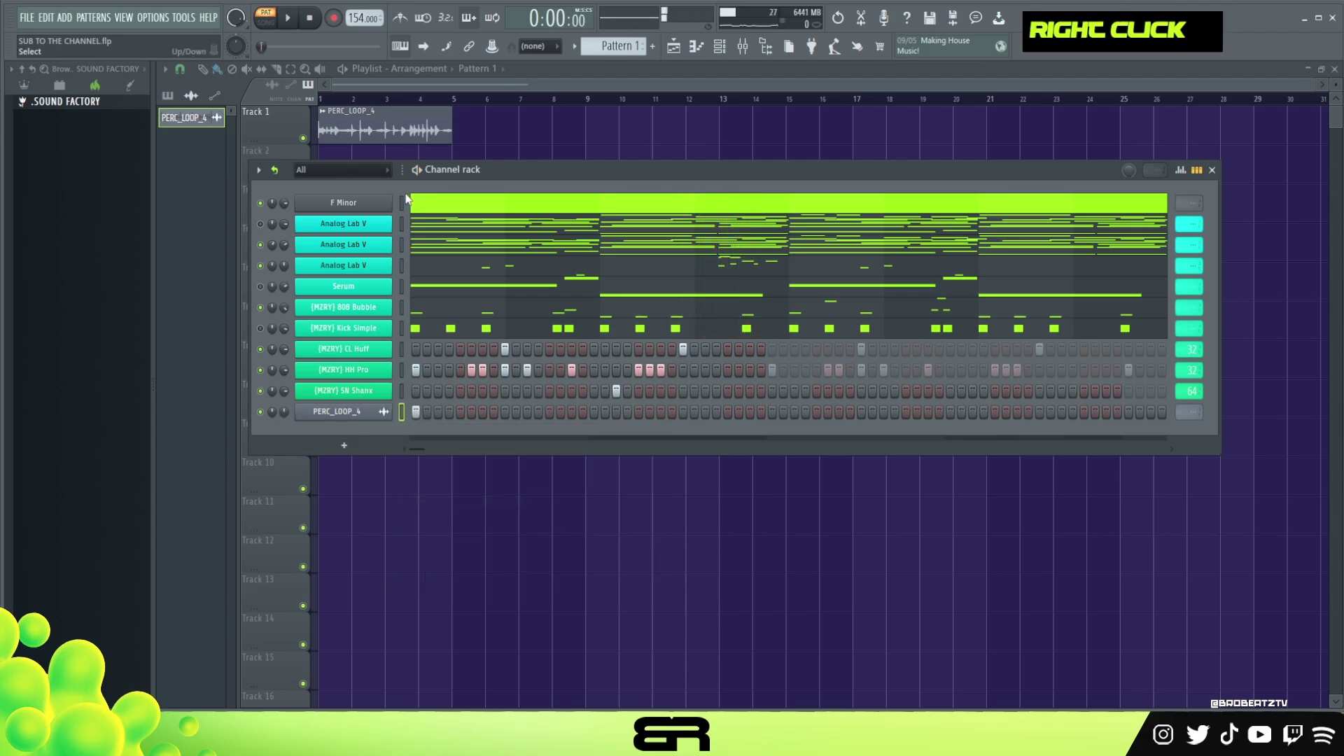
double_click(402, 219)
left_click_drag(402, 221, 402, 413)
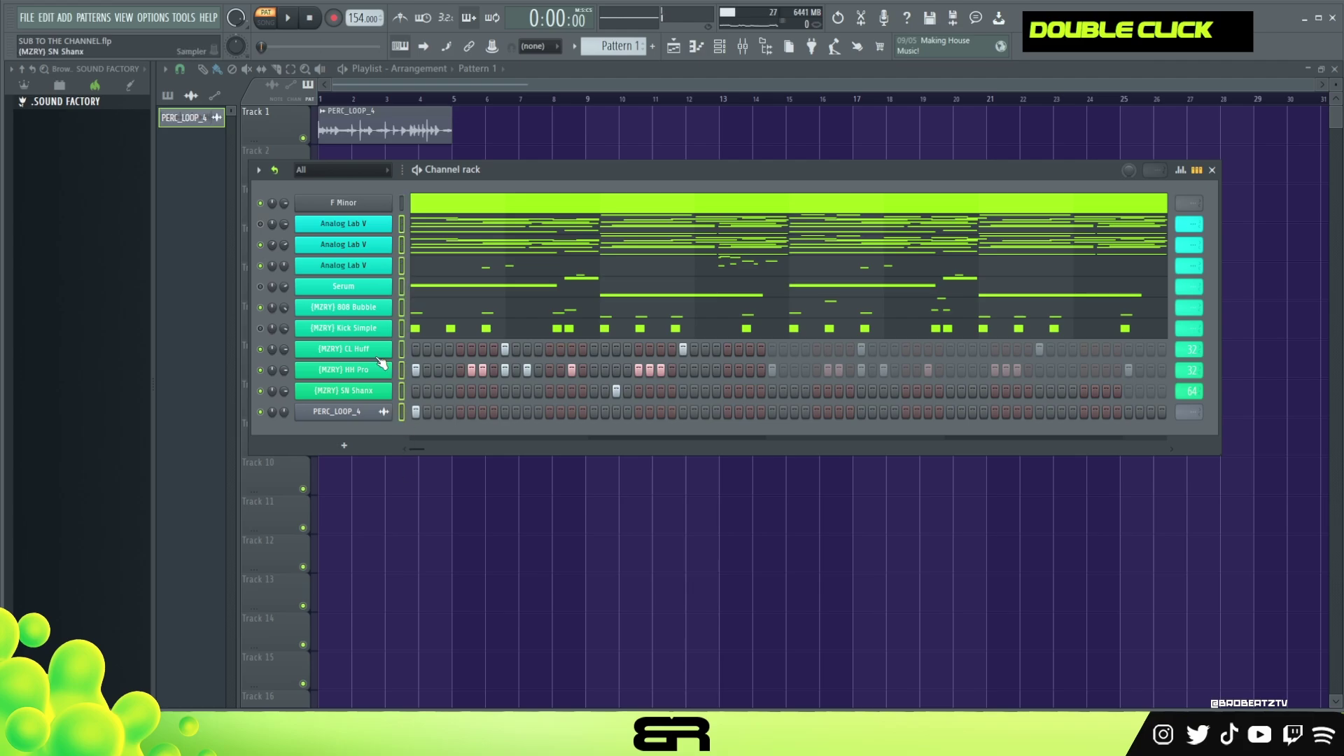
left_click(258, 171)
mouse_move(387, 304)
left_click(483, 301)
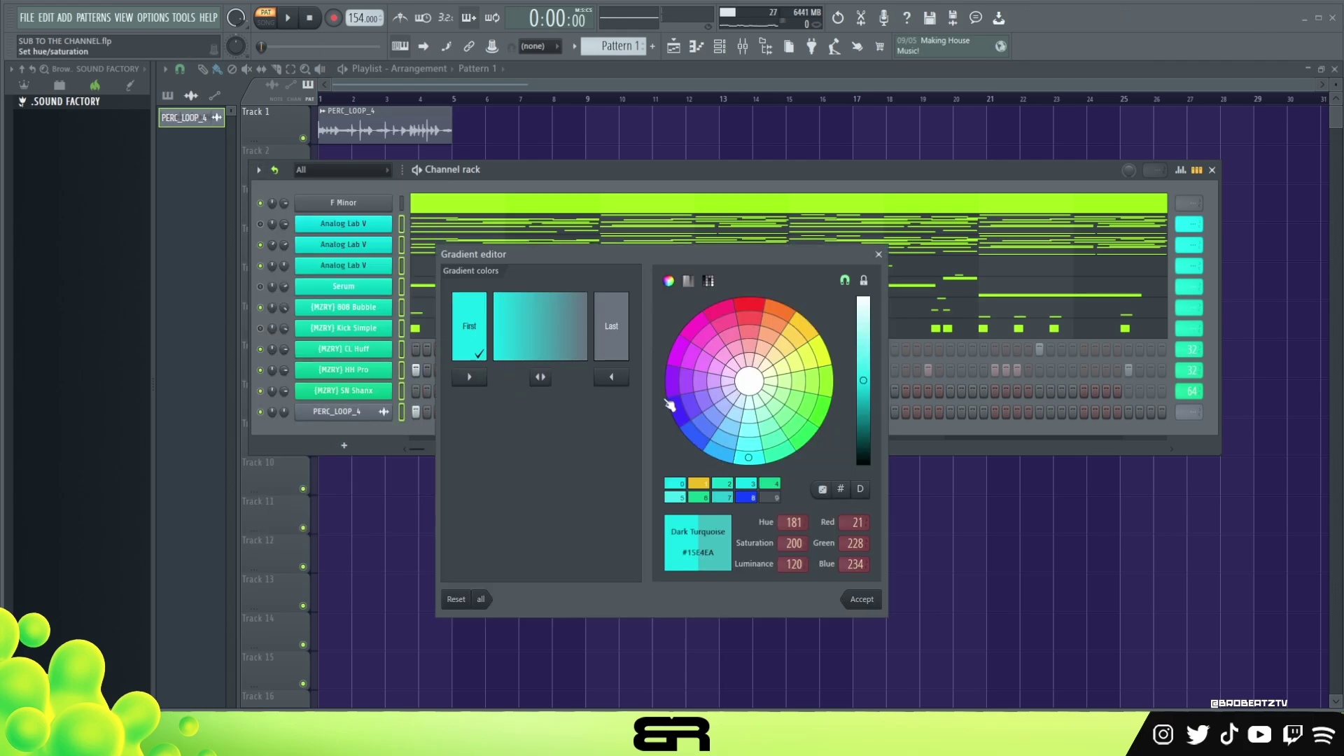
left_click(768, 461)
left_click_drag(865, 401, 868, 387)
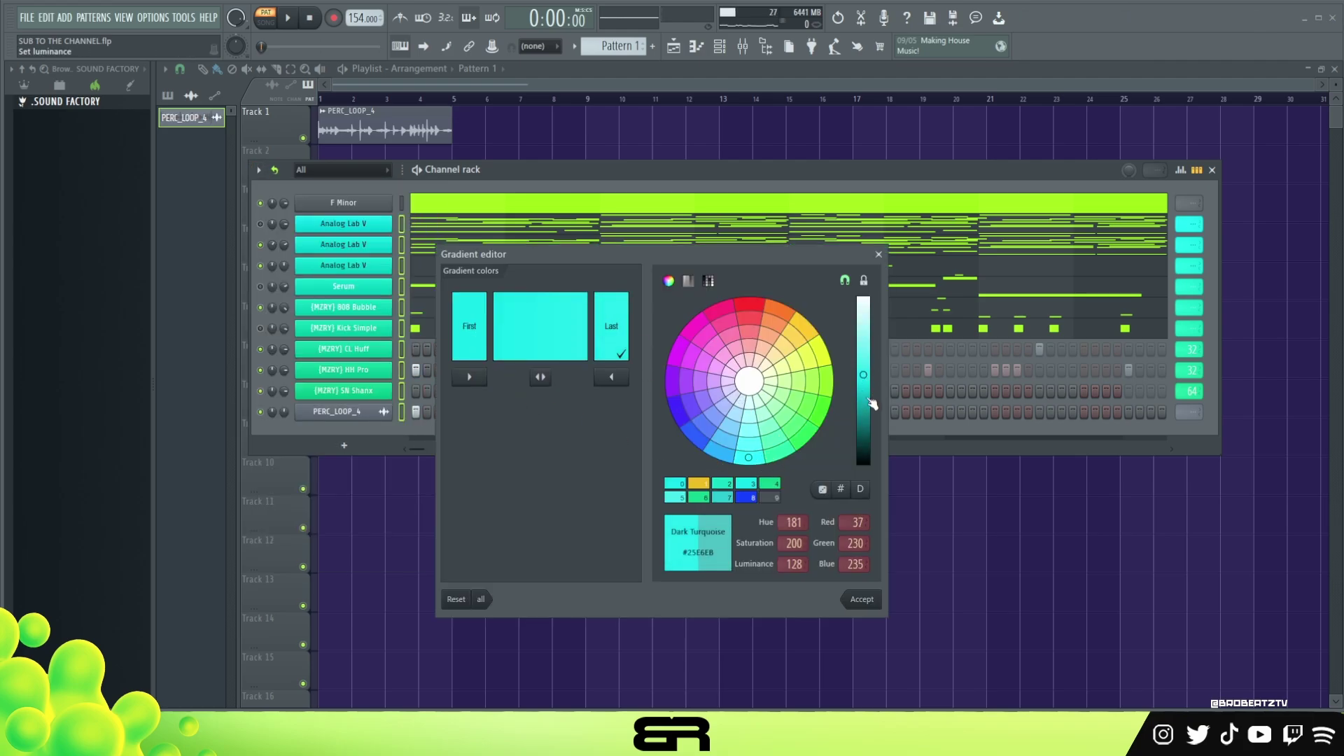
left_click(864, 600)
Unmute the first Analog Lab V channel, maximise the channel rack and play the pattern
left_click_drag(500, 181, 584, 189)
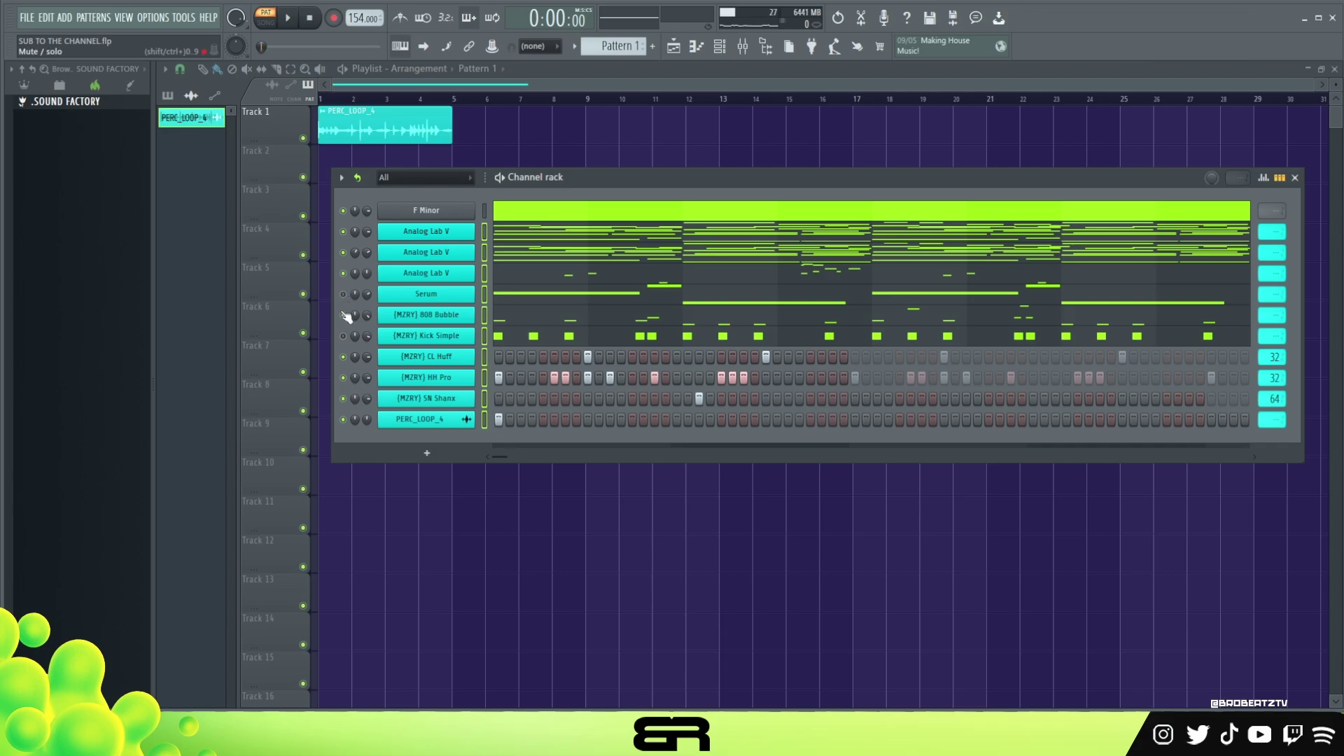
double_click(535, 176)
key("space")
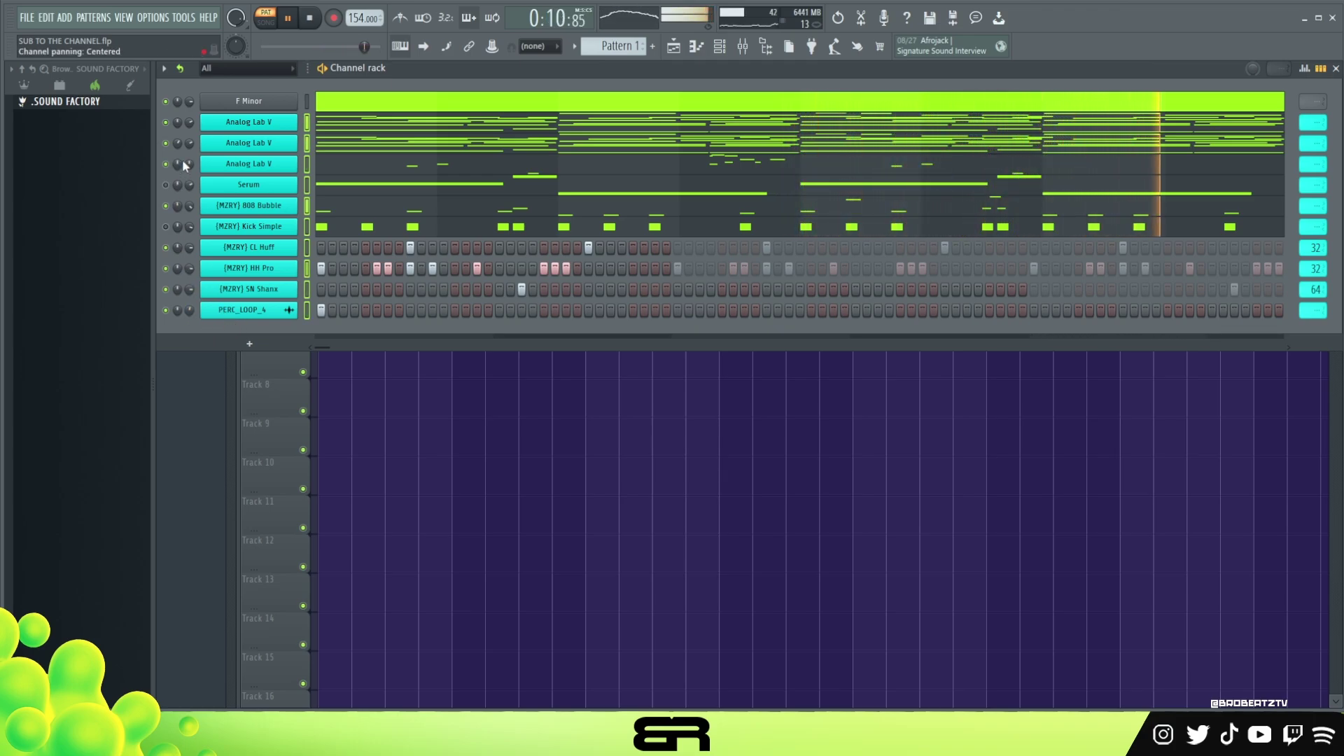
Mute the 808 Bubble and unmute Serum and Kick Simple, play the pattern, and restore the channel rack's size
left_click(166, 207)
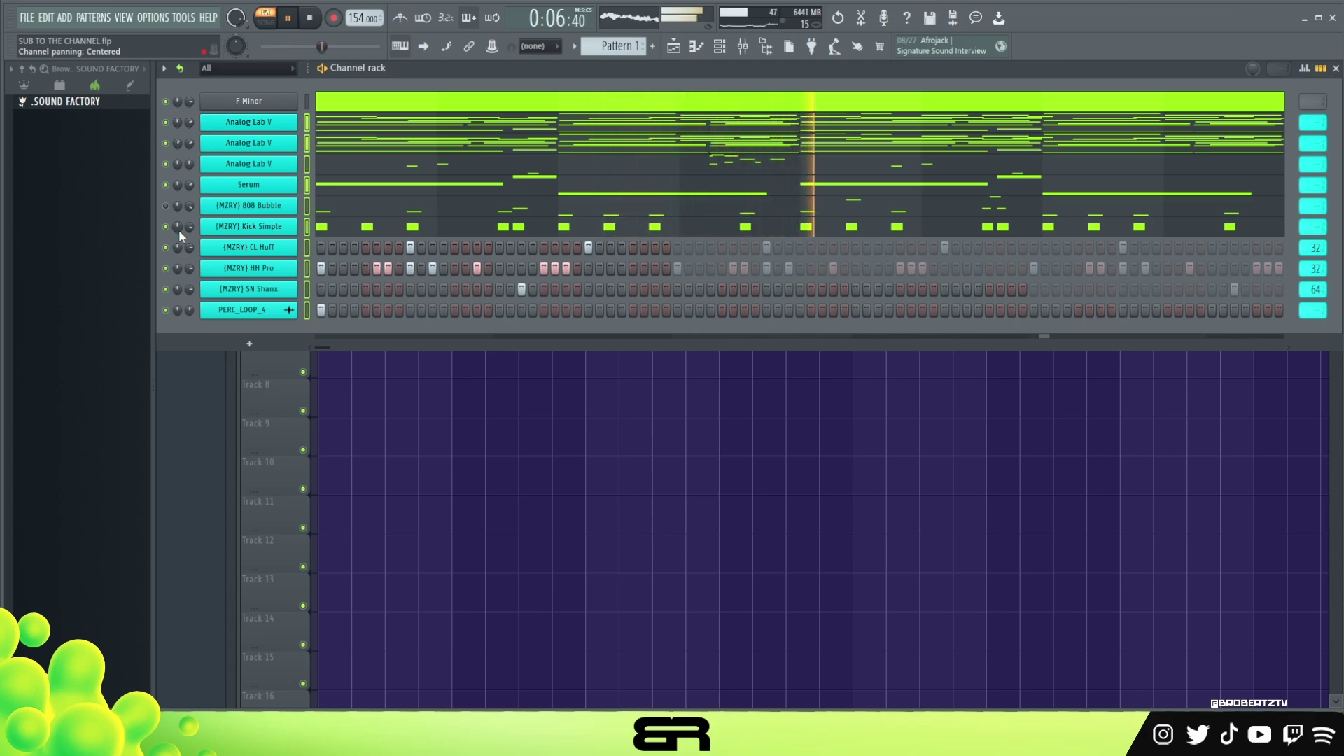
double_click(456, 73)
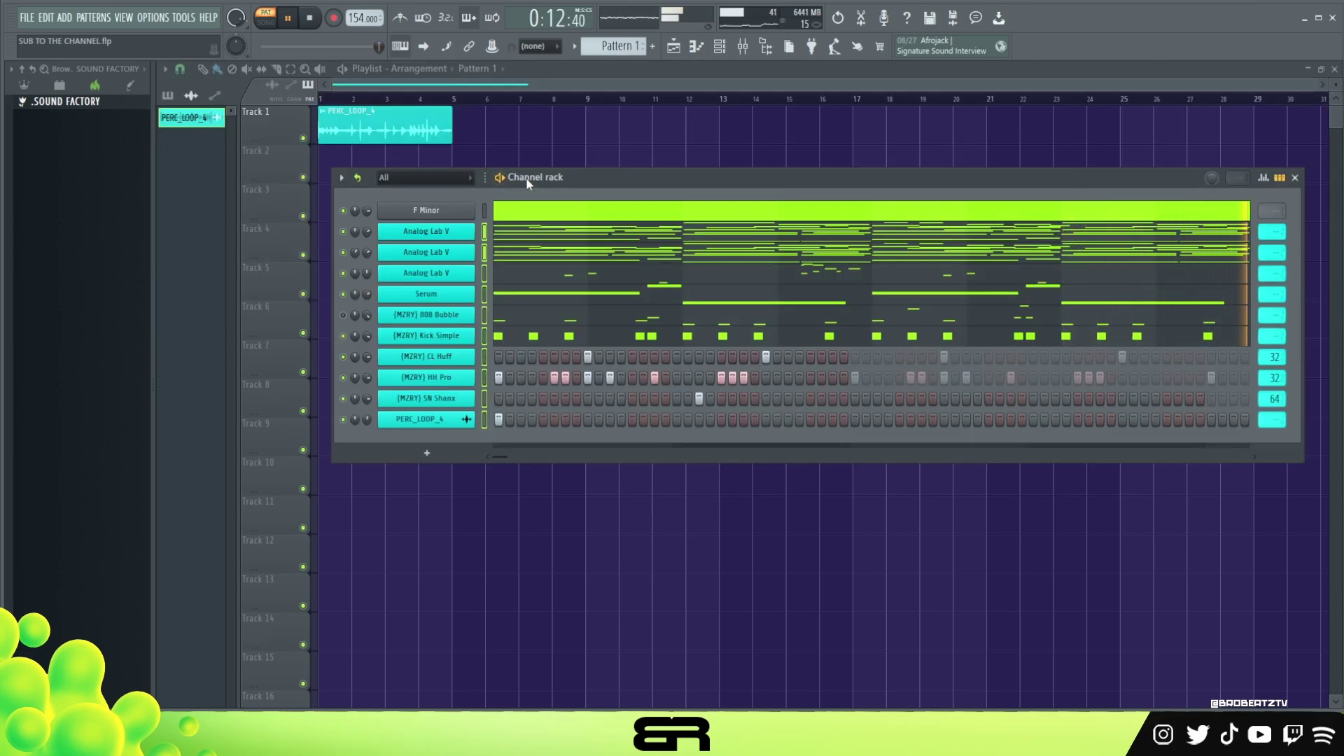
key("space")
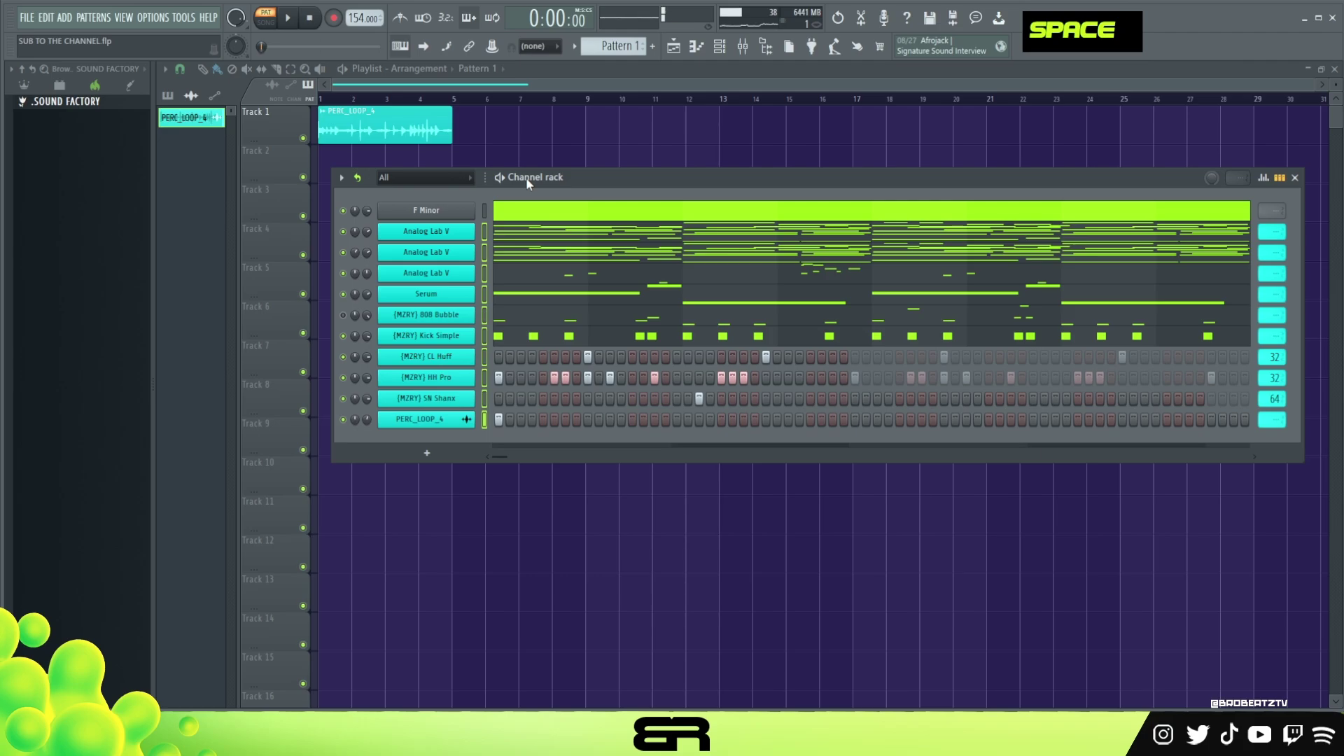